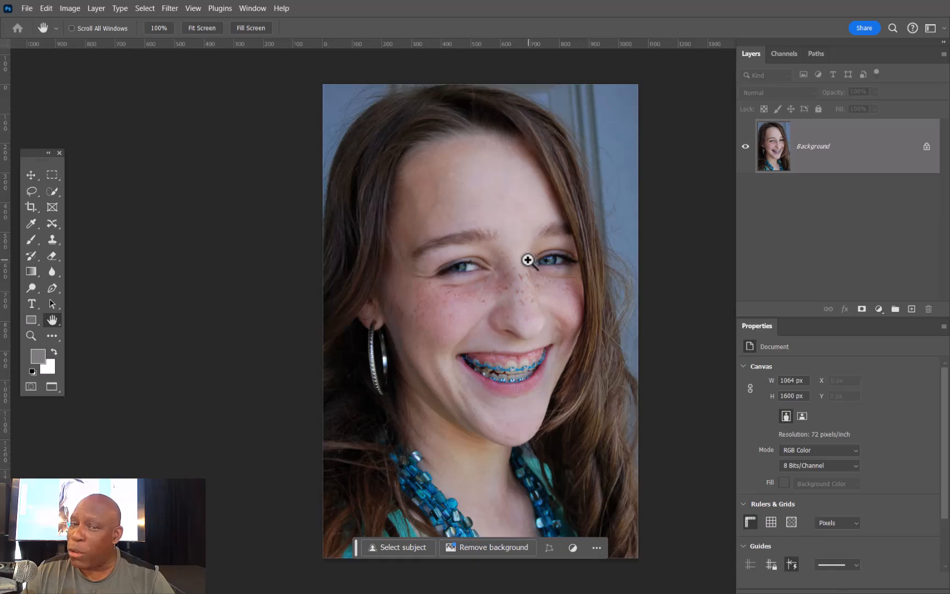
Step: Enlarge the portrait around the face and duplicate the Background layer three times
left_click(524, 263, "ctrl")
left_click_drag(563, 266, 536, 266)
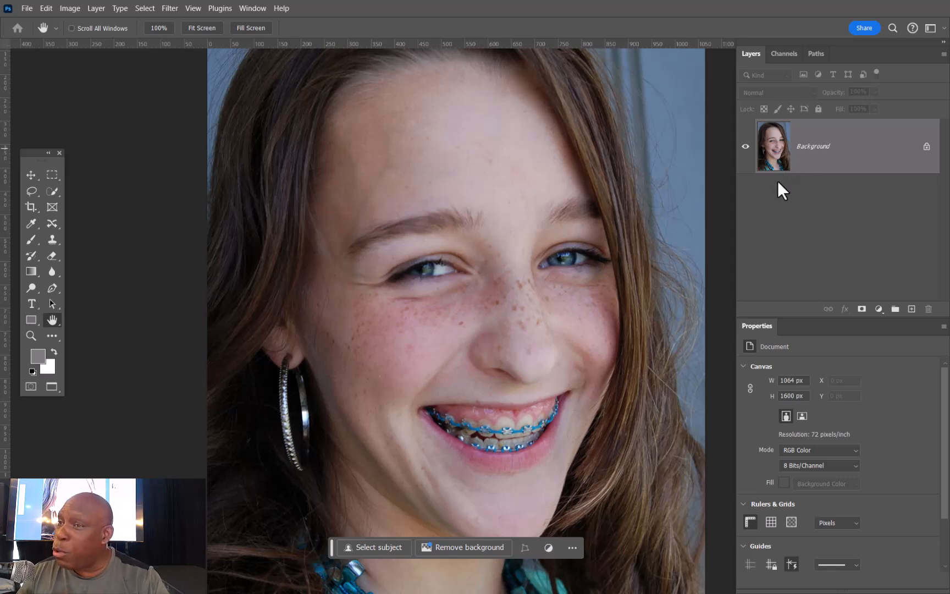
key("ctrl+j")
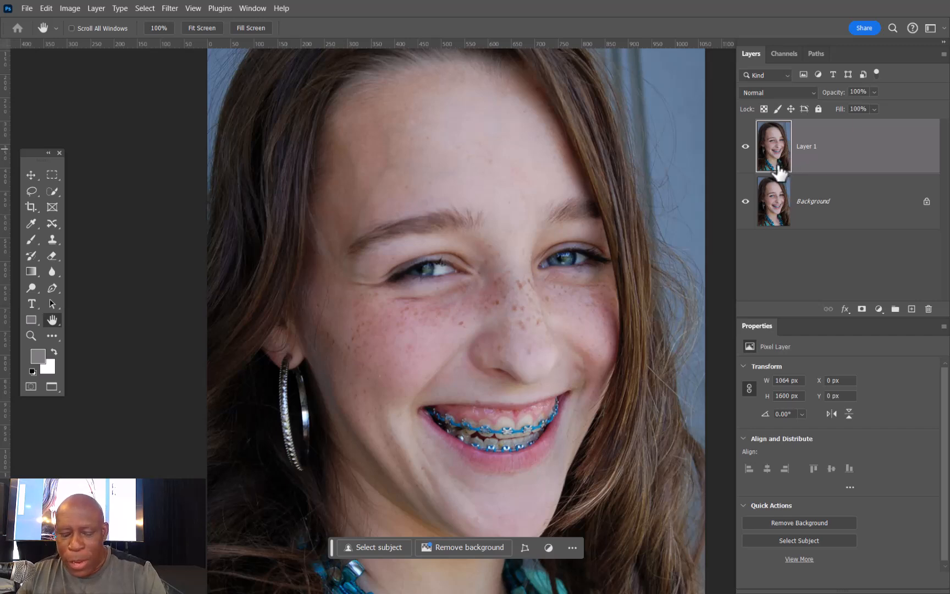
left_click_drag(772, 171, 775, 175)
key("ctrl+j")
key("ctrl+j")
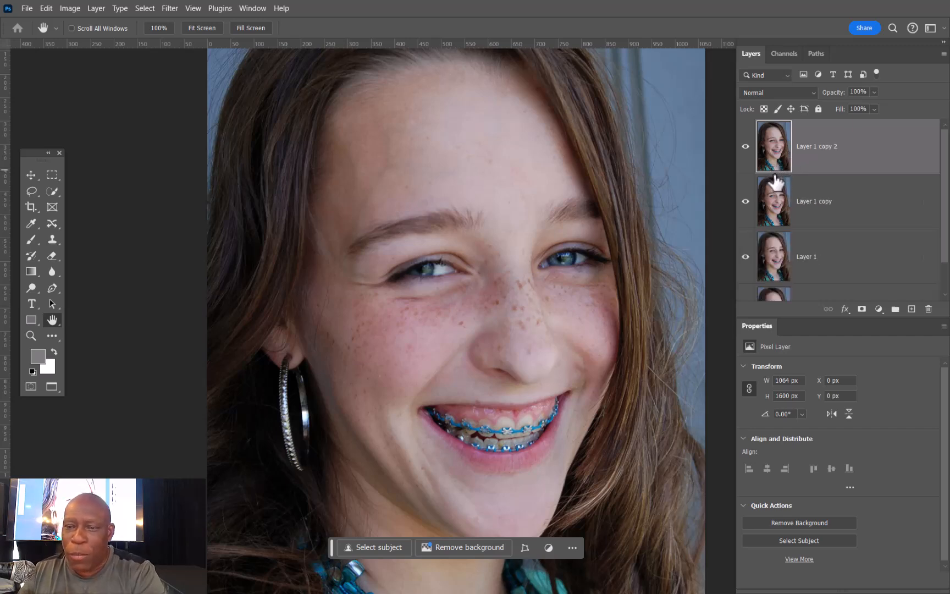
Step: Rename the topmost duplicate layer as Freqency
double_click(811, 148)
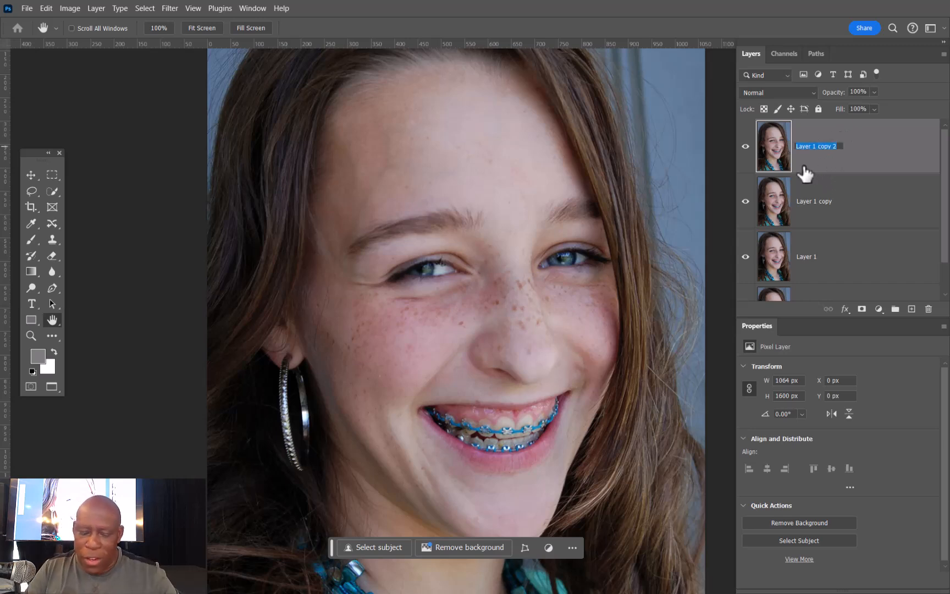
type("Freqency")
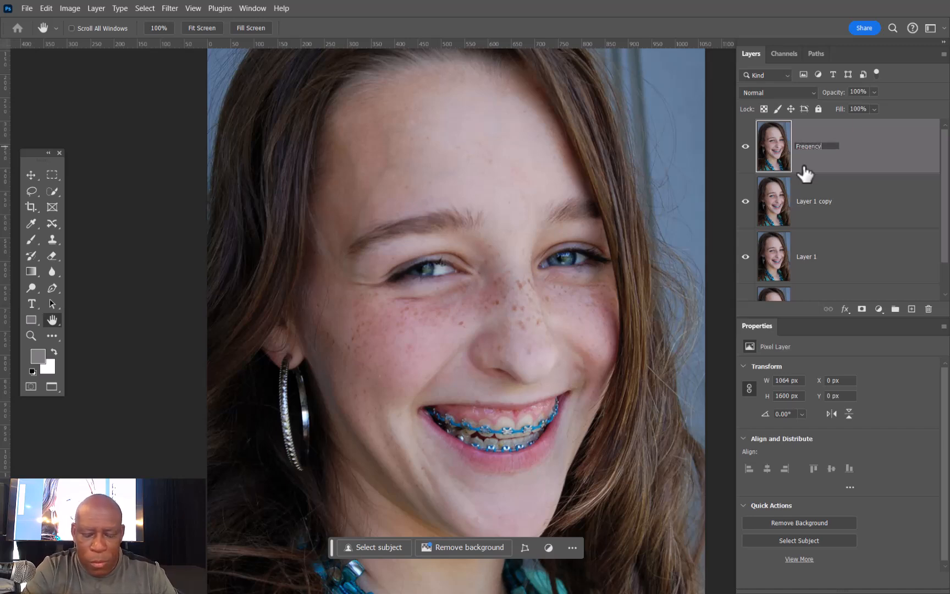
key("Return")
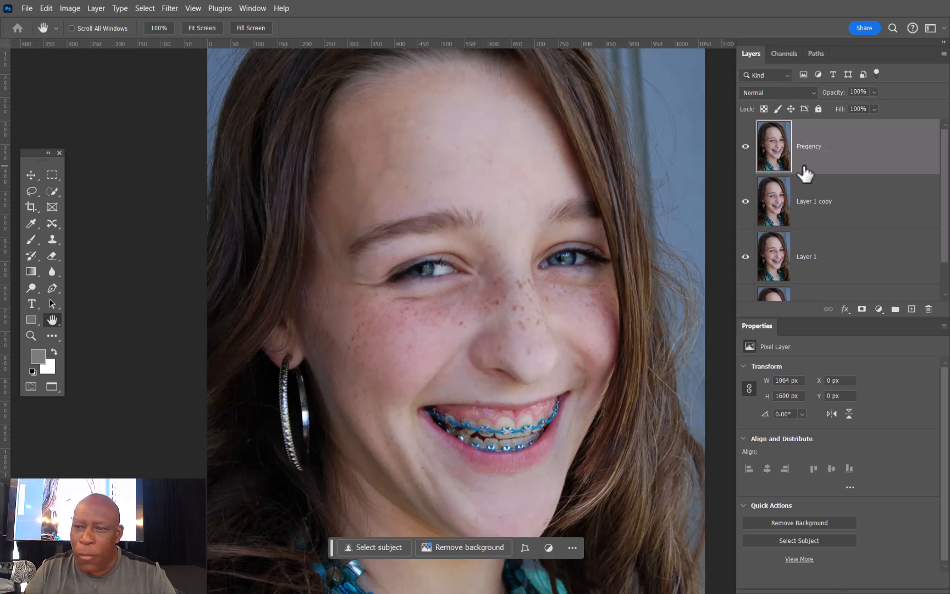
Step: Rename the duplicate layer directly beneath Freqency as Color
left_click(818, 209)
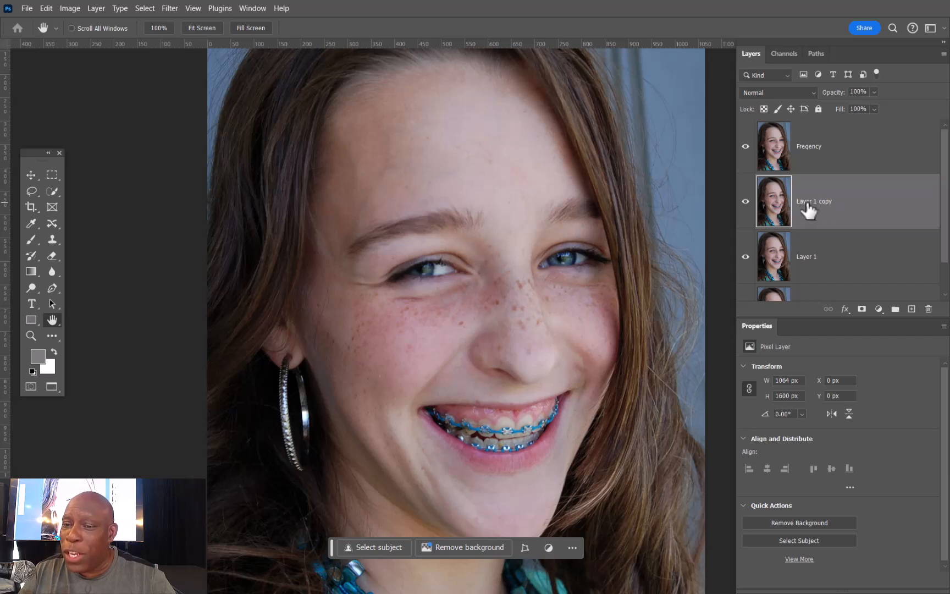
double_click(810, 202)
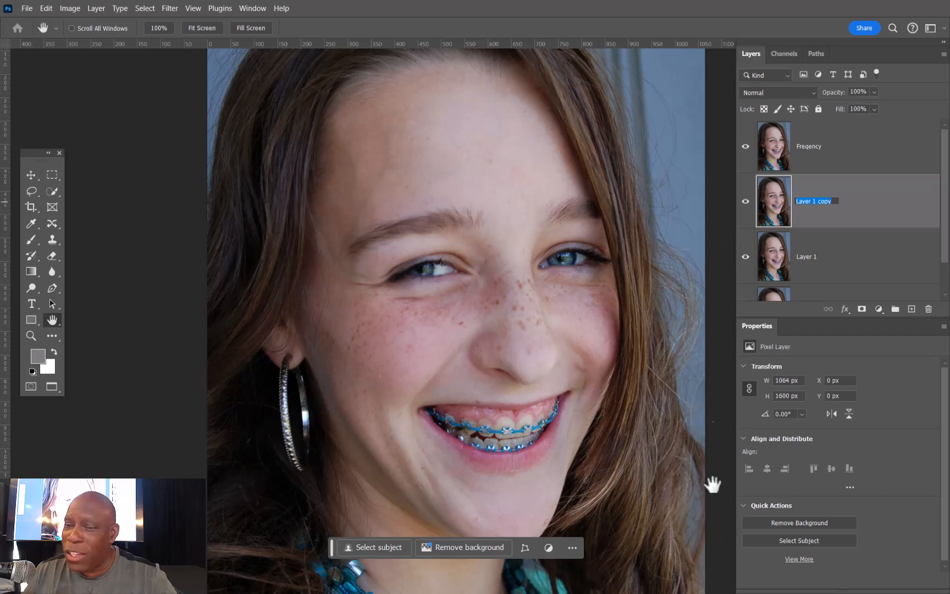
type("Color")
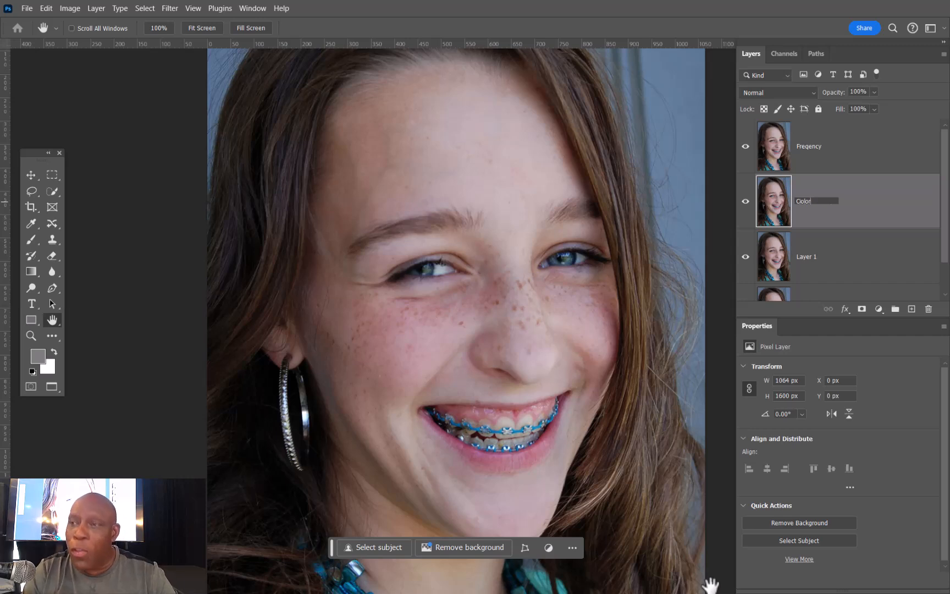
key("Return")
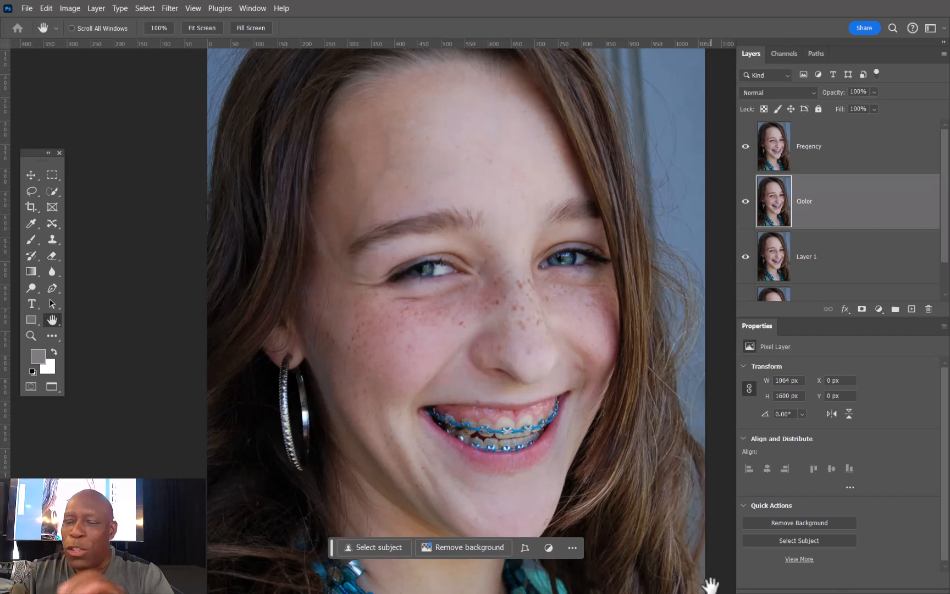
double_click(807, 147)
left_click(797, 146)
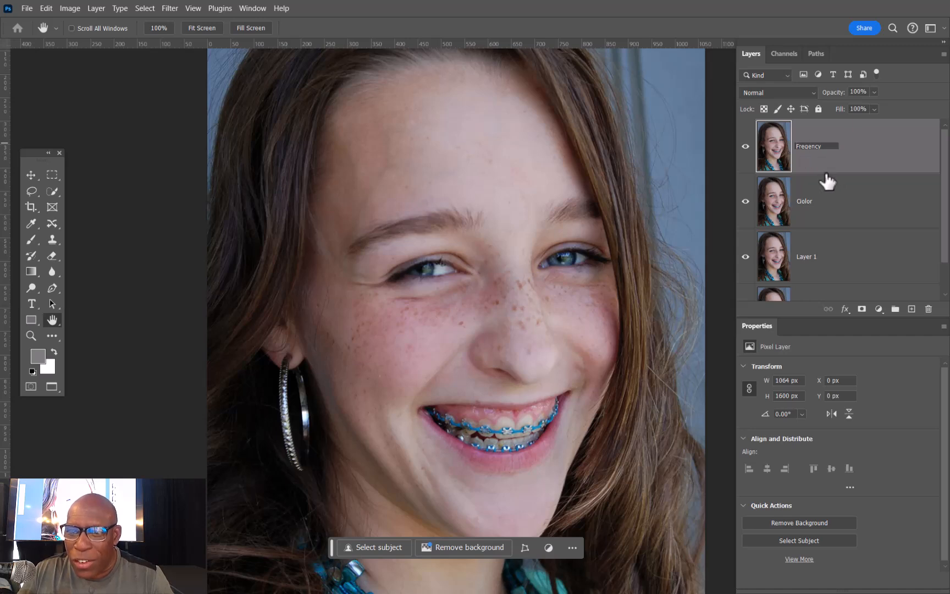
left_click(832, 195)
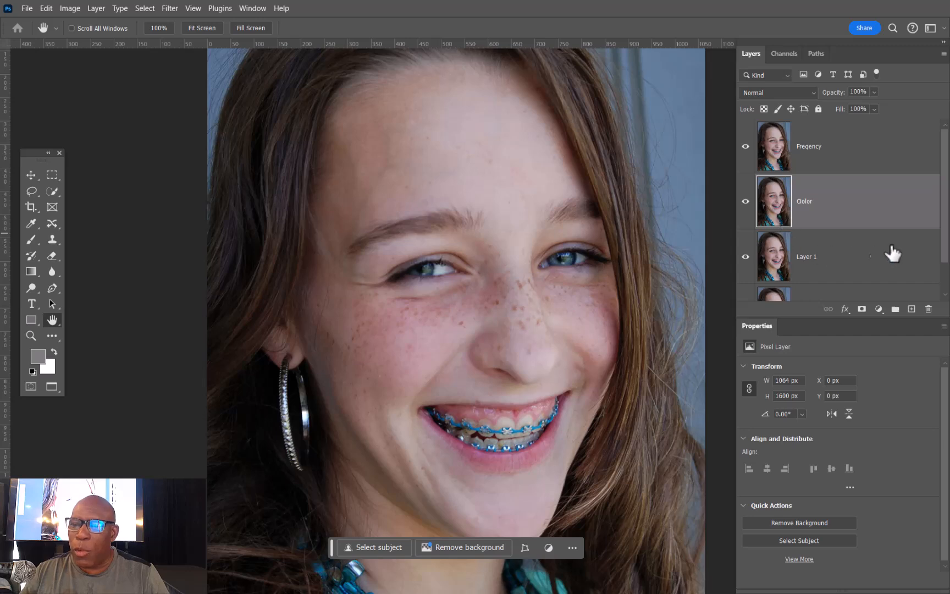
Step: Unlock the Background layer and group it with Layer 1
scroll(936, 231, "down", 2)
left_click(927, 275)
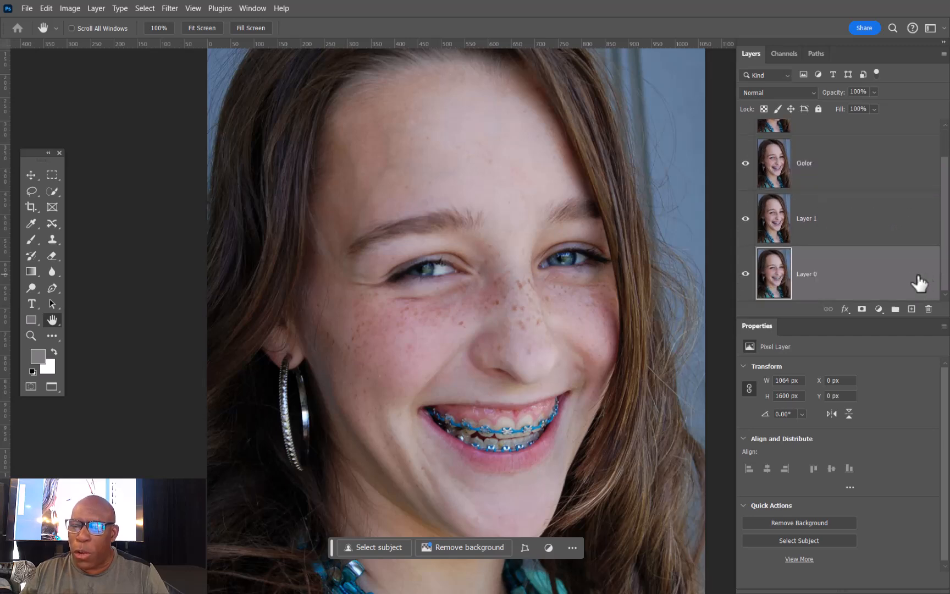
left_click(865, 212, "shift")
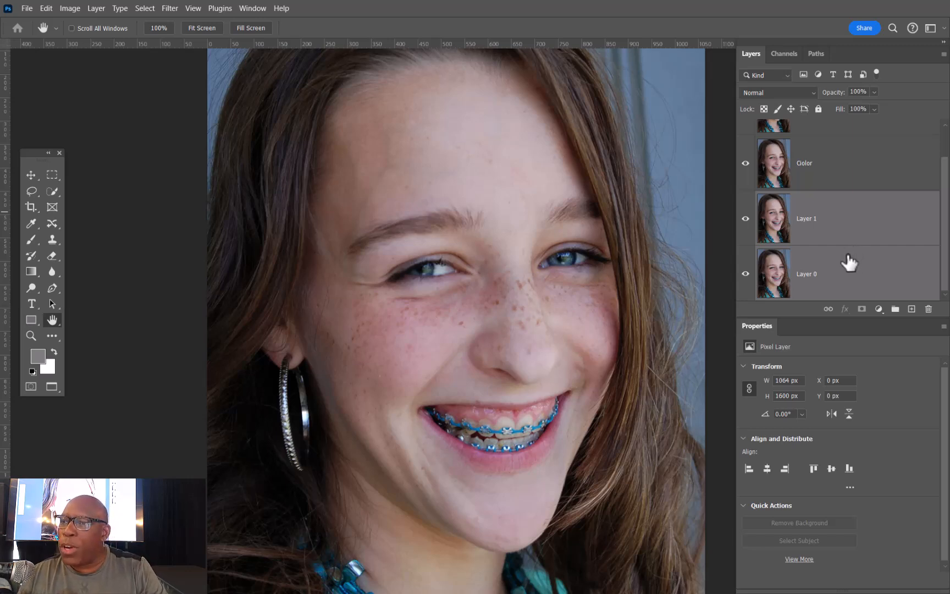
key("ctrl+g")
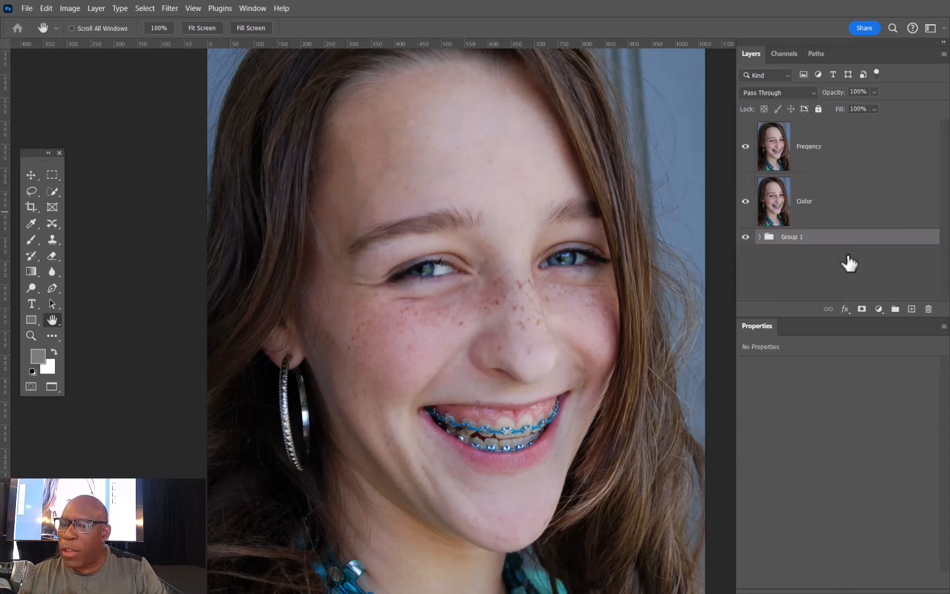
Step: Rename the new layer group as Original Images
double_click(797, 238)
type("Origin")
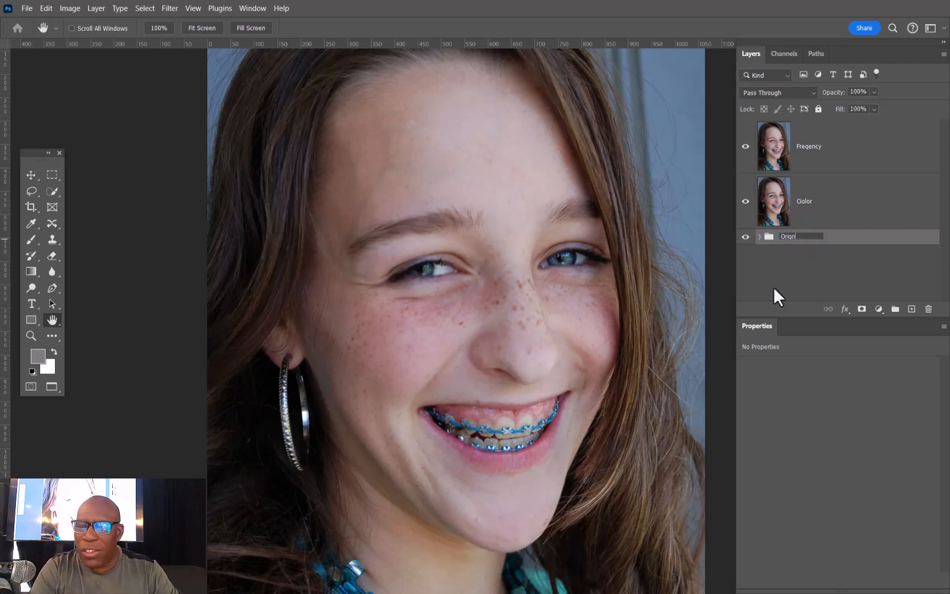
type("al I")
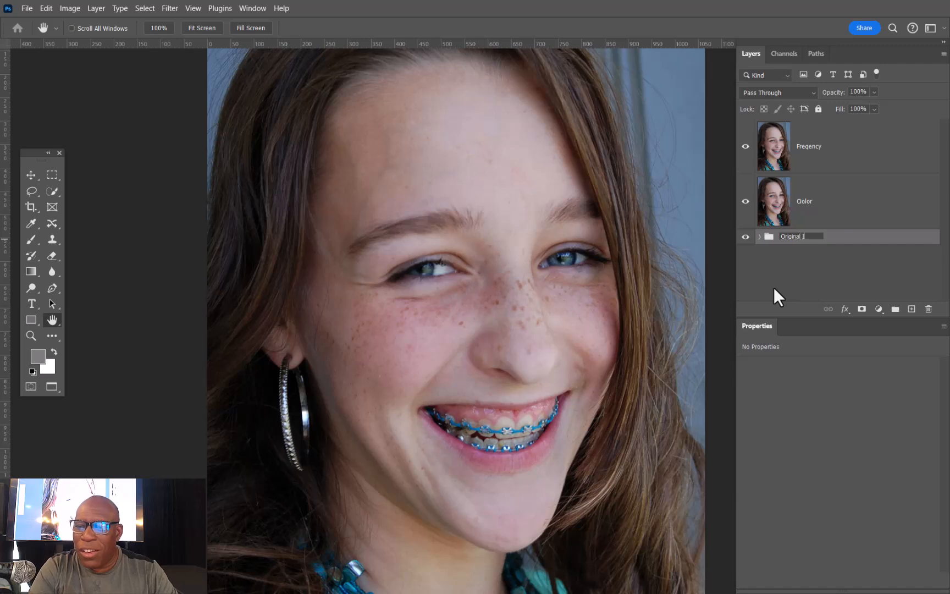
type("mages")
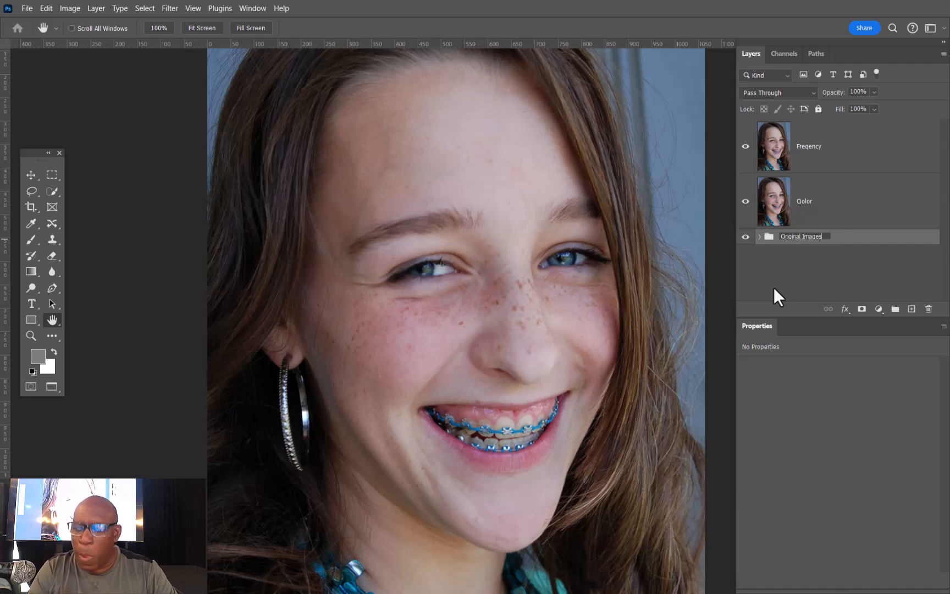
key("Return")
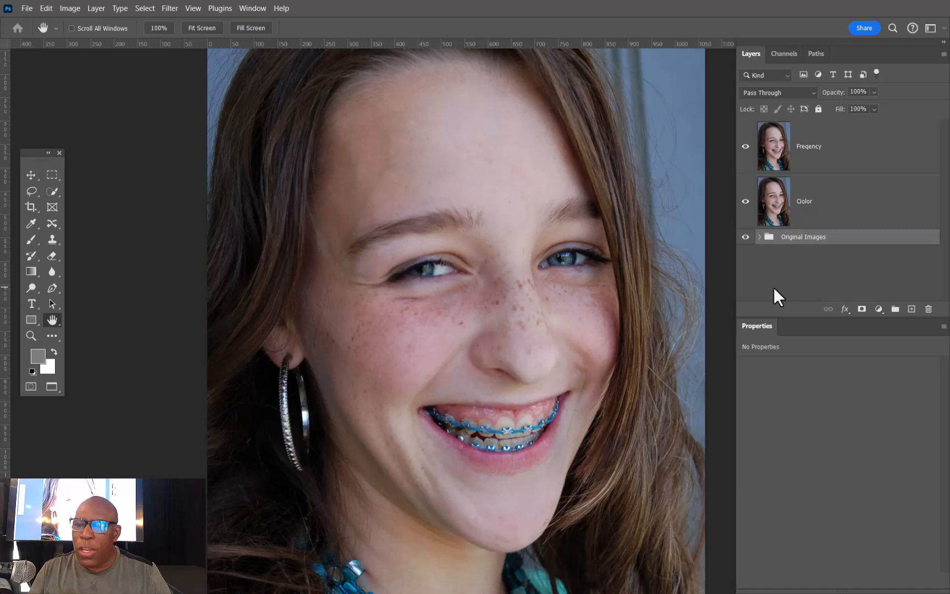
Step: Hide the Original Images group and the Freqency layer, keeping only the Color layer visible
left_click(746, 237)
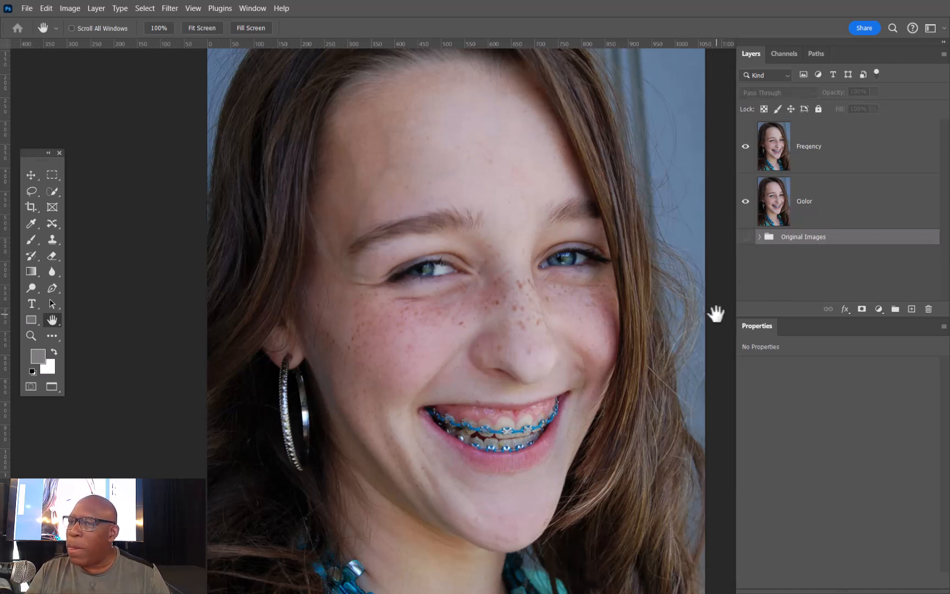
left_click(746, 201)
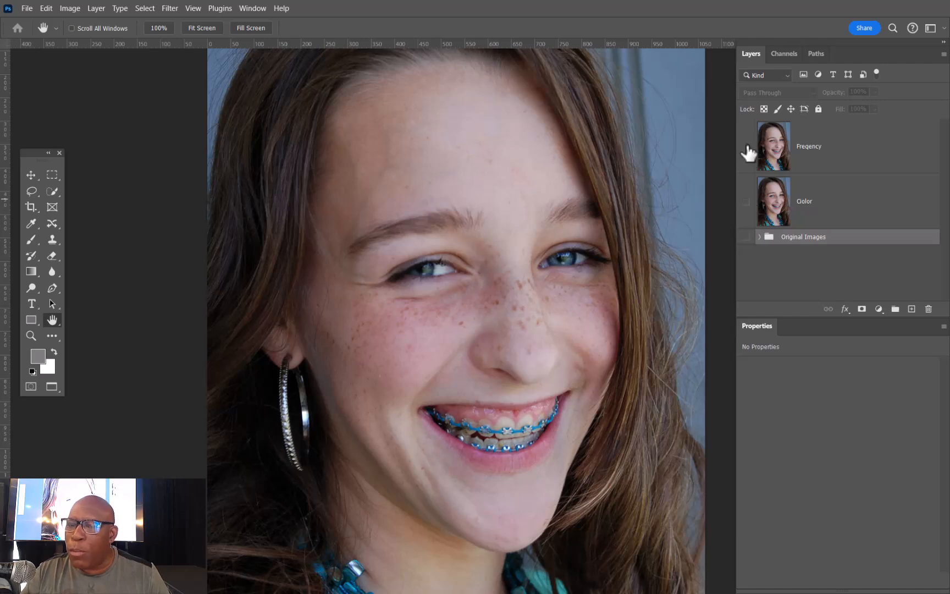
left_click(745, 148)
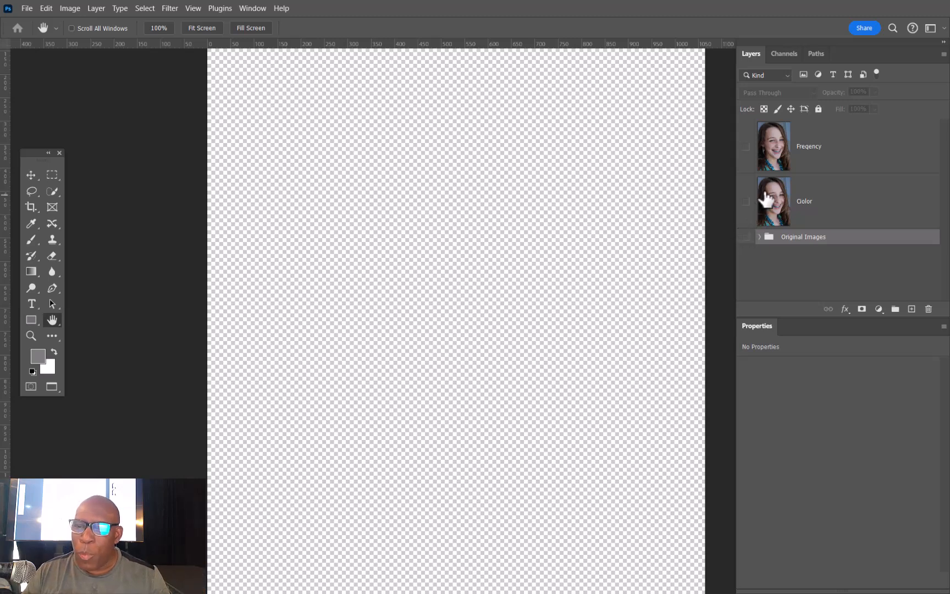
left_click(745, 202)
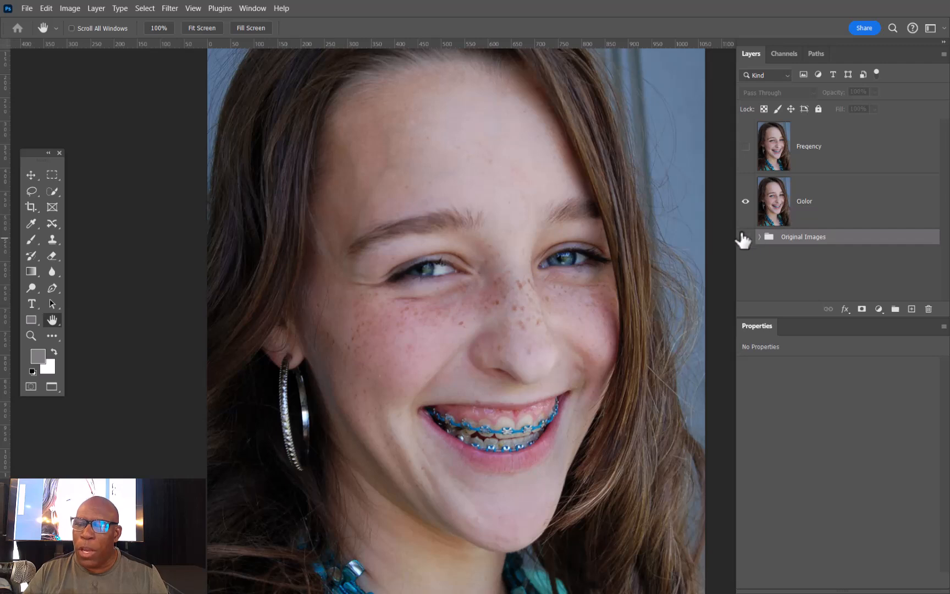
Step: Apply a Gaussian Blur with a 10.0 pixel radius to the Color layer
left_click(819, 217)
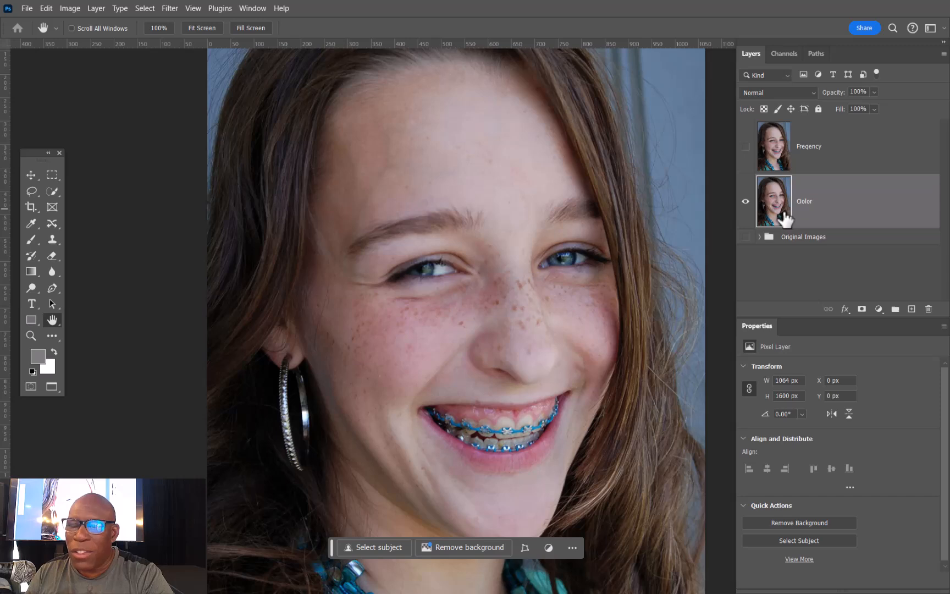
left_click(172, 10)
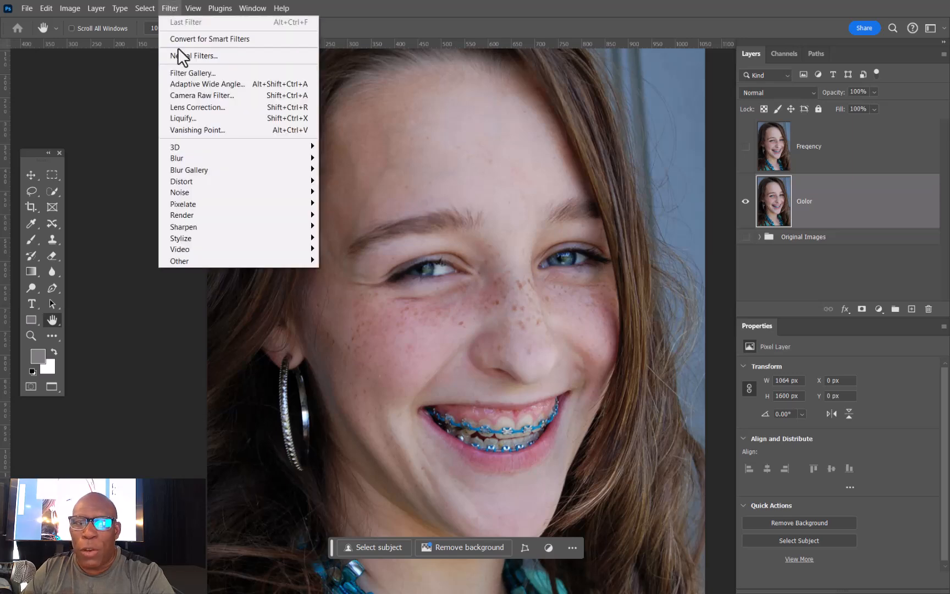
mouse_move(192, 162)
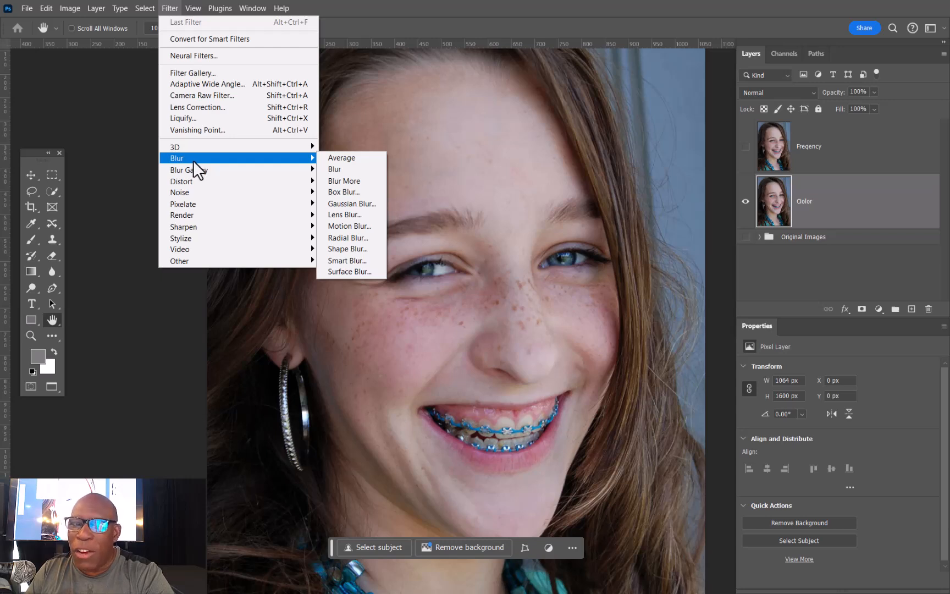
left_click(353, 204)
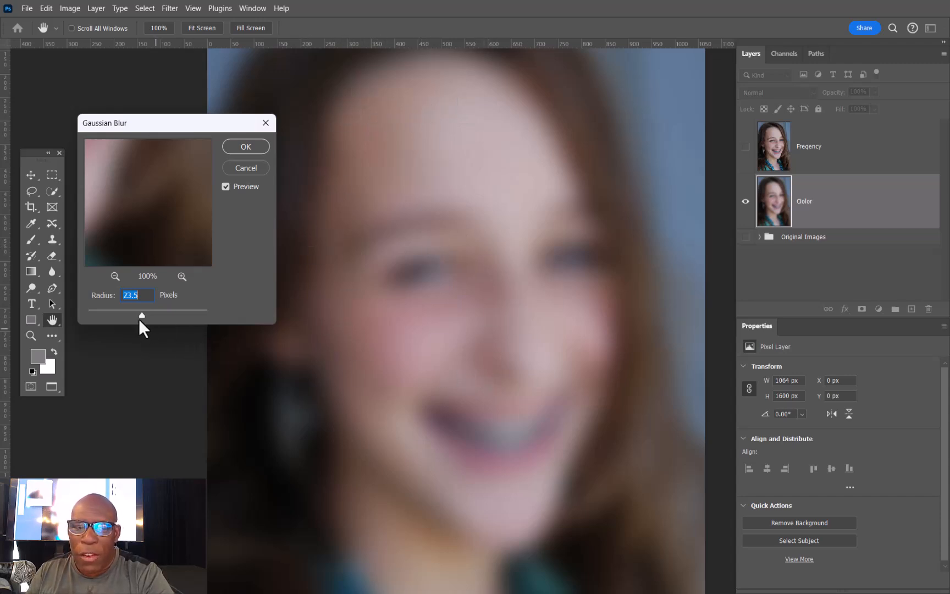
mouse_move(139, 316)
left_mouse_down()
mouse_move(127, 317)
mouse_move(136, 314)
left_mouse_up()
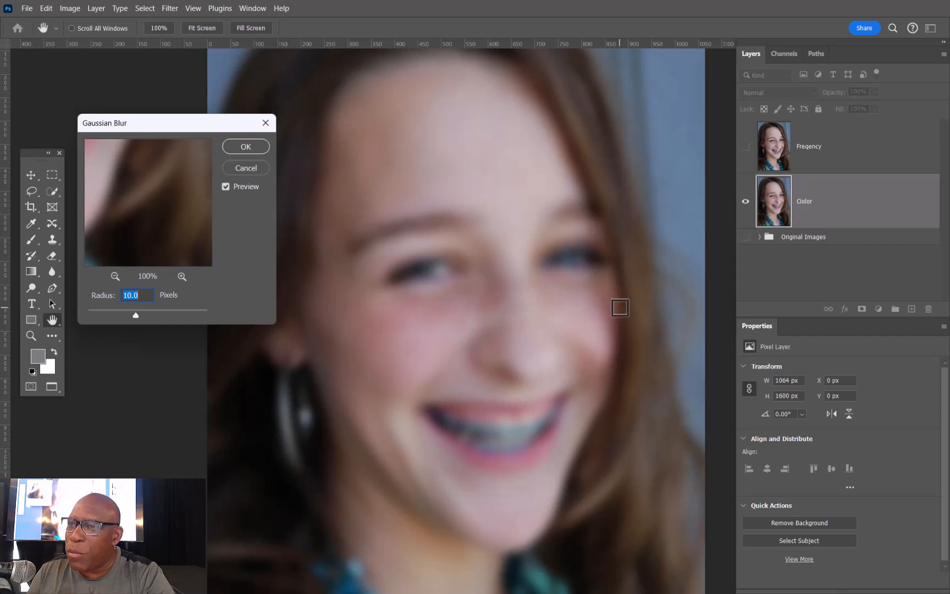
left_click(246, 146)
left_click(831, 210)
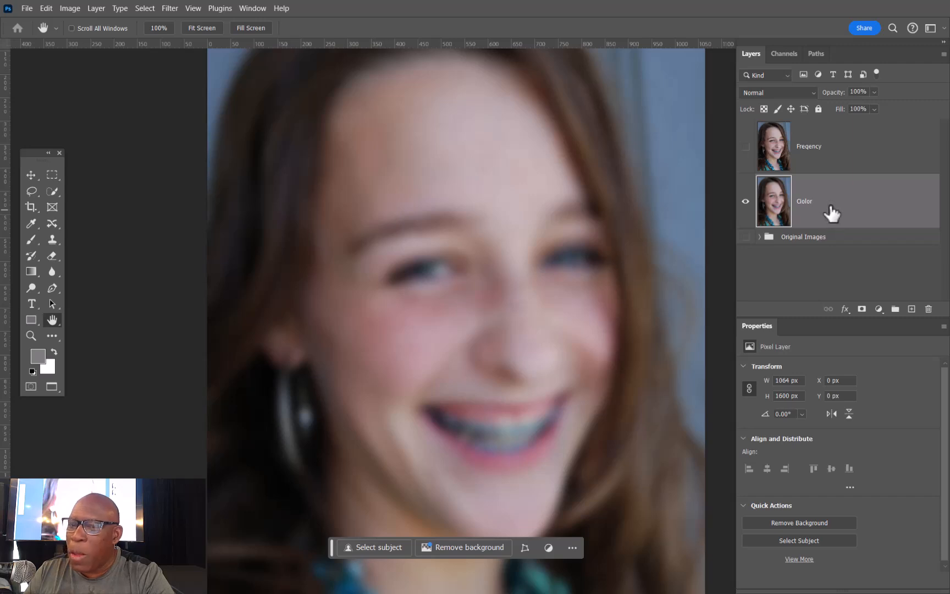
Step: Select the Freqency layer and turn its visibility on, comparing it with the blurred Color layer
left_click(829, 146)
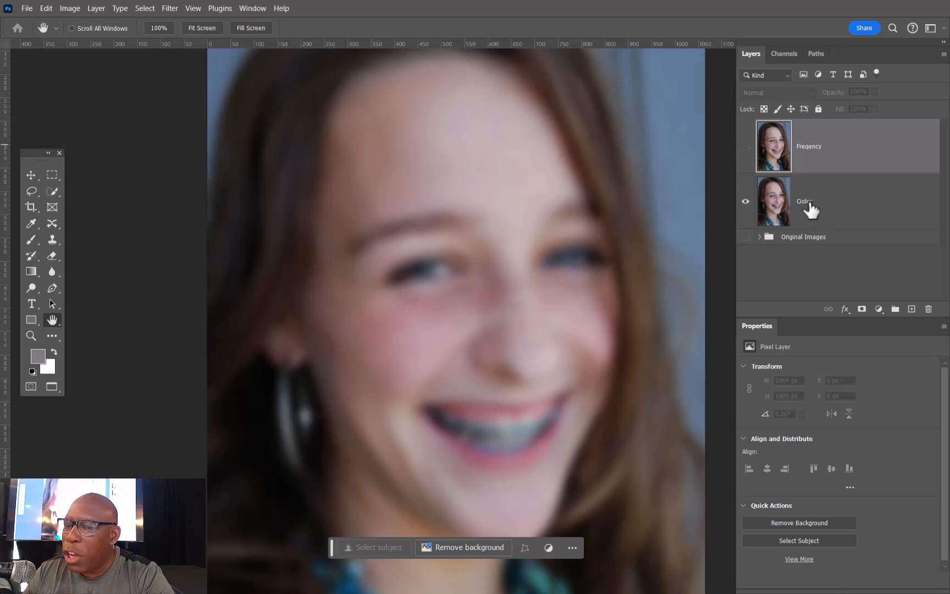
left_click(746, 146)
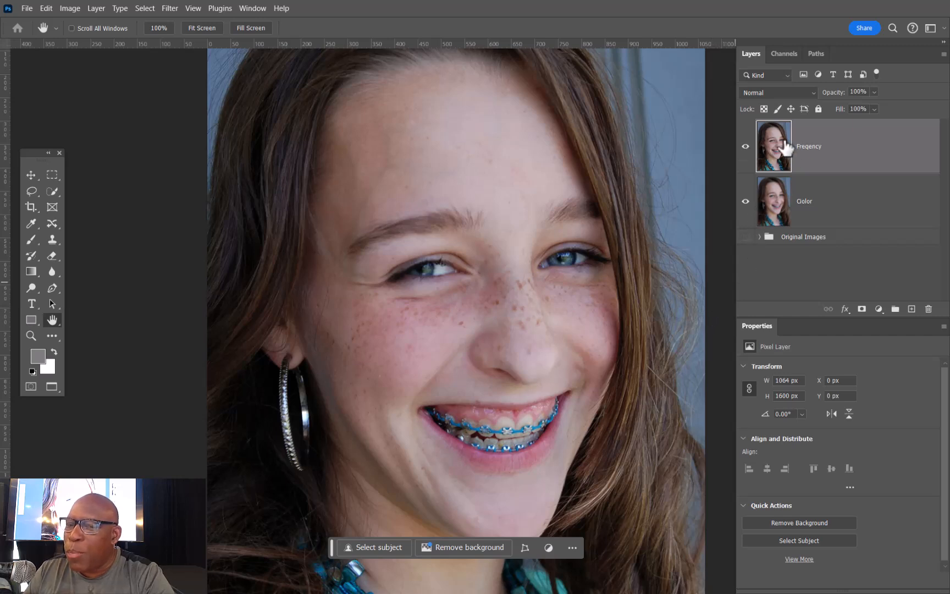
left_click(746, 146)
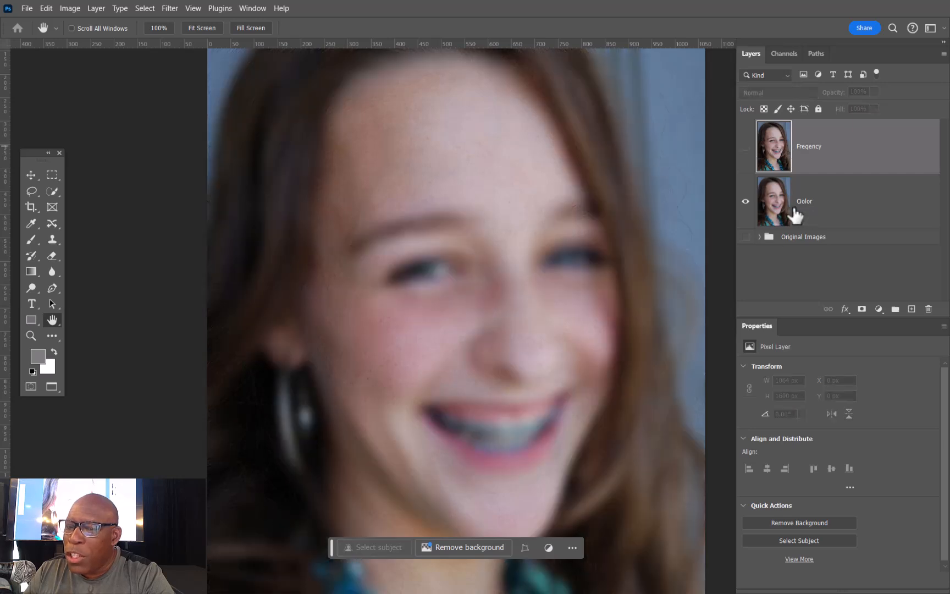
left_click(746, 147)
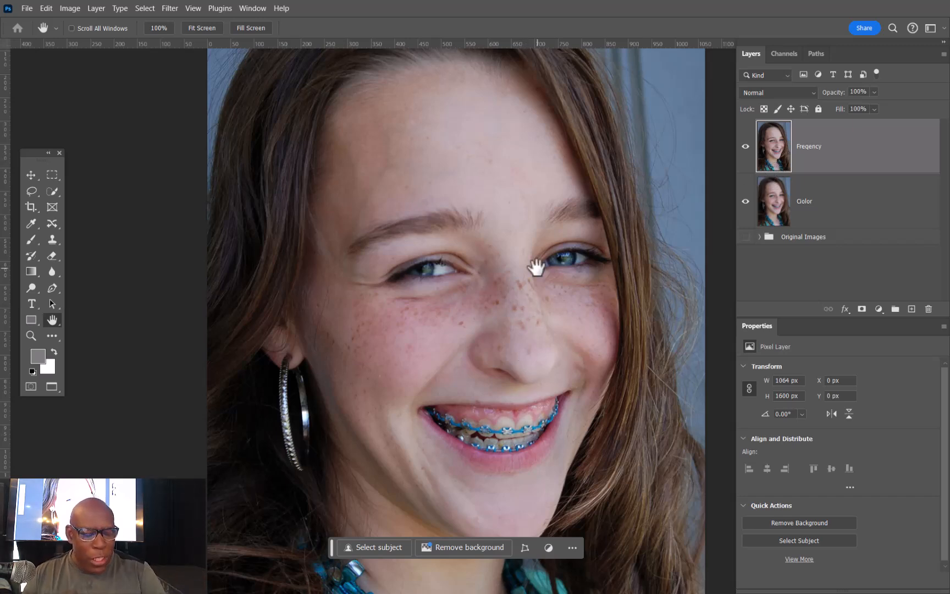
Step: Switch to the Opera browser and search the web for "adobe photography plan"
key("super")
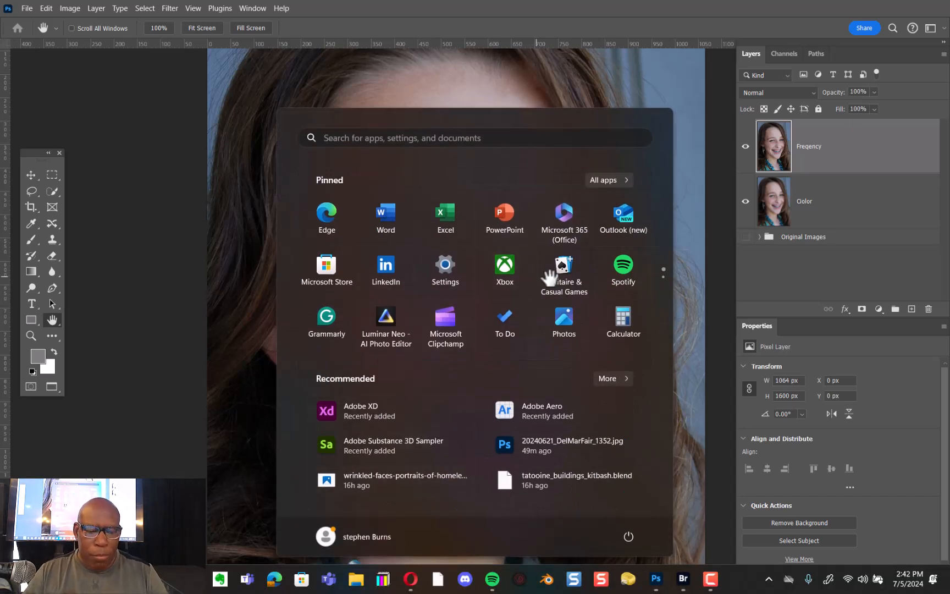
left_click(411, 580)
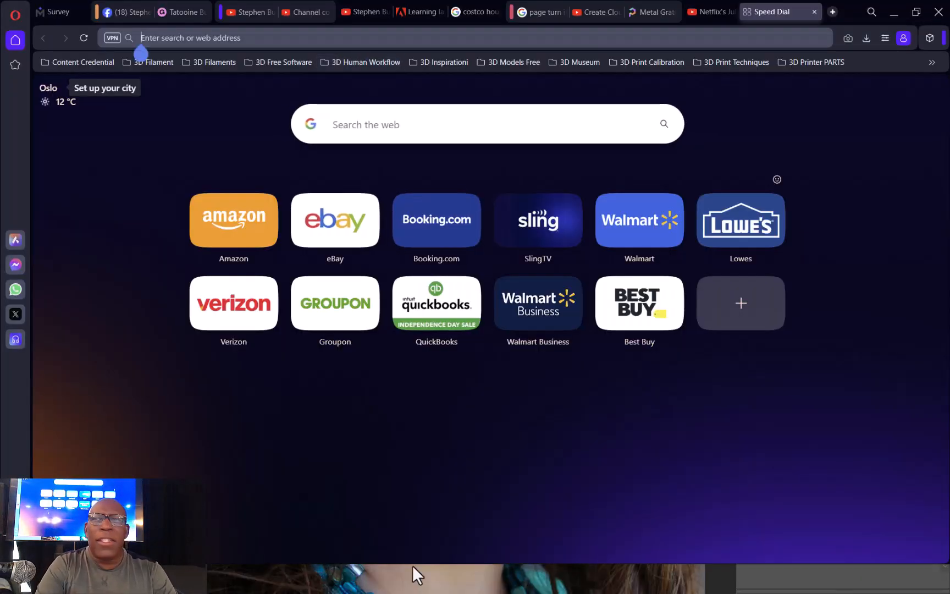
type("p")
key("BackSpace")
key("BackSpace")
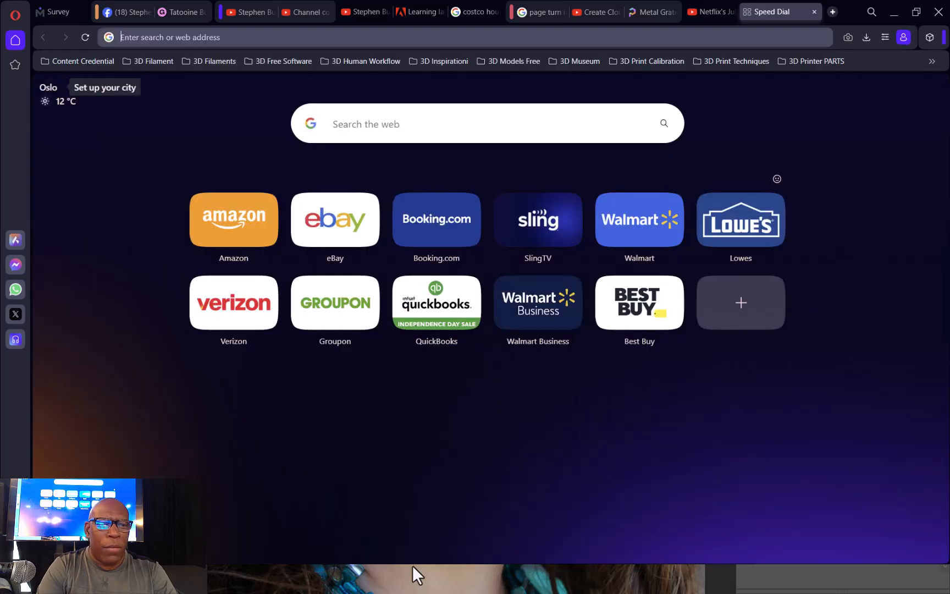
type("p")
key("BackSpace")
key("BackSpace")
type("adobe photot")
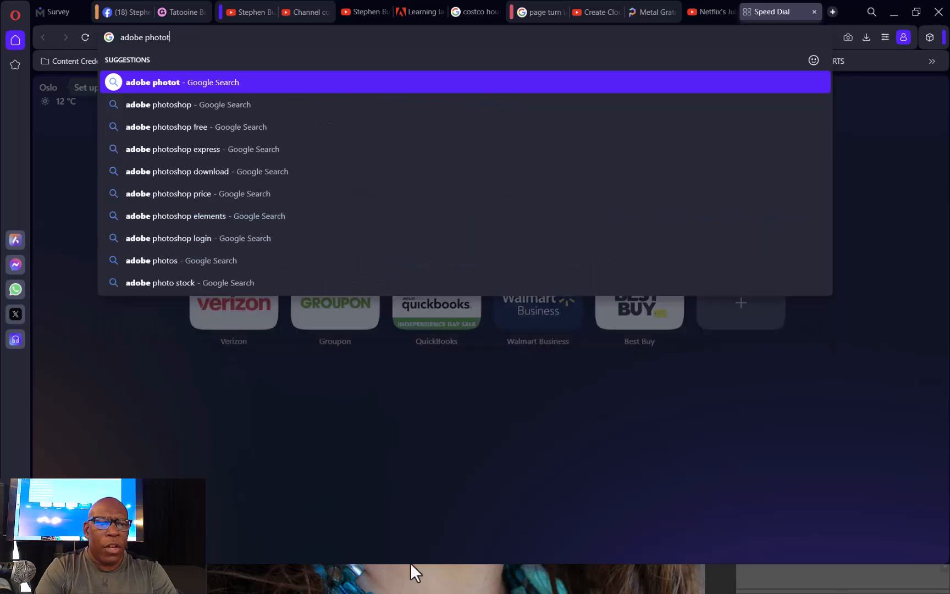
key("BackSpace")
type("g")
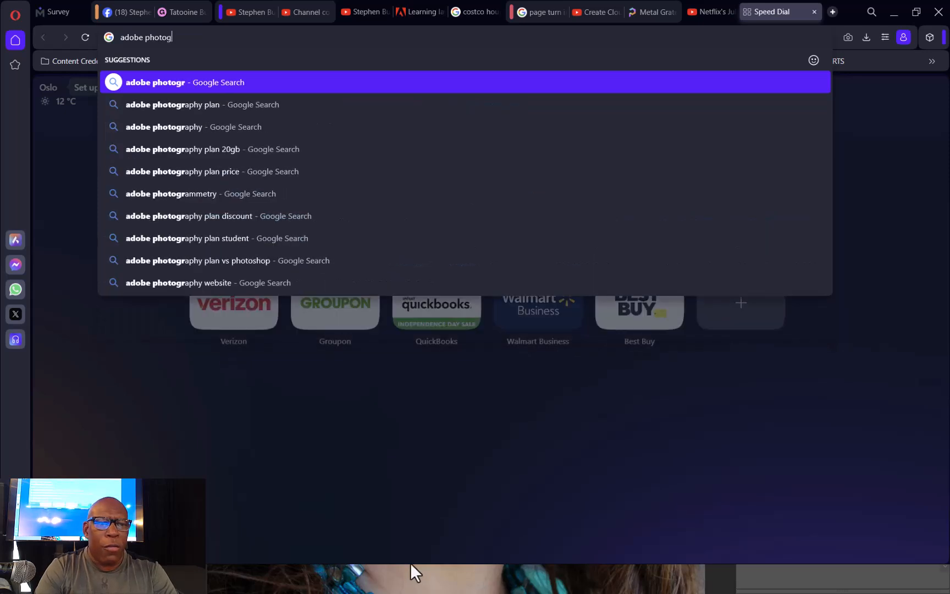
type("raphers")
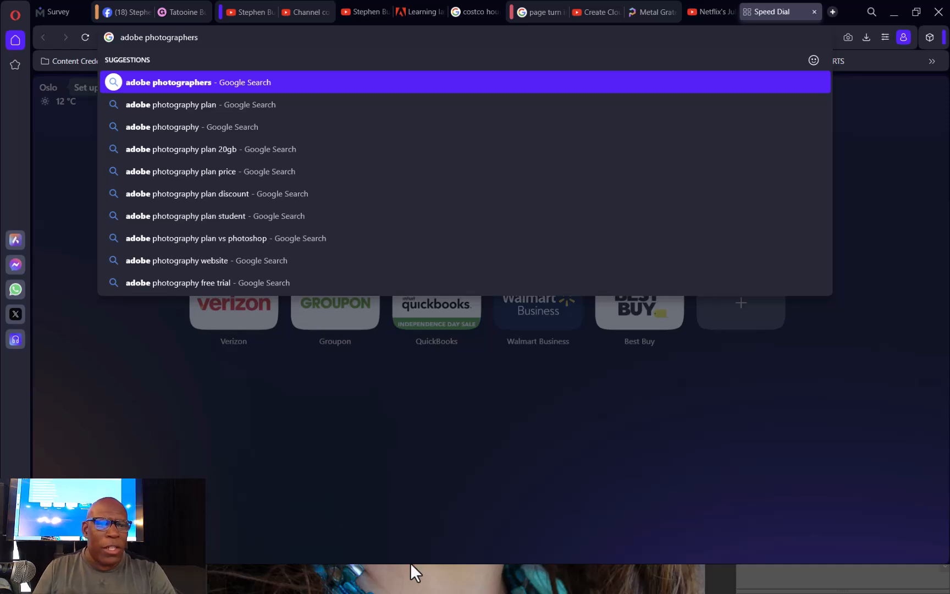
key("Down")
key("Down")
key("Down")
key("Down")
key("Down")
key("Up")
key("Up")
key("Up")
key("Up")
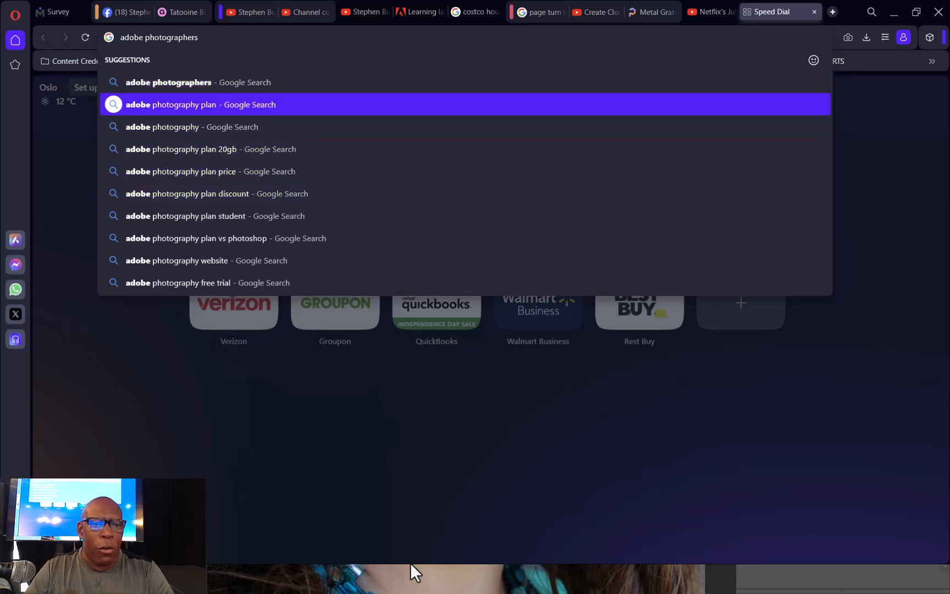
key("Return")
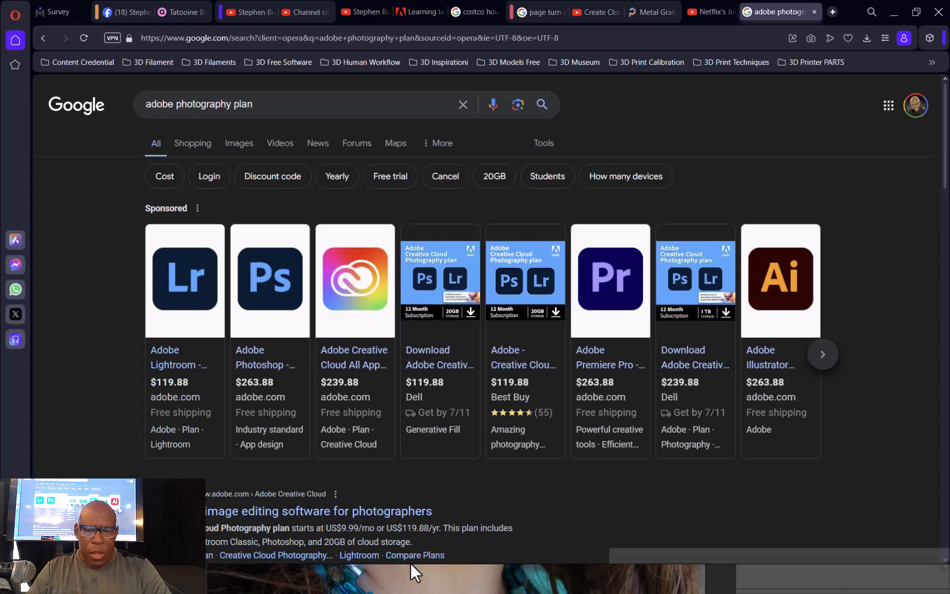
Step: Look through the search results, open the Adobe Lightroom annual plan pricing page, and return to Photoshop
scroll(411, 563, "down", 5)
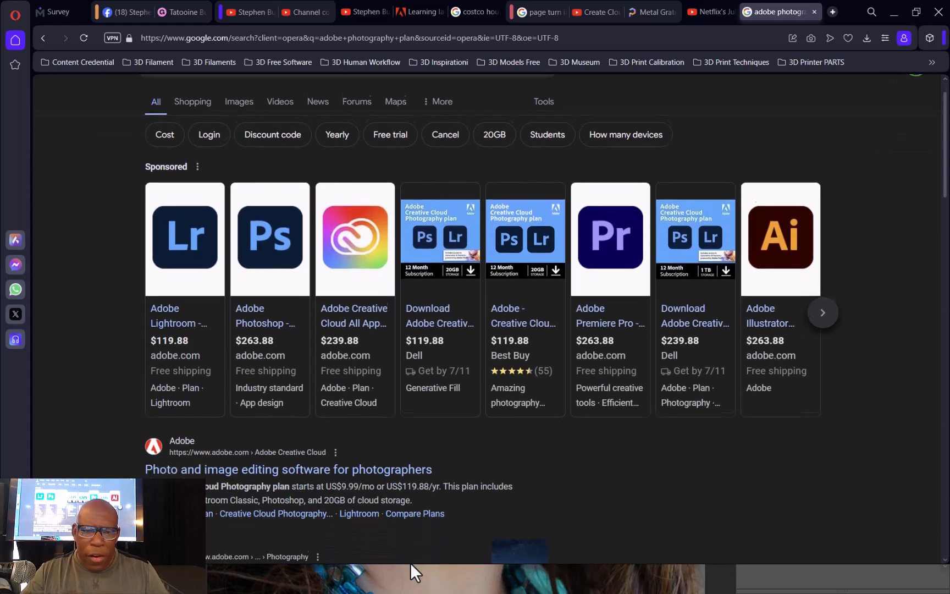
scroll(410, 563, "up", 3)
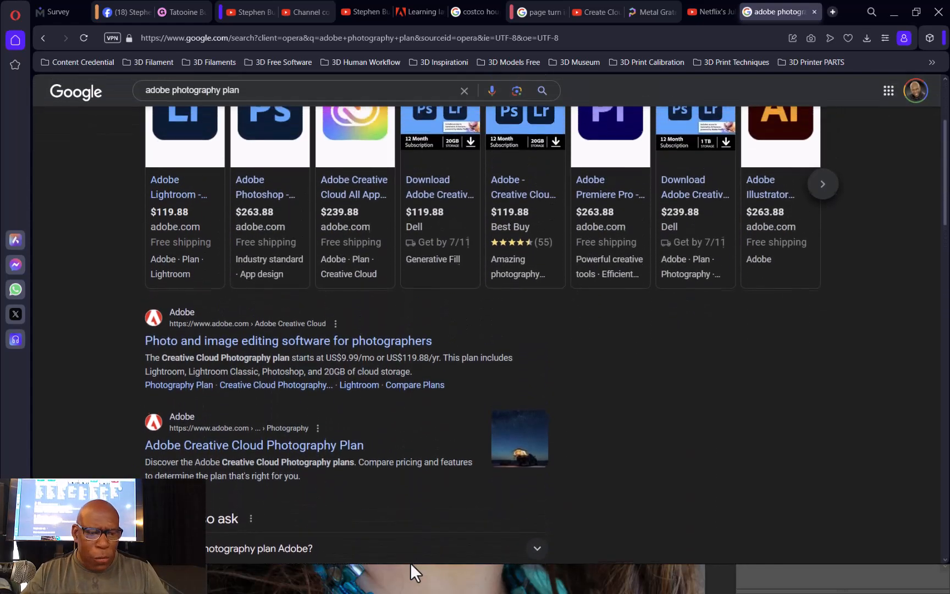
scroll(411, 562, "up", 1)
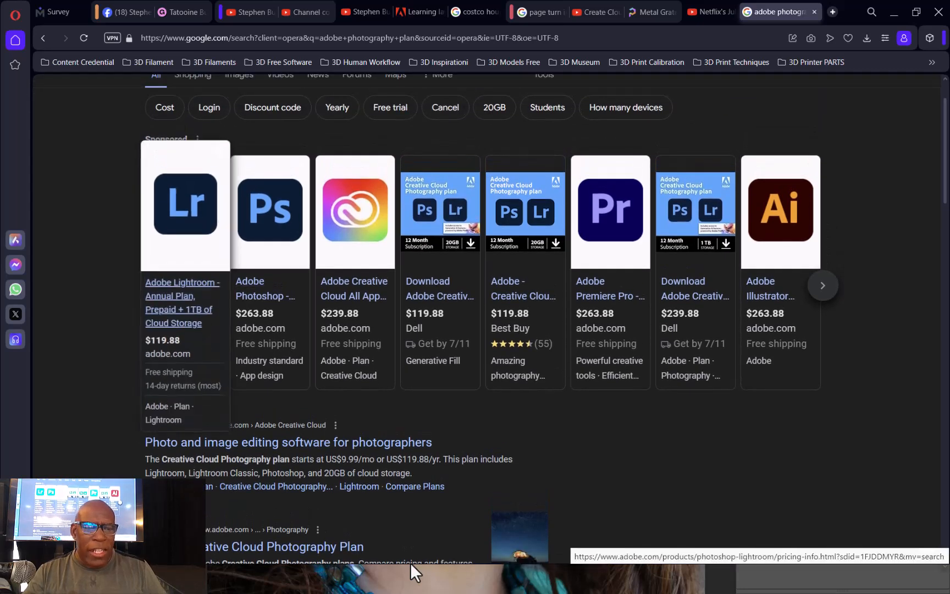
left_click(185, 226)
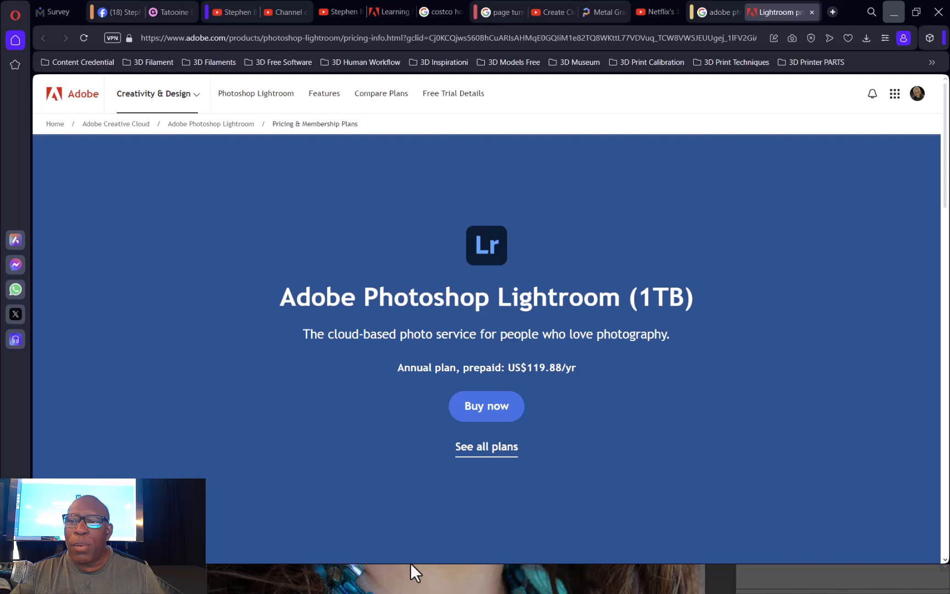
left_click(894, 11)
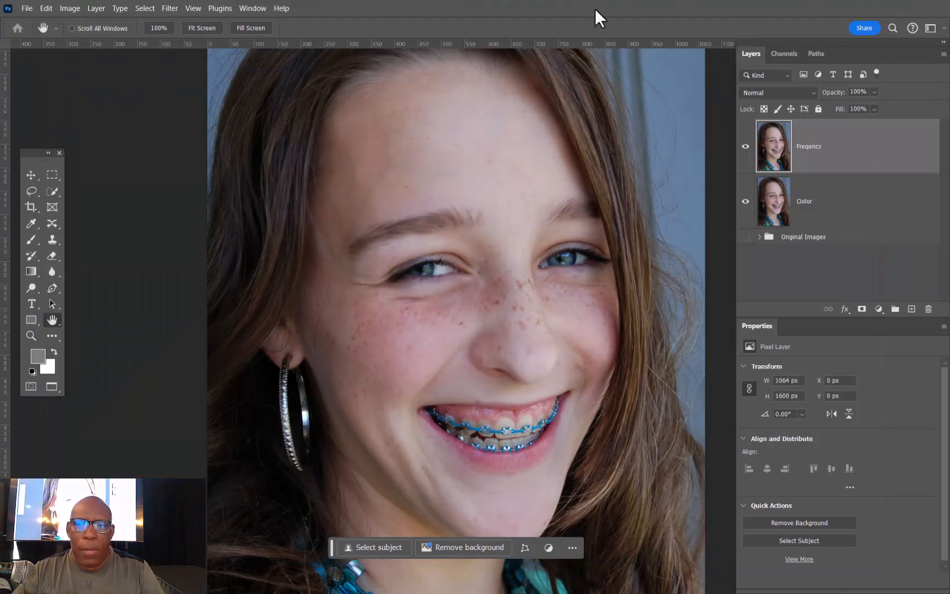
Step: Browse the Retouching folder in Adobe Bridge and return to Photoshop
left_click(27, 6)
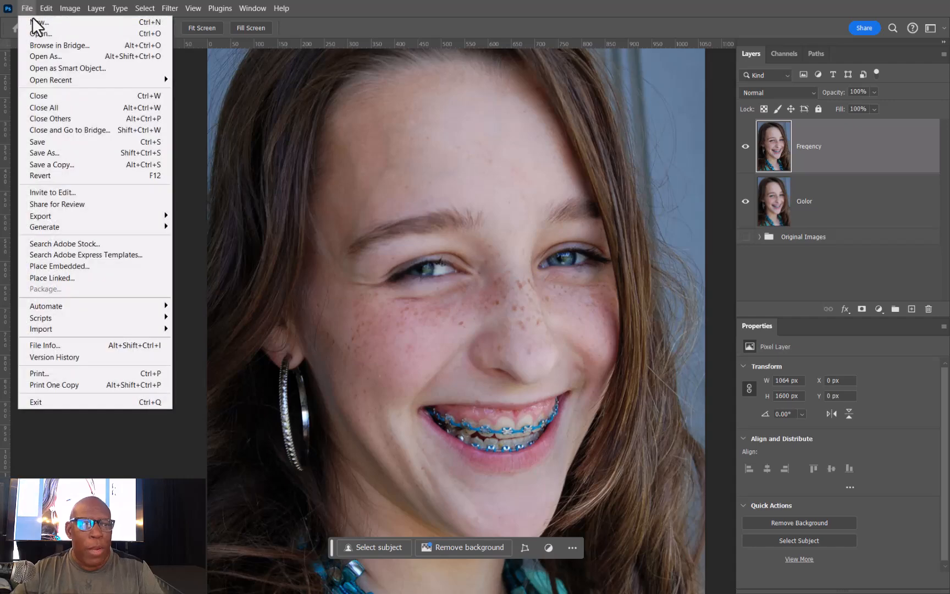
left_click(54, 44)
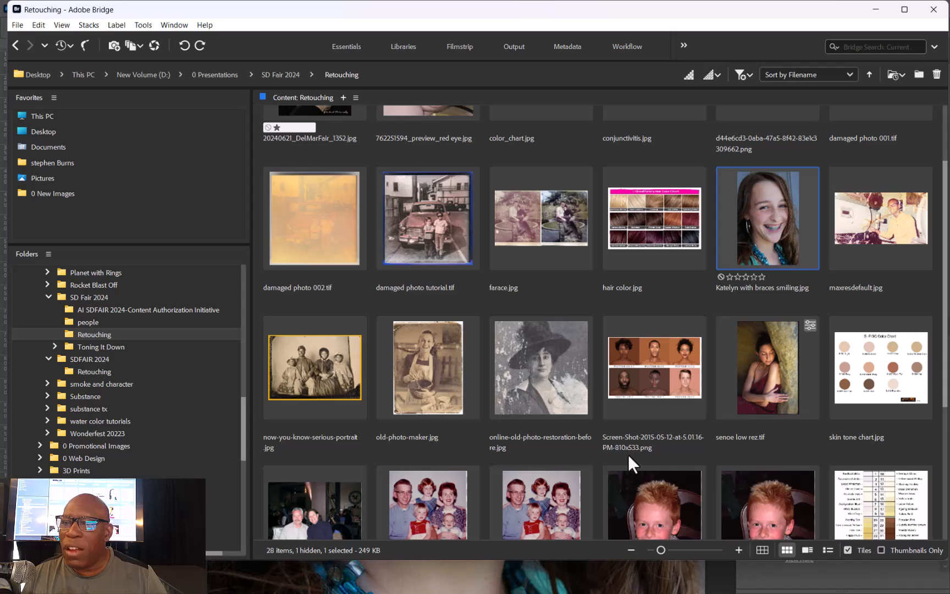
left_click(877, 10)
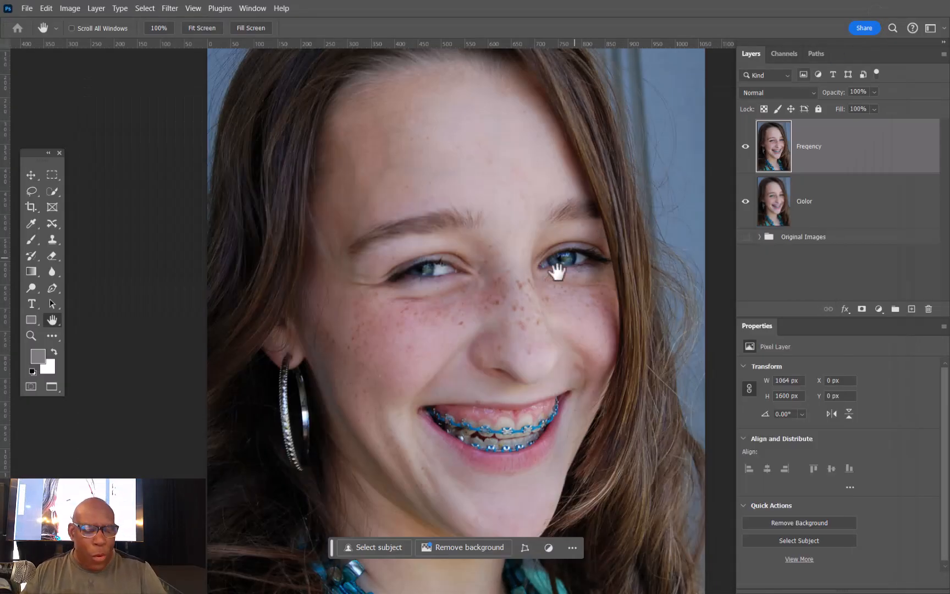
Step: Switch to the Lightroom pricing page in the browser to review it, and return to Photoshop
key("alt+Tab")
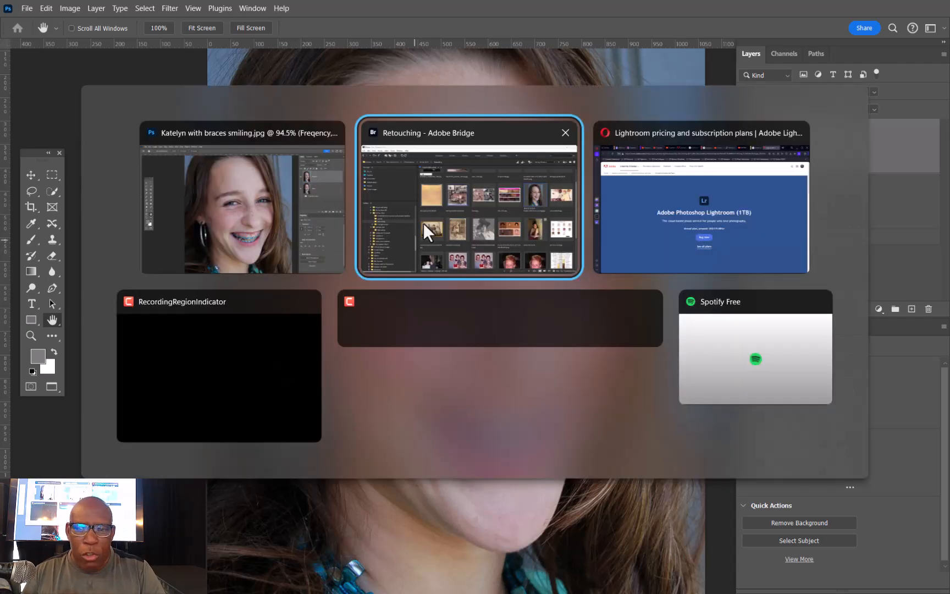
left_click(680, 236)
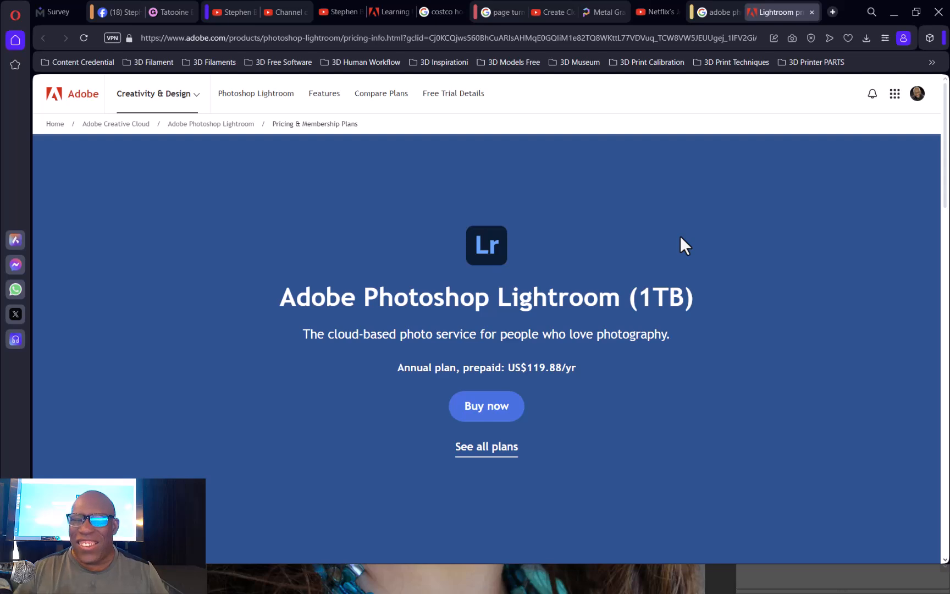
left_click(894, 12)
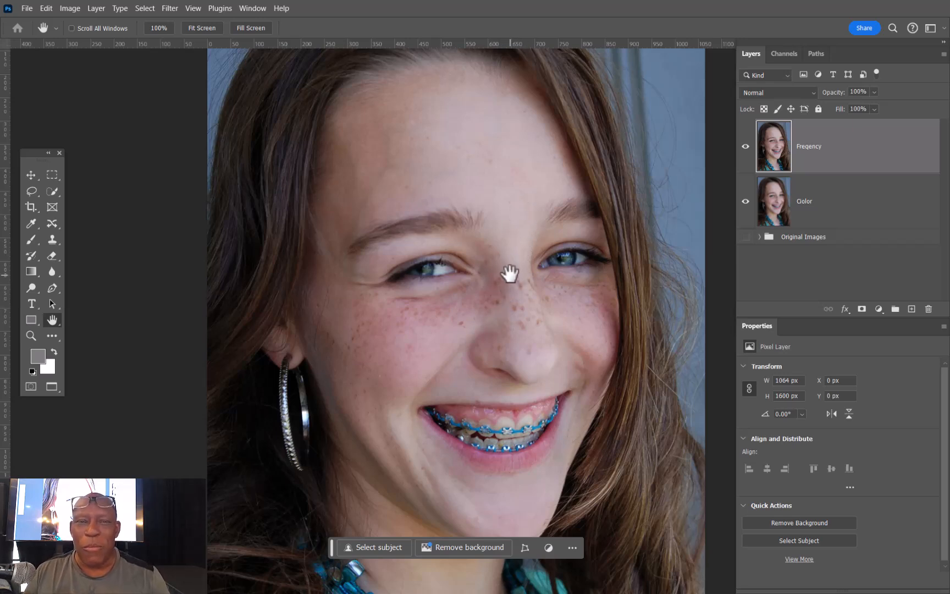
Step: Examine the girl's face up close with the Freqency layer hidden and shown again
left_click(511, 307)
left_click_drag(511, 307, 505, 282)
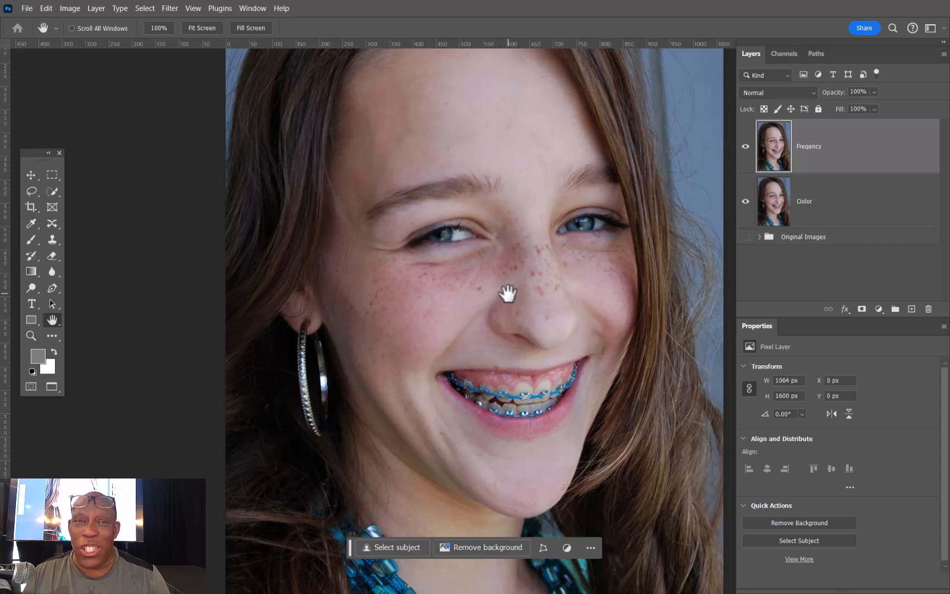
left_click(530, 242, "ctrl")
left_click_drag(540, 224, 542, 244)
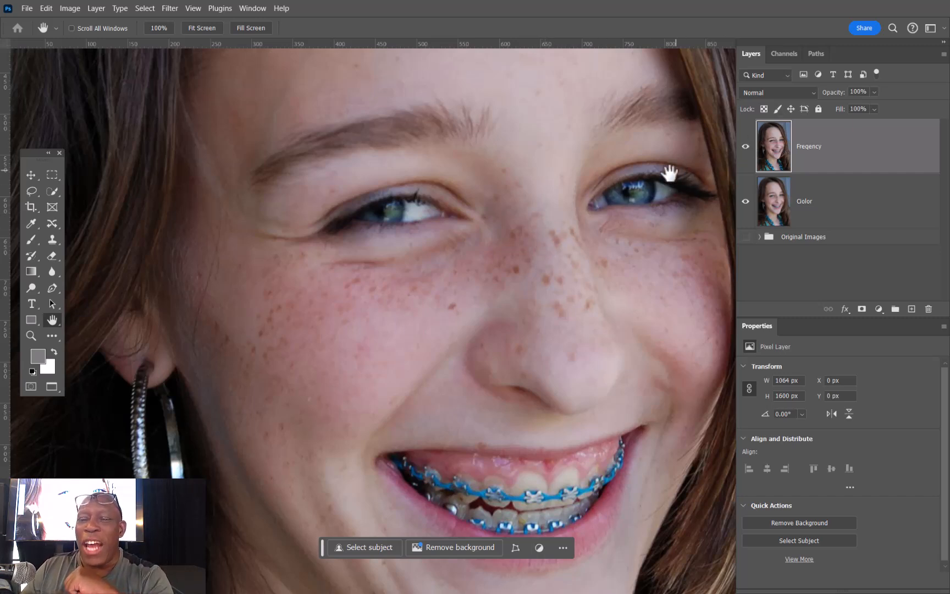
left_click(745, 149)
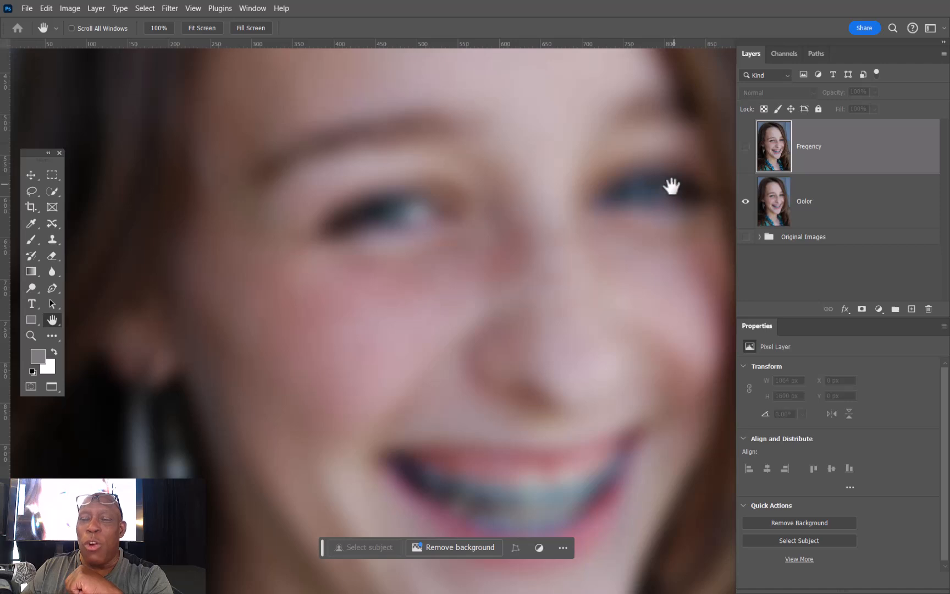
left_click(746, 146)
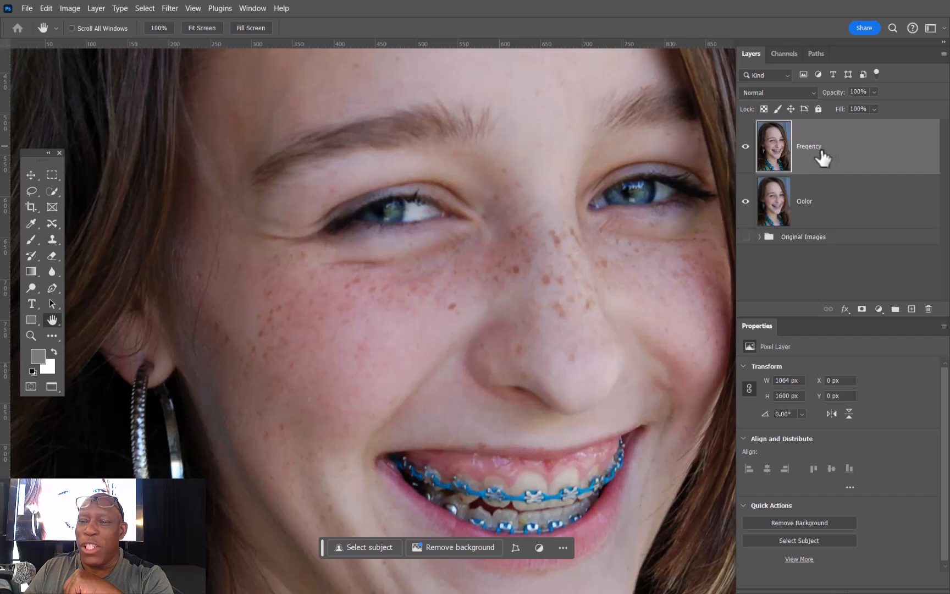
Step: Open Apply Image for the Freqency layer and move the dialog clear of the layer list
left_click(68, 8)
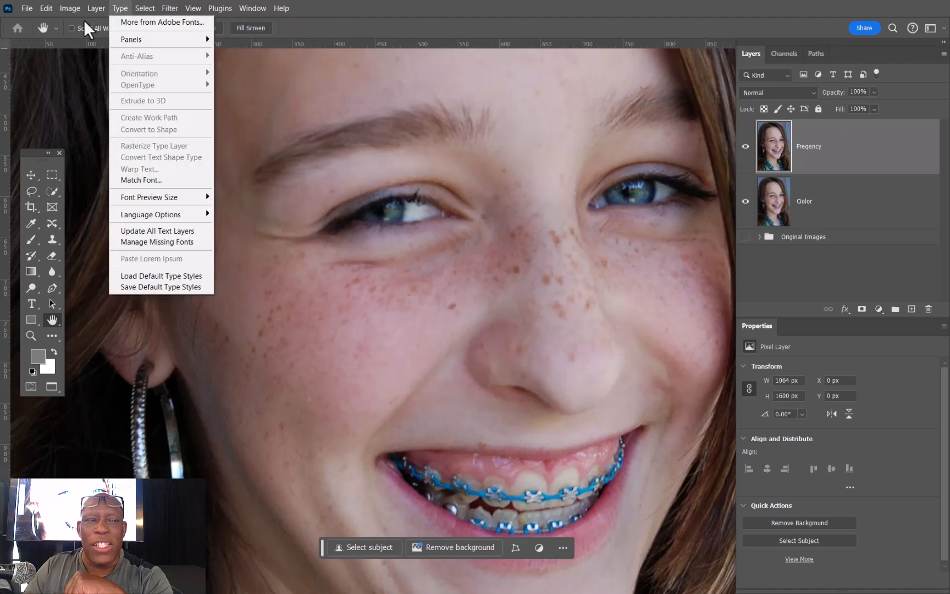
mouse_move(120, 10)
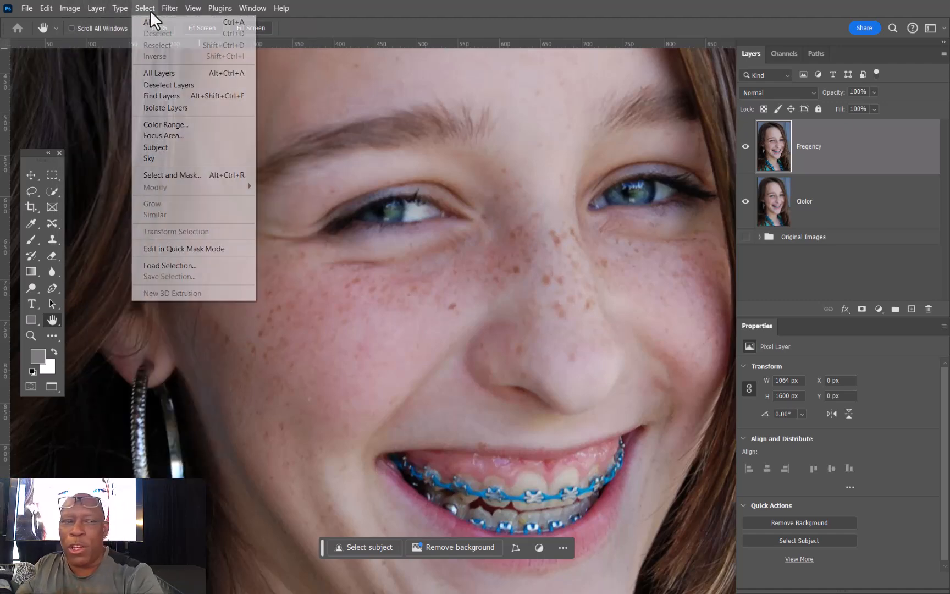
mouse_move(78, 10)
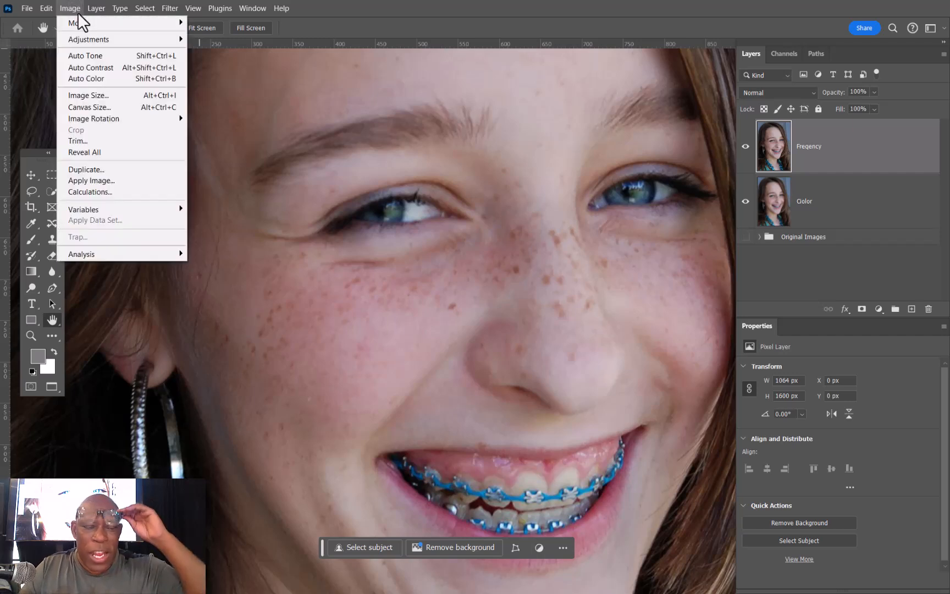
left_click(98, 180)
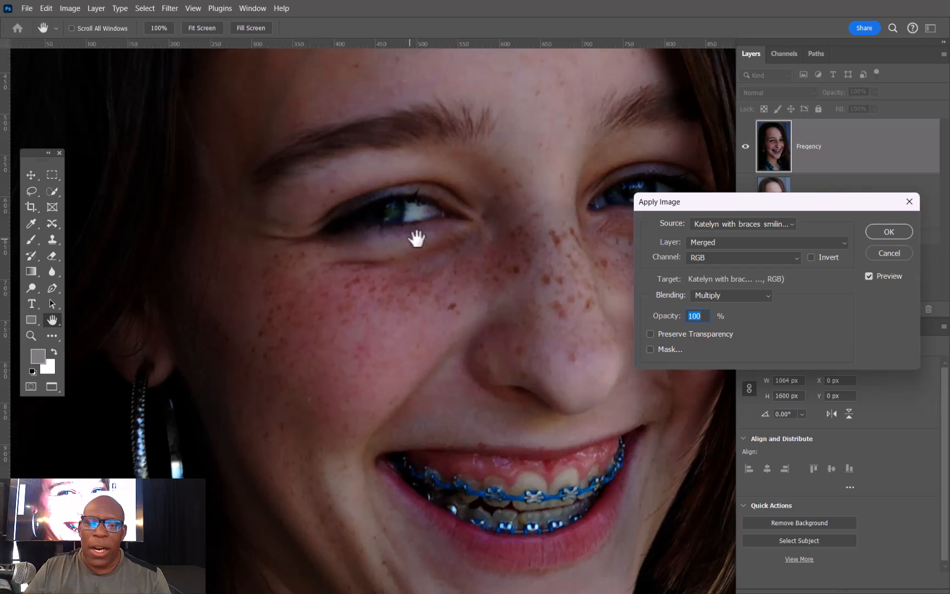
left_click_drag(747, 201, 517, 105)
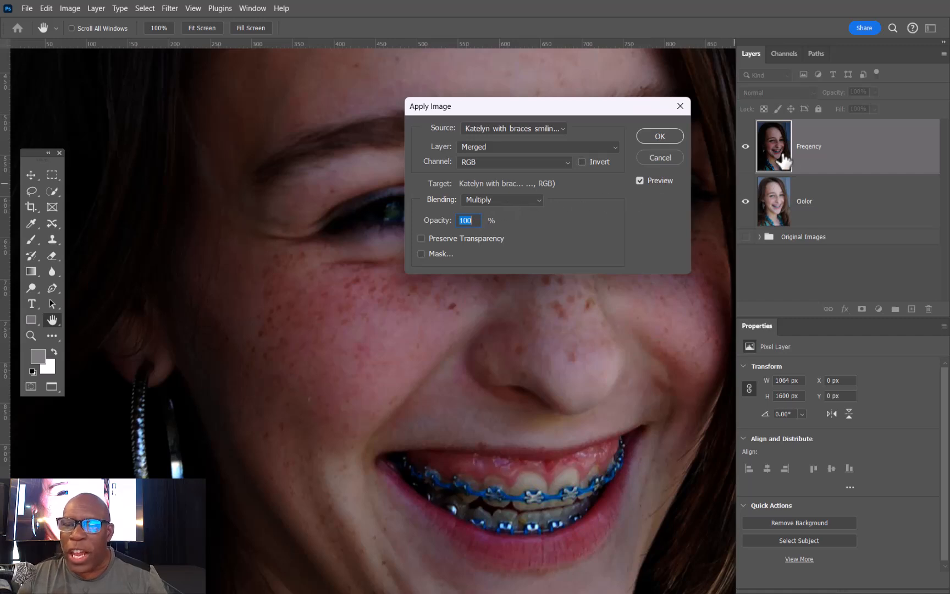
Step: Look through the blending modes in Apply Image, keeping Multiply, and reposition the dialog over the portrait
left_click(537, 202)
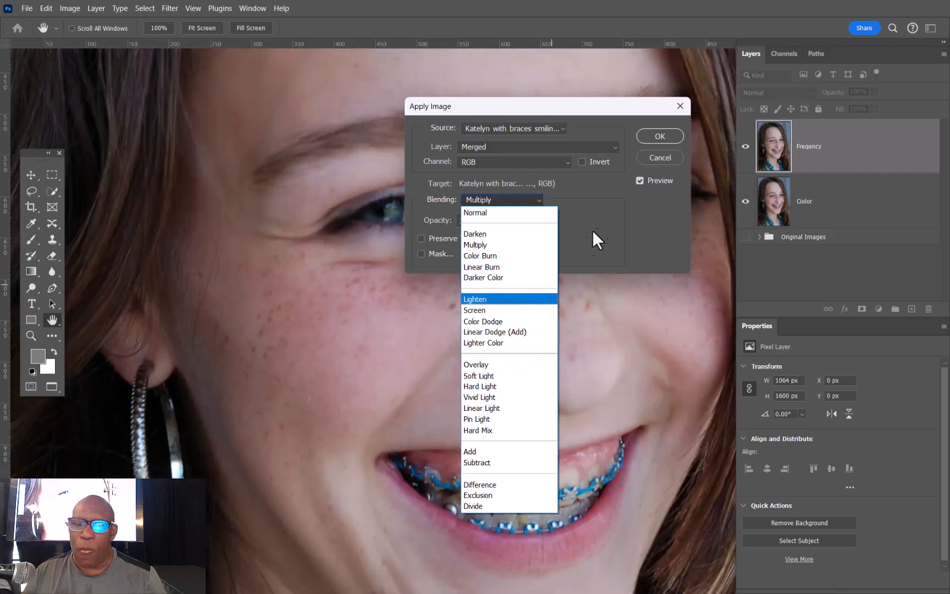
left_click(608, 203)
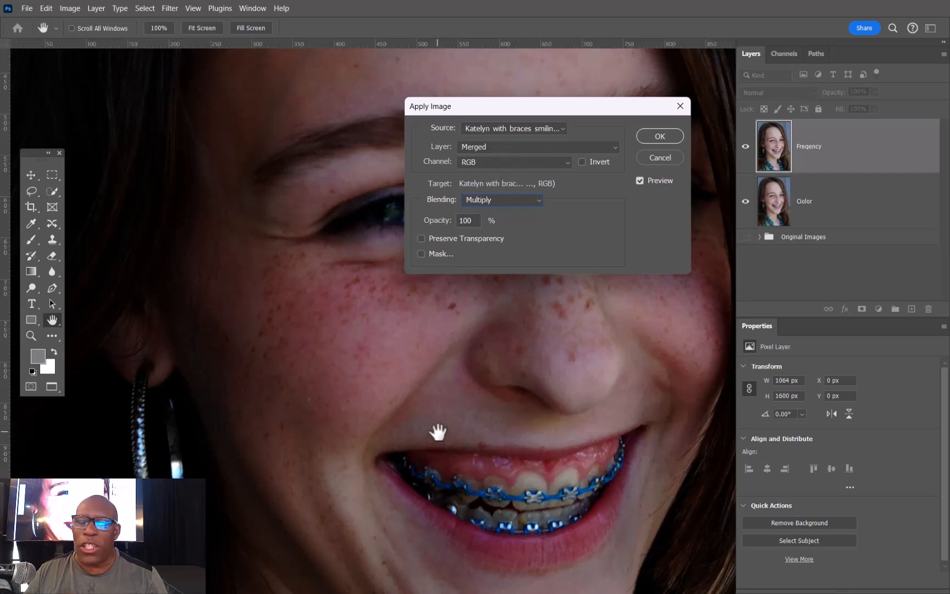
left_click_drag(548, 103, 434, 341)
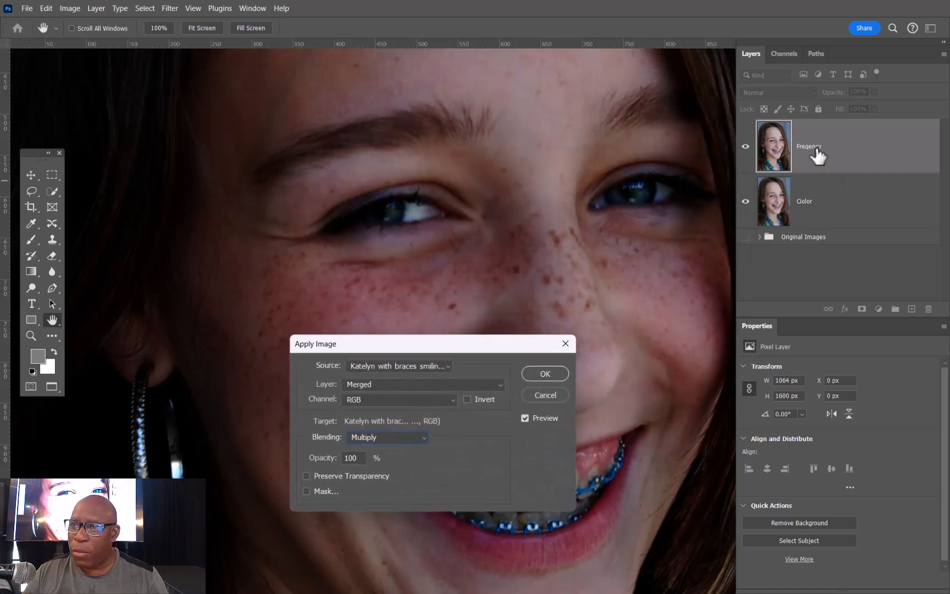
left_click_drag(507, 343, 517, 262)
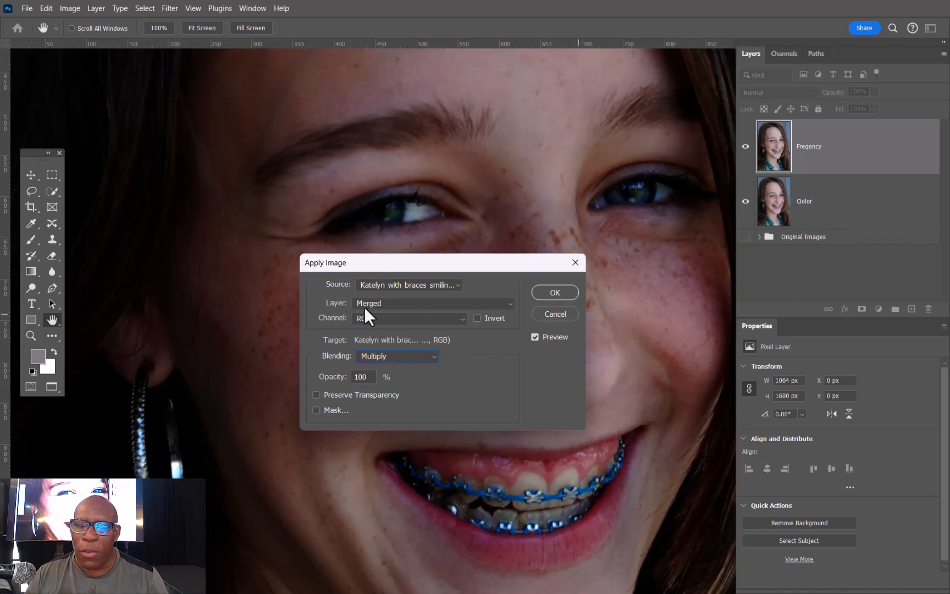
Step: Set the Apply Image source layer to Color with Subtract blending, and move the dialog off the lower part of the portrait
left_click(408, 304)
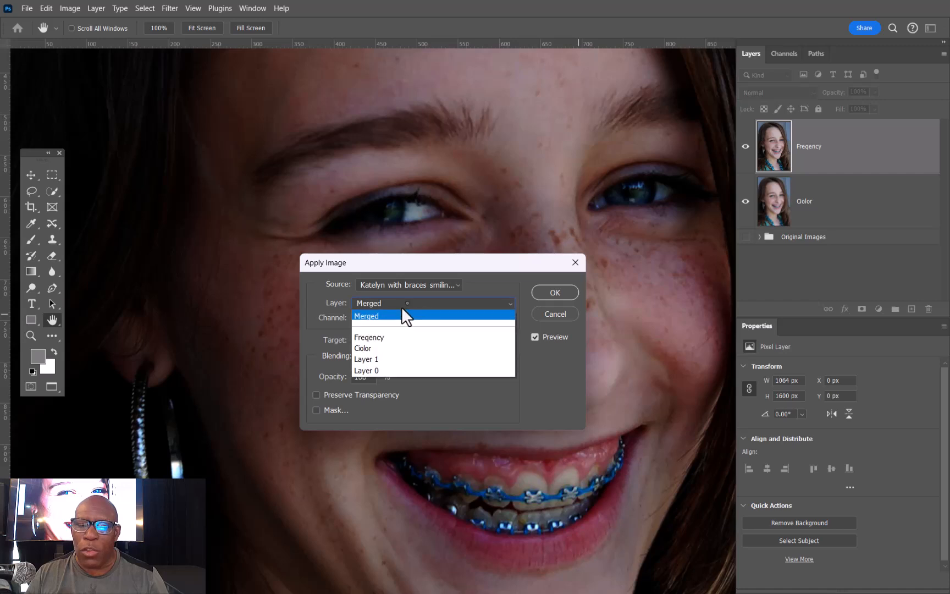
left_click(369, 350)
left_click_drag(438, 267, 792, 259)
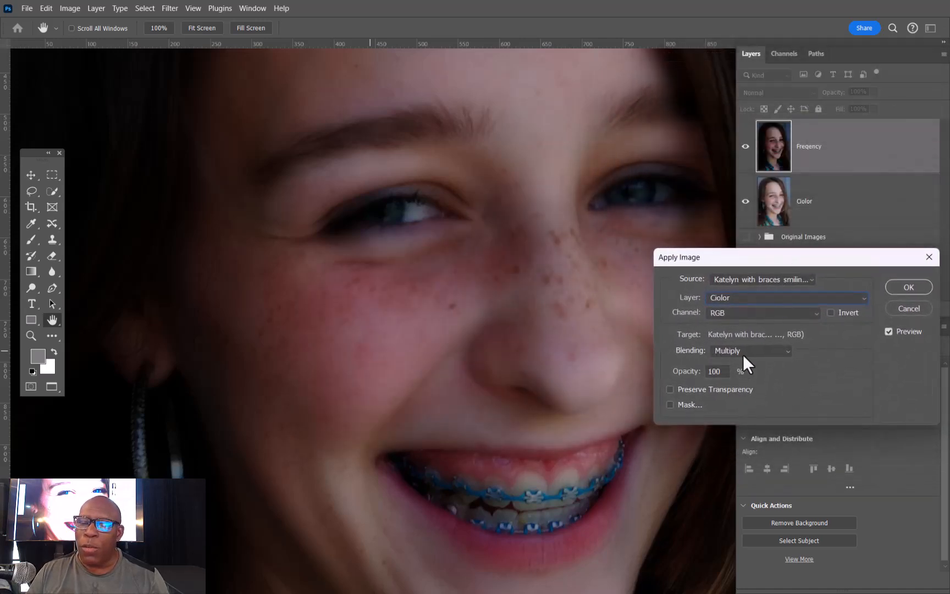
left_click(789, 355)
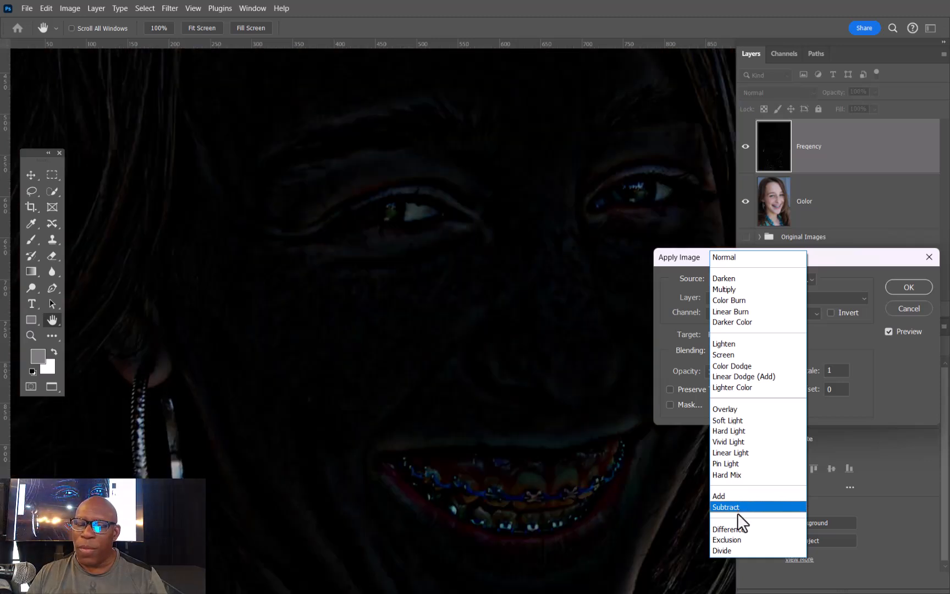
left_click(738, 507)
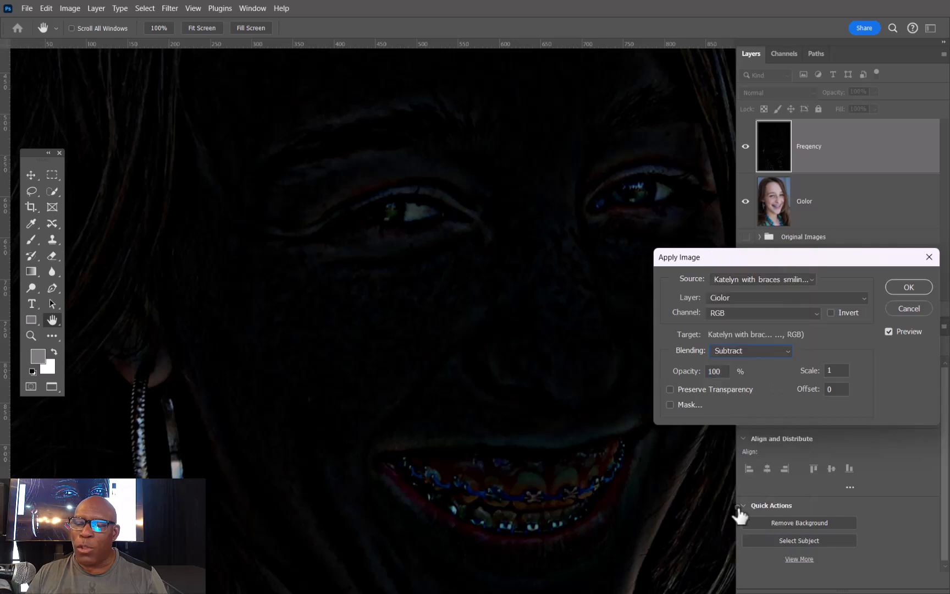
left_click_drag(816, 260, 793, 37)
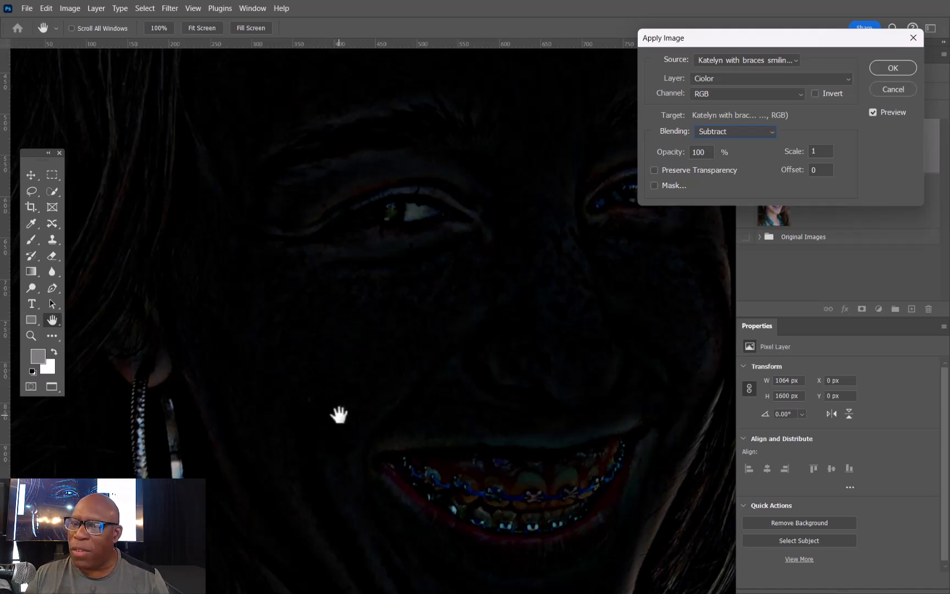
Step: Set the Apply Image offset to 128 and scale to 2, and apply it to the Freqency layer
left_click(814, 170)
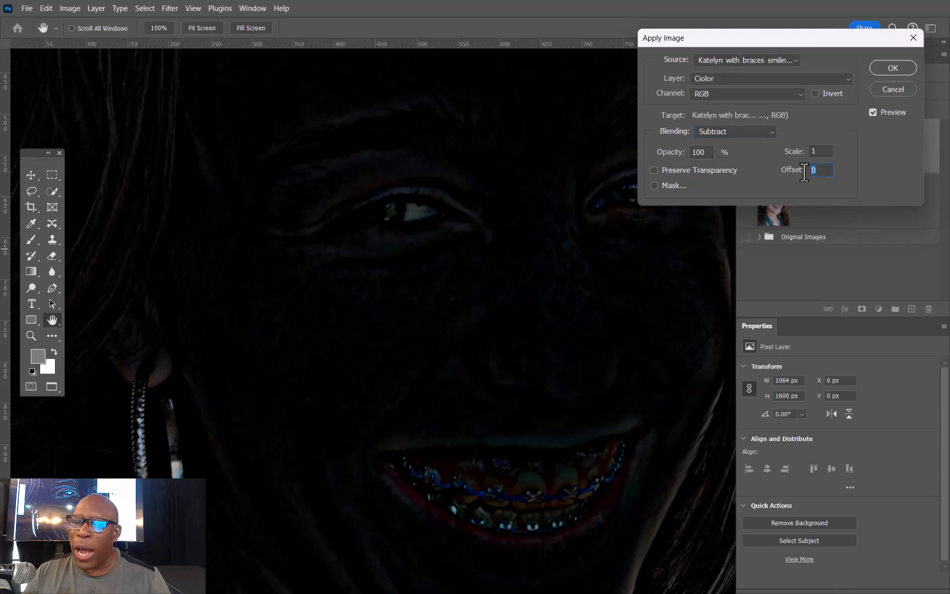
type("128")
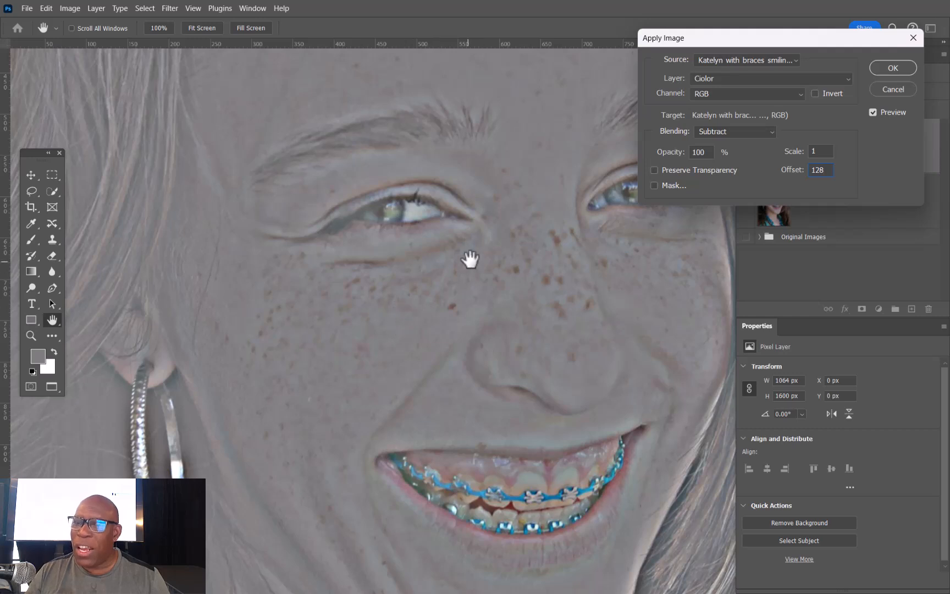
double_click(817, 151)
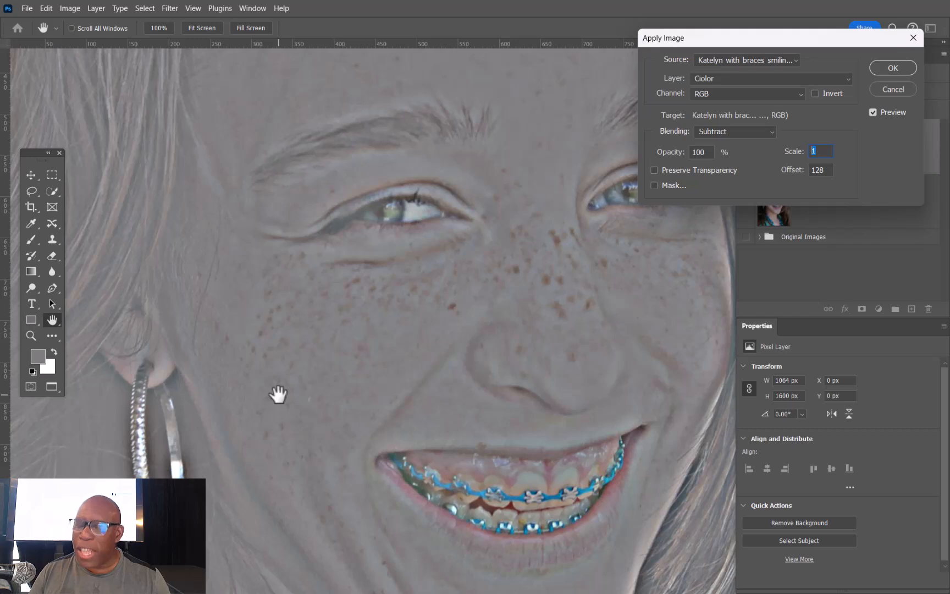
type("2")
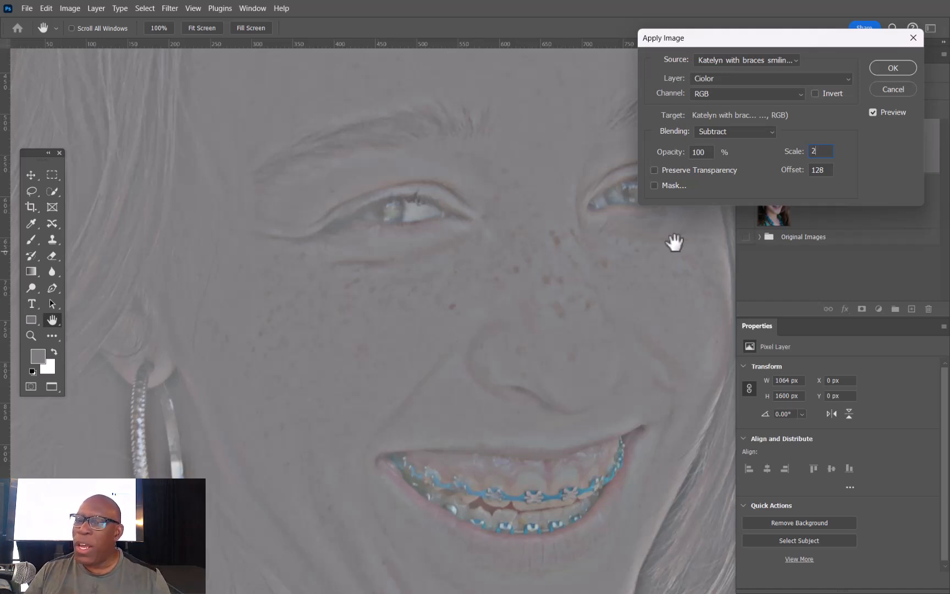
left_click(892, 68)
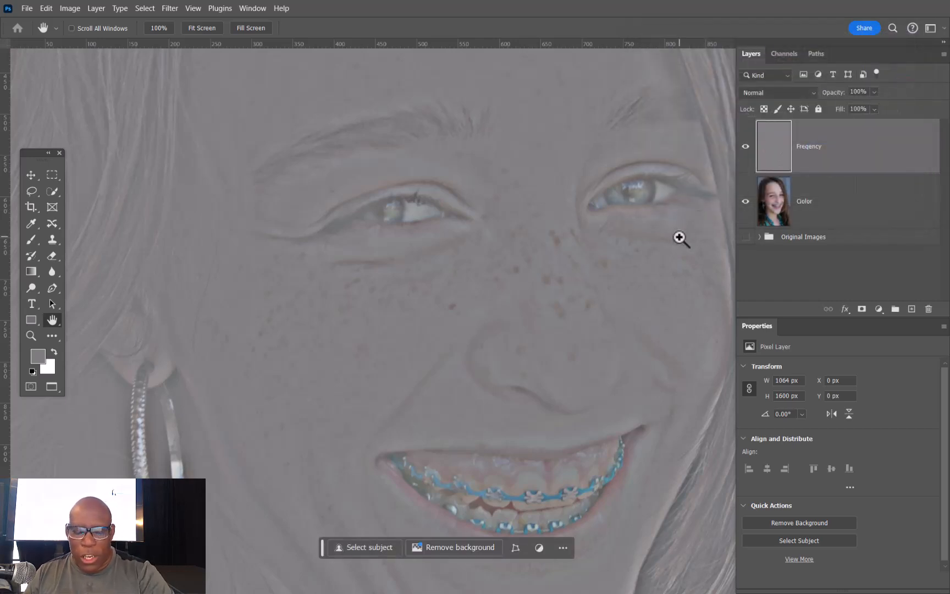
Step: Fit the whole portrait in view and set the Freqency layer's blend mode to Linear Light
key("ctrl+0")
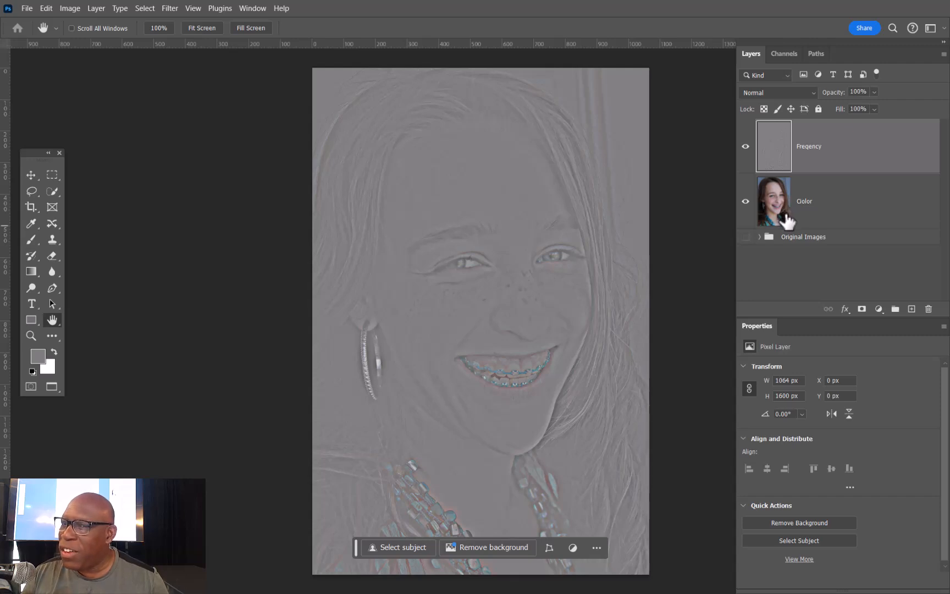
left_click(812, 93)
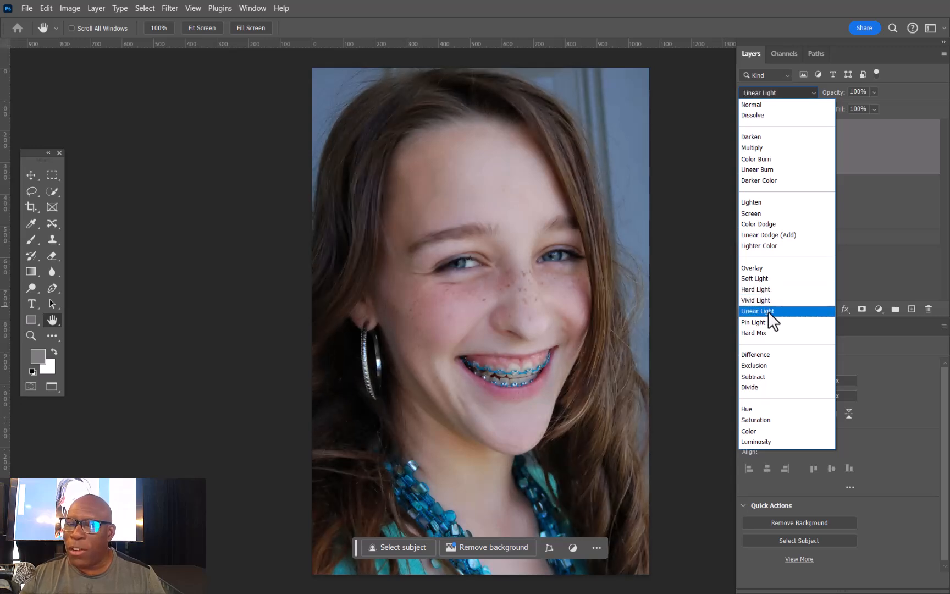
left_click(769, 311)
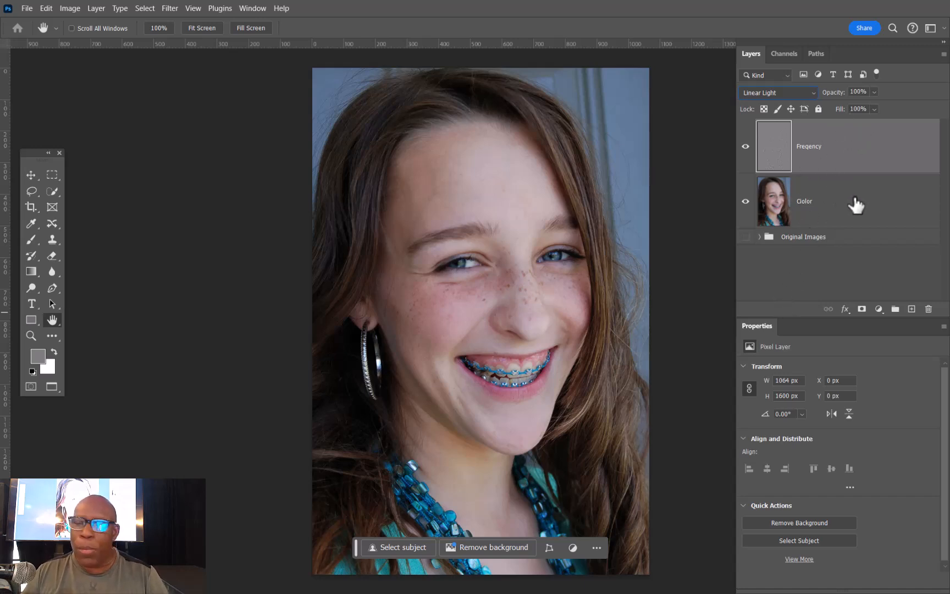
Step: Group the Freqency and Color layers together and name the group Retouch
left_click(842, 213, "shift")
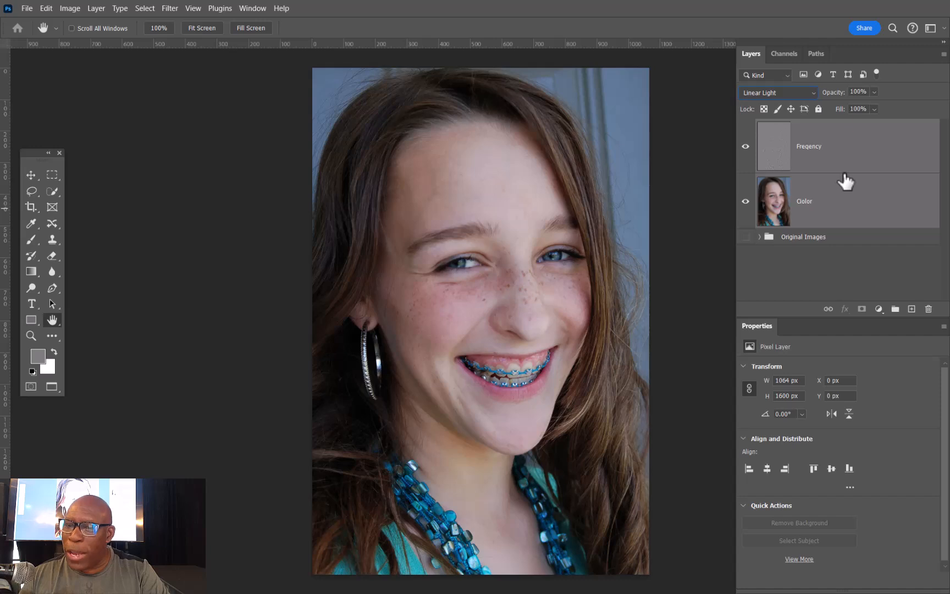
key("ctrl+g")
double_click(792, 127)
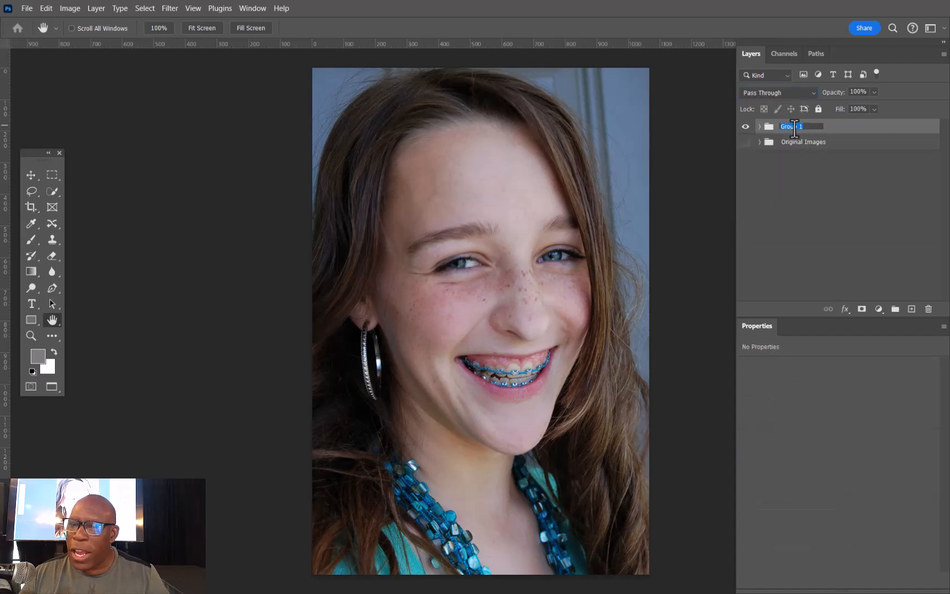
type("RT")
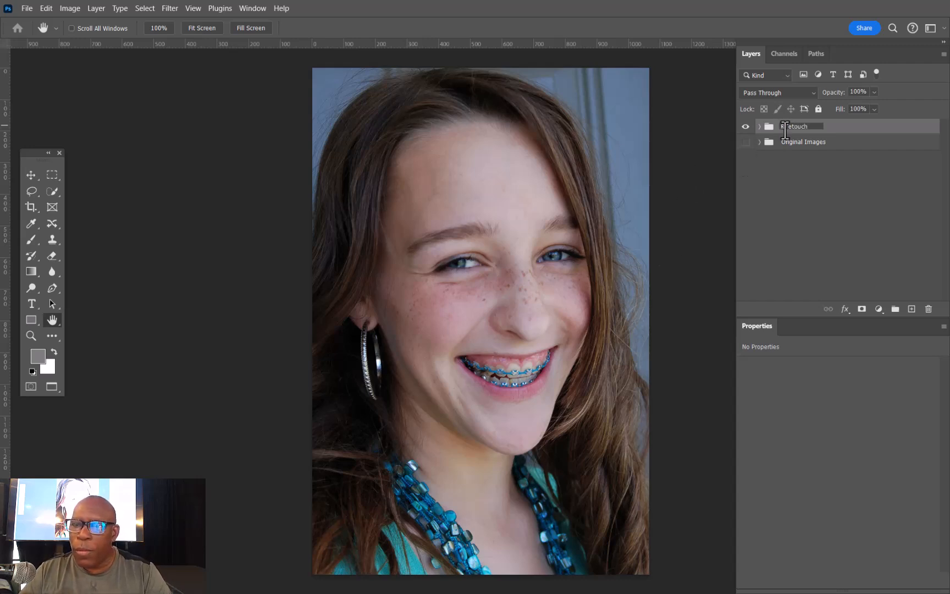
left_click_drag(785, 125, 788, 128)
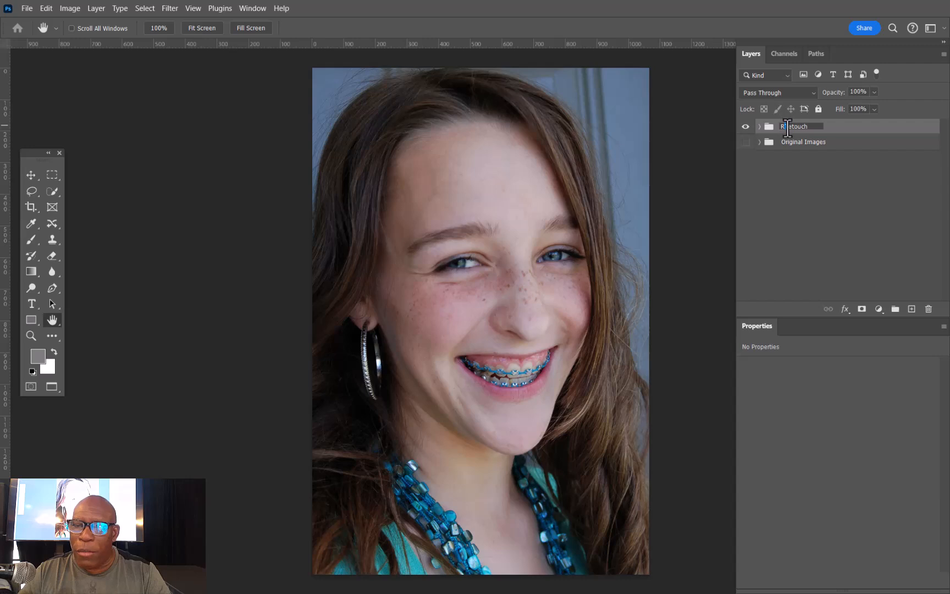
key("BackSpace")
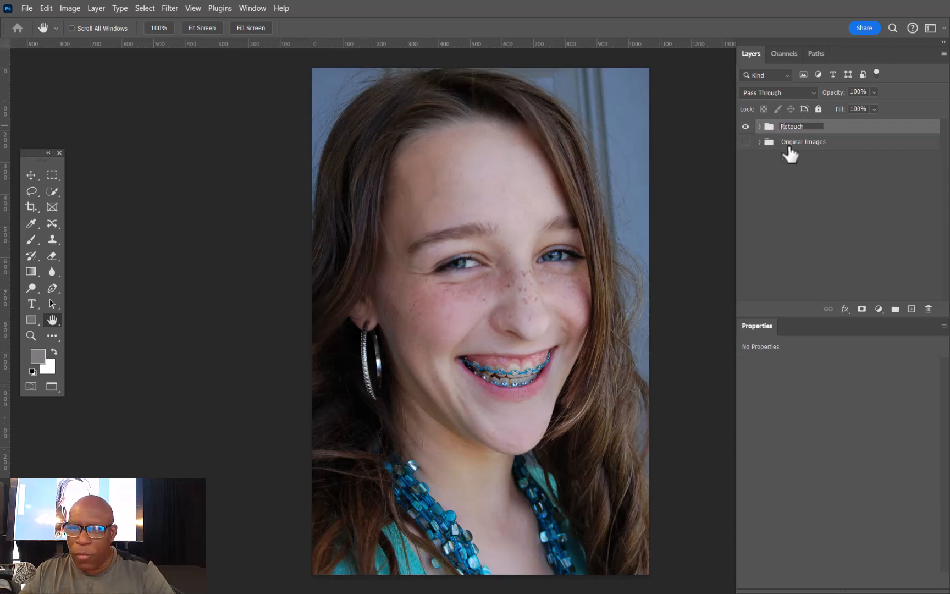
left_click(809, 179)
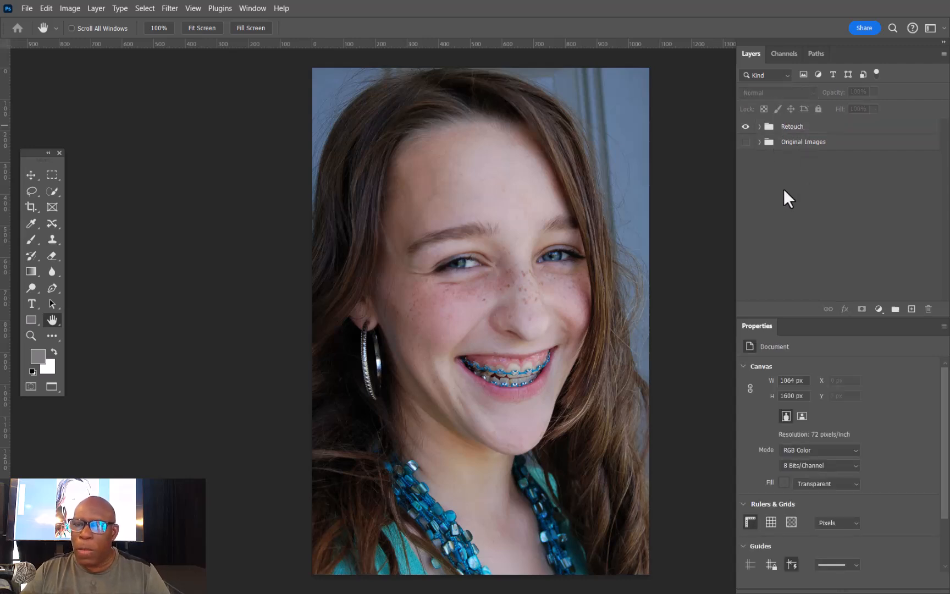
Step: Show the Original Images group and compare it with the Retouch group close up around the eyes by switching Retouch off and on
left_click(759, 146)
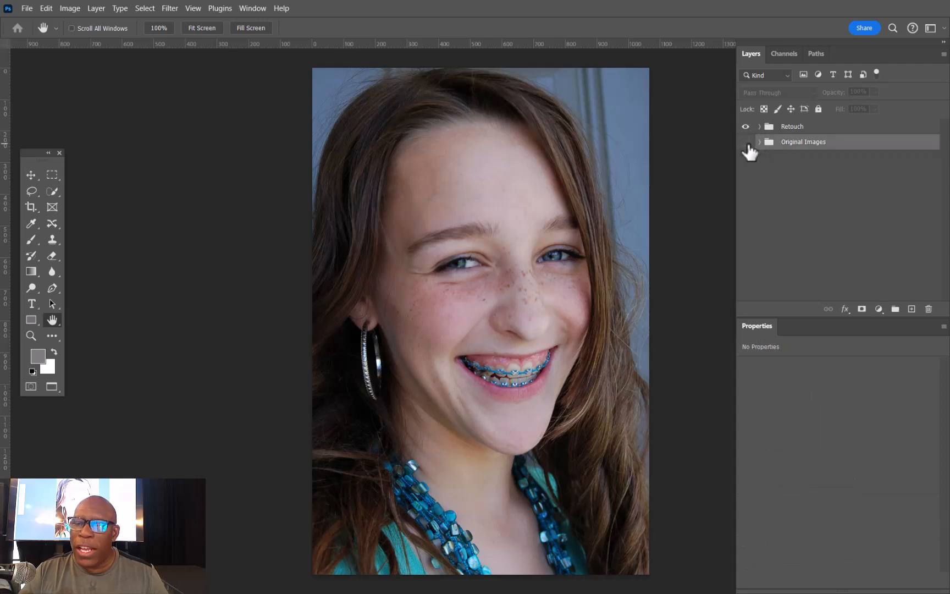
left_click(746, 143)
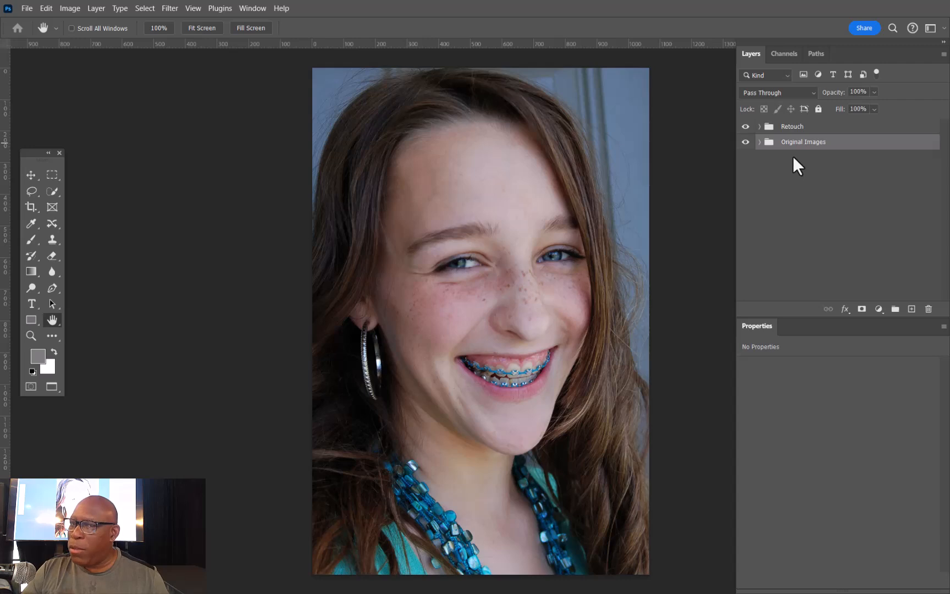
left_click(781, 130)
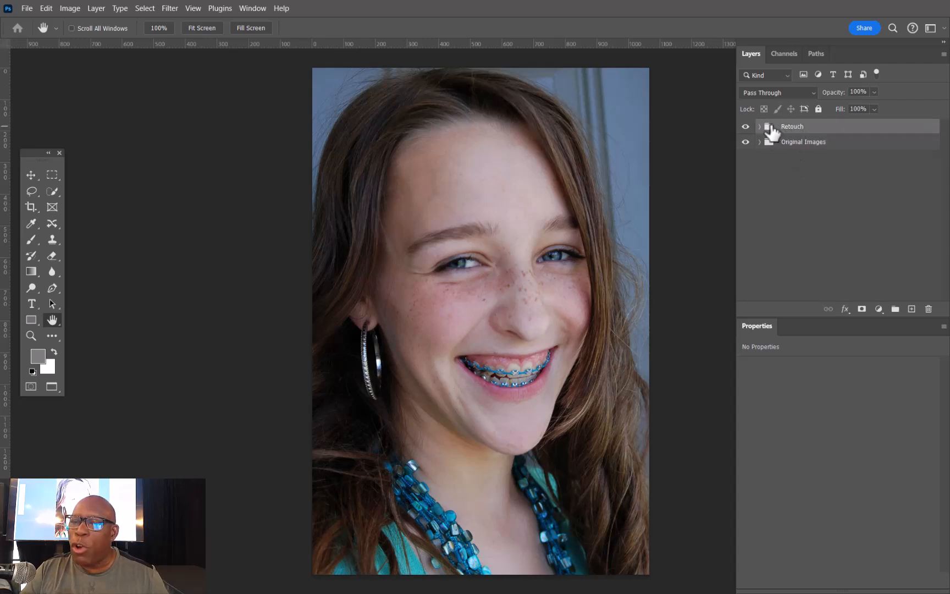
left_click(746, 127)
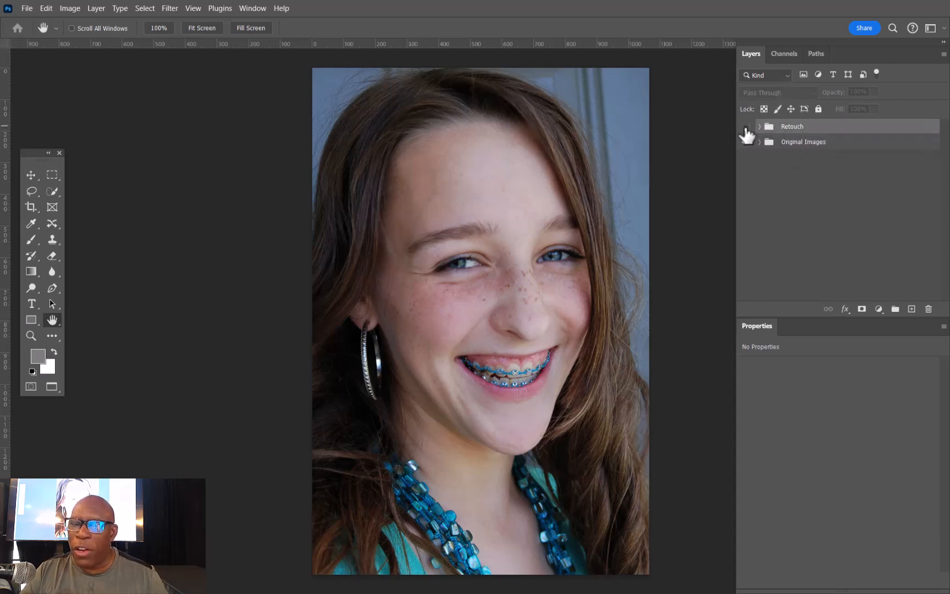
left_click_drag(640, 176, 688, 143)
left_click_drag(546, 230, 748, 85)
left_click_drag(599, 196, 658, 155)
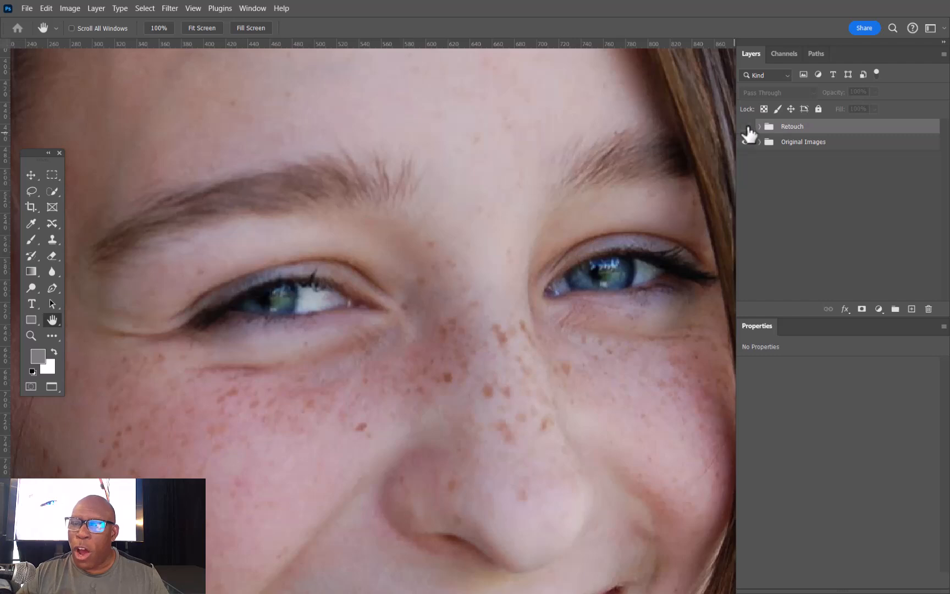
left_click(746, 127)
left_click(747, 127)
left_click(746, 127)
left_click(746, 127)
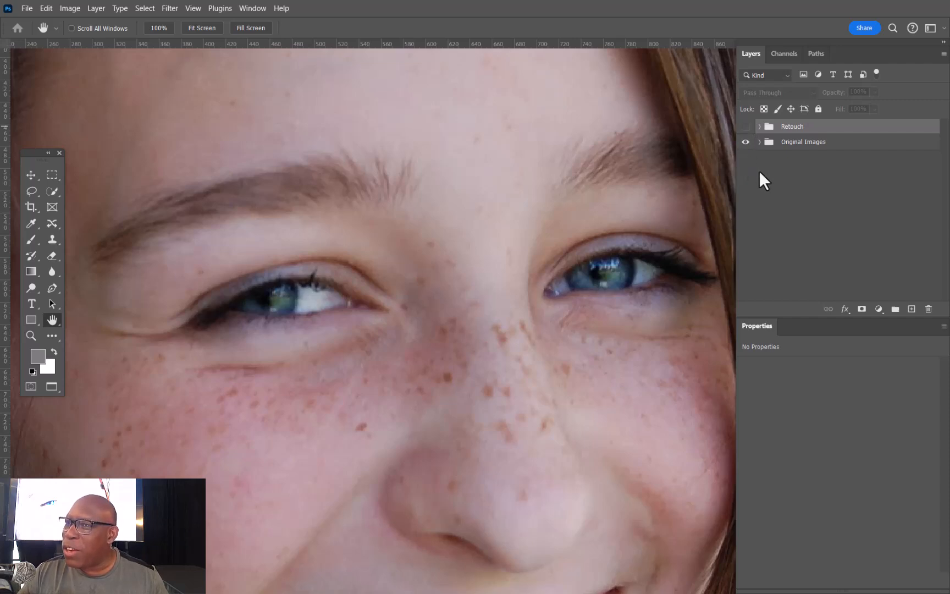
Step: Hide the Original Images group, show the Retouch group again and expand it to list its layers
left_click(746, 142)
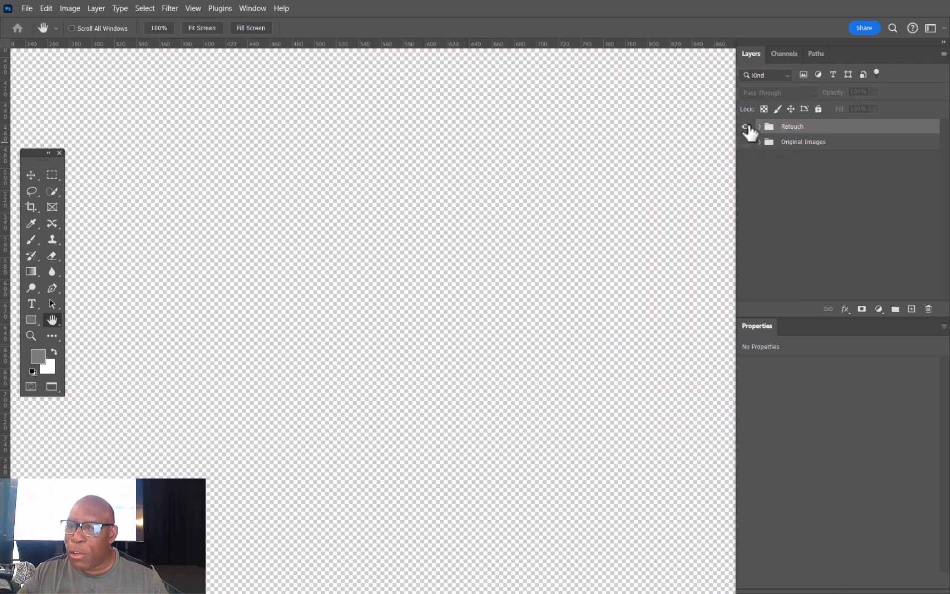
left_click(746, 126)
left_click(759, 127)
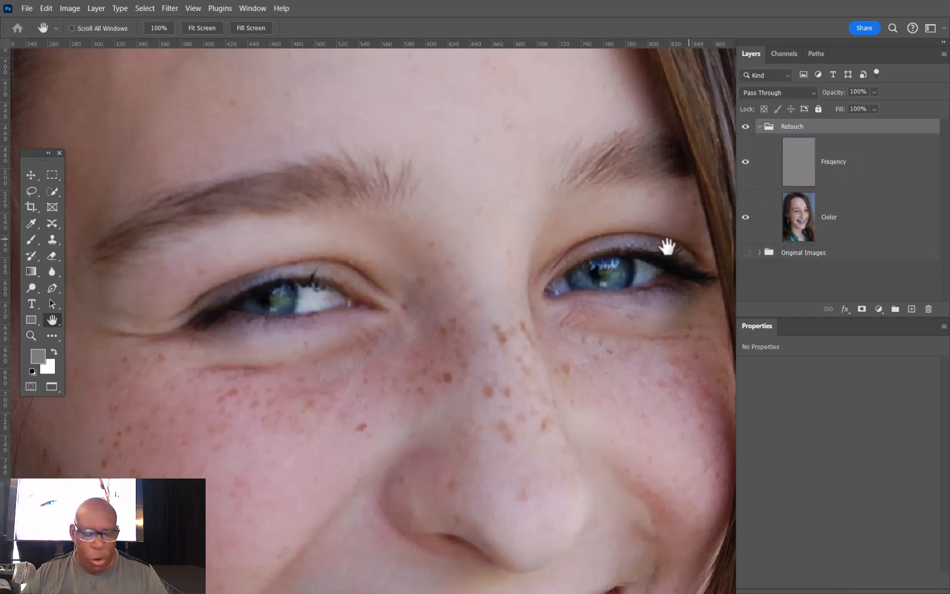
Step: Examine the texture and colour separation by hiding and reshowing the Color layer, and likewise the Freqency layer
left_click(746, 218)
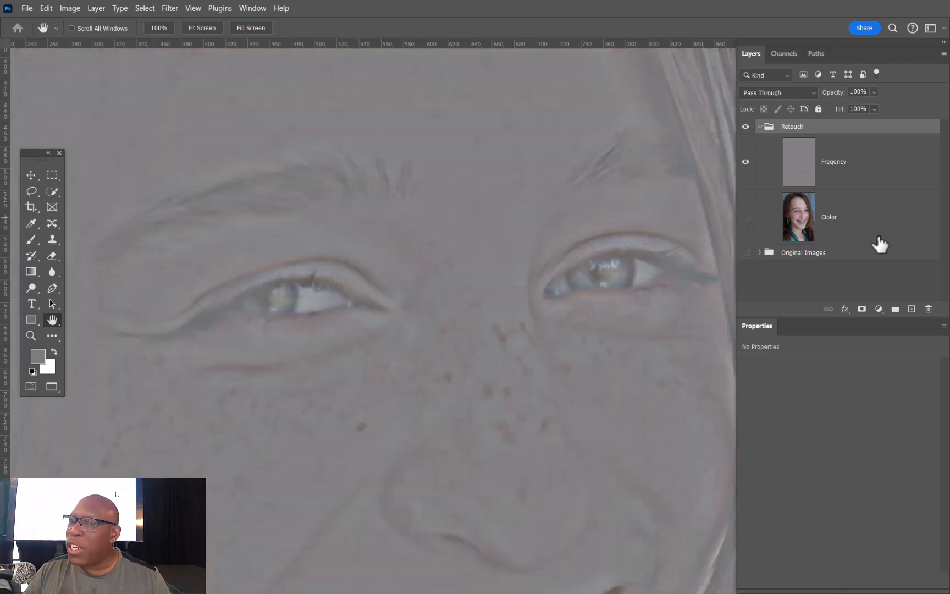
left_click(747, 218)
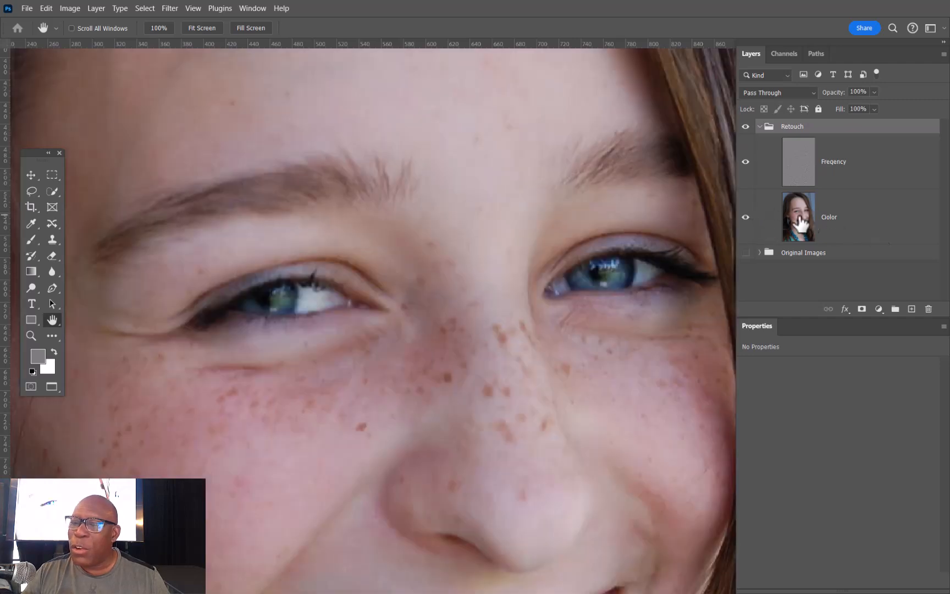
left_click(745, 162)
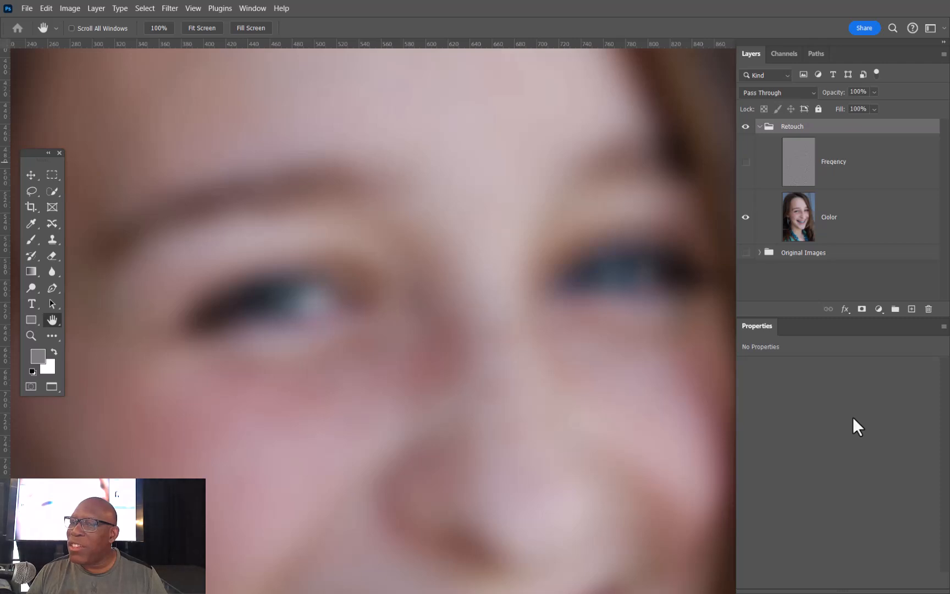
left_click(746, 163)
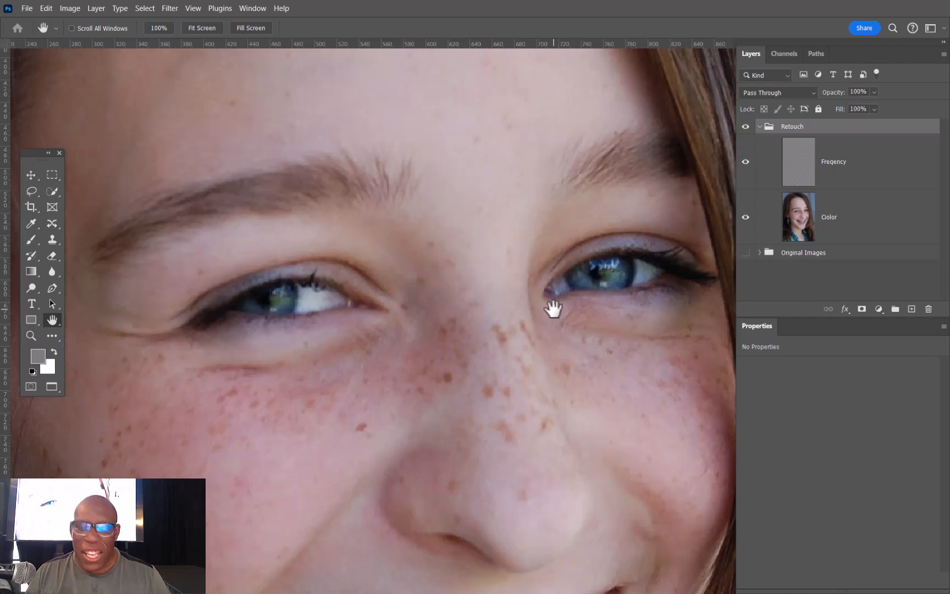
left_click_drag(478, 267, 469, 304)
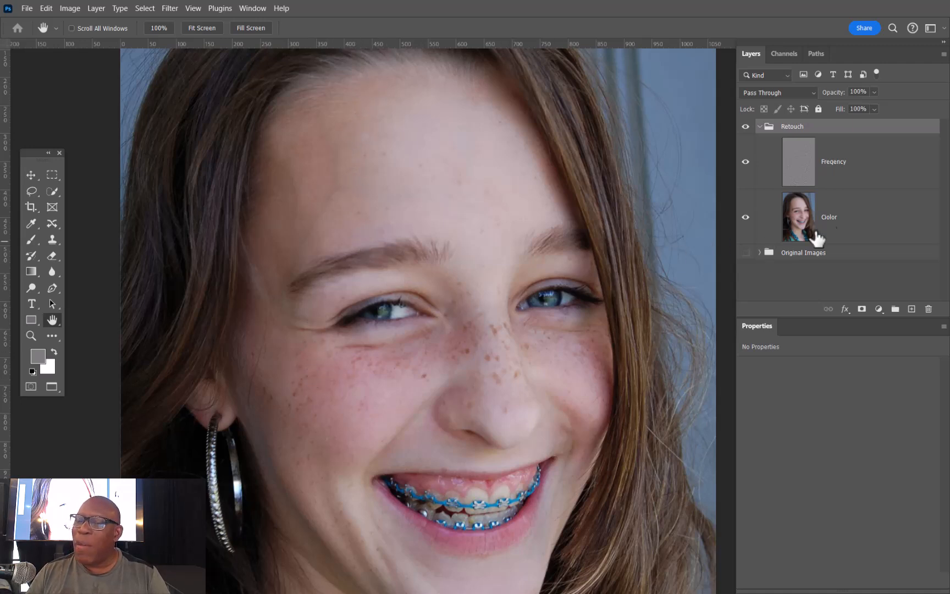
Step: Add a blank layer directly above the Color layer in the Retouch group, with the freckled cheek and eye in close view
left_click(872, 230)
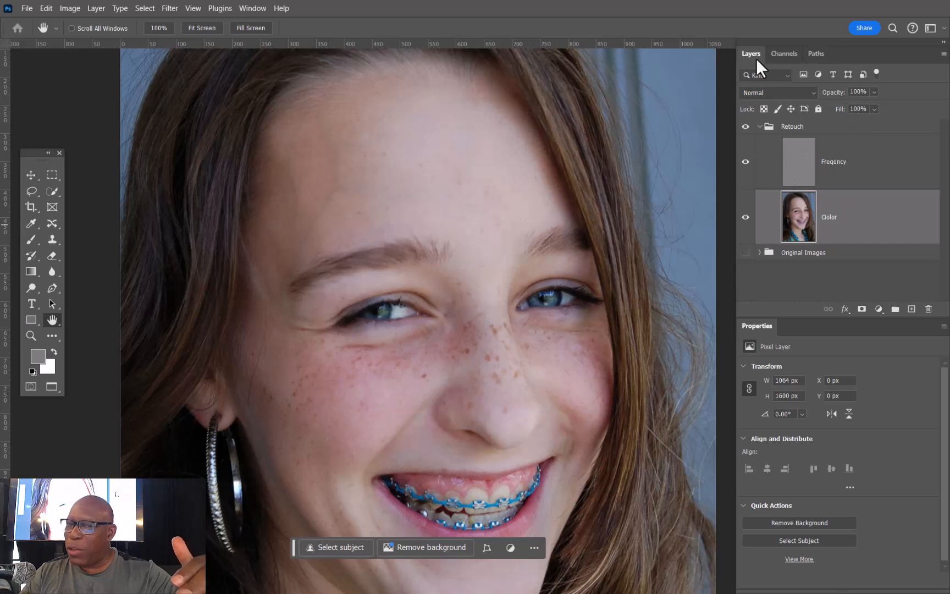
left_click(912, 309)
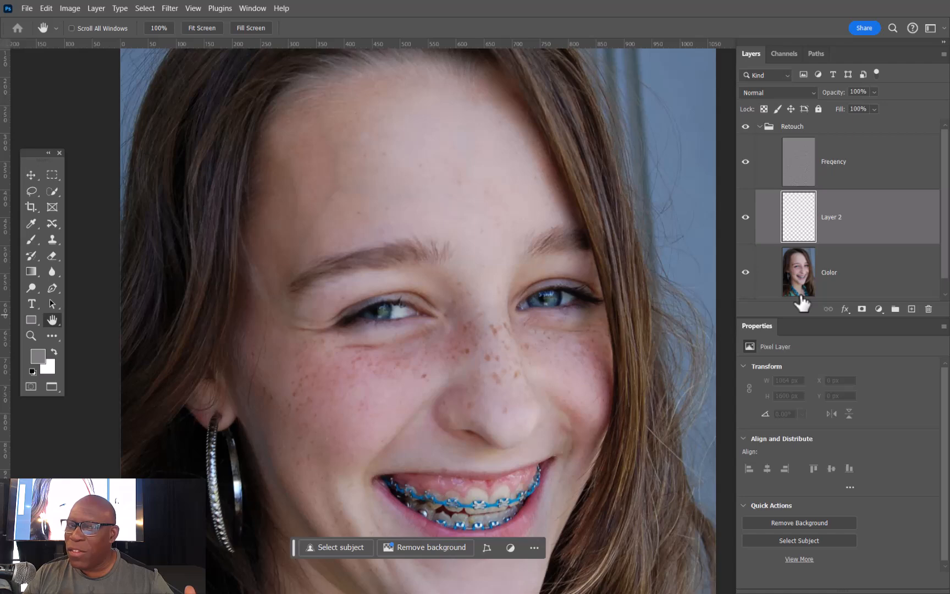
key("ctrl+space")
left_click_drag(463, 325, 568, 268)
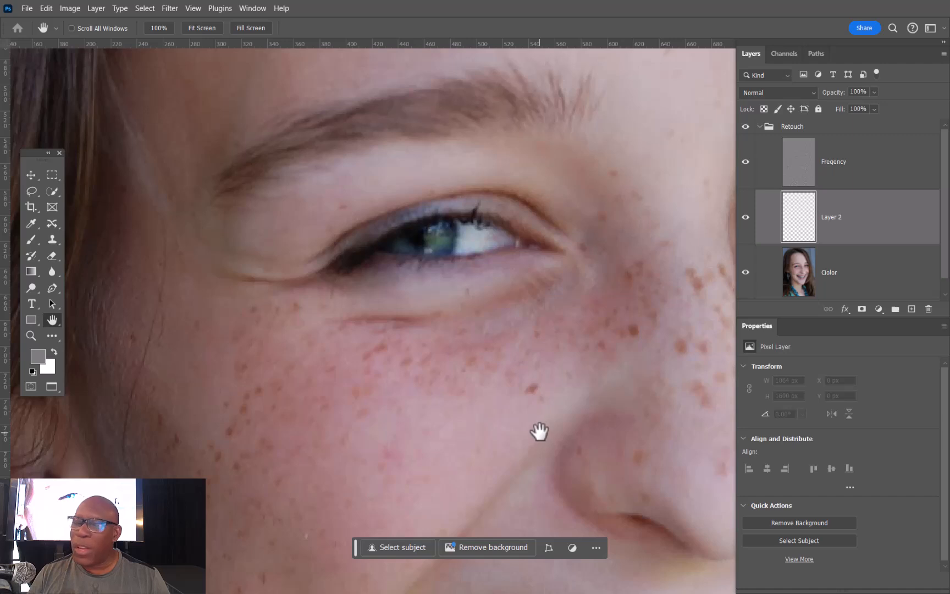
Step: Undo the blank layer and add it again between Color and Freqency, with the Brush tool active and sized to 263 px
left_click_drag(533, 392, 514, 311)
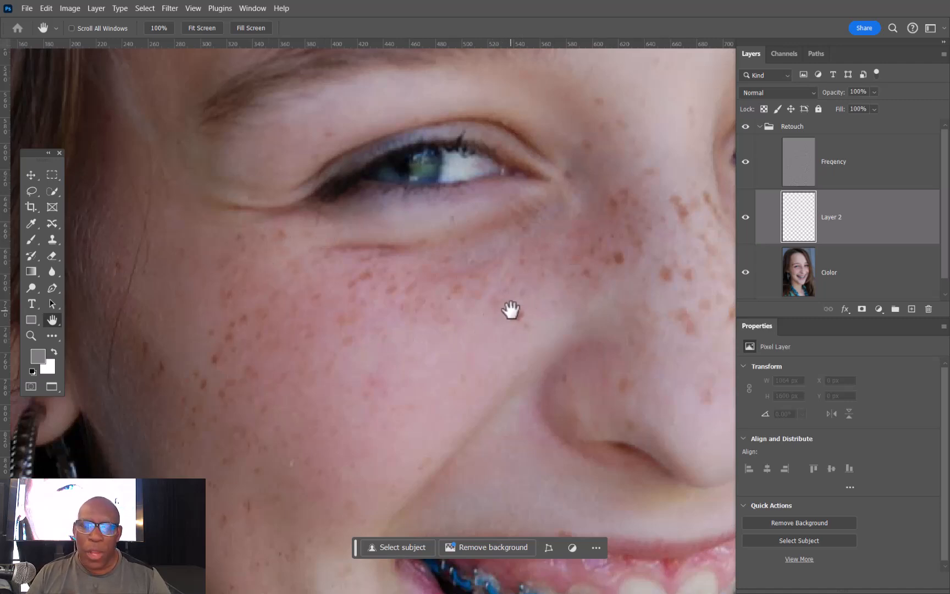
key("b")
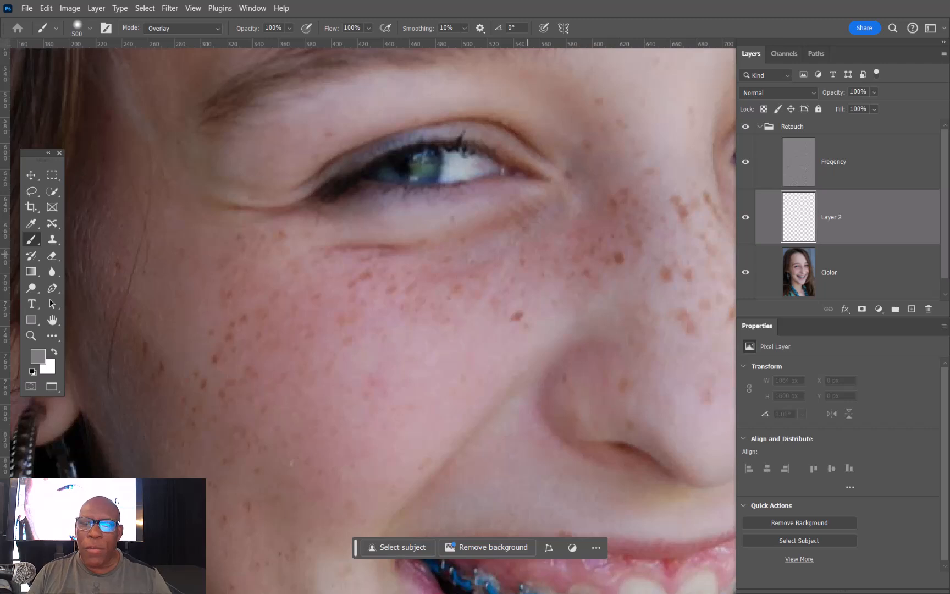
key("ctrl+z")
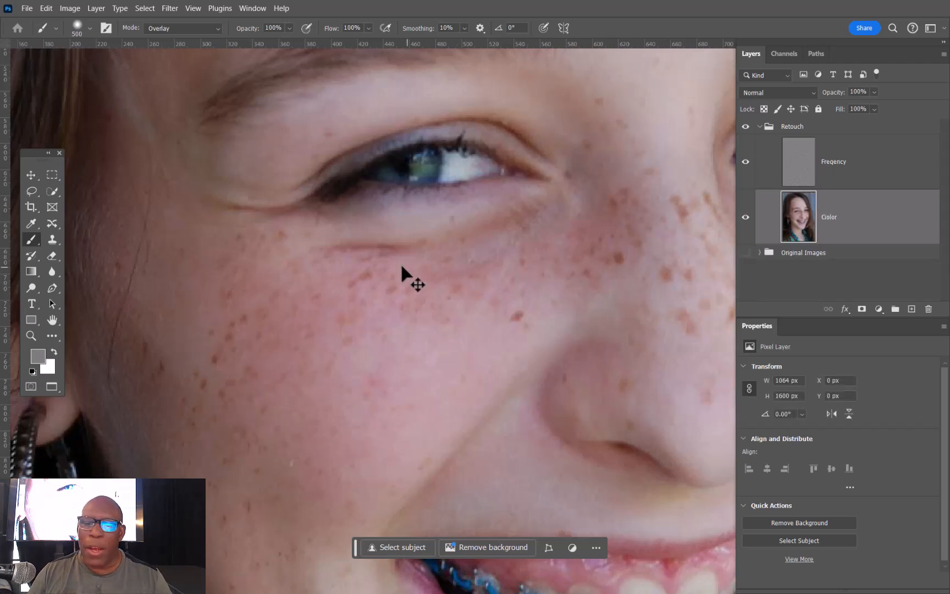
key("ctrl+z")
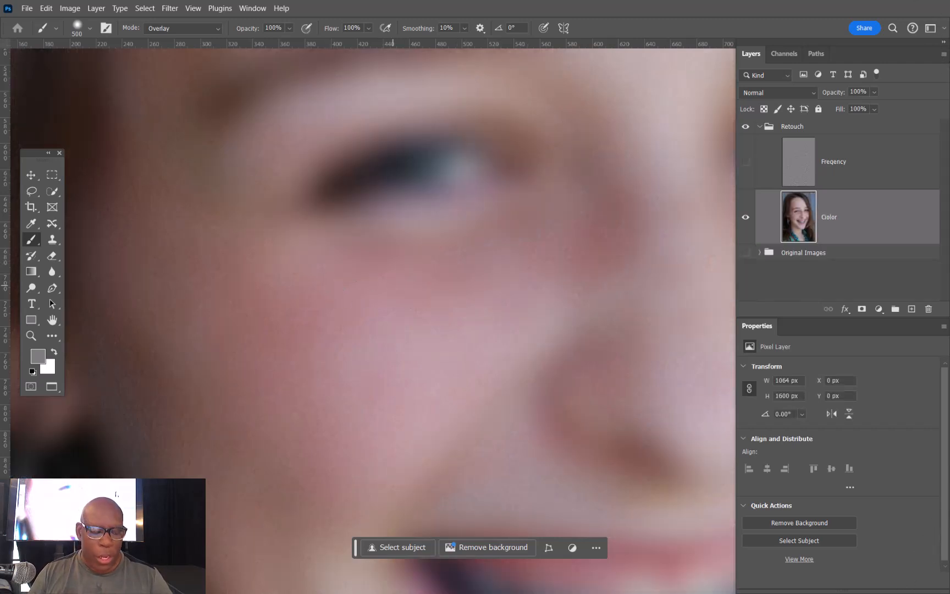
key("ctrl+shift+z")
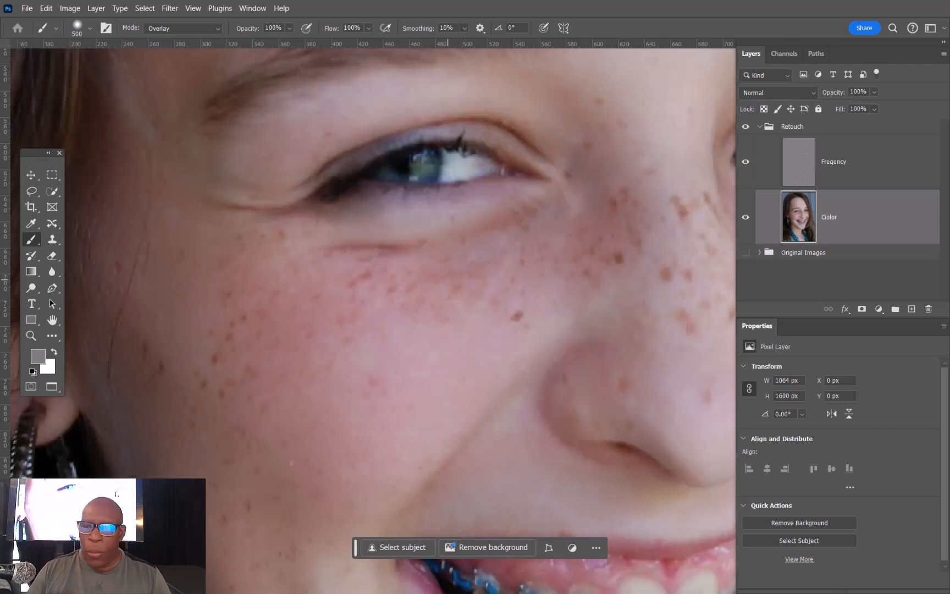
left_click(911, 310)
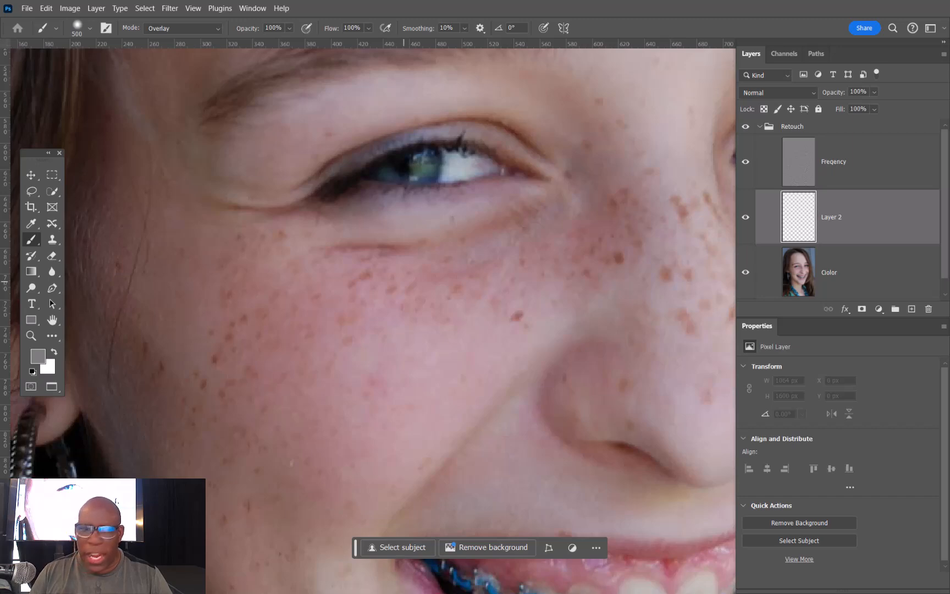
left_click_drag(465, 312, 474, 312)
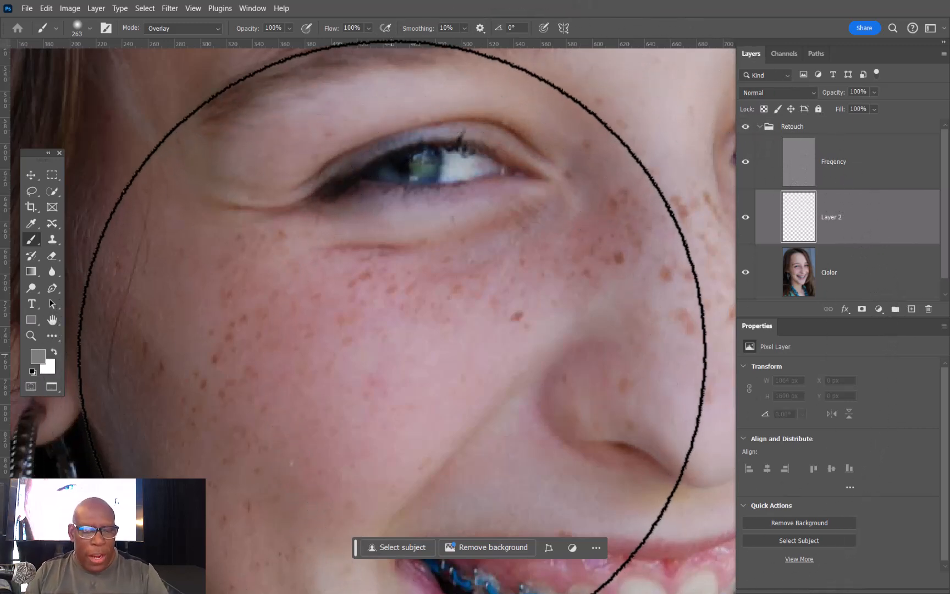
key("super")
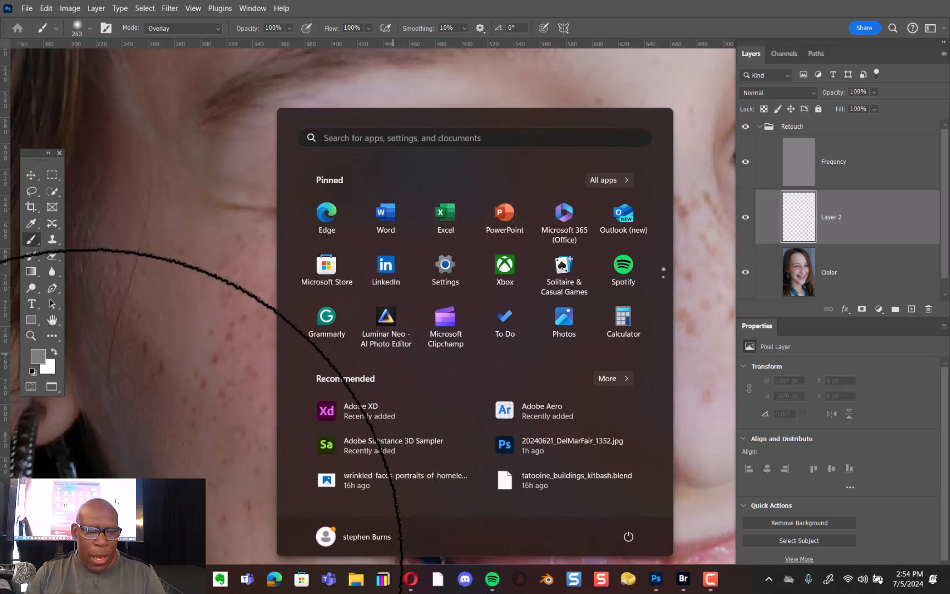
key("super+s")
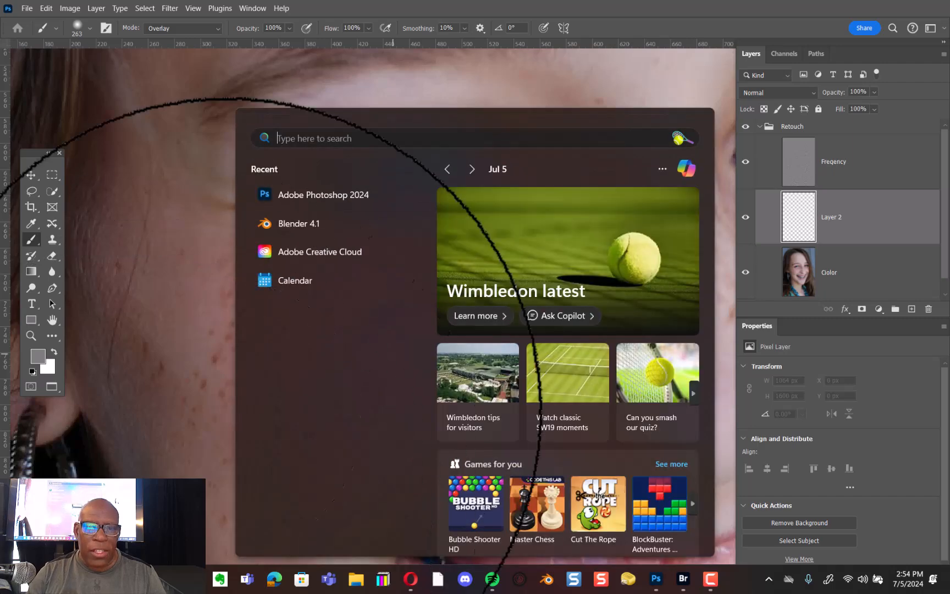
type("xbox")
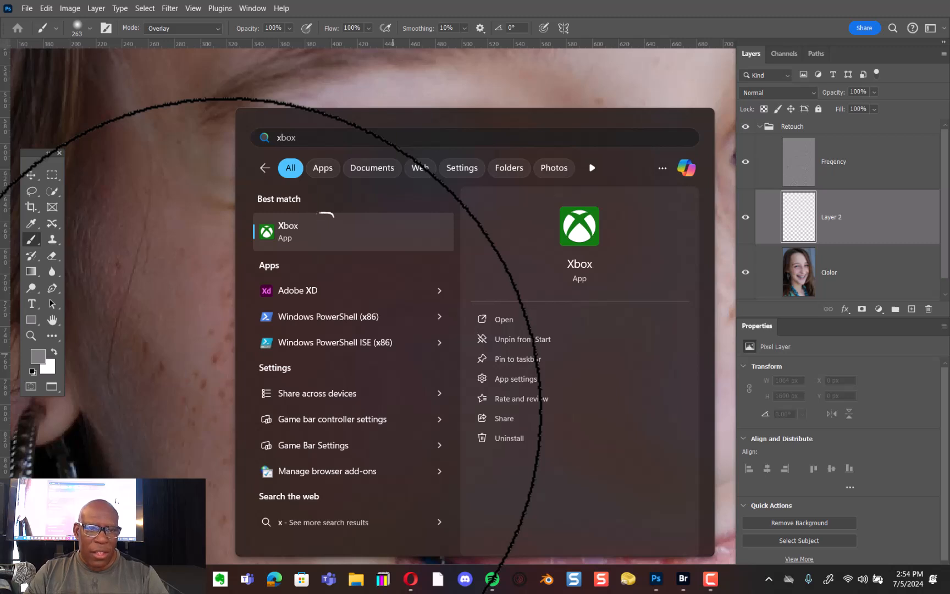
left_click_drag(325, 213, 278, 221)
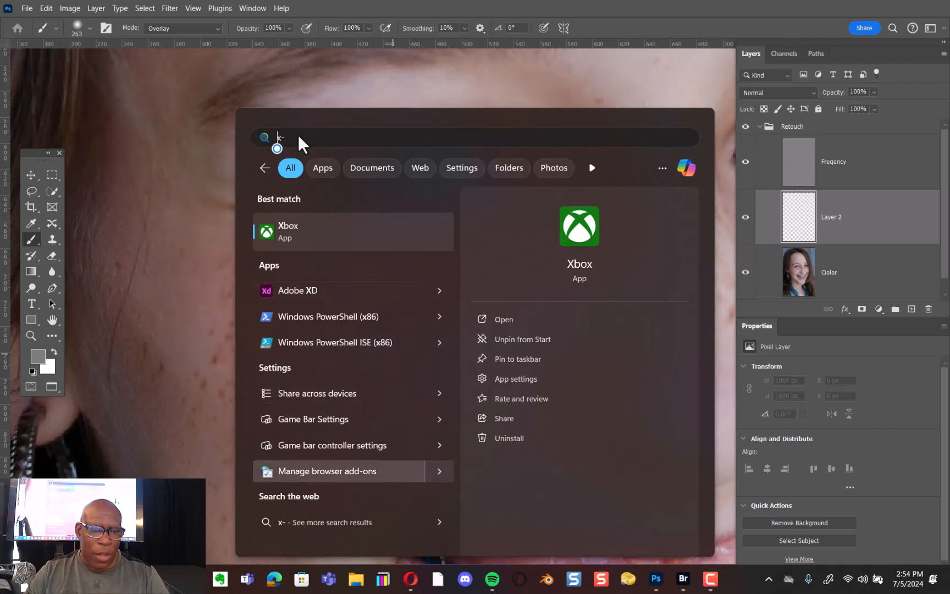
key("Escape")
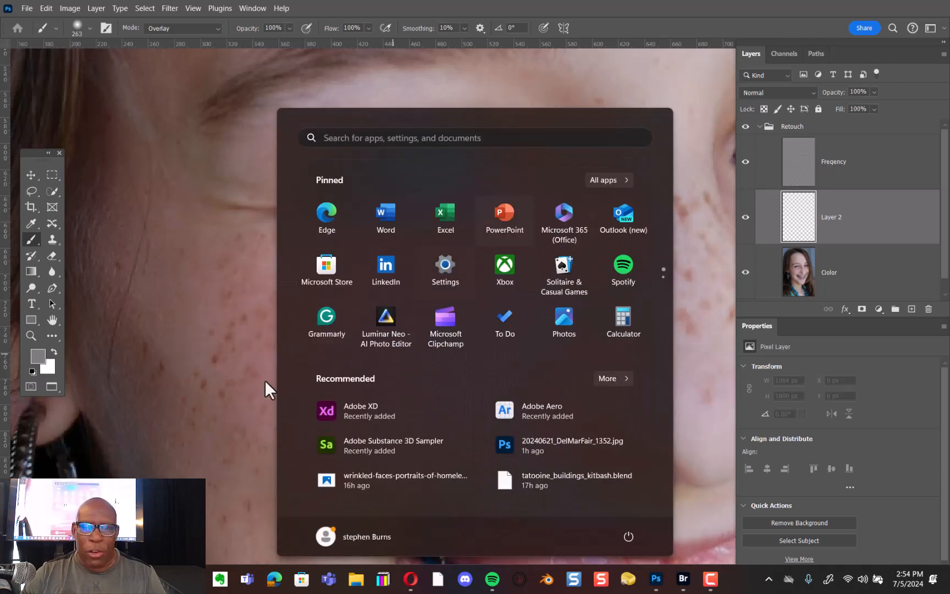
Step: Switch to the Xencelabs tablet settings app by finding it in the full list of installed programs
left_click(609, 181)
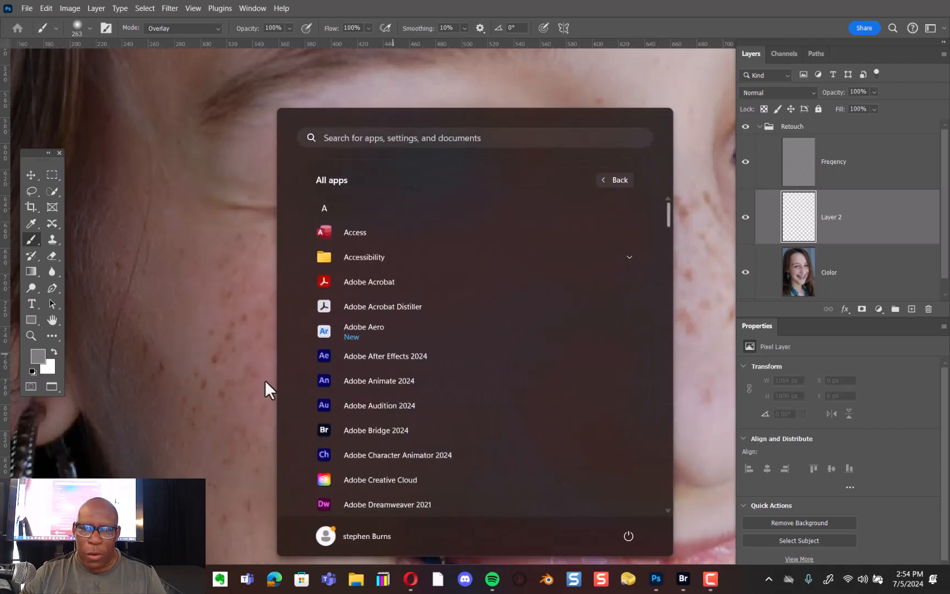
left_click_drag(668, 215, 668, 336)
scroll(475, 355, "down", 20)
scroll(475, 354, "up", 2)
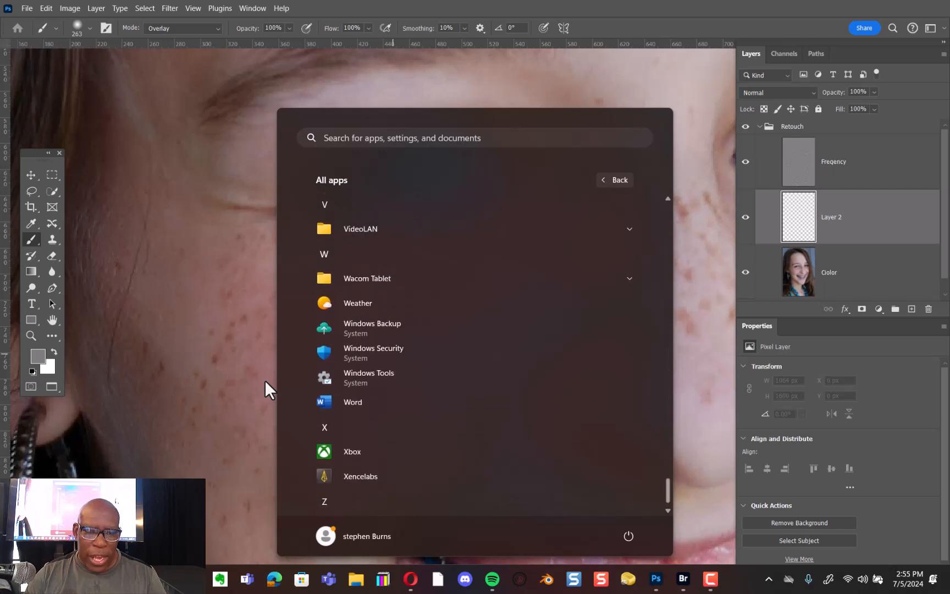
scroll(264, 379, "down", 2)
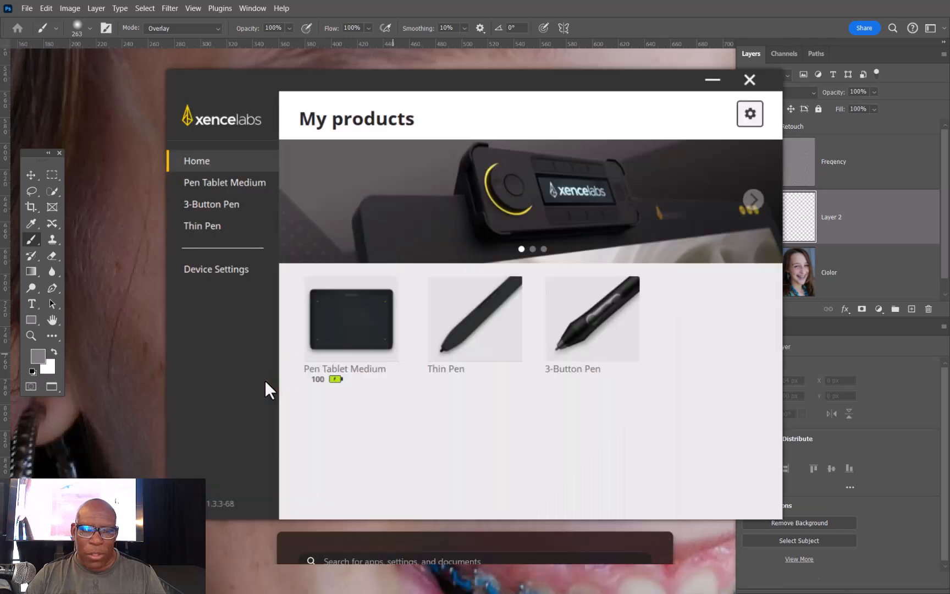
Step: Assign the Alt + Right Click modifier to the top button of the 3-Button Pen for Photoshop and close the tablet settings
left_click(602, 328)
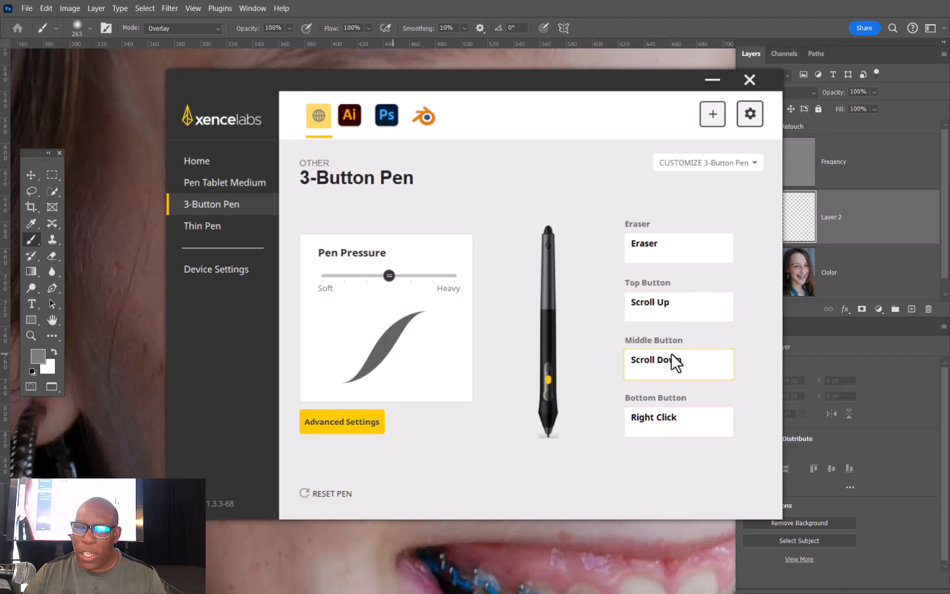
left_click(386, 119)
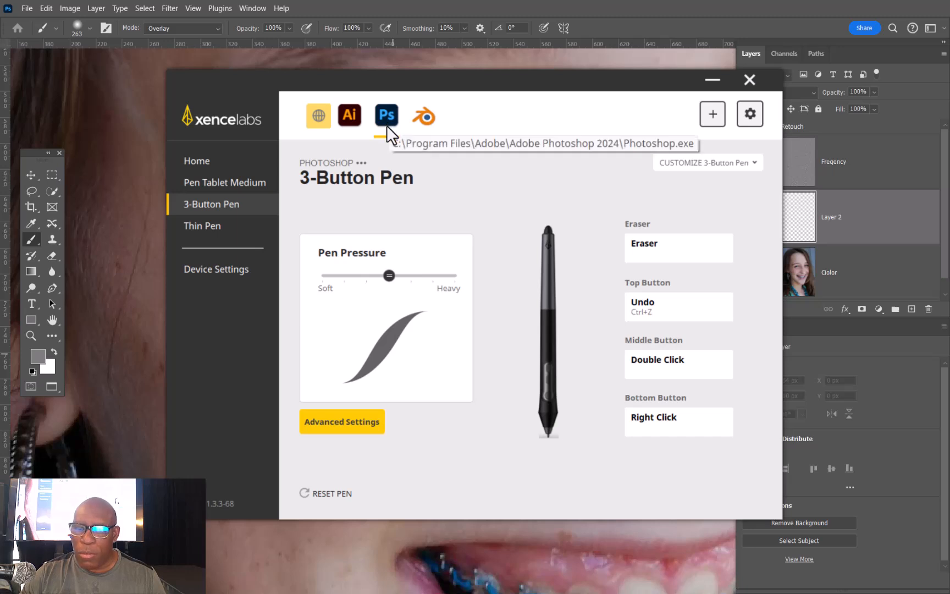
left_click(654, 310)
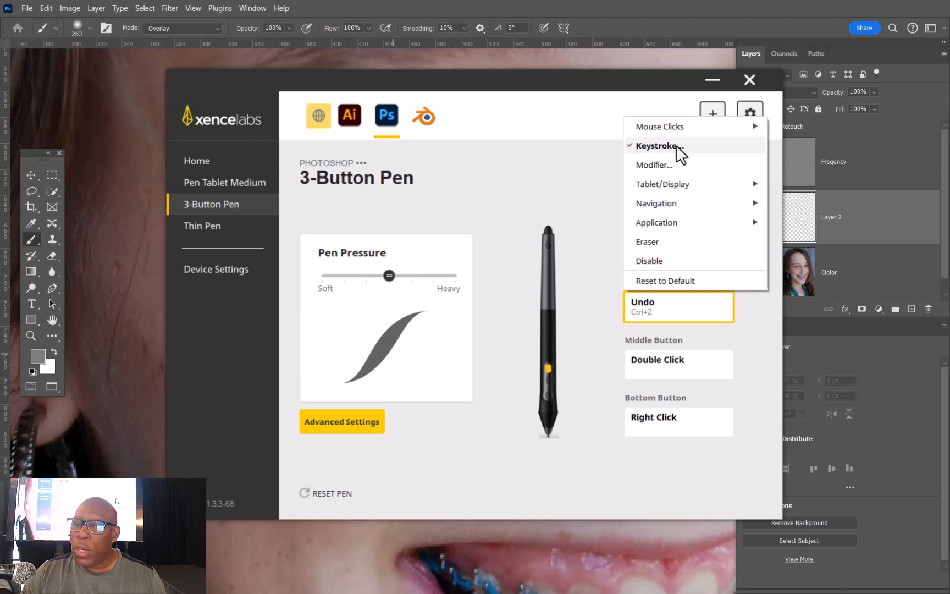
left_click(658, 164)
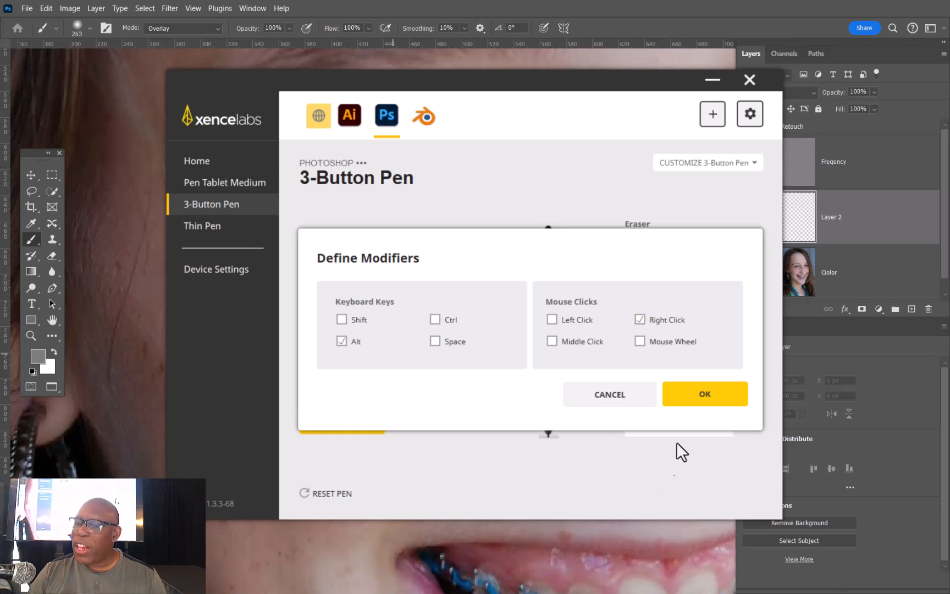
left_click(706, 398)
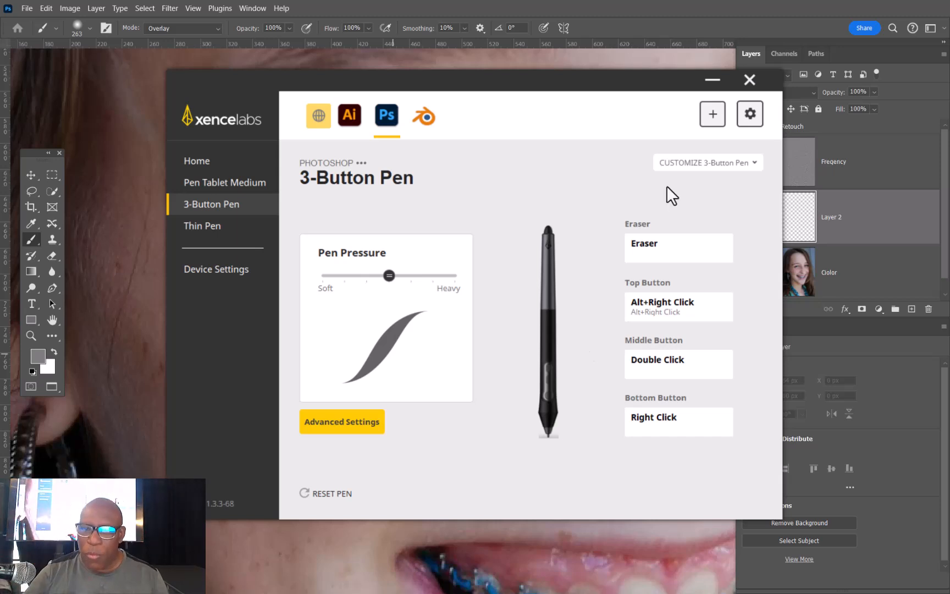
left_click(750, 25)
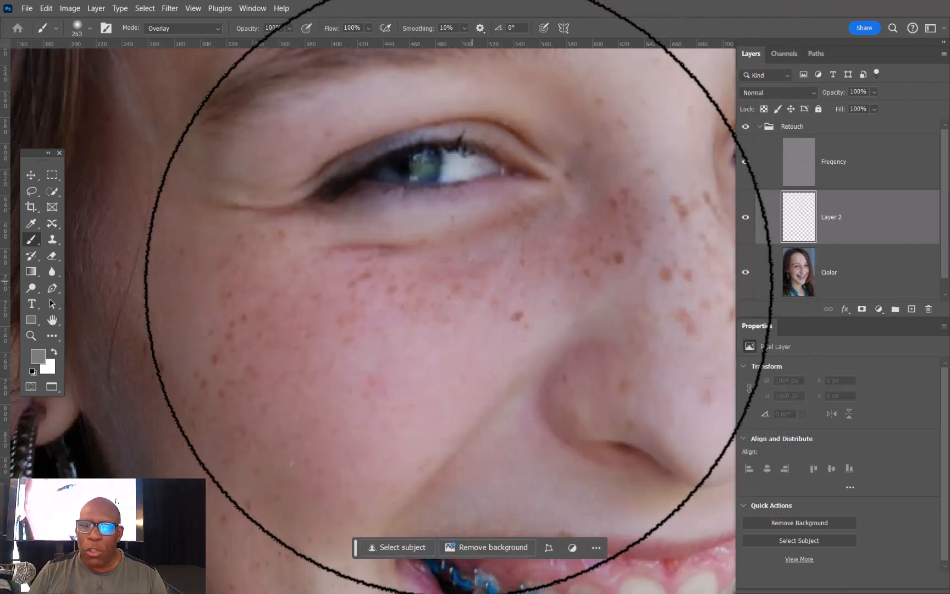
Step: Resize the soft brush over the cheek down to a 19 px diameter
mouse_move(451, 294)
left_mouse_down()
mouse_move(502, 293)
mouse_move(426, 304)
mouse_move(321, 297)
mouse_move(413, 315)
mouse_move(426, 329)
mouse_move(331, 334)
mouse_move(341, 341)
mouse_move(268, 367)
mouse_move(526, 373)
mouse_move(405, 342)
mouse_move(402, 319)
mouse_move(362, 323)
mouse_move(361, 372)
left_mouse_up()
mouse_move(404, 296)
left_mouse_down()
mouse_move(418, 242)
mouse_move(582, 288)
mouse_move(319, 286)
mouse_move(556, 297)
mouse_move(274, 300)
mouse_move(469, 318)
mouse_move(352, 327)
mouse_move(571, 335)
mouse_move(394, 320)
mouse_move(565, 324)
mouse_move(278, 297)
mouse_move(403, 310)
mouse_move(377, 318)
mouse_move(363, 514)
mouse_move(436, 225)
left_mouse_up()
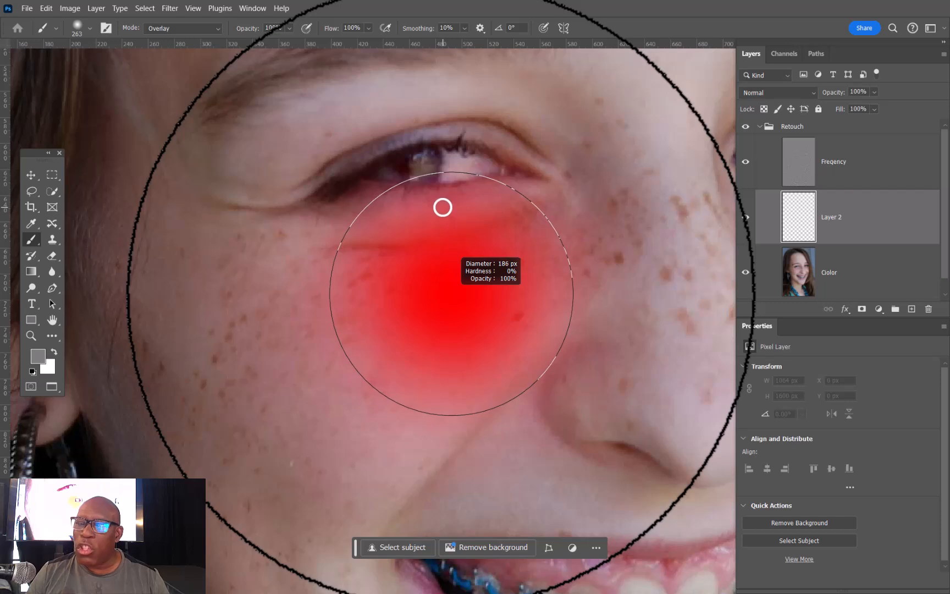
left_click_drag(444, 205, 444, 207)
left_click_drag(511, 252, 435, 258)
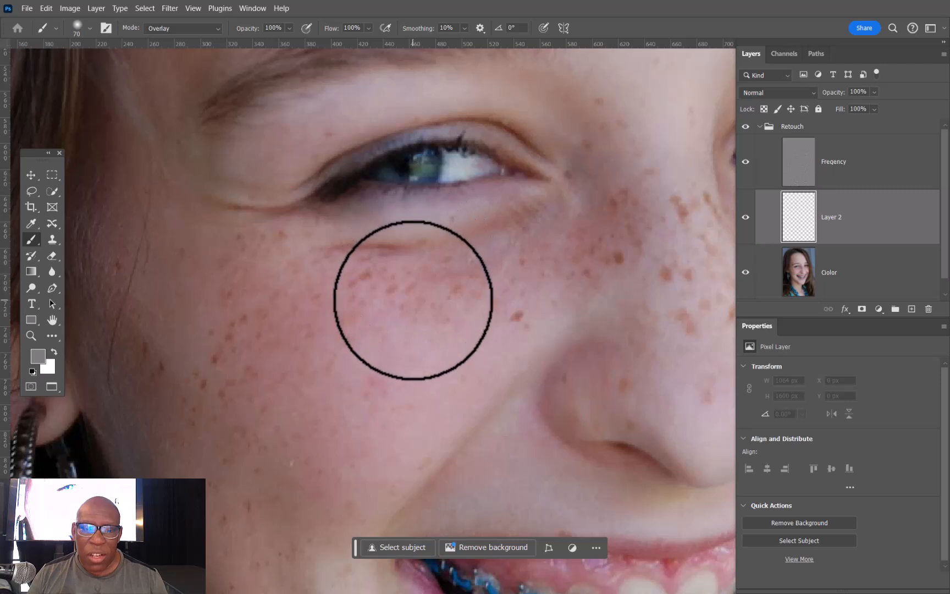
left_click_drag(403, 311, 374, 320)
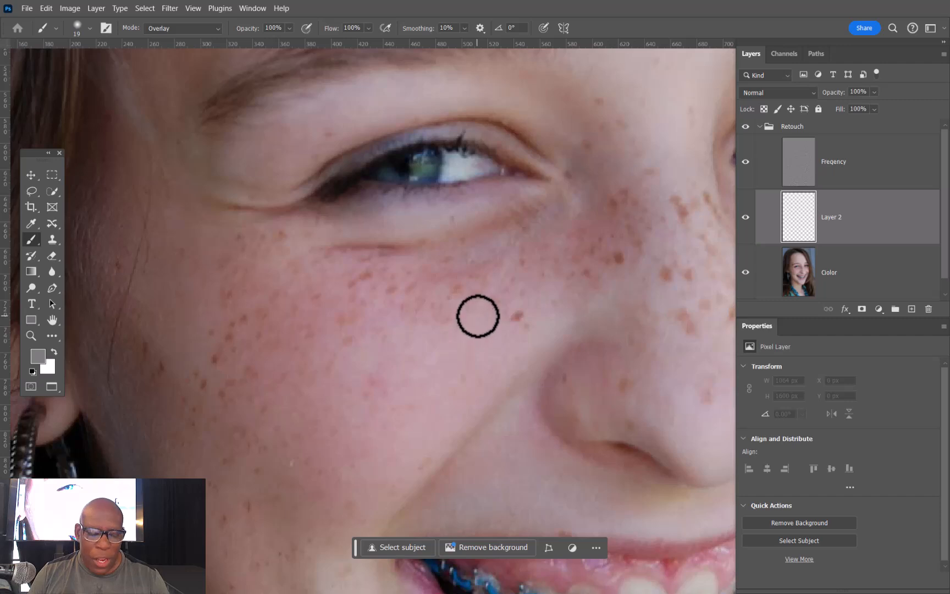
Step: Sample the pink skin tone of the cheek below the eye as the foreground colour and move the toolbox closer to the face
left_click(482, 308, "alt")
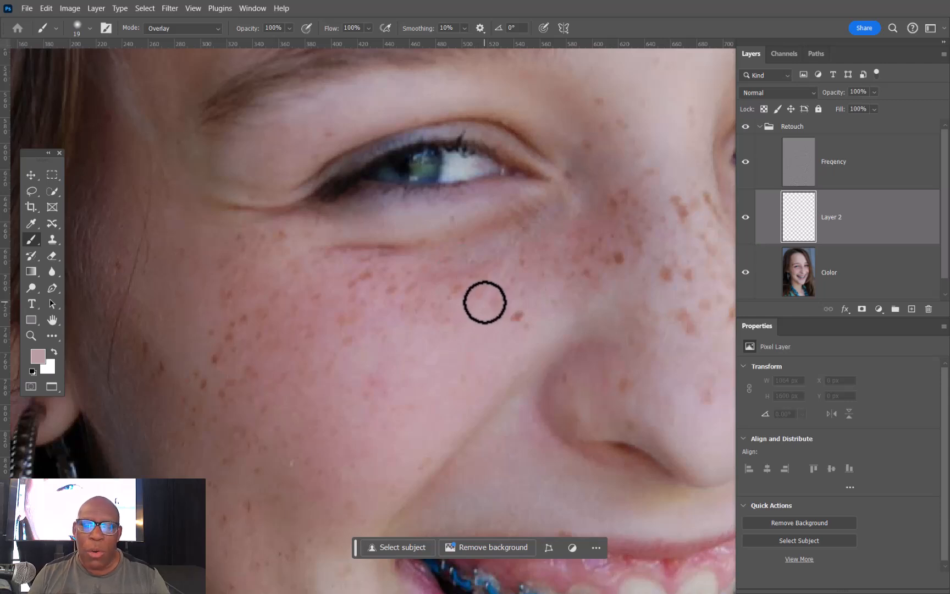
mouse_move(484, 302)
left_mouse_down()
mouse_move(473, 249)
mouse_move(480, 286)
mouse_move(516, 259)
mouse_move(591, 231)
mouse_move(555, 191)
mouse_move(445, 191)
mouse_move(507, 248)
mouse_move(510, 174)
mouse_move(396, 127)
mouse_move(415, 161)
mouse_move(437, 166)
mouse_move(445, 194)
mouse_move(450, 169)
mouse_move(416, 133)
mouse_move(386, 133)
mouse_move(345, 106)
mouse_move(371, 110)
mouse_move(437, 265)
mouse_move(433, 286)
mouse_move(435, 250)
mouse_move(450, 228)
mouse_move(431, 167)
mouse_move(443, 289)
mouse_move(458, 309)
mouse_move(396, 334)
left_mouse_up()
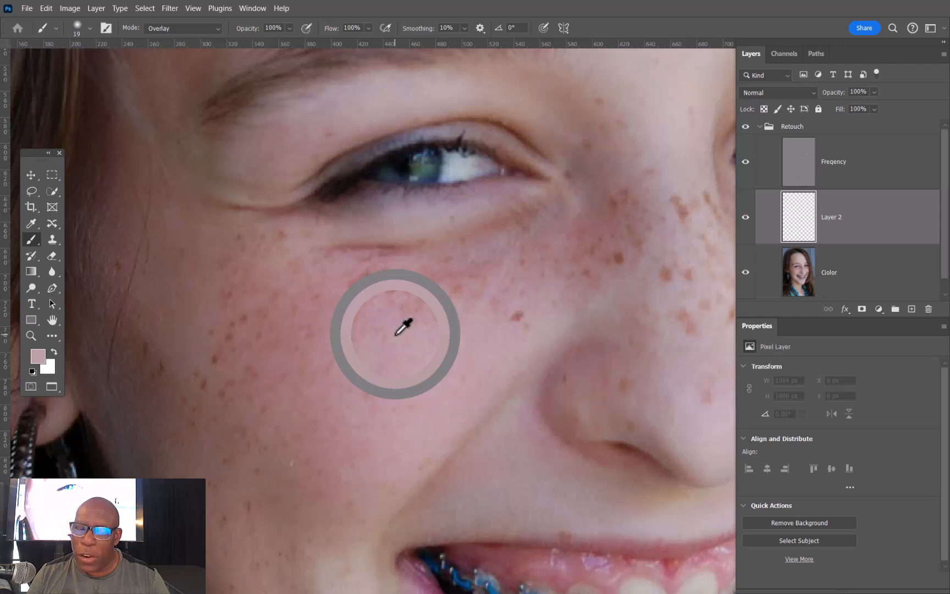
left_click_drag(396, 334, 398, 332)
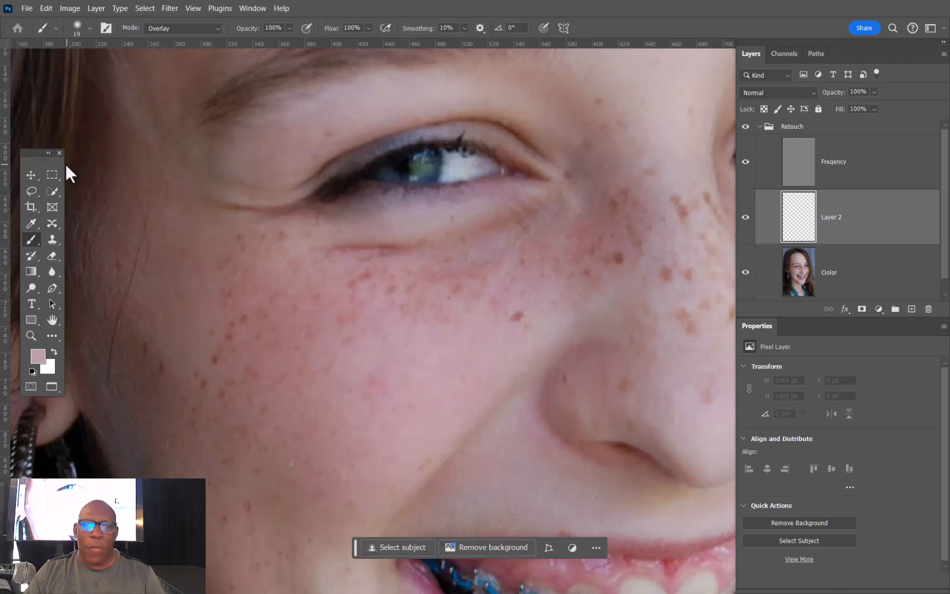
left_click_drag(39, 151, 173, 85)
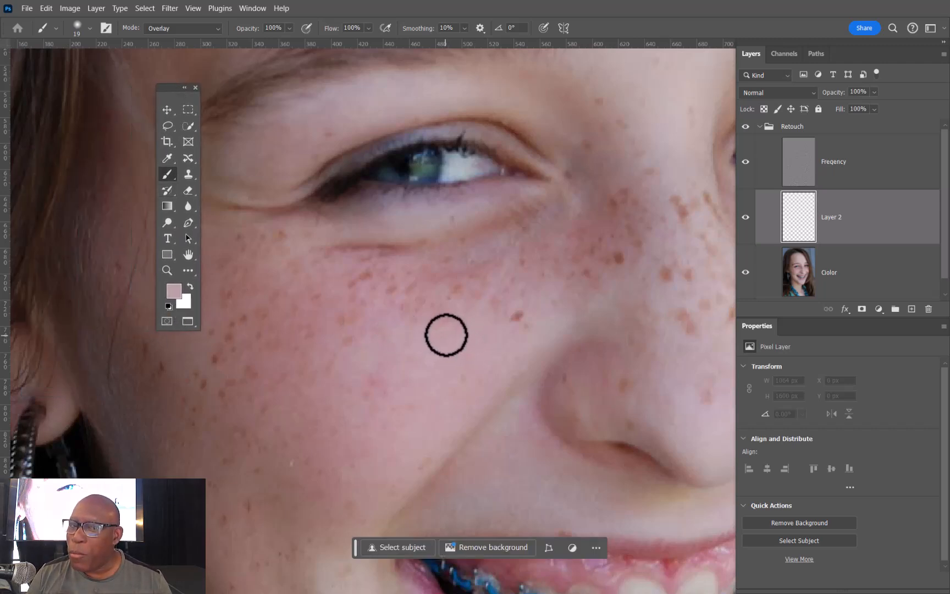
Step: Enlarge the brush to 92 px and paint the sampled tone over the freckled cheek on Layer 2
mouse_move(448, 318)
left_mouse_down()
mouse_move(517, 332)
mouse_move(522, 309)
left_mouse_up()
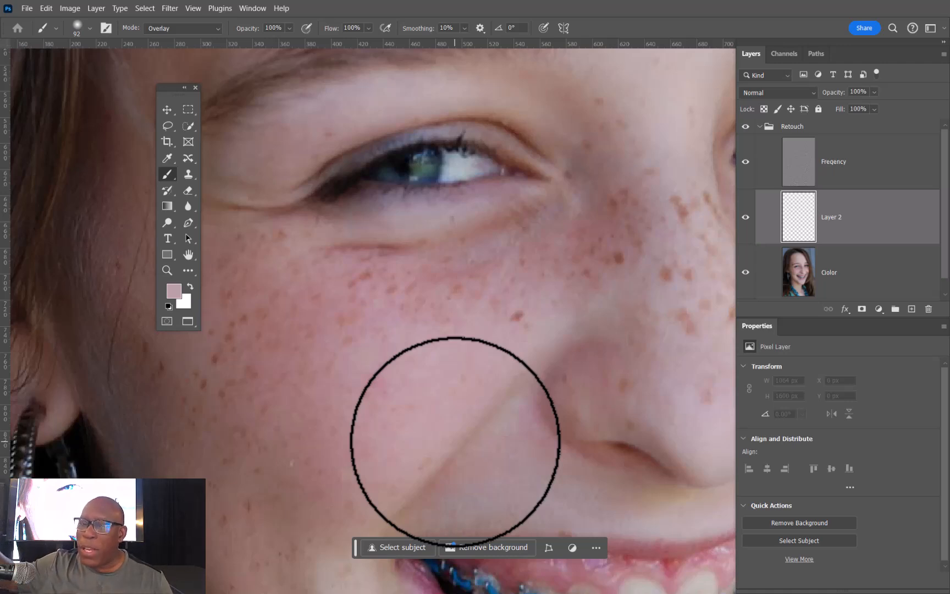
left_click_drag(477, 296, 528, 289)
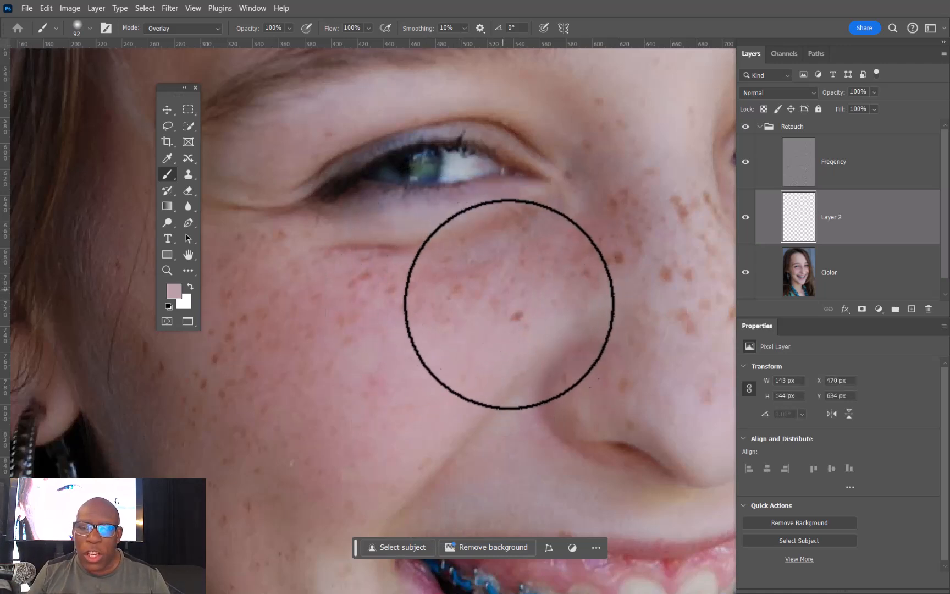
mouse_move(500, 324)
left_mouse_down()
mouse_move(391, 300)
mouse_move(462, 329)
mouse_move(421, 331)
mouse_move(393, 297)
mouse_move(388, 365)
mouse_move(323, 473)
mouse_move(392, 387)
mouse_move(365, 466)
mouse_move(394, 317)
mouse_move(310, 372)
mouse_move(350, 295)
mouse_move(271, 396)
mouse_move(487, 312)
mouse_move(467, 356)
left_mouse_up()
key("ctrl+space")
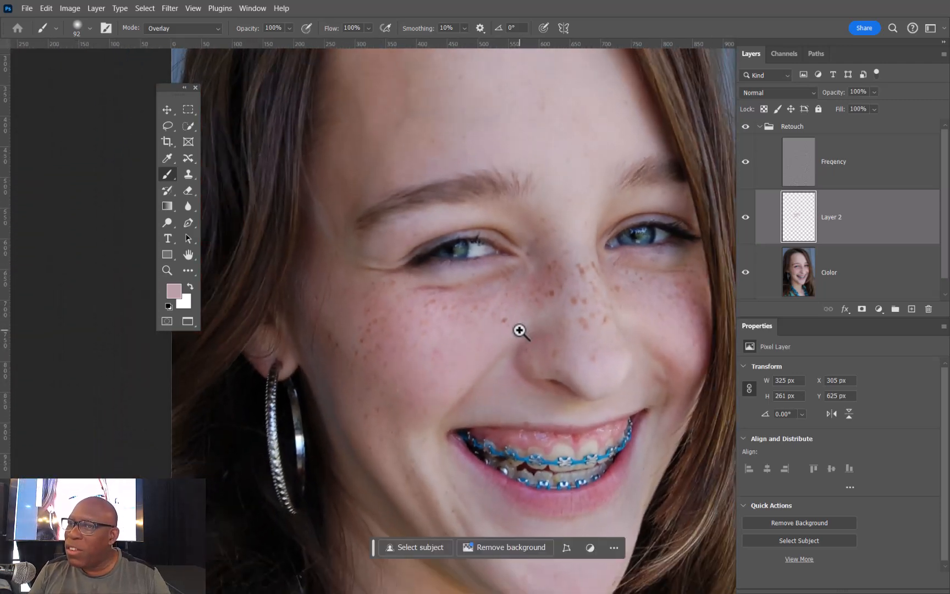
Step: Compare the painted cheek with and without its texture by repeatedly hiding and reshowing the Freqency layer
left_click(746, 162)
left_click(746, 162)
left_click(746, 162)
left_click(746, 161)
left_click(745, 162)
left_click(746, 161)
Step: Paint more of the sampled tone across the cheek towards the nose on Layer 2 and reduce the brush to 52 px
mouse_move(543, 309)
left_mouse_down()
mouse_move(537, 284)
mouse_move(533, 295)
left_mouse_up()
mouse_move(409, 303)
left_mouse_down()
mouse_move(391, 361)
mouse_move(389, 413)
mouse_move(406, 342)
mouse_move(400, 435)
mouse_move(399, 360)
mouse_move(405, 419)
mouse_move(413, 368)
mouse_move(413, 413)
mouse_move(412, 390)
mouse_move(475, 425)
mouse_move(538, 383)
left_mouse_up()
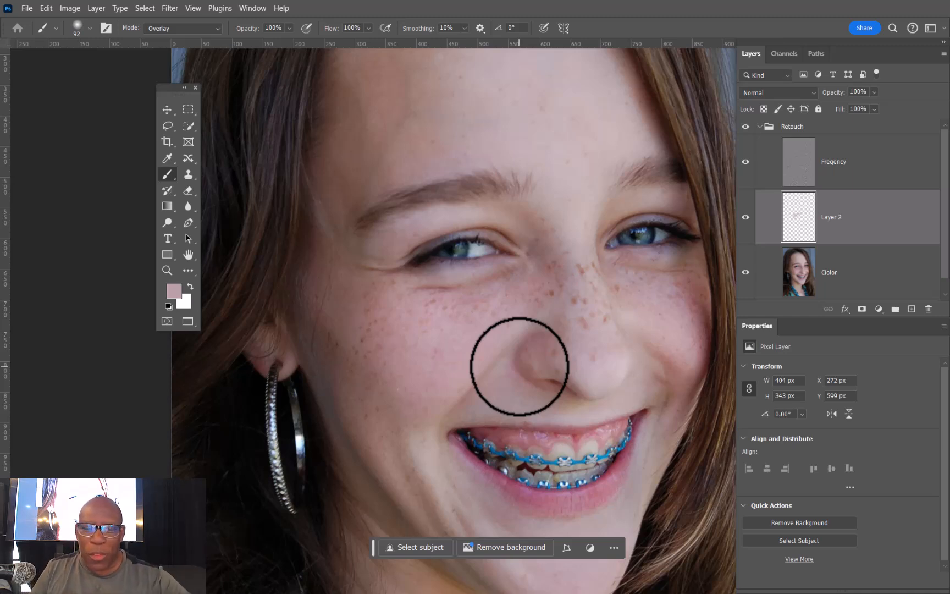
left_click_drag(522, 297, 530, 290, "alt")
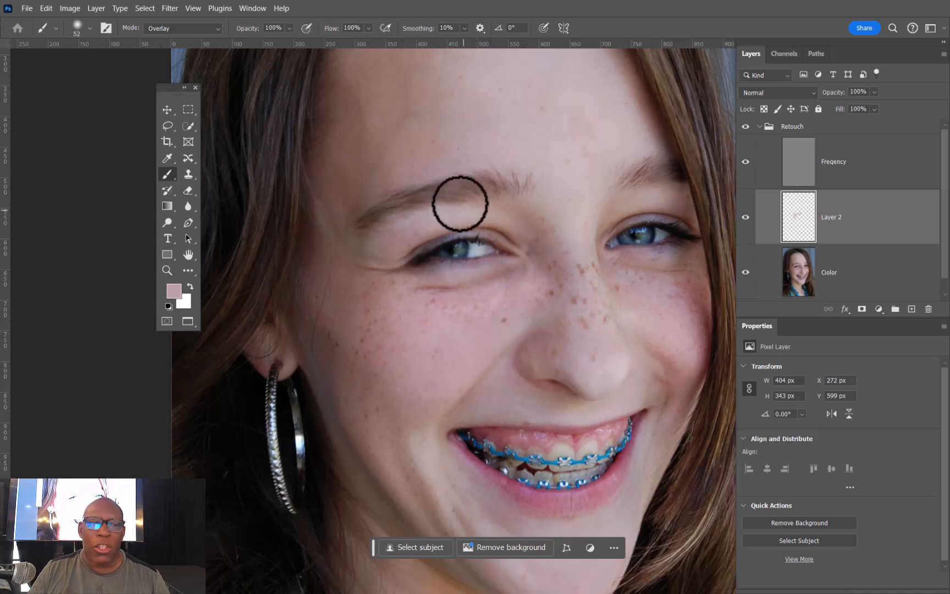
Step: Create a new white document measuring 5 by 5 inches at 300 pixels per inch
left_click(27, 8)
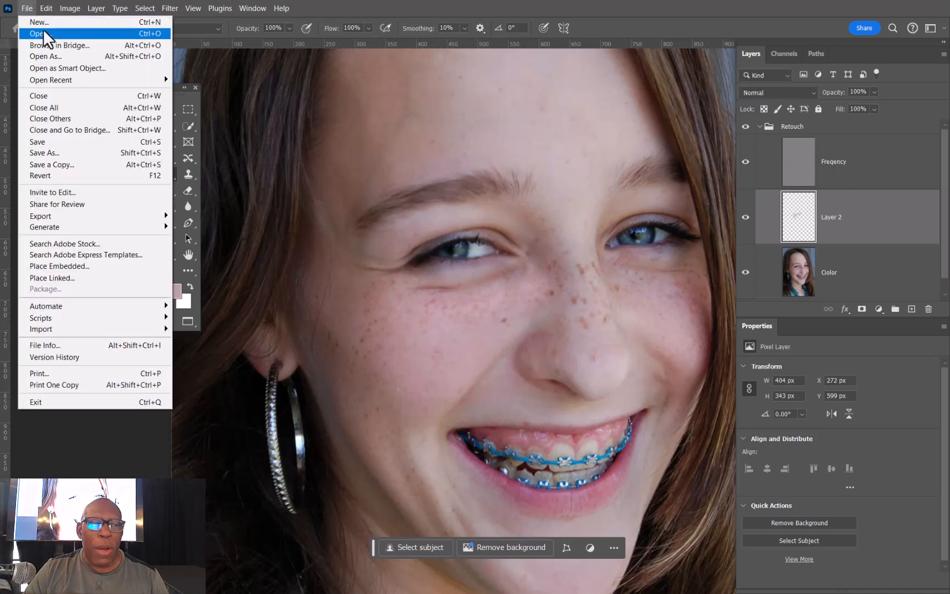
left_click(34, 25)
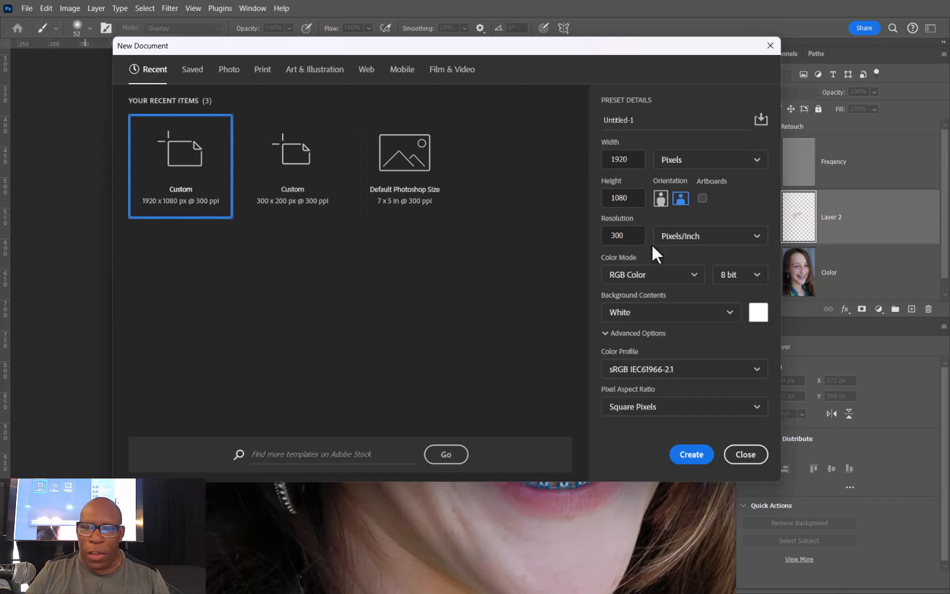
left_click(678, 168)
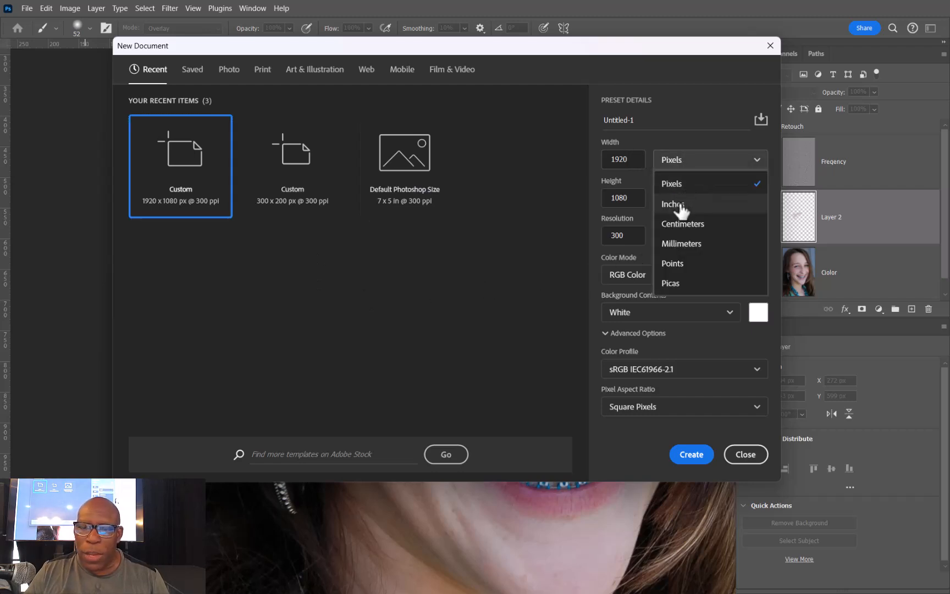
left_click(681, 206)
type("5")
key("Tab")
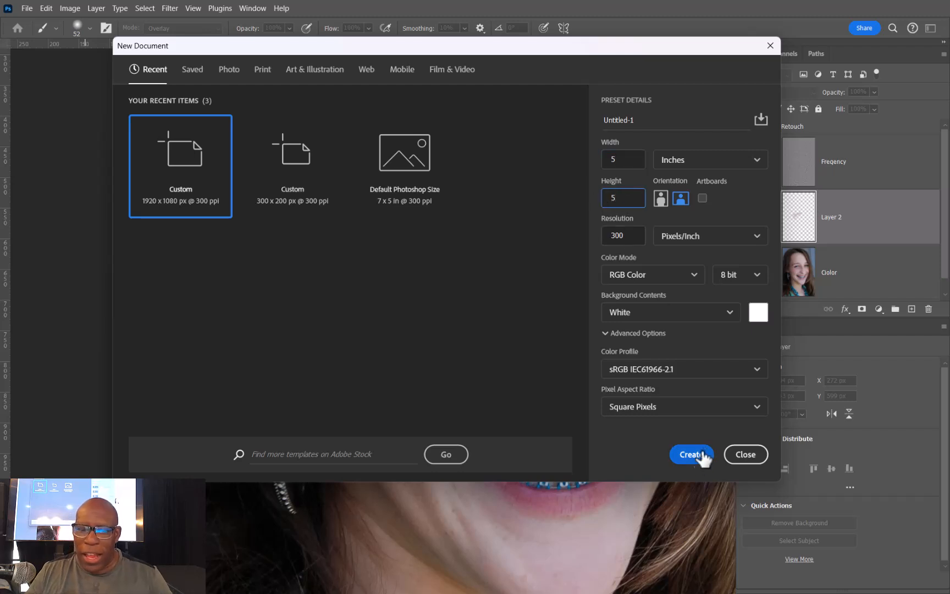
left_click(694, 454)
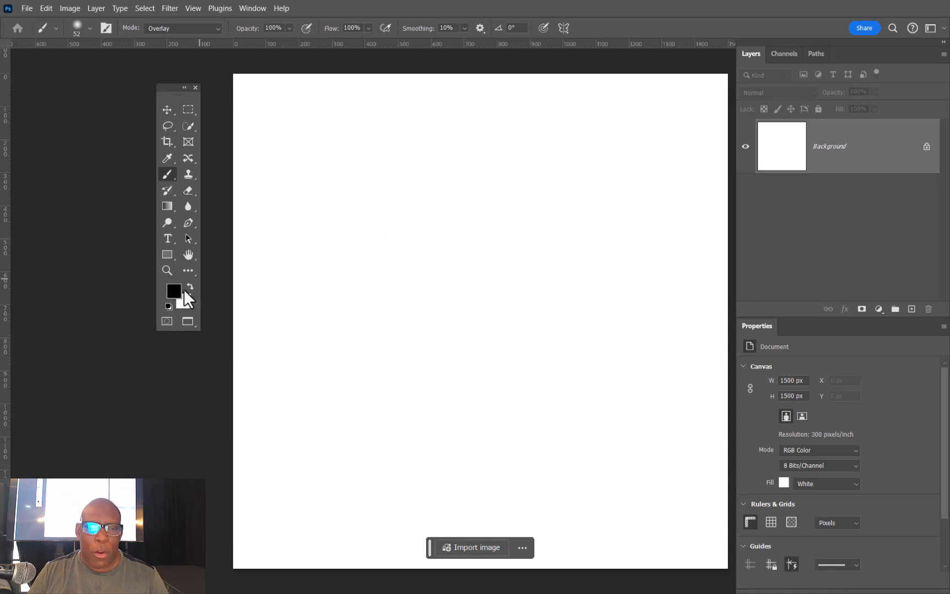
Step: Enlarge the brush to 166 px, add a blank layer above the Background and set the brush mode to Normal
left_click_drag(358, 196, 387, 196)
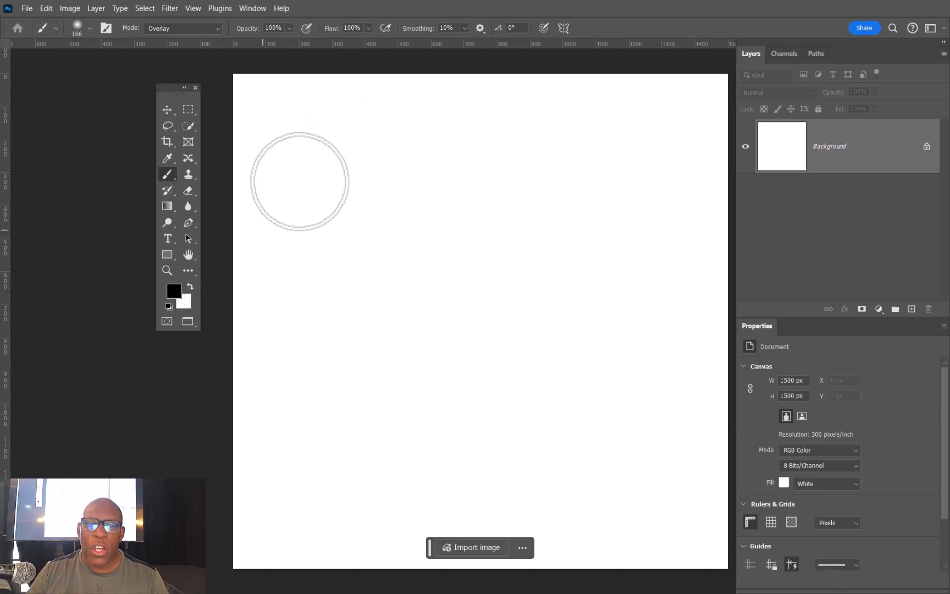
left_click(911, 309)
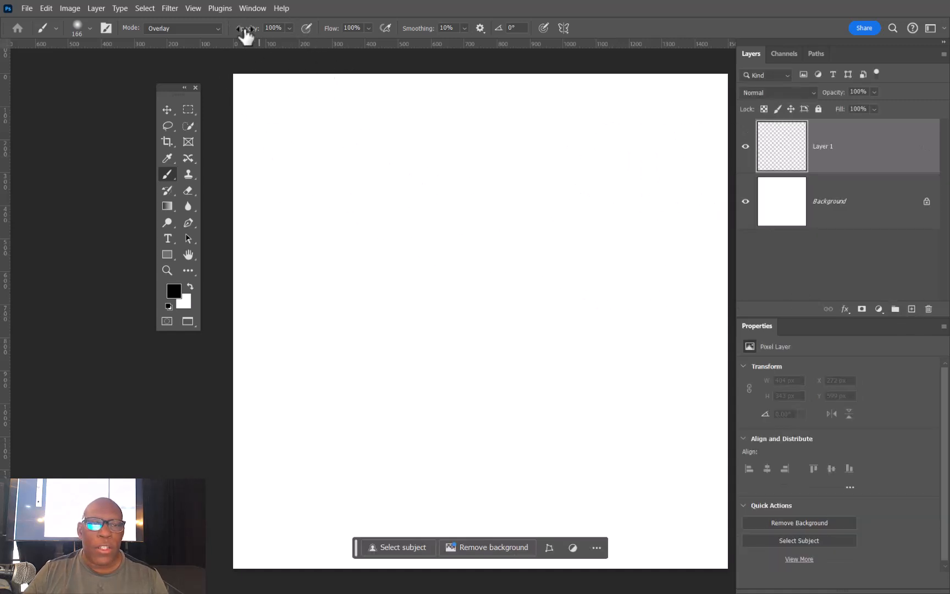
left_click(216, 31)
scroll(190, 47, "up", 5)
left_click(186, 38)
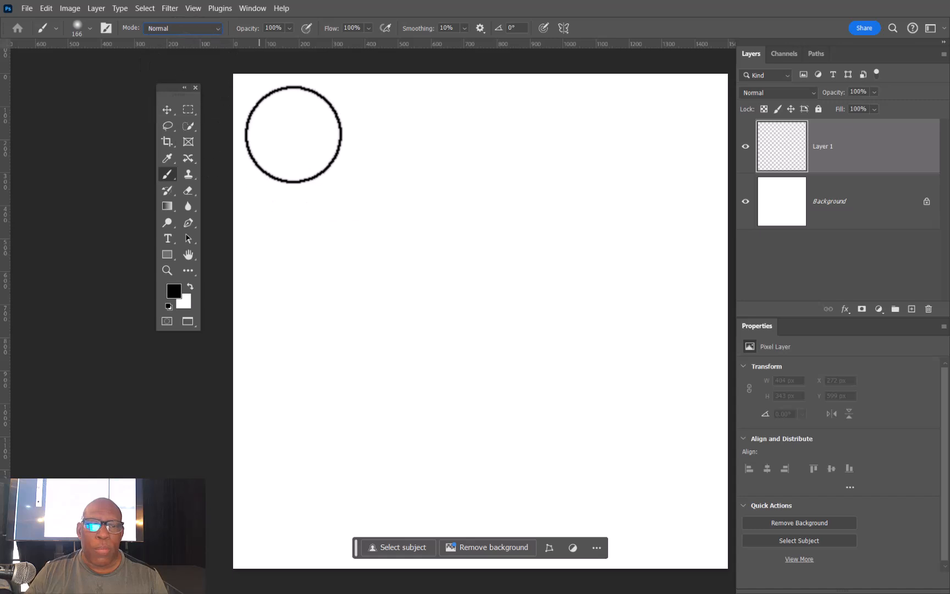
Step: Paint overlapping soft black test strokes of varying pressure and darkness across the canvas on Layer 1
mouse_move(335, 121)
left_mouse_down()
mouse_move(376, 106)
mouse_move(367, 102)
mouse_move(287, 163)
mouse_move(380, 112)
mouse_move(299, 187)
mouse_move(396, 131)
left_mouse_up()
mouse_move(306, 242)
left_mouse_down()
mouse_move(313, 263)
mouse_move(374, 242)
mouse_move(335, 280)
mouse_move(363, 273)
mouse_move(341, 325)
mouse_move(435, 264)
mouse_move(358, 335)
mouse_move(457, 308)
mouse_move(418, 341)
mouse_move(462, 330)
mouse_move(539, 440)
left_mouse_up()
mouse_move(550, 132)
left_mouse_down()
mouse_move(528, 181)
mouse_move(600, 264)
mouse_move(636, 381)
mouse_move(600, 102)
mouse_move(544, 330)
mouse_move(396, 473)
mouse_move(495, 528)
mouse_move(550, 385)
left_mouse_up()
left_click_drag(542, 231, 393, 220)
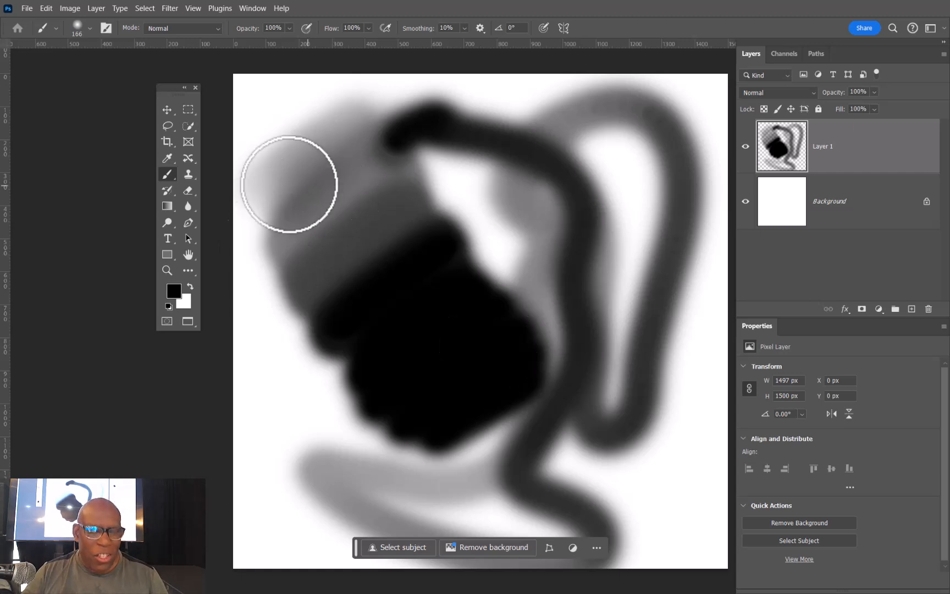
Step: Return to the smiling portrait document, sample the light pink skin beside the nose and reduce the brush to 83 px
left_click(261, 10)
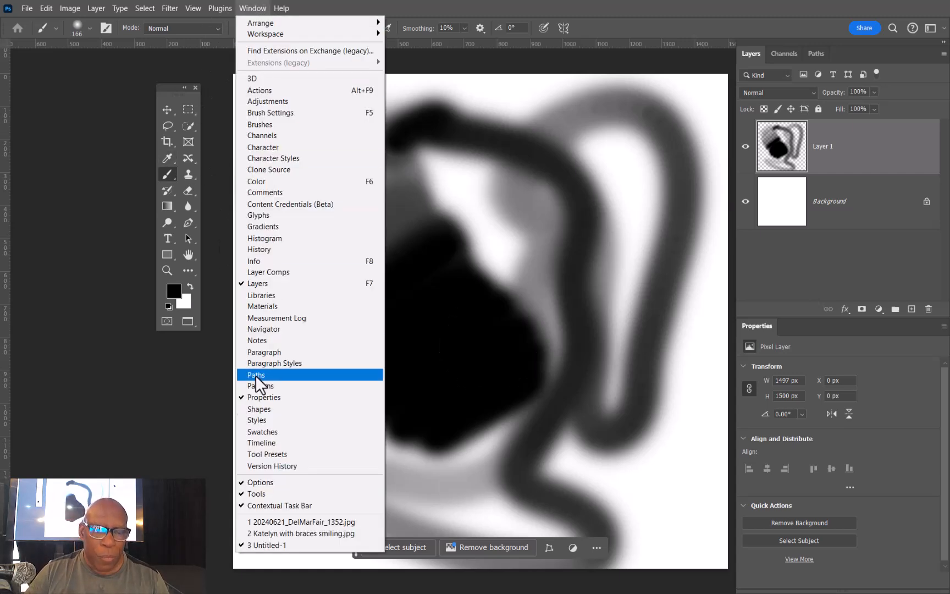
left_click(271, 534)
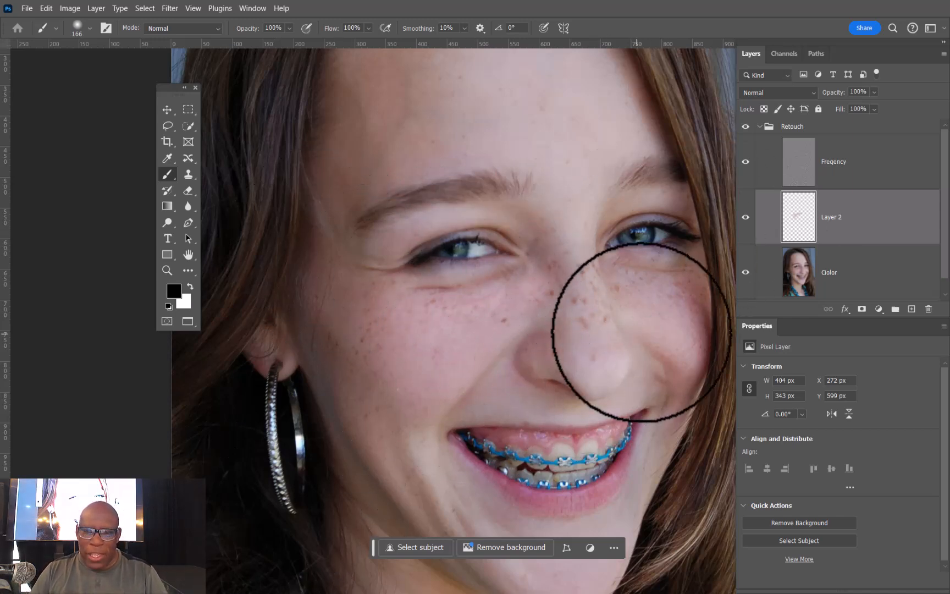
left_click_drag(676, 353, 526, 374)
left_click_drag(560, 343, 560, 343)
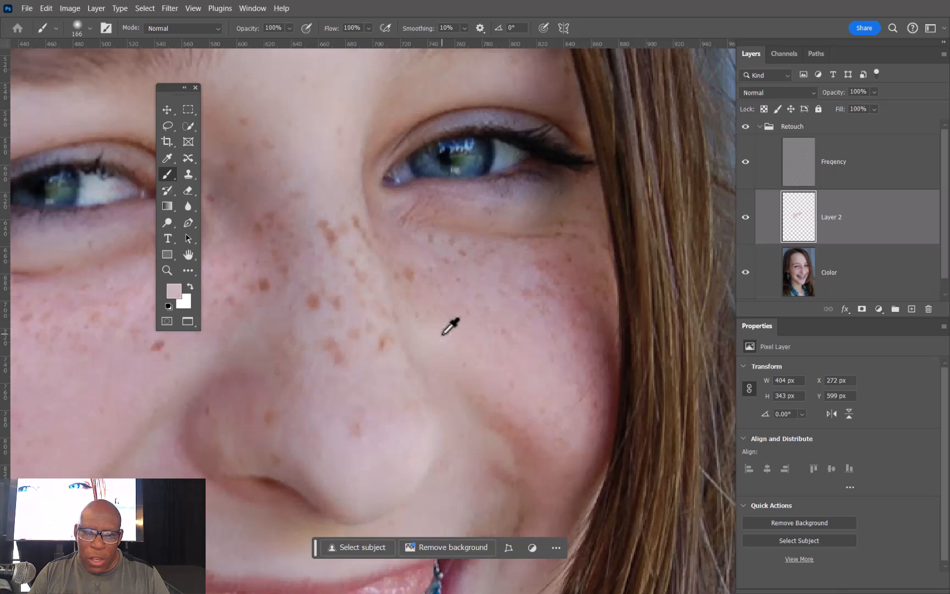
mouse_move(450, 326)
left_mouse_down()
mouse_move(450, 314)
mouse_move(462, 333)
mouse_move(478, 268)
mouse_move(506, 276)
mouse_move(451, 333)
mouse_move(449, 322)
mouse_move(412, 336)
mouse_move(388, 332)
left_mouse_up()
right_click(485, 337, "alt")
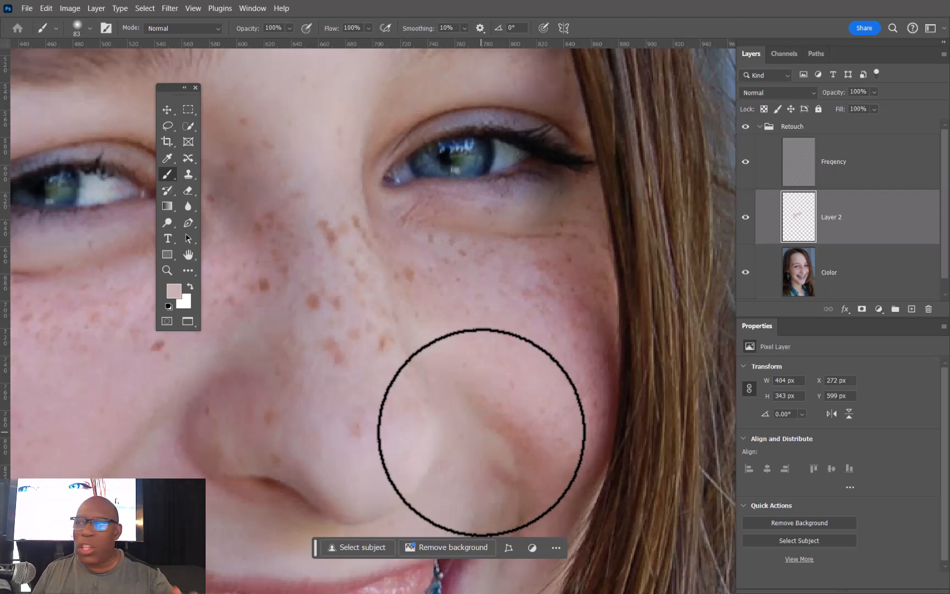
Step: Reduce the brush to 59 px and further to 28 px, painting the sampled tone on Layer 2 over the cheek beside the nose
right_click(475, 287)
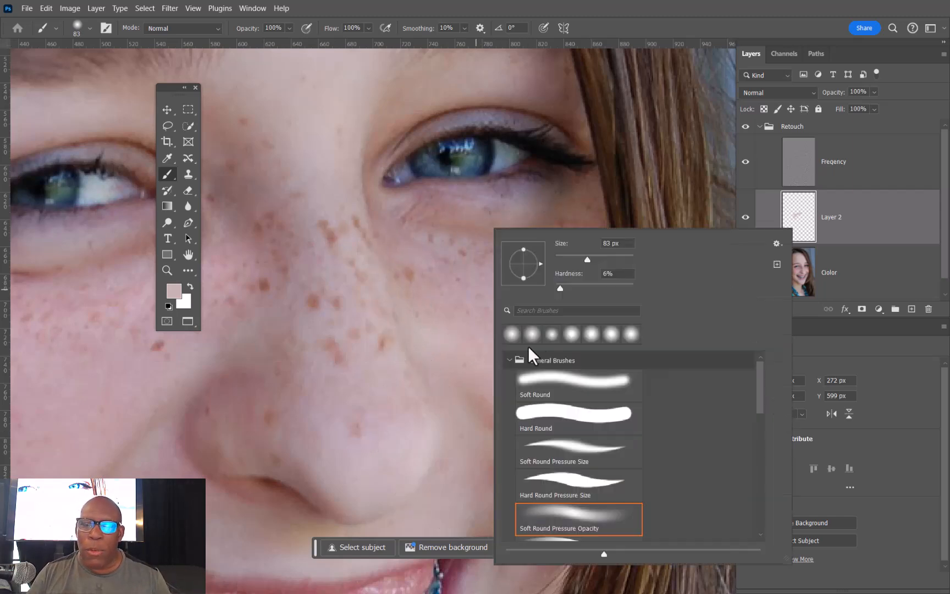
mouse_move(439, 280)
left_mouse_down()
mouse_move(567, 282)
mouse_move(547, 283)
mouse_move(505, 405)
mouse_move(505, 281)
left_mouse_up()
left_click_drag(494, 63, 493, 63)
left_click_drag(477, 283, 348, 277)
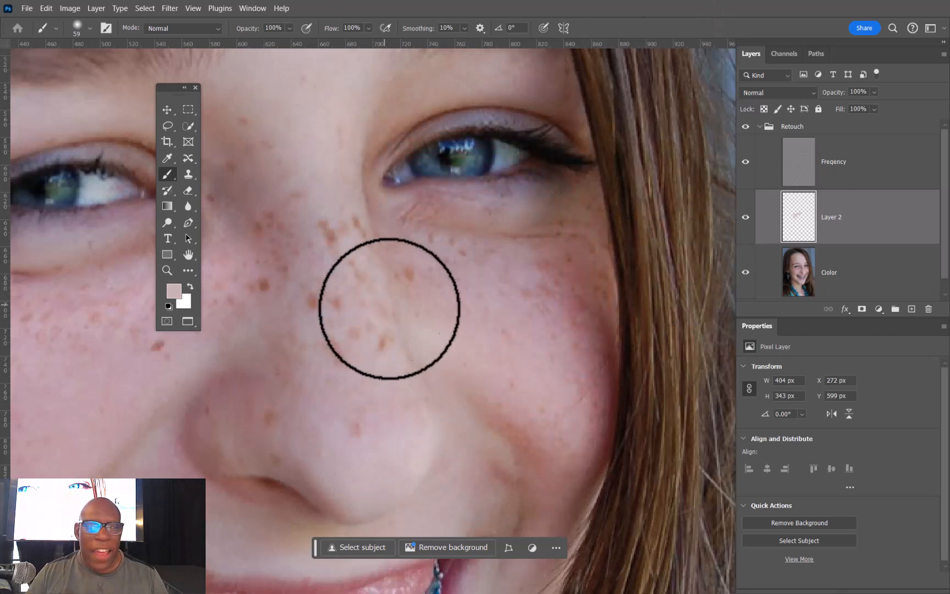
mouse_move(482, 297)
left_mouse_down()
mouse_move(465, 308)
mouse_move(458, 266)
mouse_move(437, 257)
mouse_move(505, 331)
mouse_move(490, 346)
left_mouse_up()
mouse_move(549, 287)
left_mouse_down()
mouse_move(508, 368)
mouse_move(554, 380)
mouse_move(459, 253)
mouse_move(452, 278)
mouse_move(409, 252)
left_mouse_up()
right_click(429, 267)
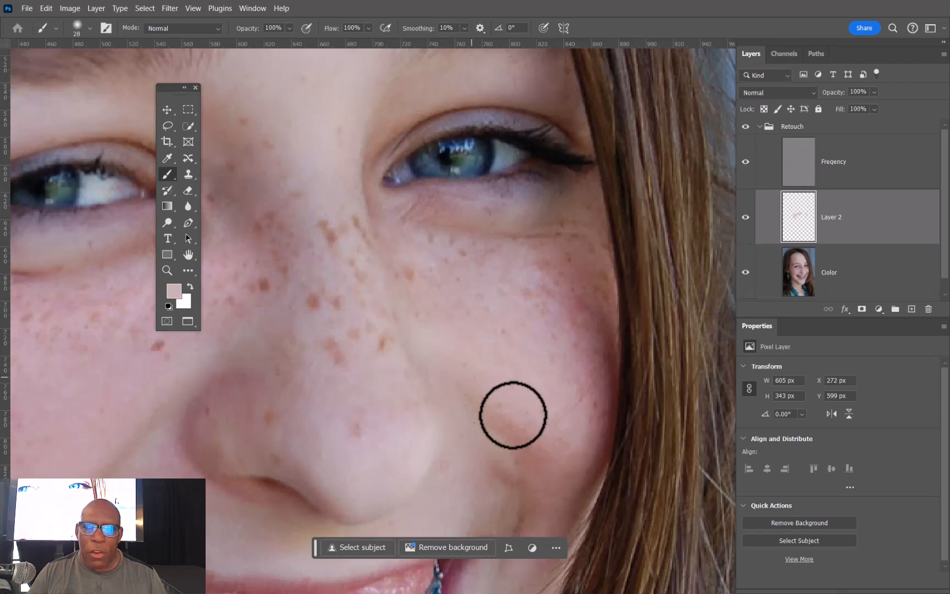
left_click_drag(517, 330, 467, 364)
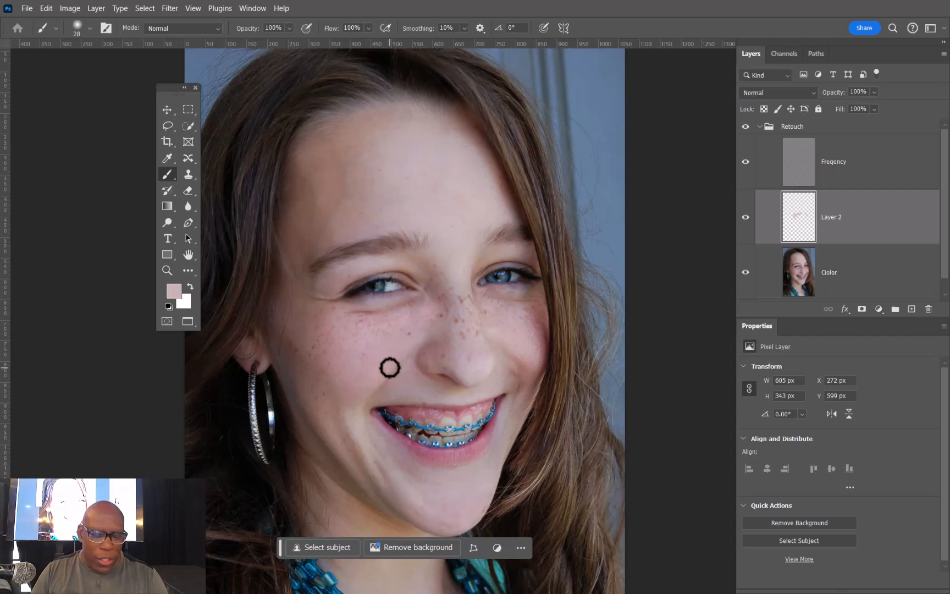
Step: Sample the nearer cheek's pink tone and paint the cheek, eye area and forehead on Layer 2 with 105, 43 and 144 px brushes
left_click(360, 346, "alt")
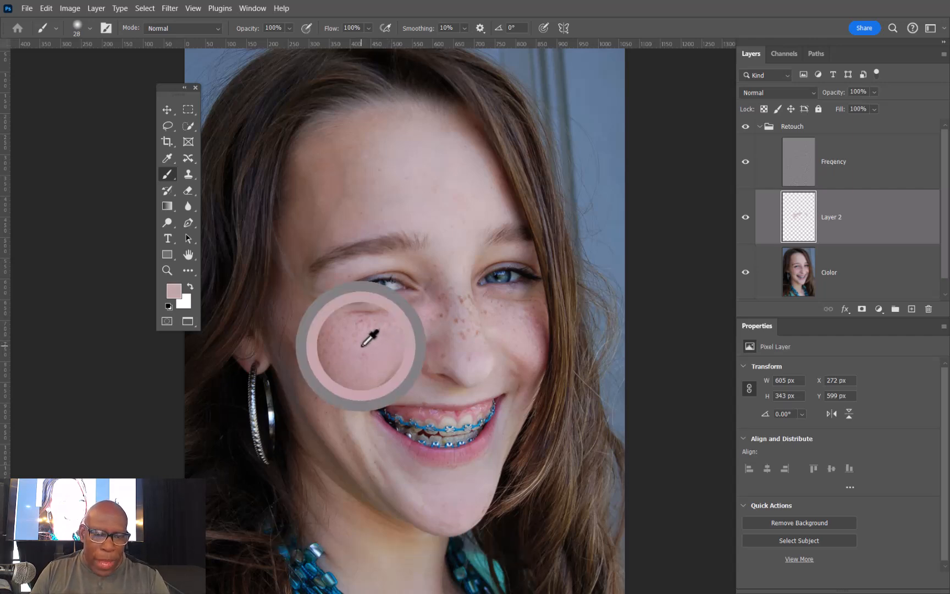
left_click_drag(369, 350, 394, 346)
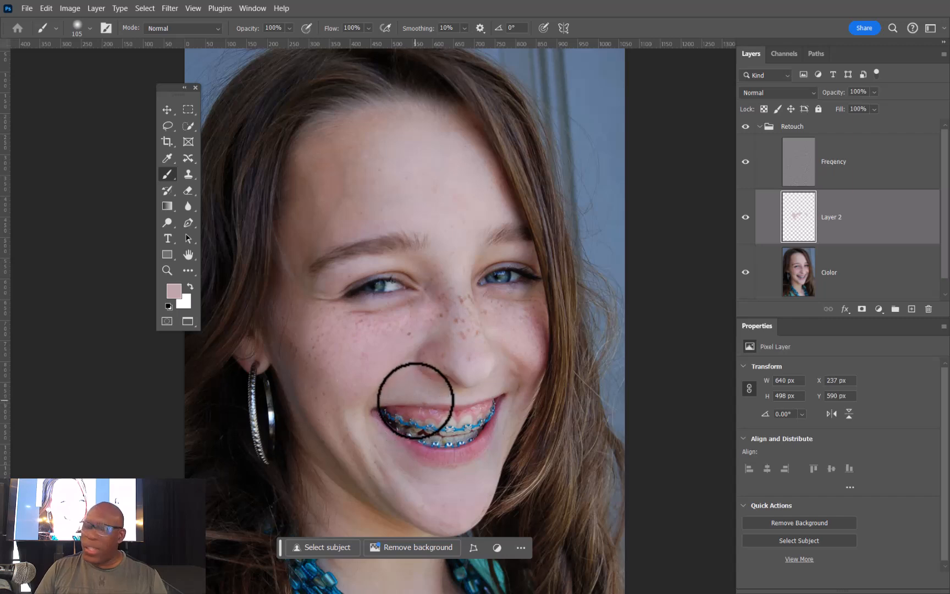
mouse_move(351, 297)
left_mouse_down()
mouse_move(436, 275)
mouse_move(427, 285)
mouse_move(409, 255)
mouse_move(368, 266)
mouse_move(390, 266)
mouse_move(365, 278)
mouse_move(385, 268)
mouse_move(379, 256)
mouse_move(355, 270)
mouse_move(365, 277)
mouse_move(380, 254)
mouse_move(349, 269)
mouse_move(365, 269)
mouse_move(363, 277)
mouse_move(354, 270)
mouse_move(369, 255)
left_mouse_up()
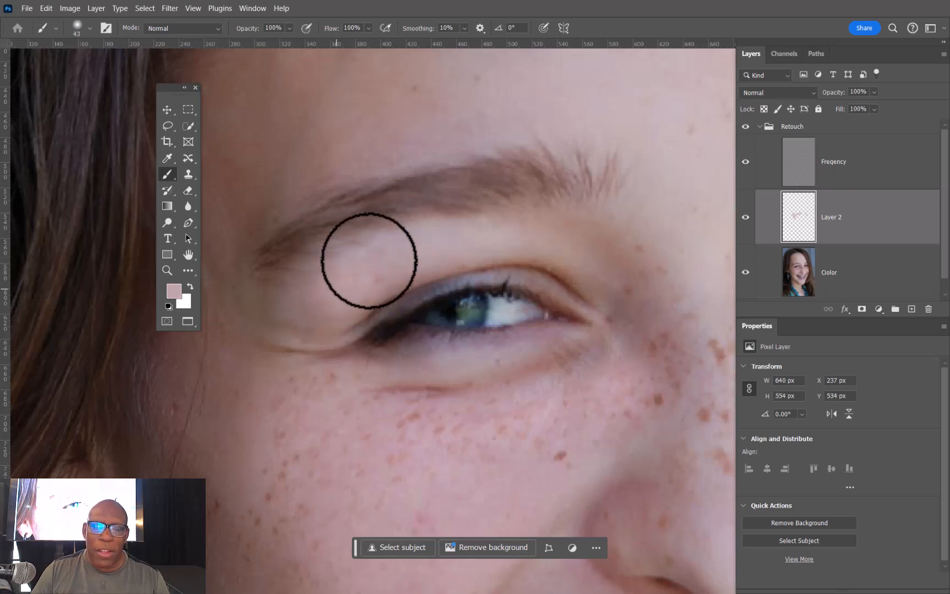
left_click_drag(493, 328, 455, 335)
mouse_move(483, 194)
left_mouse_down()
mouse_move(514, 186)
mouse_move(497, 155)
mouse_move(466, 174)
mouse_move(484, 148)
mouse_move(473, 179)
mouse_move(439, 212)
mouse_move(478, 148)
mouse_move(439, 271)
mouse_move(465, 179)
mouse_move(464, 239)
mouse_move(439, 228)
mouse_move(479, 179)
mouse_move(462, 271)
mouse_move(476, 182)
mouse_move(481, 209)
mouse_move(456, 266)
mouse_move(484, 154)
mouse_move(440, 243)
mouse_move(469, 164)
mouse_move(464, 209)
mouse_move(430, 263)
mouse_move(458, 290)
mouse_move(490, 151)
mouse_move(485, 185)
mouse_move(462, 144)
mouse_move(523, 171)
mouse_move(509, 156)
mouse_move(543, 254)
mouse_move(573, 283)
mouse_move(577, 175)
mouse_move(570, 281)
mouse_move(535, 197)
mouse_move(542, 336)
mouse_move(584, 183)
mouse_move(497, 255)
mouse_move(620, 229)
mouse_move(555, 305)
left_mouse_up()
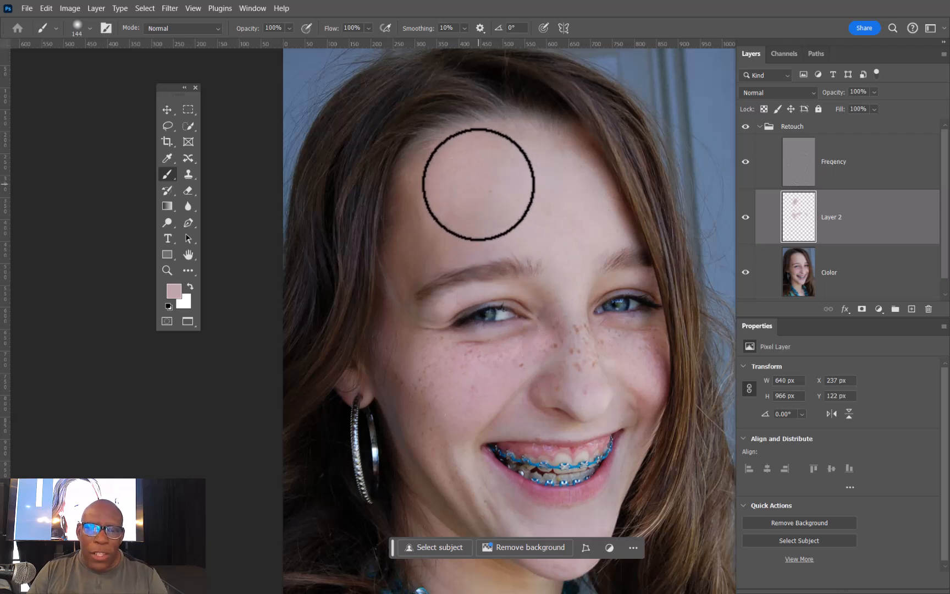
Step: Sample the forehead's skin tone and paint it across the forehead and upper face on Layer 2, reducing the brush from 203 to 89 px
left_click(445, 167, "alt")
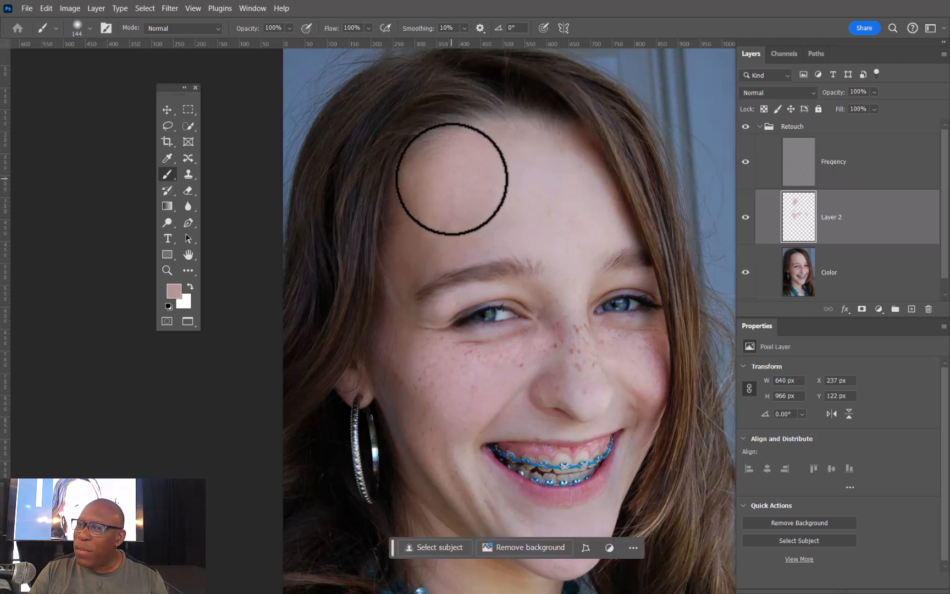
left_click_drag(495, 193, 517, 183)
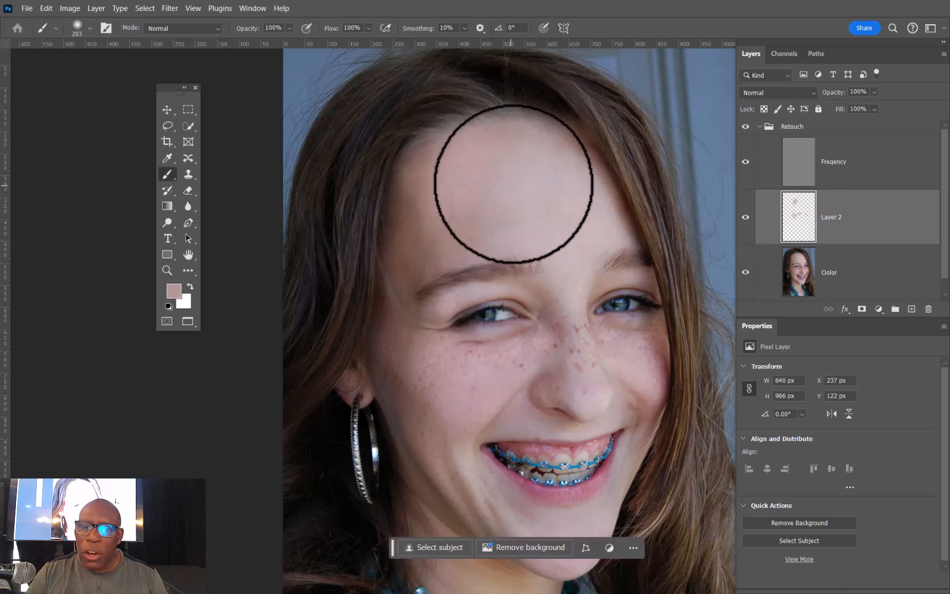
mouse_move(543, 207)
left_mouse_down()
mouse_move(540, 250)
mouse_move(515, 226)
mouse_move(541, 235)
mouse_move(574, 203)
mouse_move(568, 175)
mouse_move(549, 176)
mouse_move(566, 197)
mouse_move(537, 159)
mouse_move(554, 262)
mouse_move(586, 276)
mouse_move(601, 311)
mouse_move(593, 375)
left_mouse_up()
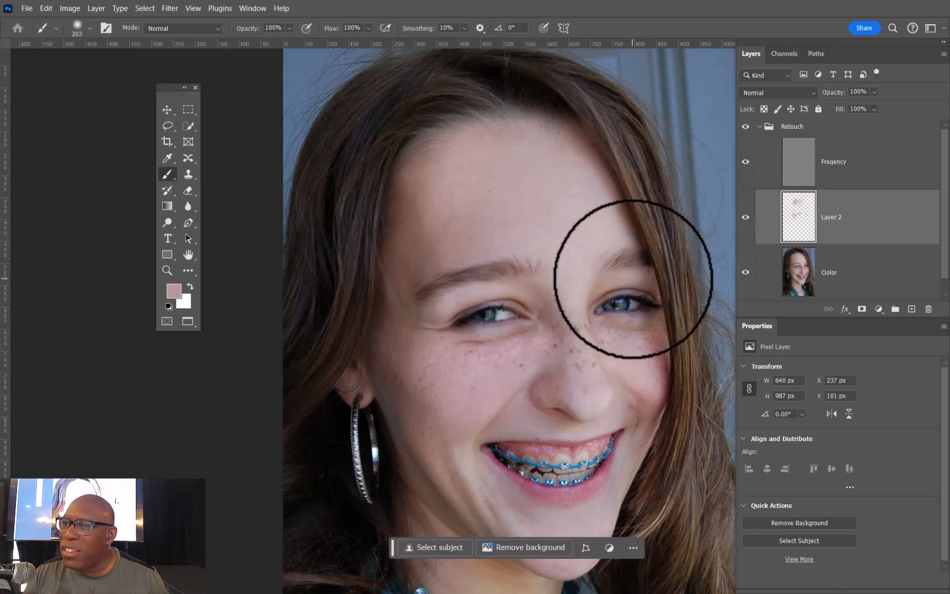
left_click_drag(573, 248, 537, 244)
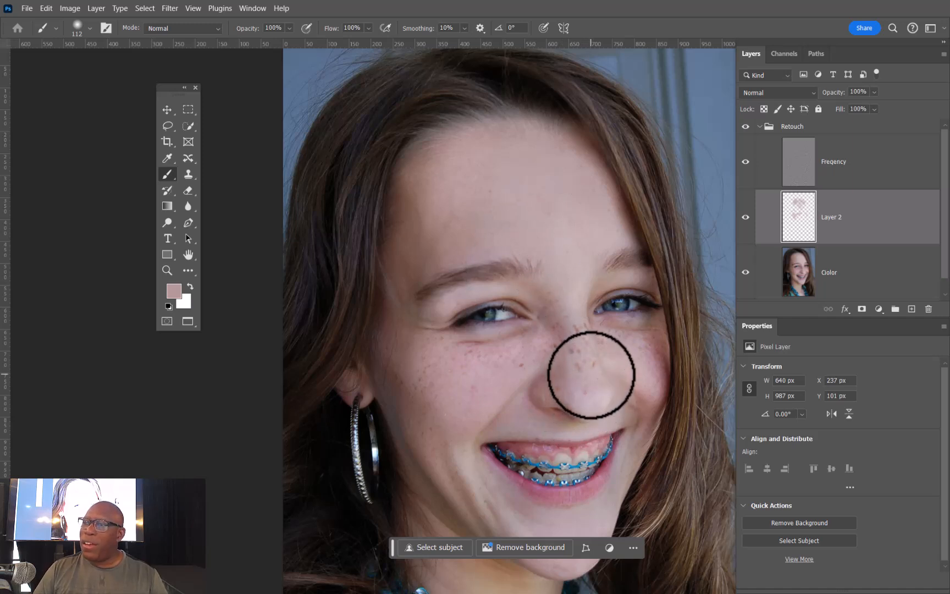
left_click_drag(598, 233, 586, 238)
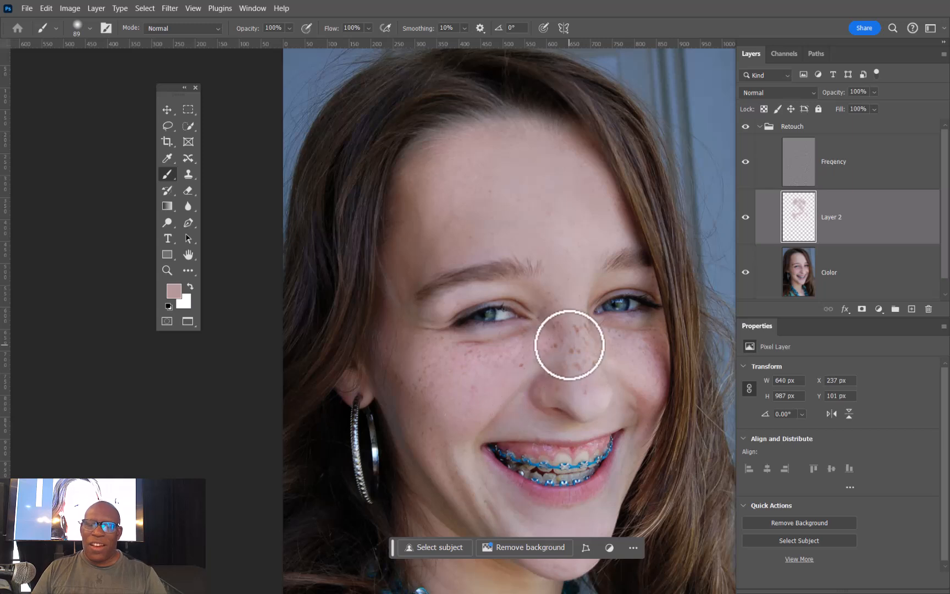
Step: Sample the skin tone beside the mouth and paint over the smile creases, jaw and chin on Layer 2 with 51 and 34 px brushes
key("space")
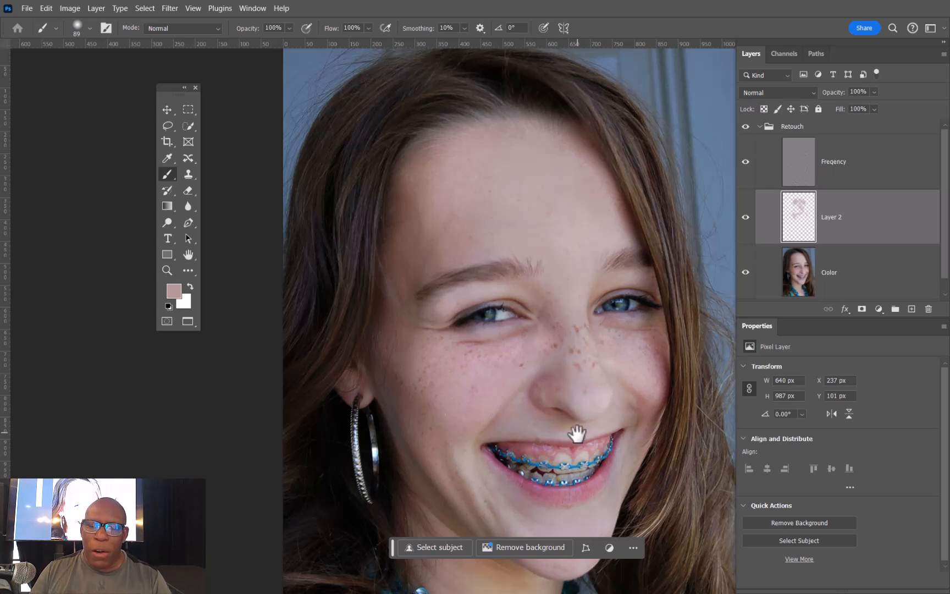
mouse_move(573, 443)
left_mouse_down()
mouse_move(558, 305)
mouse_move(555, 312)
left_mouse_up()
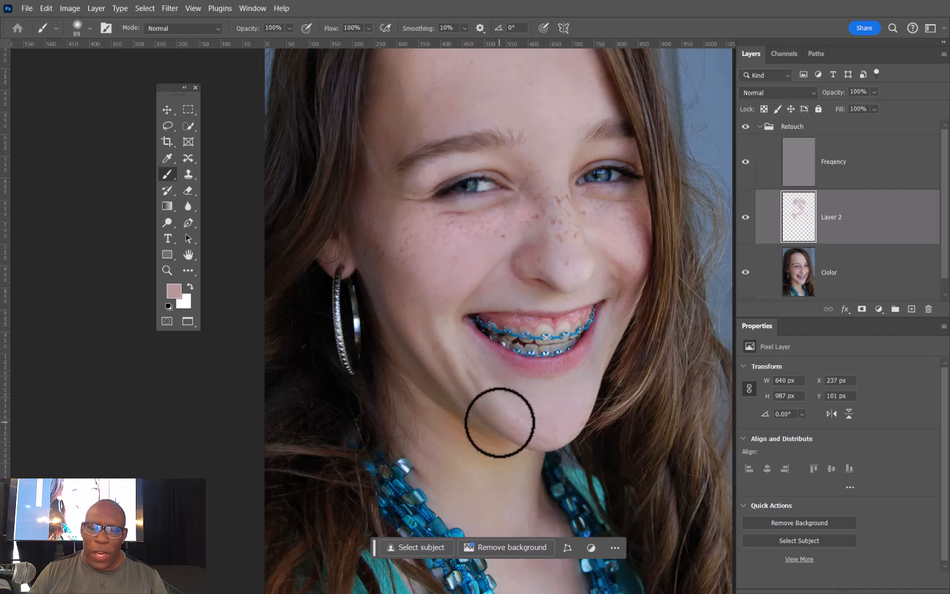
left_click(455, 358, "alt")
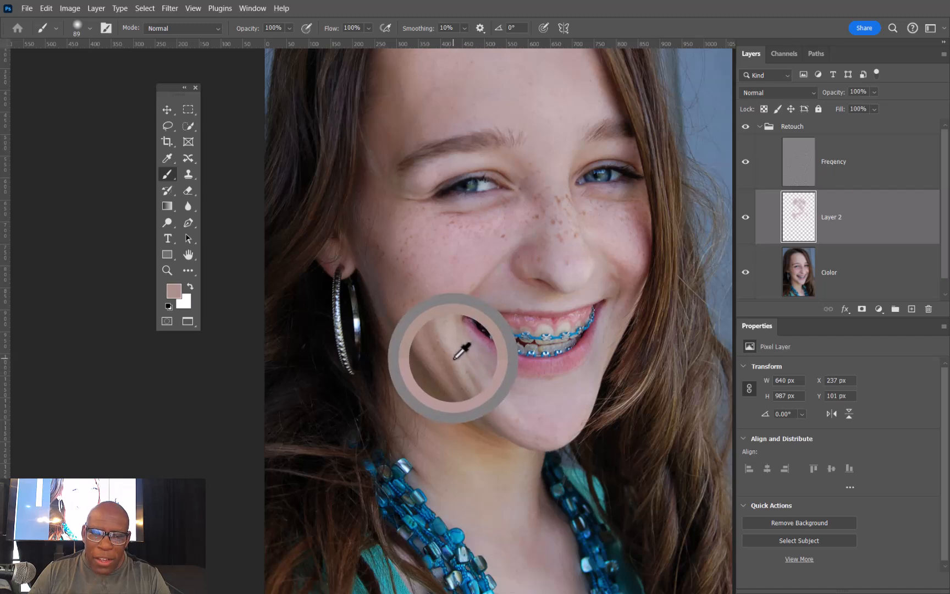
mouse_move(460, 354)
left_mouse_down()
mouse_move(447, 344)
mouse_move(456, 350)
left_mouse_up()
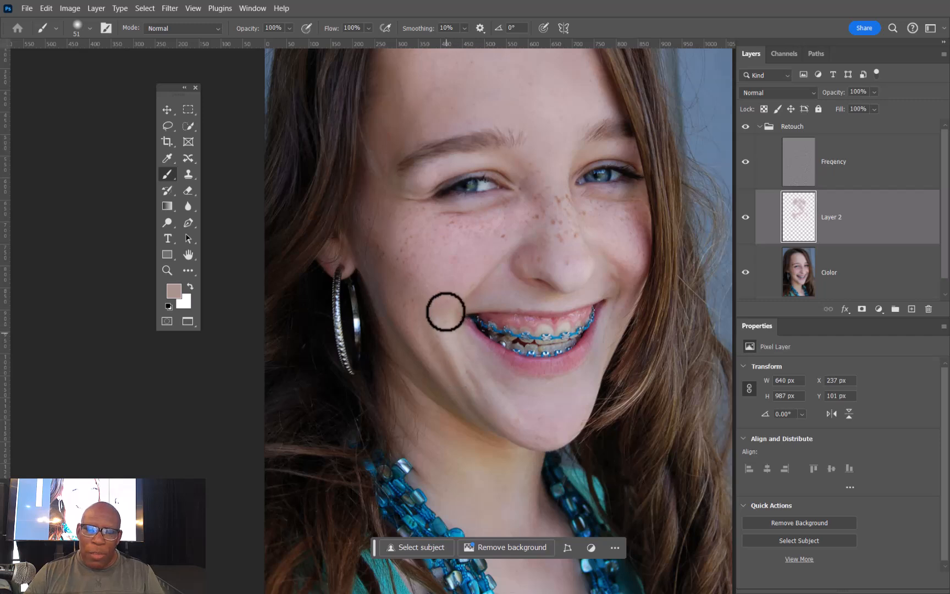
mouse_move(463, 362)
left_mouse_down()
mouse_move(468, 382)
mouse_move(449, 318)
mouse_move(477, 369)
left_mouse_up()
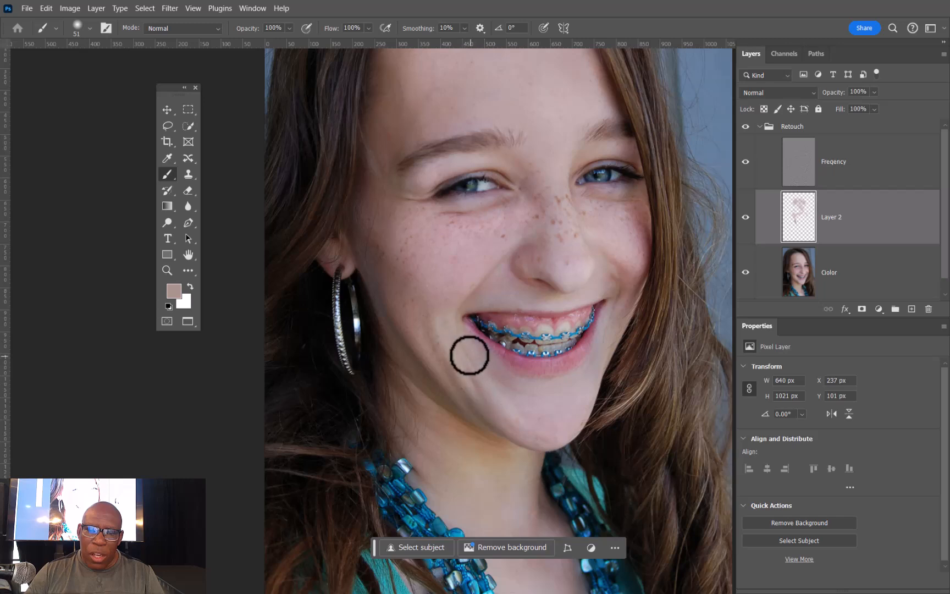
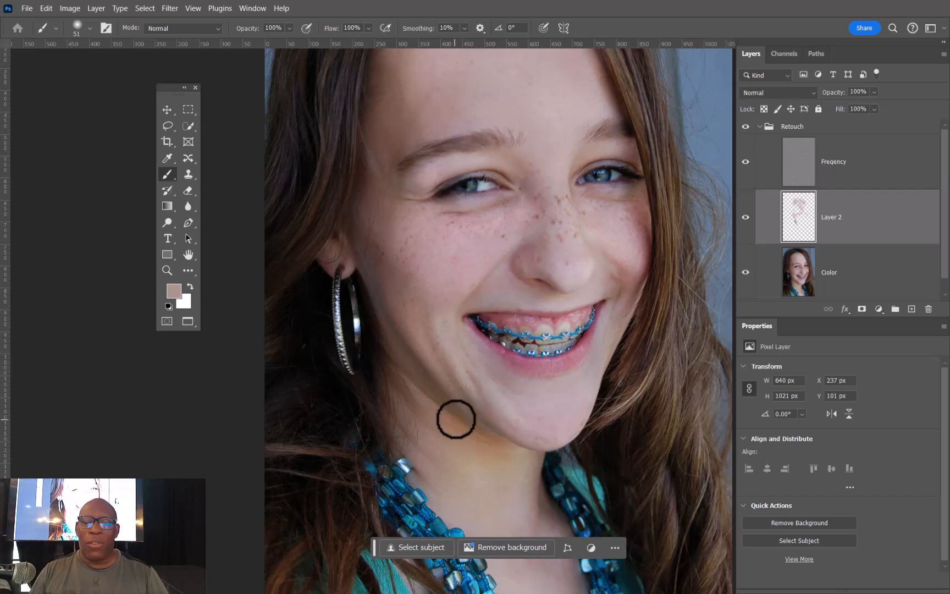
mouse_move(508, 406)
left_mouse_down()
mouse_move(521, 413)
mouse_move(499, 391)
left_mouse_up()
mouse_move(525, 427)
left_mouse_down()
mouse_move(531, 398)
mouse_move(563, 409)
mouse_move(535, 394)
mouse_move(553, 408)
mouse_move(573, 400)
mouse_move(565, 434)
mouse_move(459, 374)
left_mouse_up()
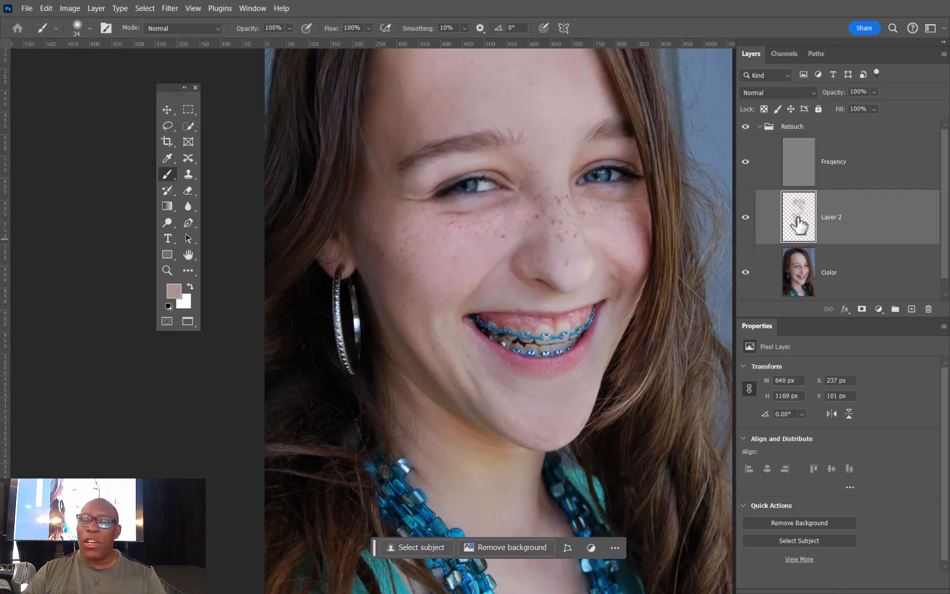
Step: Compare the portrait with and without the painted skin tones by toggling Layer 2's visibility, leaving the layer shown
left_click_drag(570, 249, 549, 343)
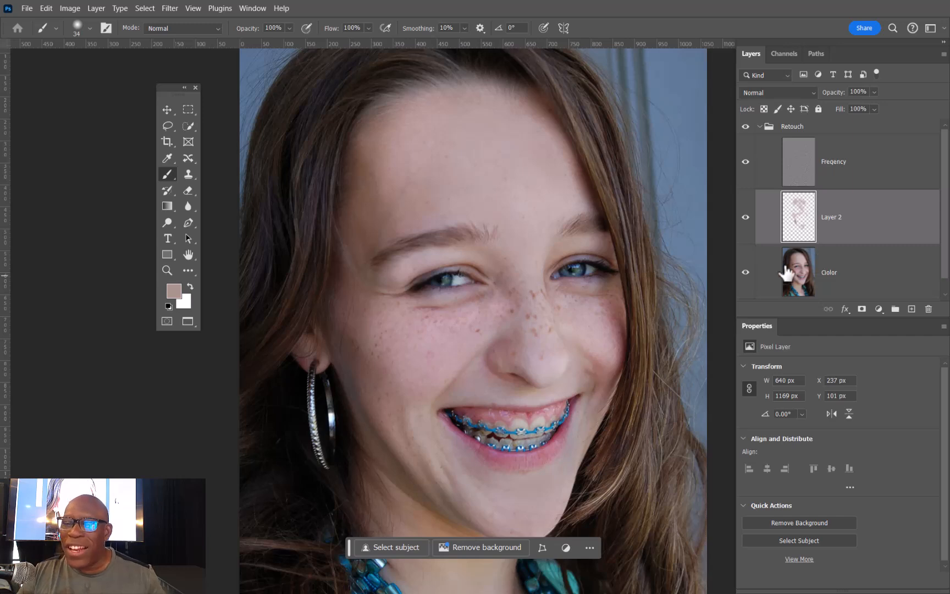
left_click(746, 223)
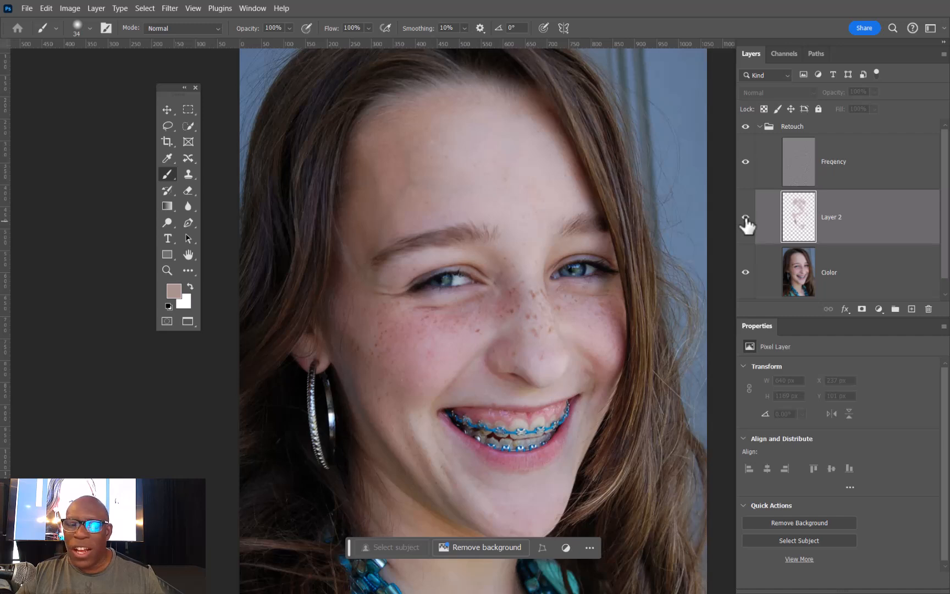
left_click(746, 220)
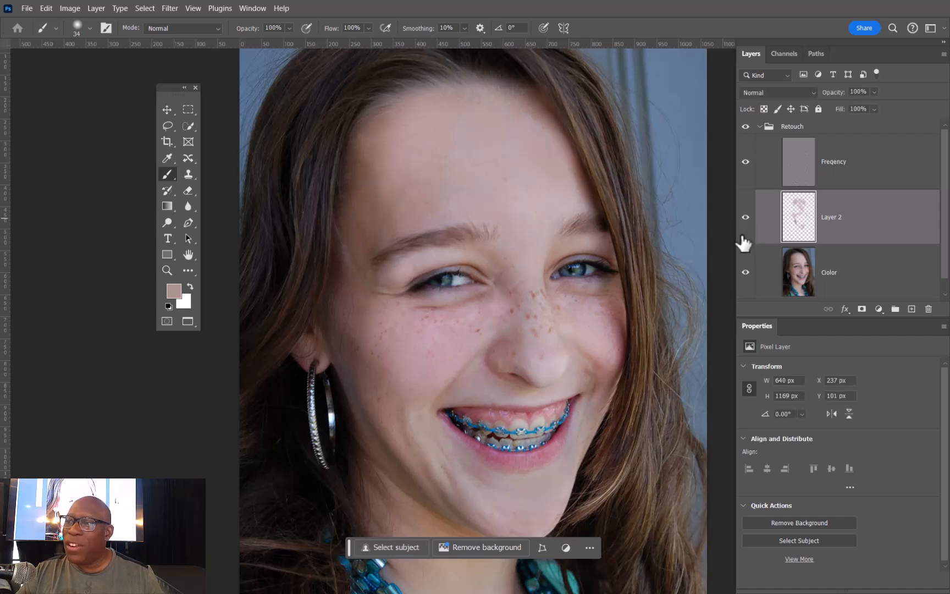
left_click(746, 220)
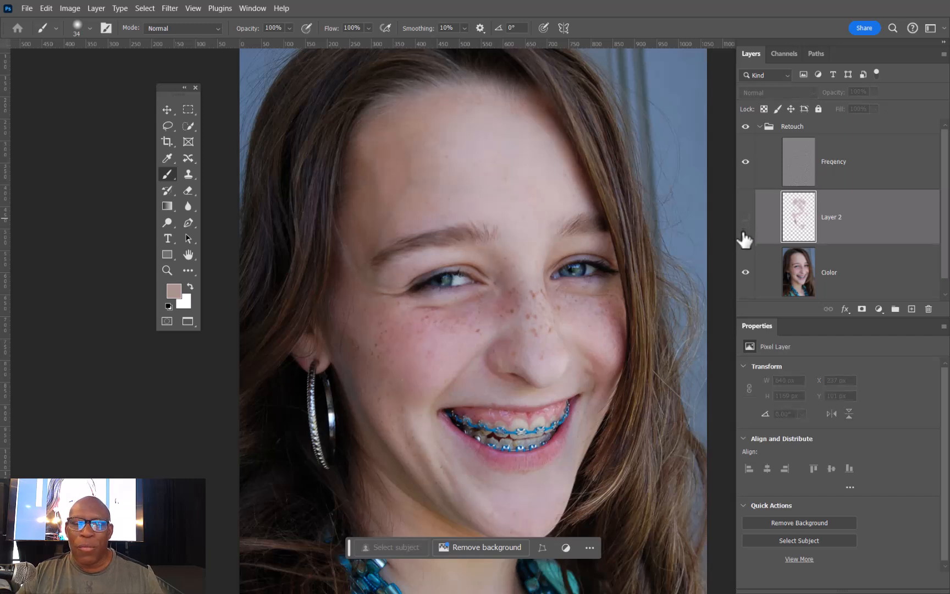
left_click(745, 220)
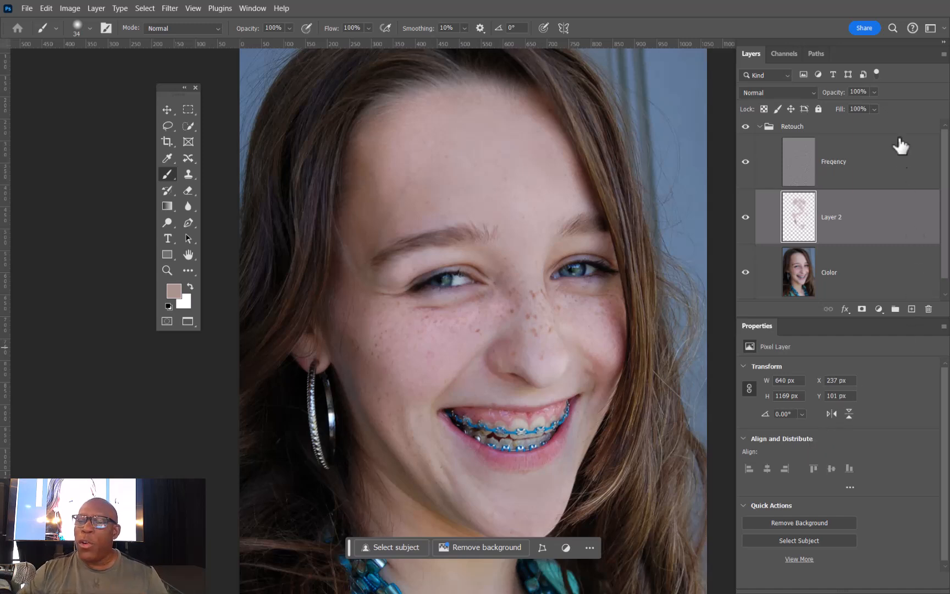
Step: Add a new empty layer above Freqency in the Retouch group and activate the Remove Tool
left_click(864, 173)
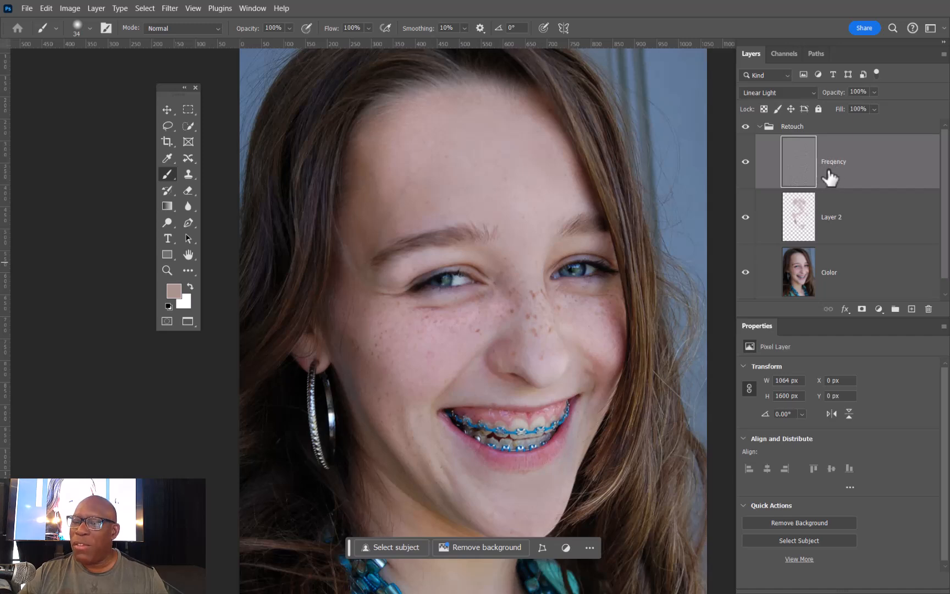
left_click(912, 309)
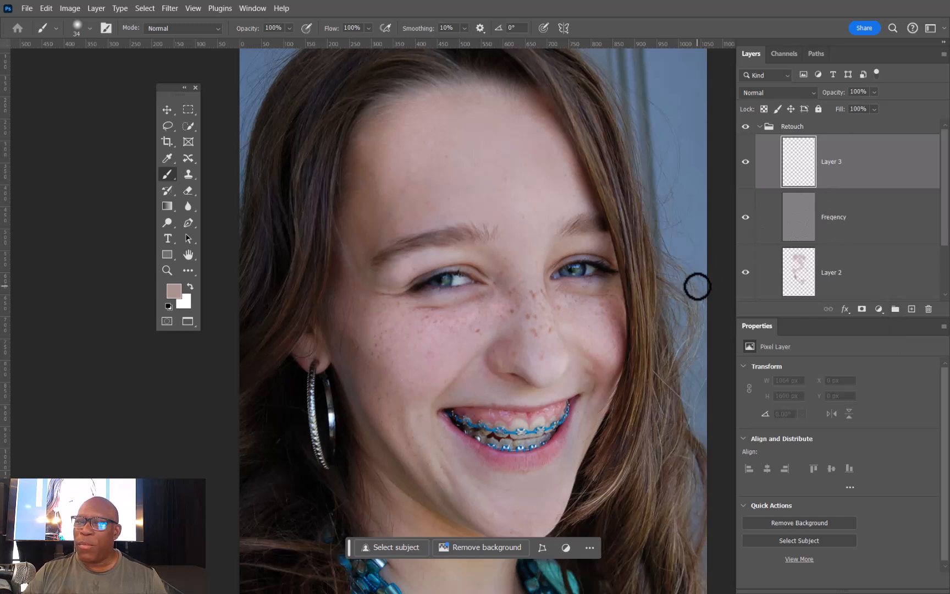
left_click_drag(176, 87, 196, 124)
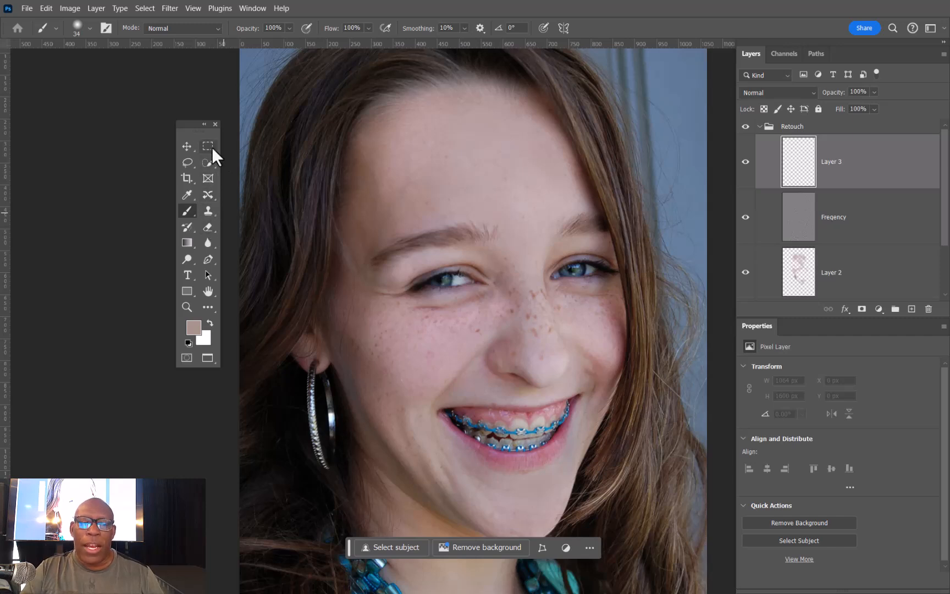
left_click(209, 212)
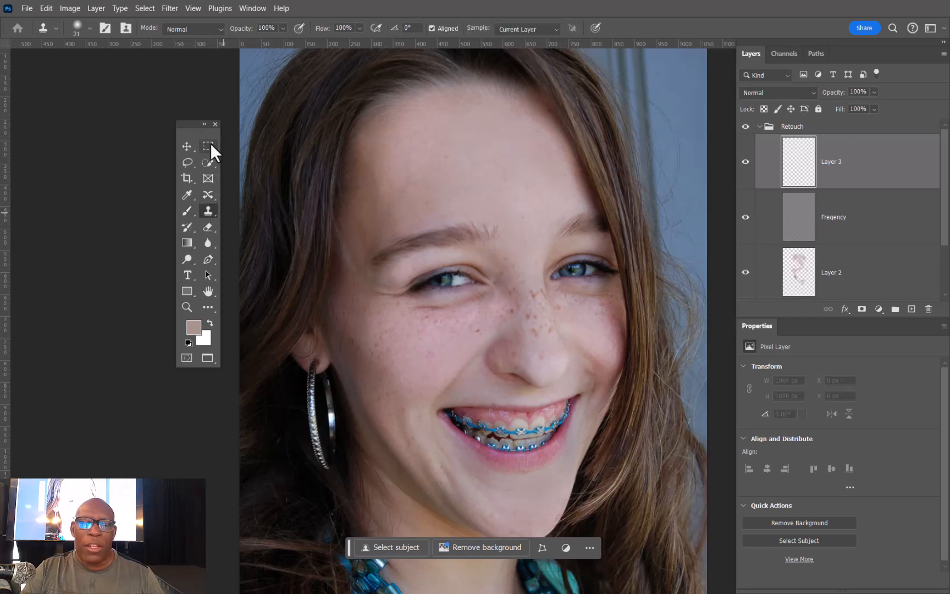
left_click(208, 211)
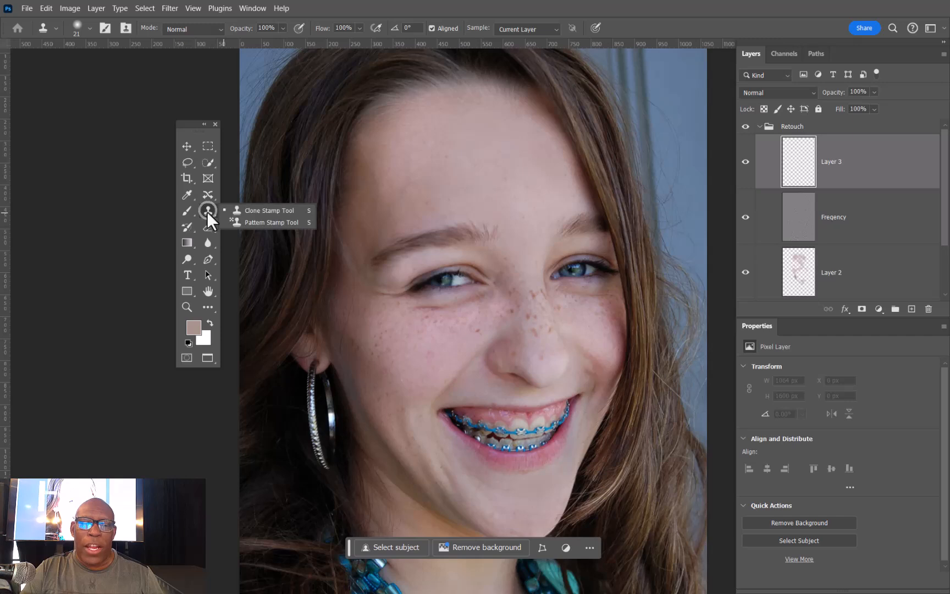
left_click(207, 195)
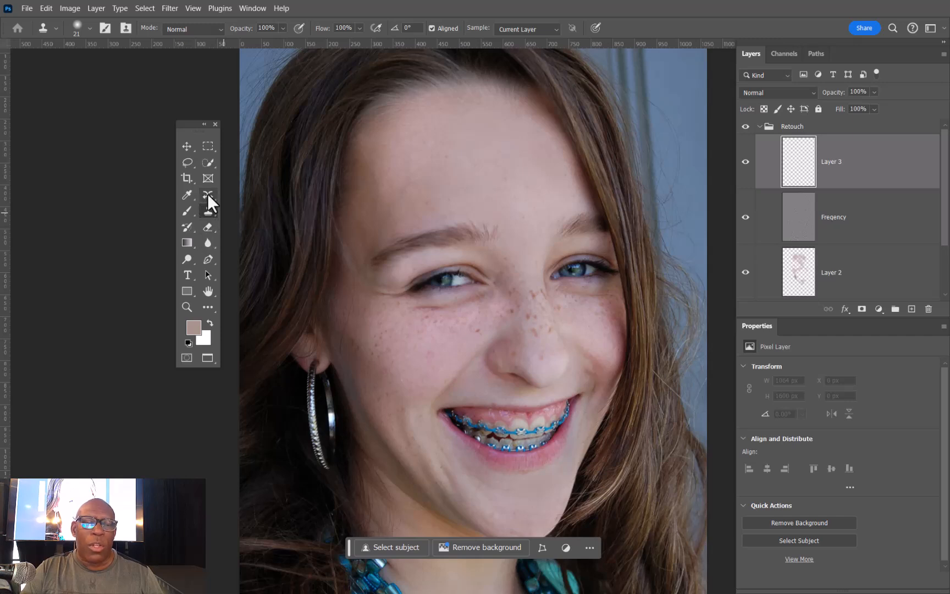
left_click(207, 193)
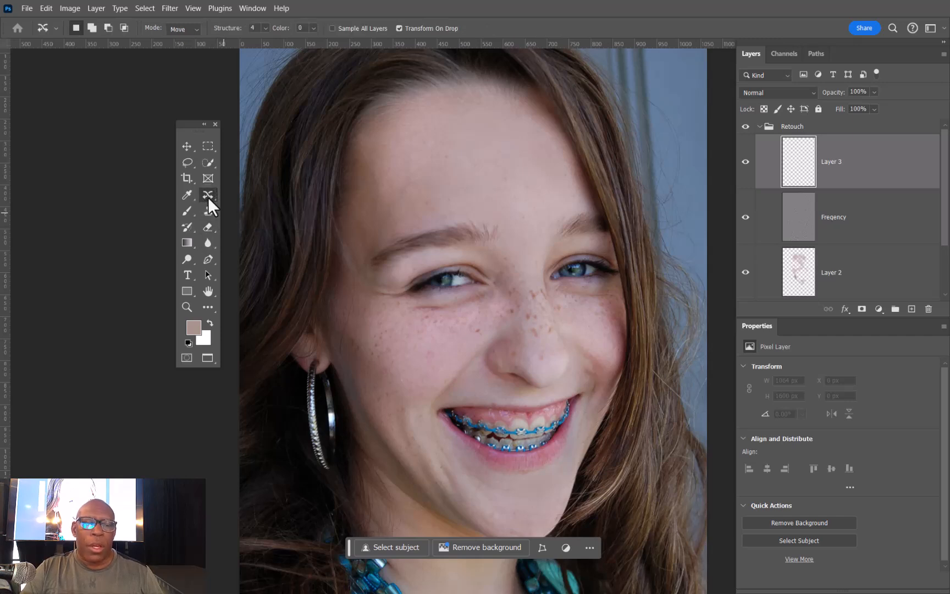
left_click(208, 197)
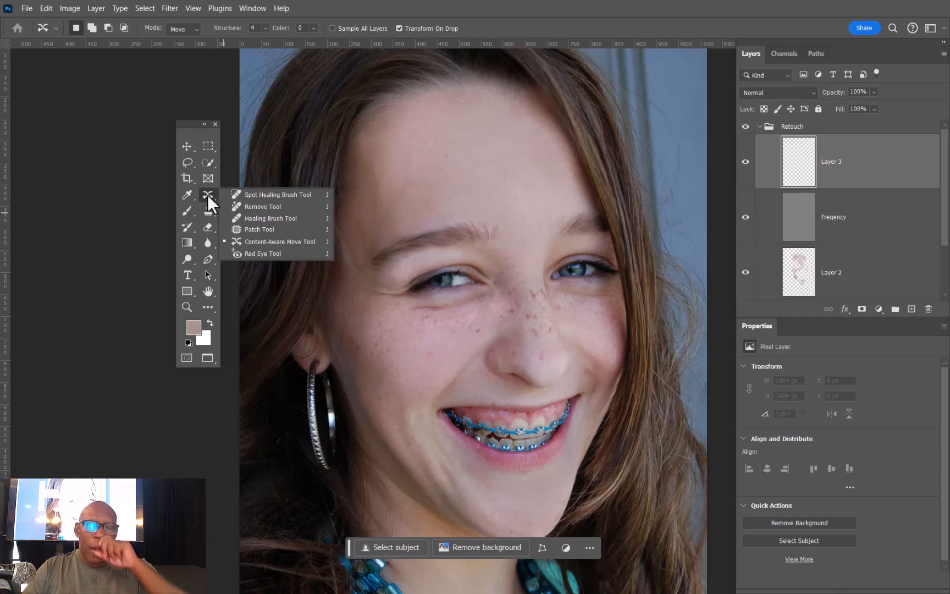
left_click(260, 208)
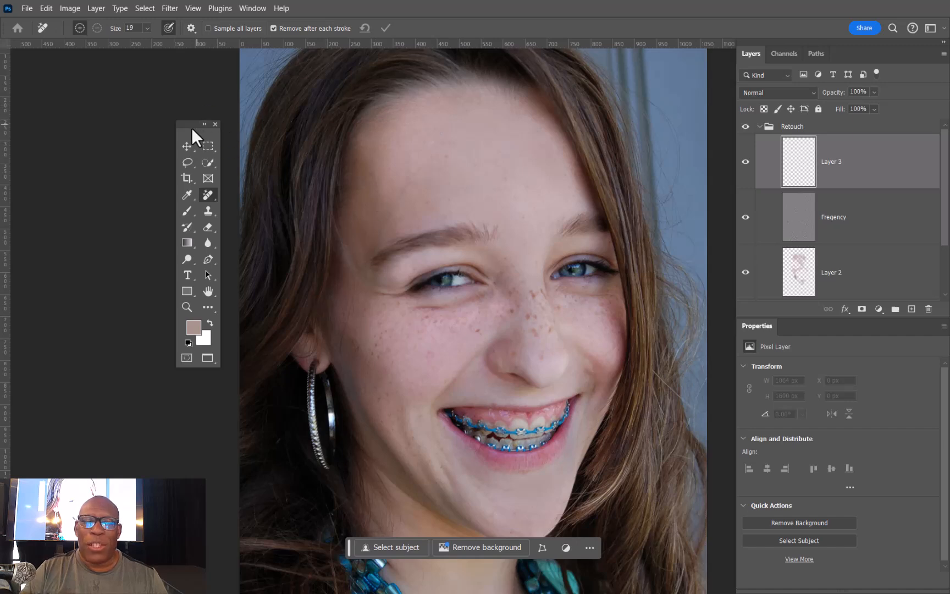
Step: Rename the new empty layer above Freqency as Remove Tool
left_click_drag(197, 123, 203, 116)
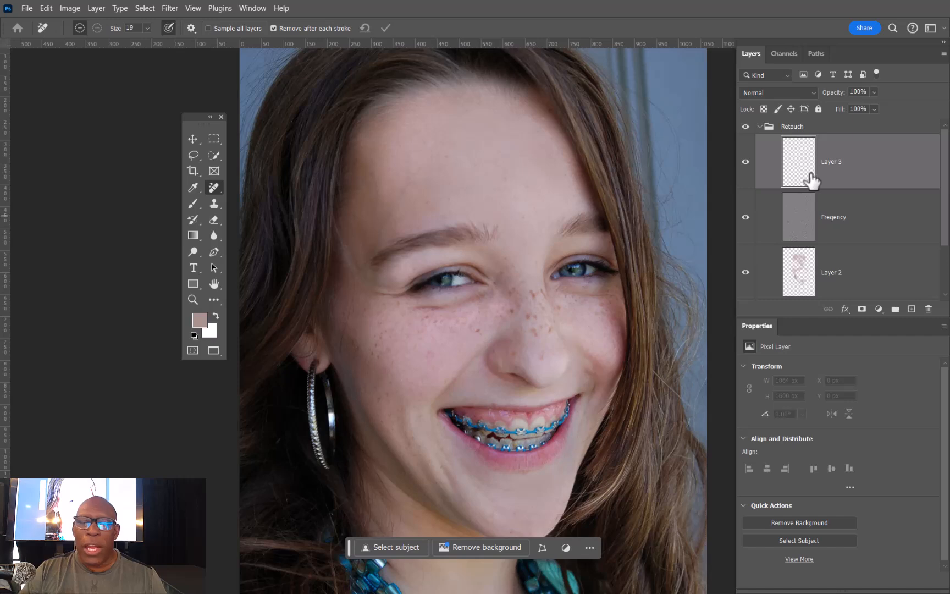
right_click(213, 188)
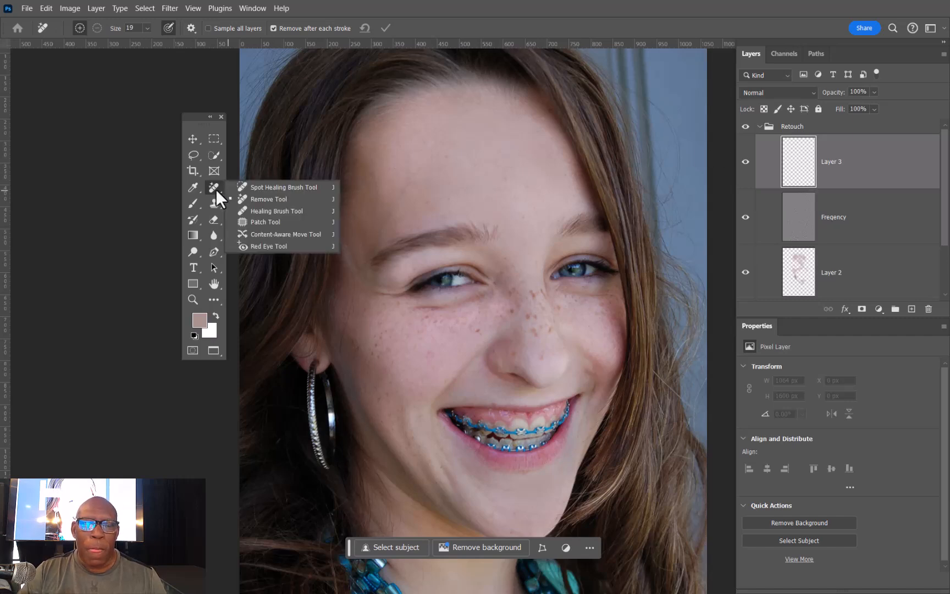
double_click(831, 162)
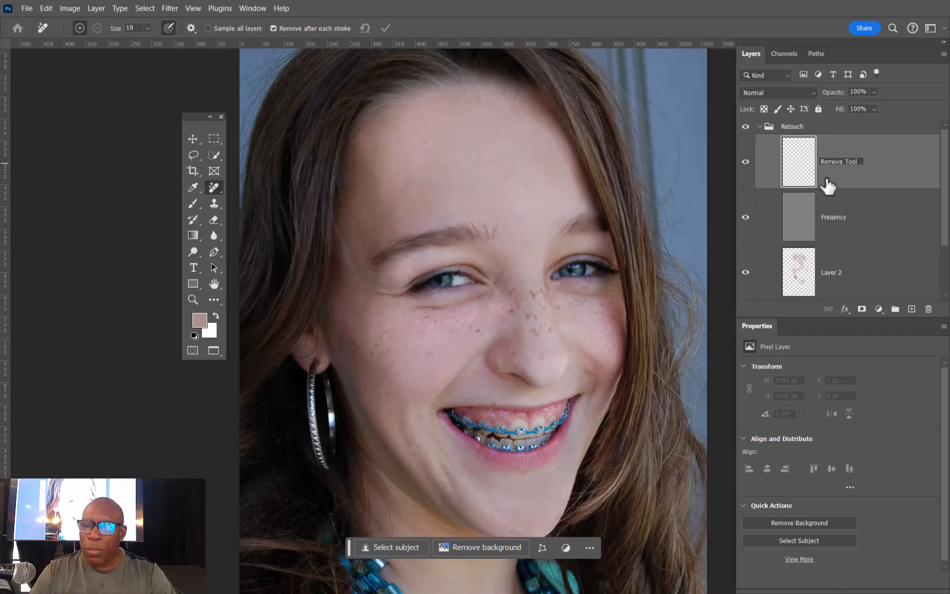
type("Remove Tool")
key("Return")
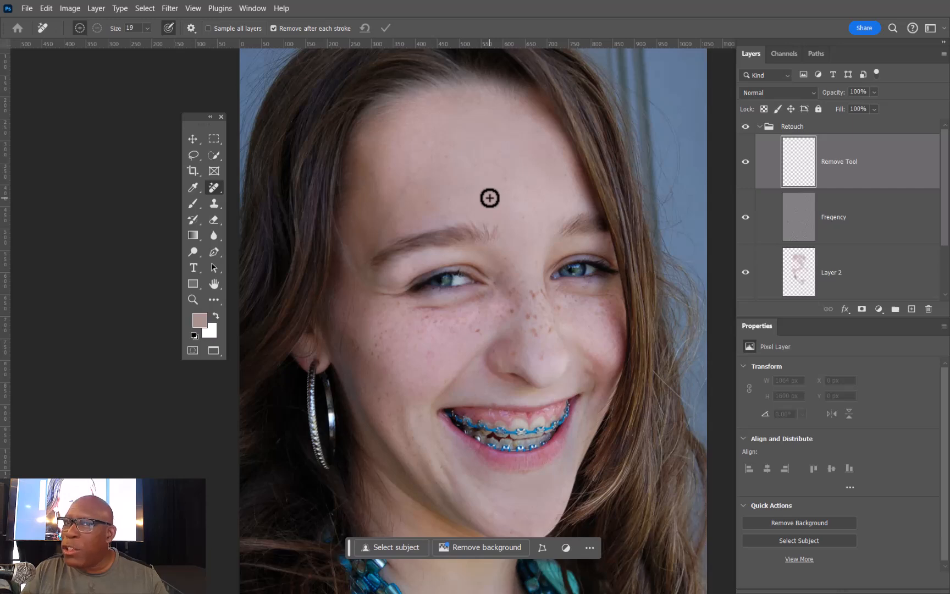
left_click_drag(488, 198, 488, 199)
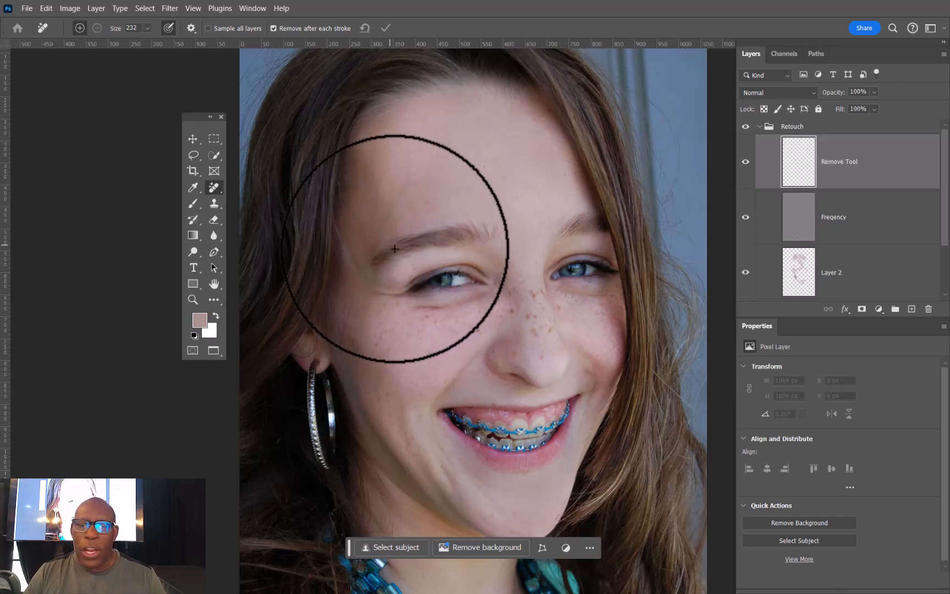
mouse_move(478, 198)
left_mouse_down()
mouse_move(475, 205)
mouse_move(490, 200)
mouse_move(490, 211)
mouse_move(472, 224)
left_mouse_up()
left_click(475, 205)
left_click(476, 232)
key("b")
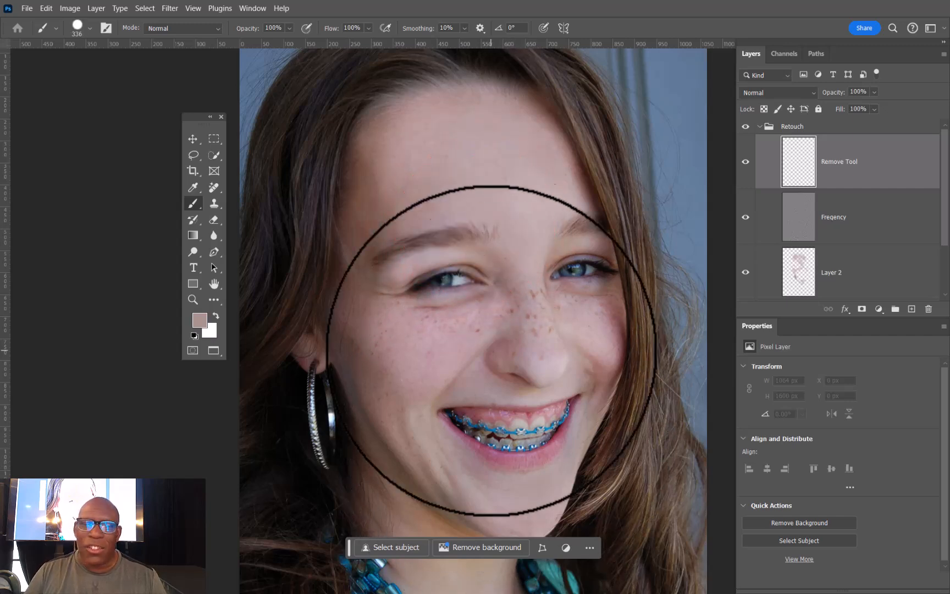
left_click(213, 186)
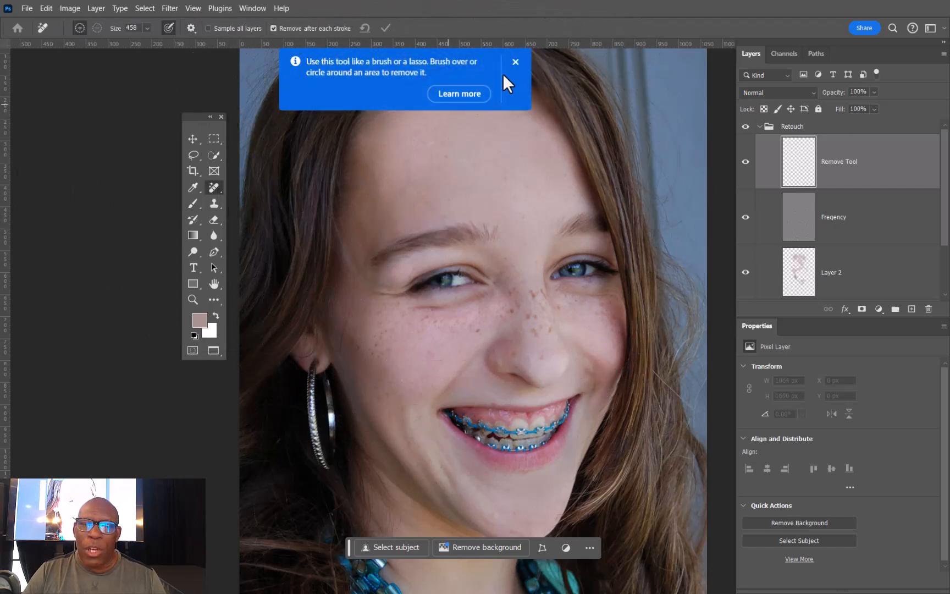
left_click(515, 62)
left_click_drag(462, 220, 463, 222)
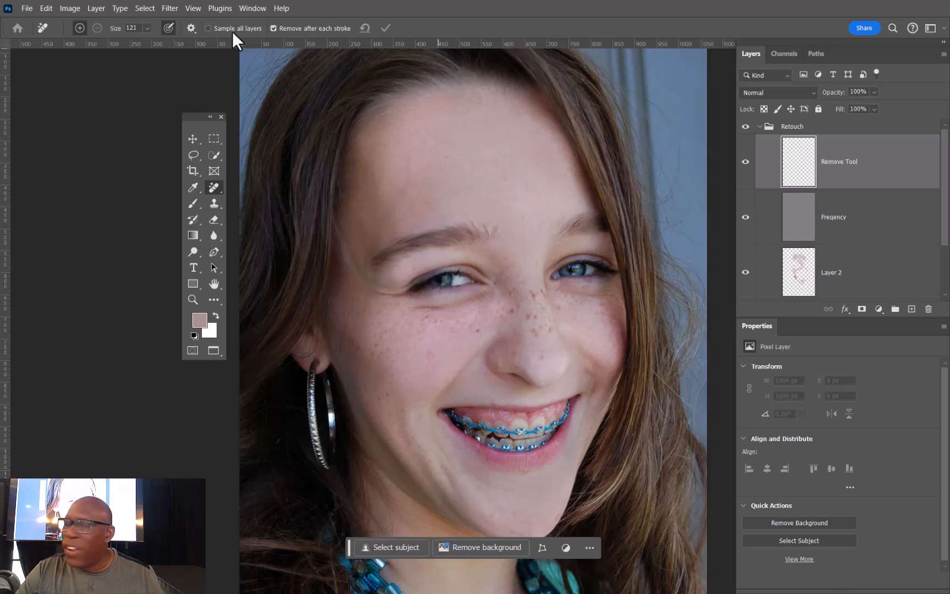
Step: Make the Remove Tool sample all layers and set its brush size to 14 for close work around the eyes and nose
left_click(209, 28)
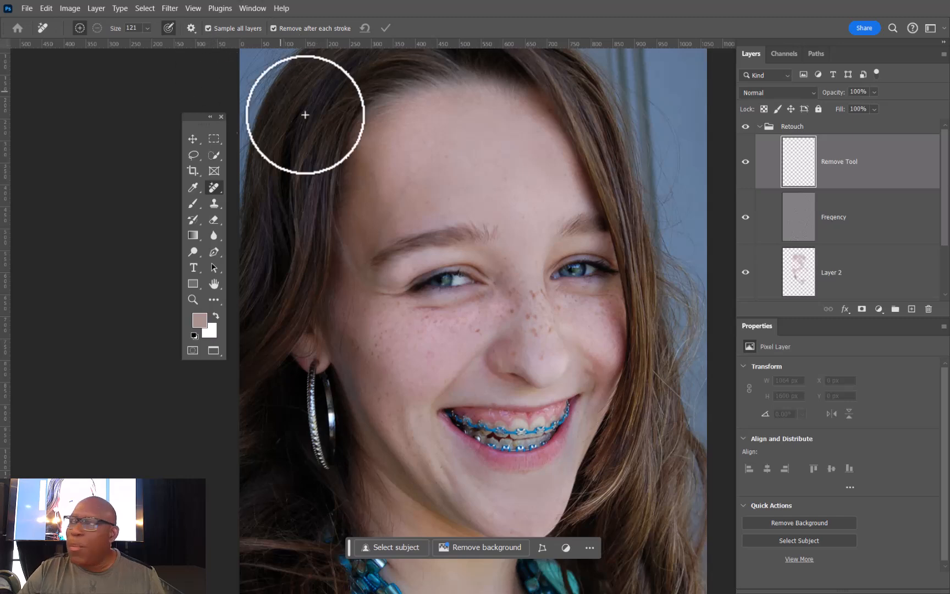
left_click(499, 231)
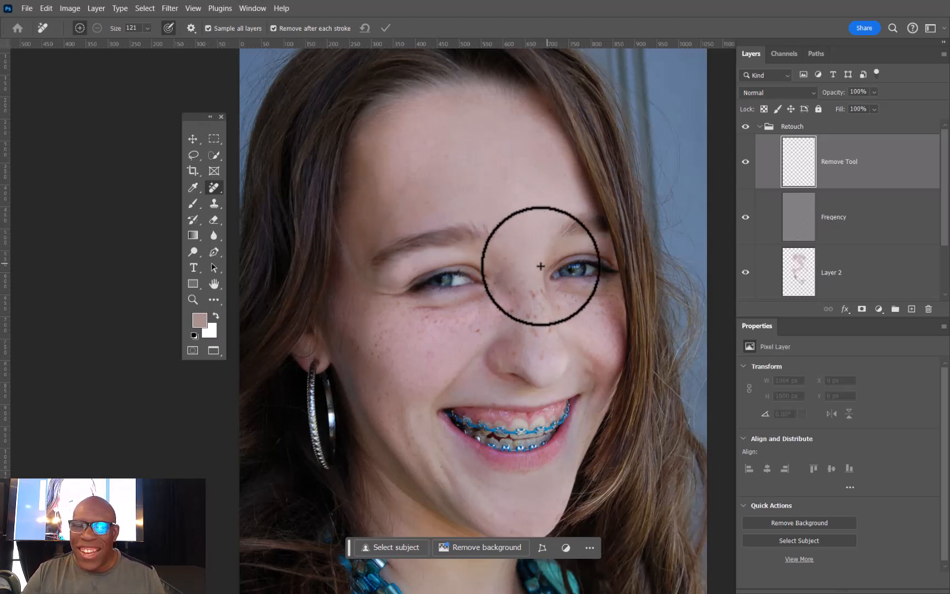
key("ctrl+space")
left_click_drag(515, 276, 556, 284)
left_click_drag(550, 218, 463, 213)
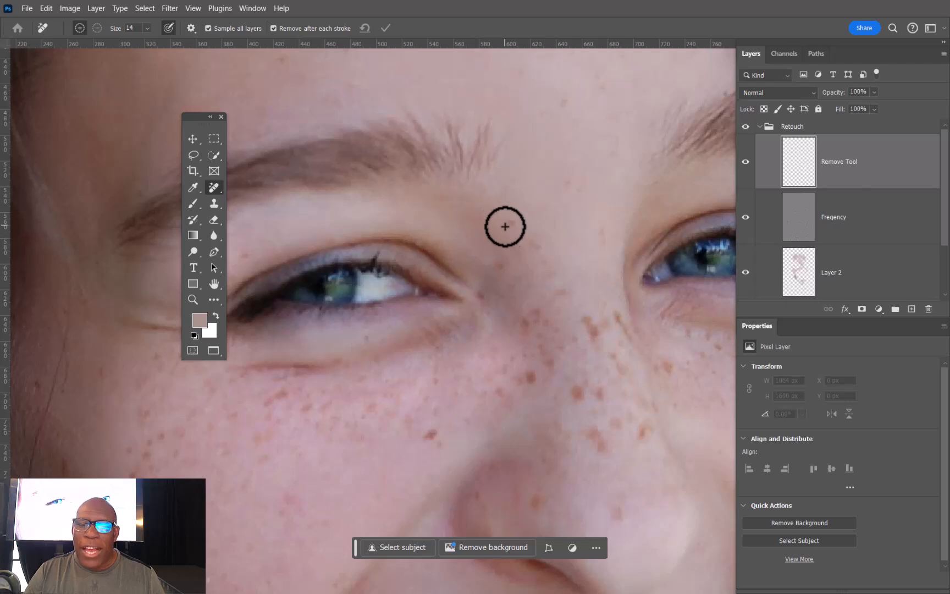
Step: Remove the freckles between the eyebrows and on the upper nose bridge between the eyes on the Remove Tool layer
left_click_drag(515, 224, 515, 221)
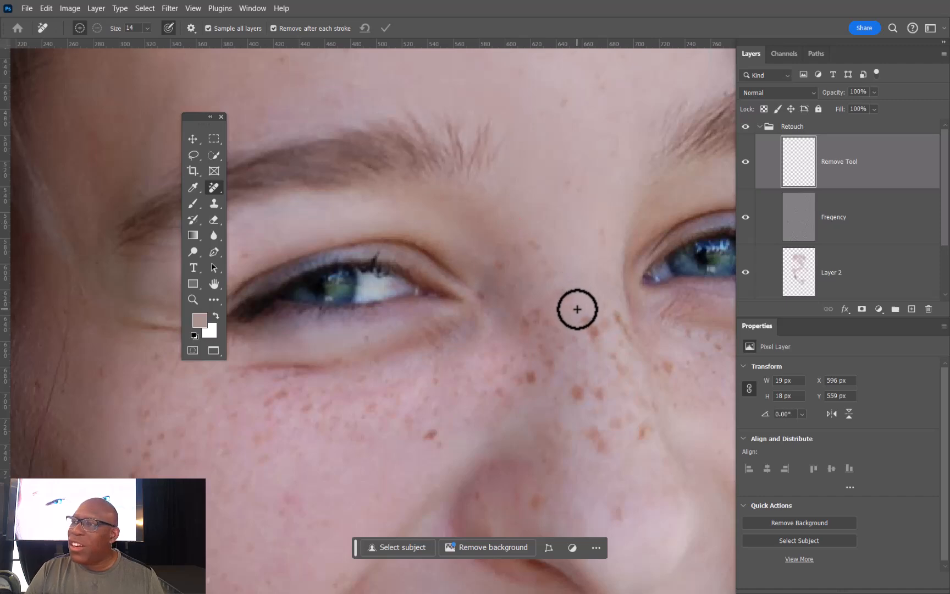
left_click_drag(536, 244, 501, 260)
left_click_drag(484, 294, 482, 291)
left_click_drag(526, 325, 533, 317)
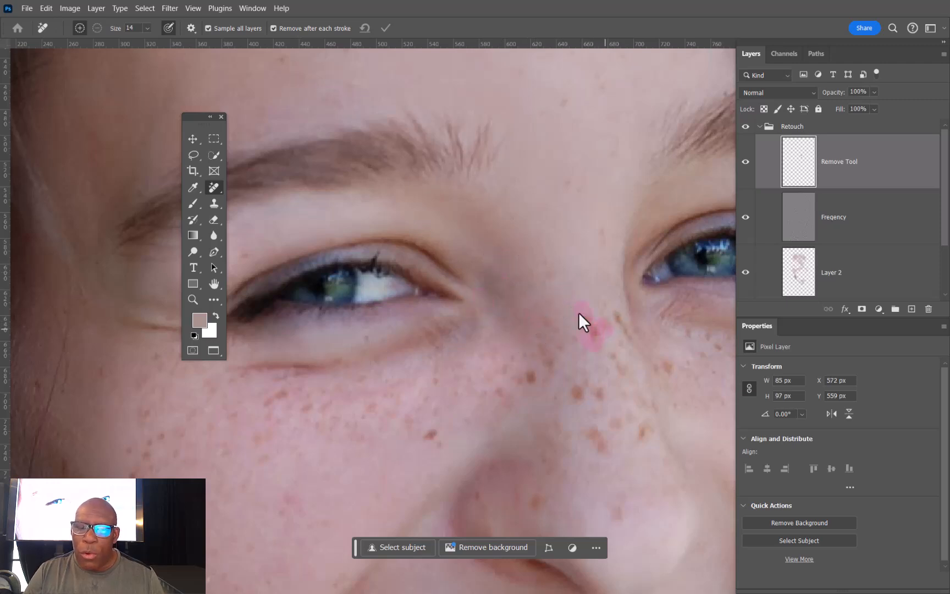
left_click_drag(612, 315, 611, 312)
left_click(619, 331)
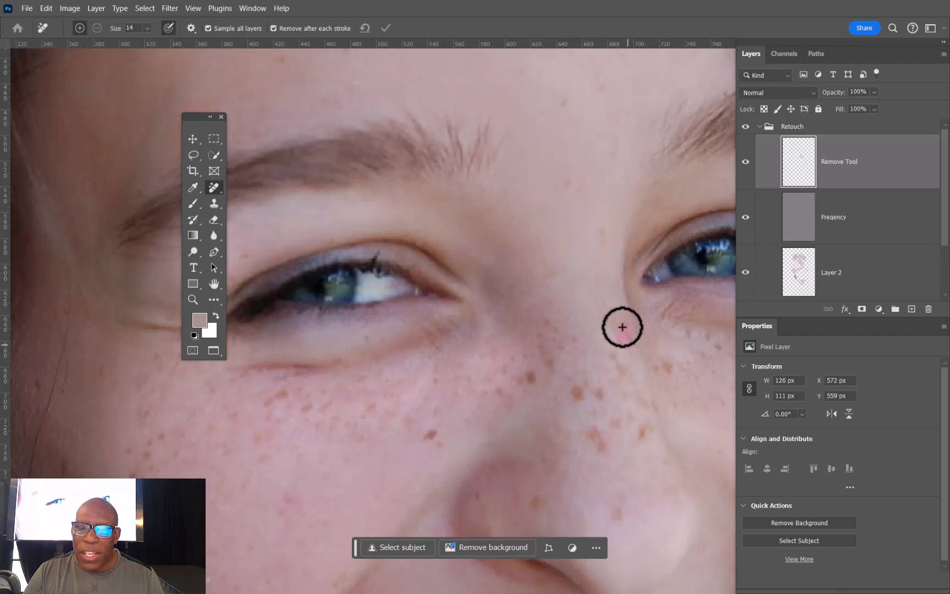
left_click(564, 185)
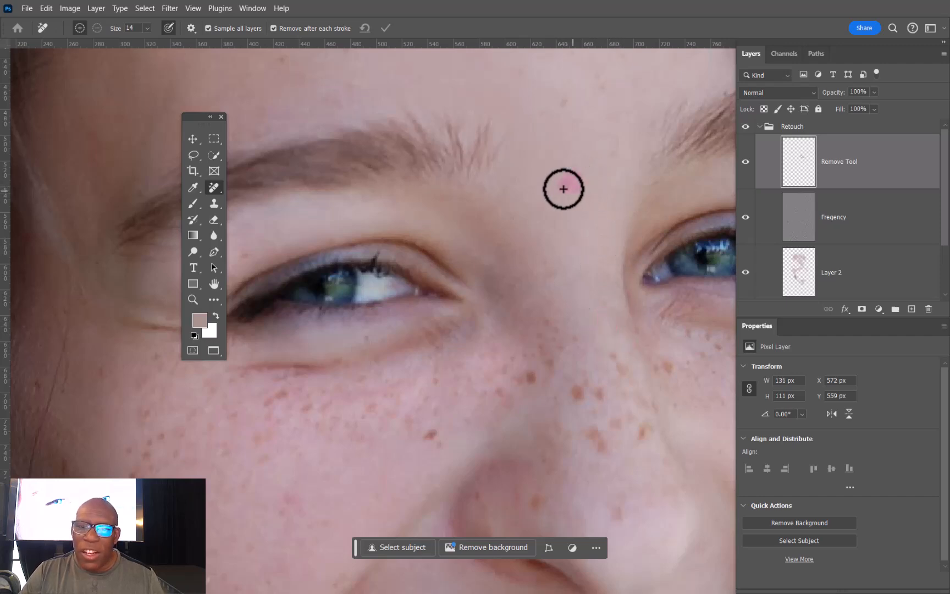
Step: Remove the freckles along the near side of the nose bridge and the inner cheek below the eye corner
left_click(539, 354)
left_click(556, 350)
left_click(568, 344)
left_click(552, 363)
left_click(533, 378)
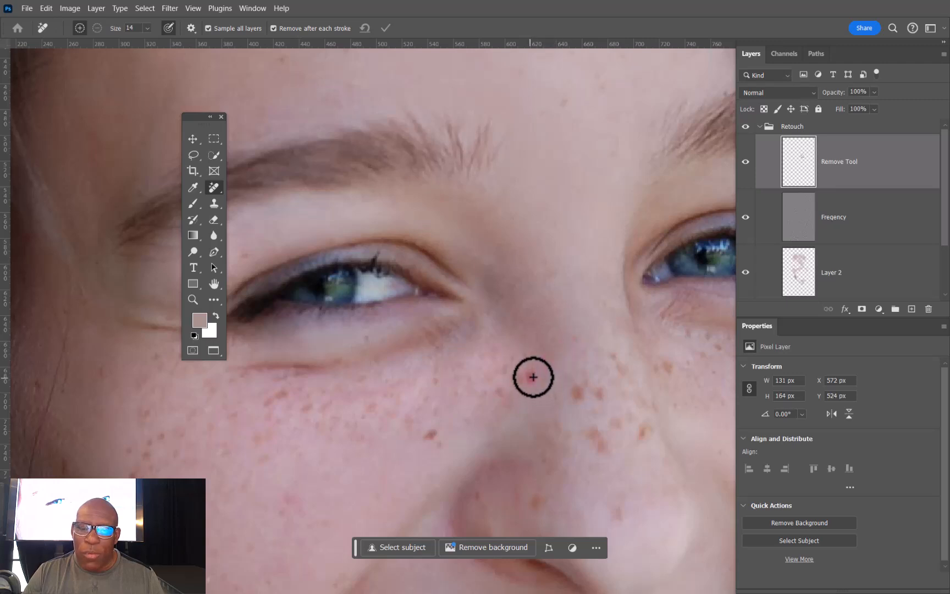
left_click(515, 379)
left_click(507, 370)
left_click(497, 373)
left_click(500, 344)
left_click(488, 358)
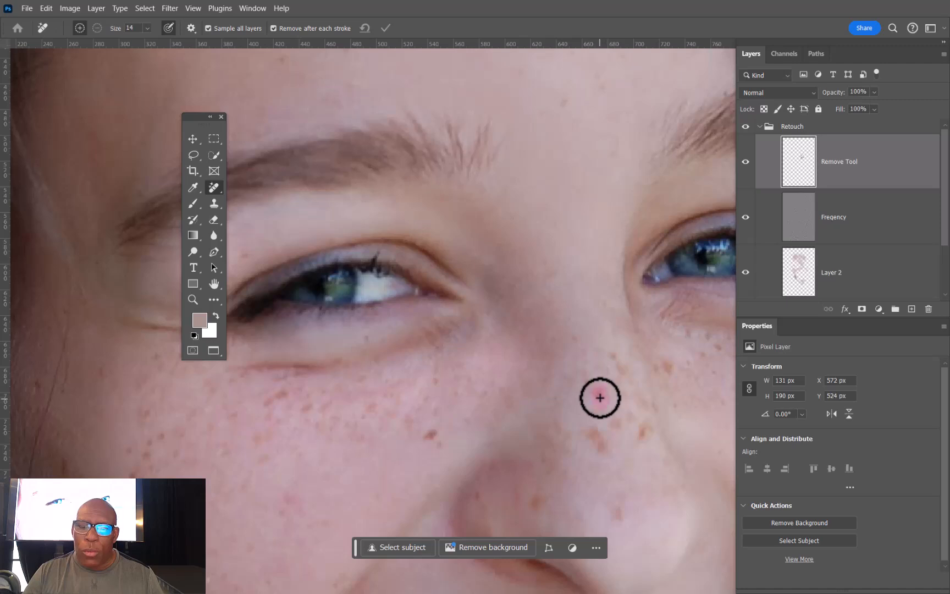
Step: Remove the remaining freckles along the middle and far side of the nose, down towards the nose tip
left_click(668, 374)
left_click(637, 432)
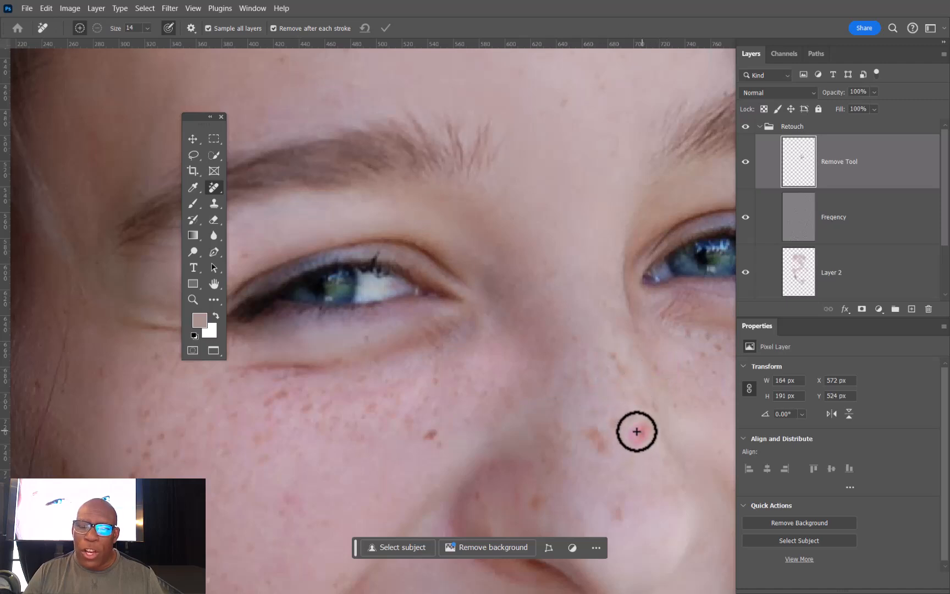
left_click(601, 454)
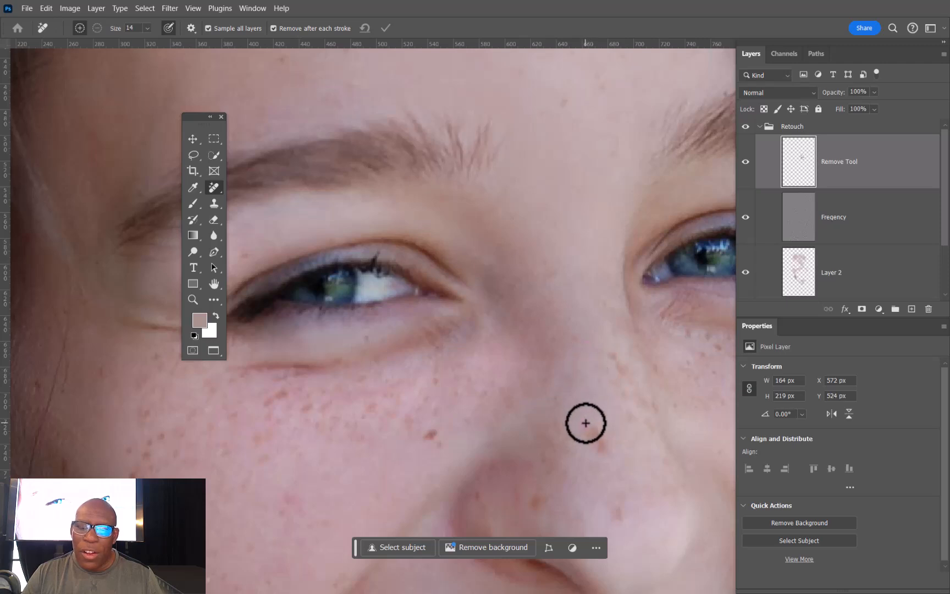
left_click_drag(611, 357, 616, 361)
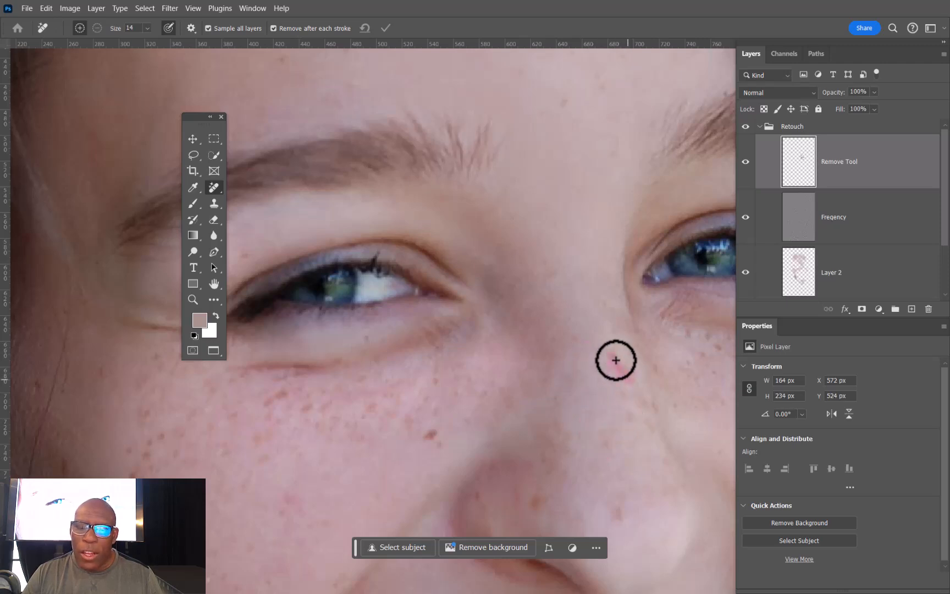
left_click(641, 407)
left_click(609, 436)
left_click(616, 516)
left_click(621, 498)
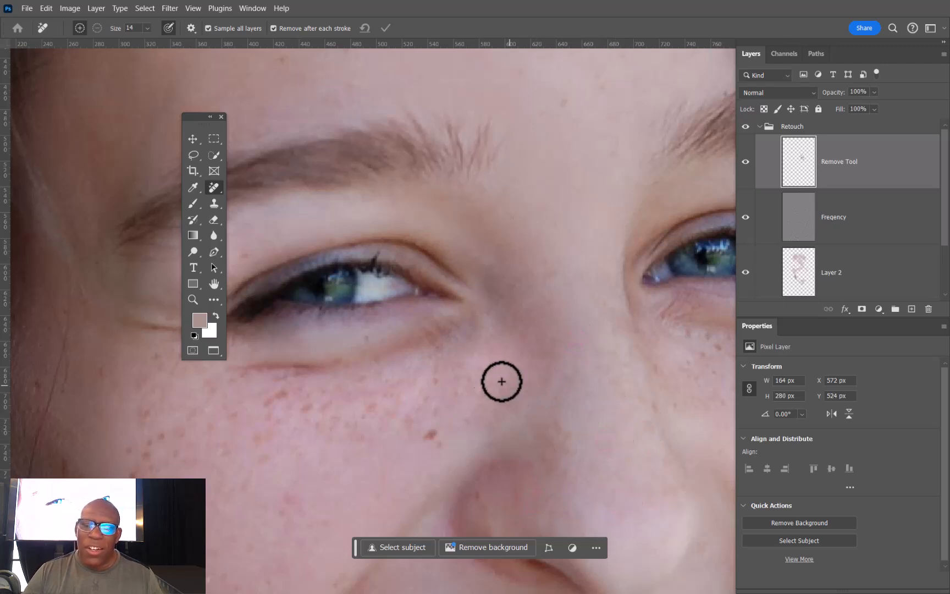
Step: Remove the dark freckle on the near cheek beside the nose and the small spots around it
left_click(439, 433)
scroll(515, 395, "down", 1)
mouse_move(514, 395)
left_mouse_down()
mouse_move(493, 404)
mouse_move(497, 352)
mouse_move(502, 380)
left_mouse_up()
left_click_drag(517, 432, 524, 434)
mouse_move(486, 326)
left_mouse_down()
mouse_move(507, 316)
mouse_move(513, 327)
mouse_move(495, 307)
left_mouse_up()
left_click_drag(458, 248, 568, 318)
left_click(472, 251)
left_click(498, 272)
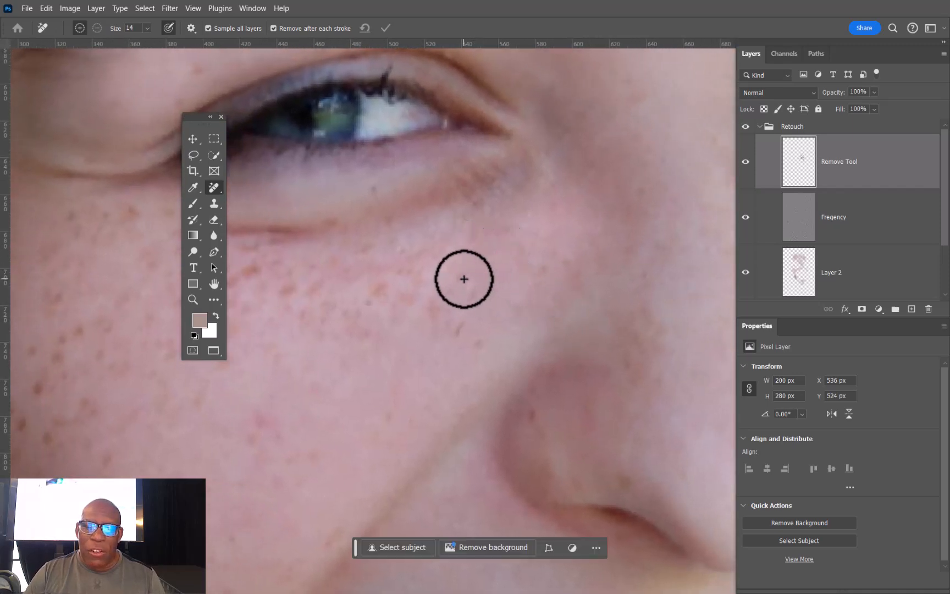
Step: Remove the leftover spots on the inner cheek below the near eye and around the near nostril
left_click(475, 345)
left_click(435, 312)
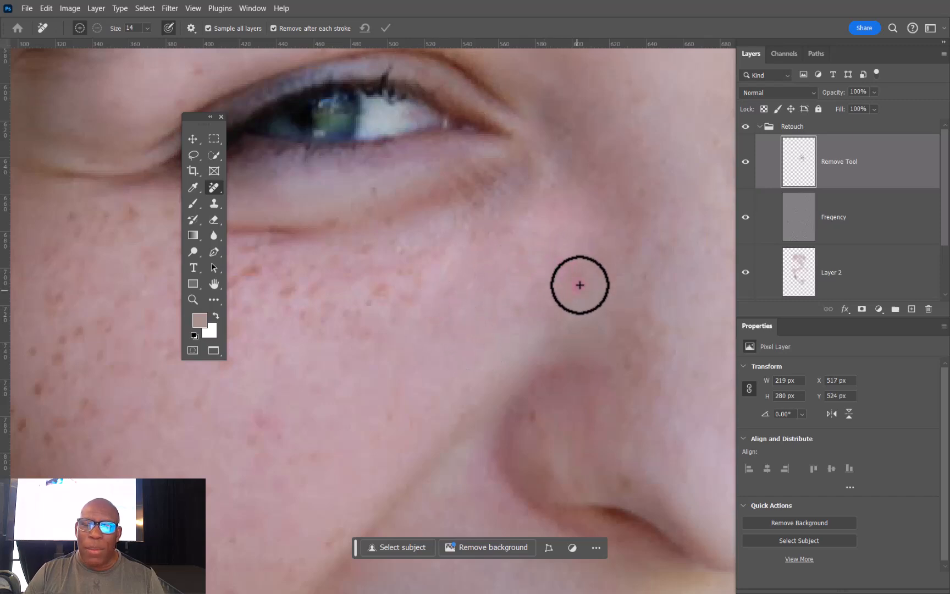
left_click(492, 230)
left_click(525, 415)
left_click(625, 483)
Step: Compare the face with and without the Remove Tool layer to check the freckle removal around the nose
key("ctrl+space")
left_click_drag(581, 335, 523, 321)
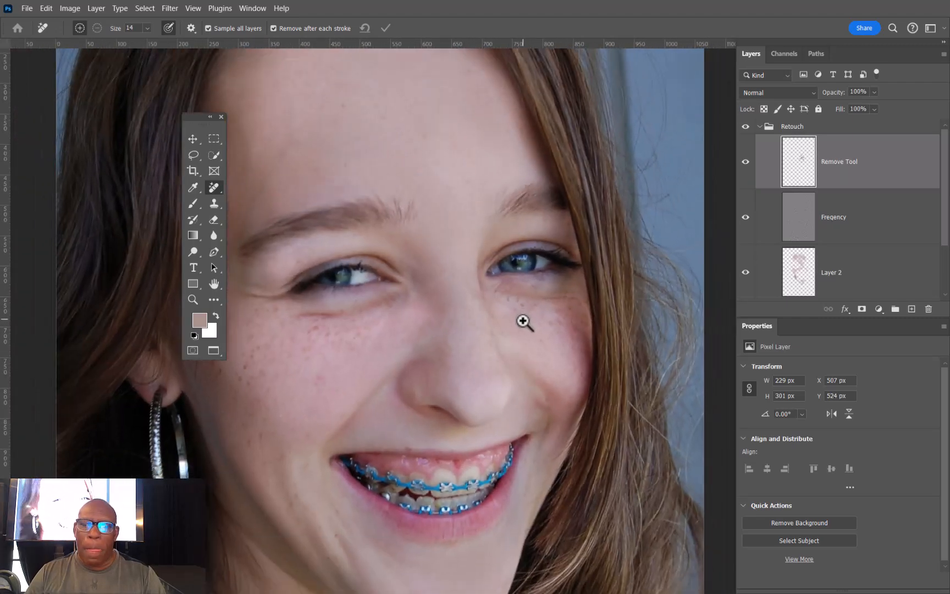
mouse_move(520, 251)
left_mouse_down()
mouse_move(538, 234)
mouse_move(529, 211)
left_mouse_up()
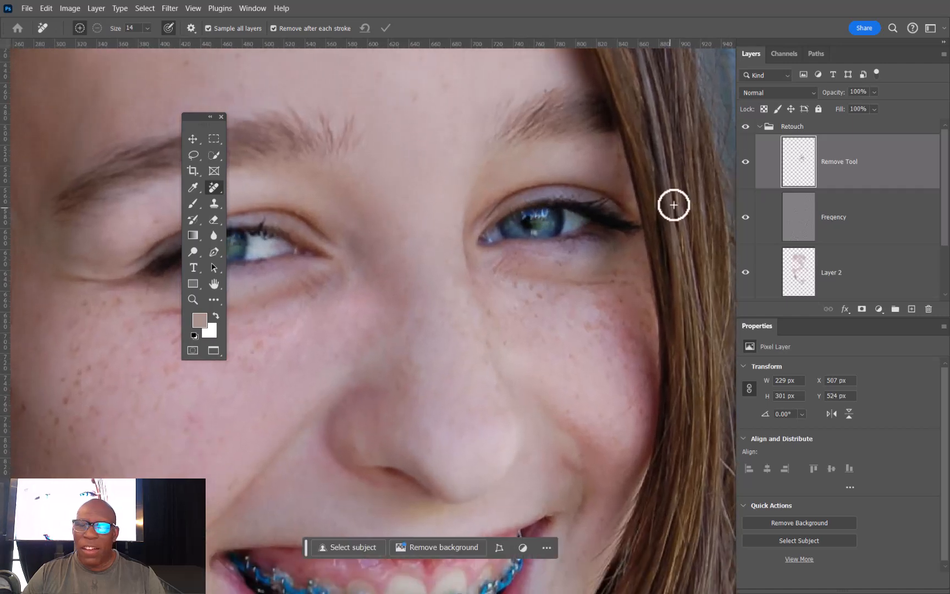
left_click(747, 165)
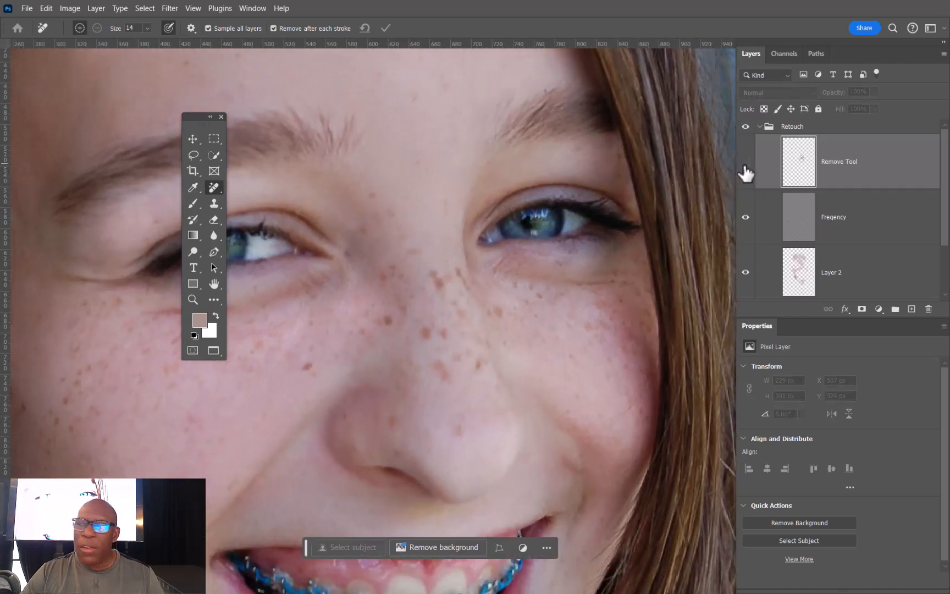
left_click(746, 165)
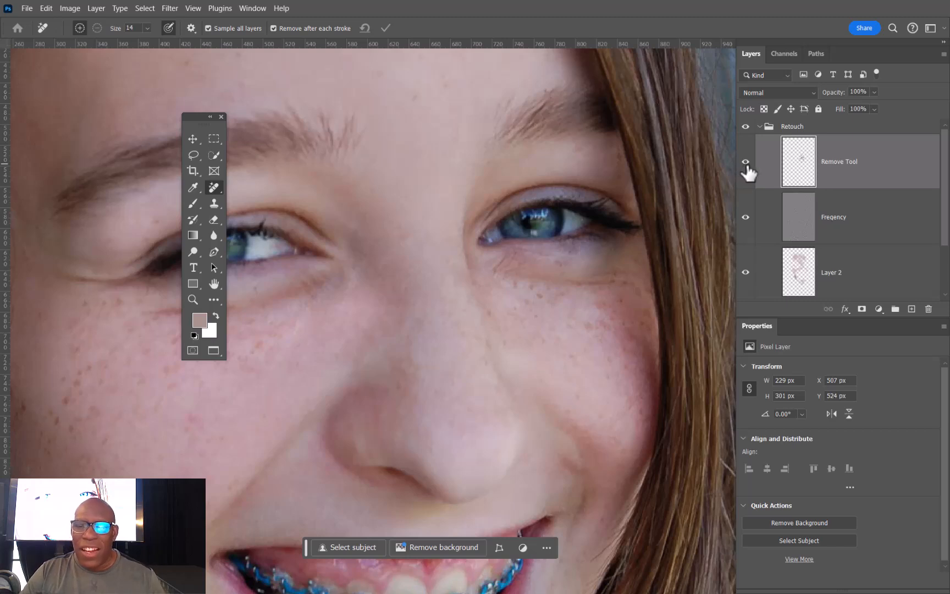
left_click(746, 162)
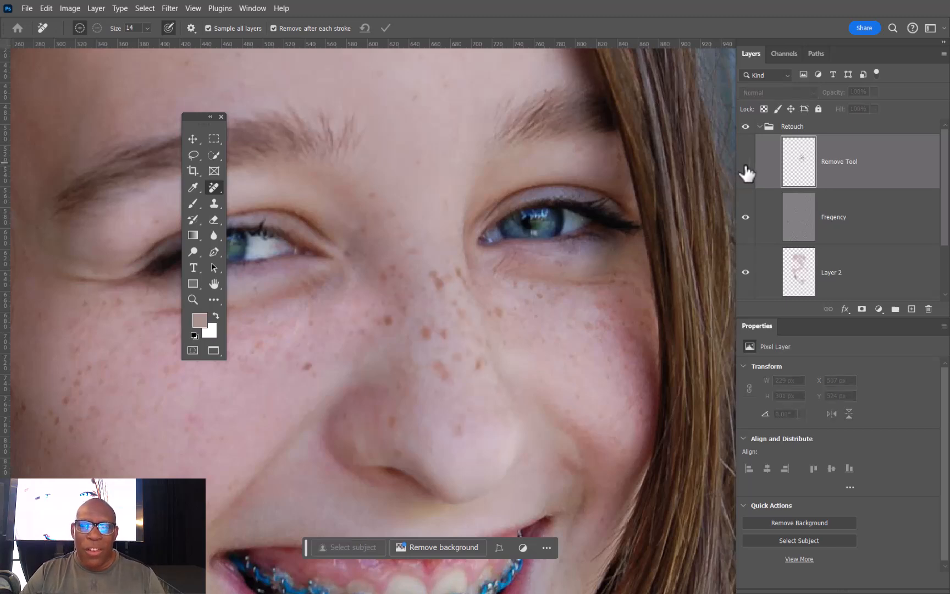
left_click(746, 163)
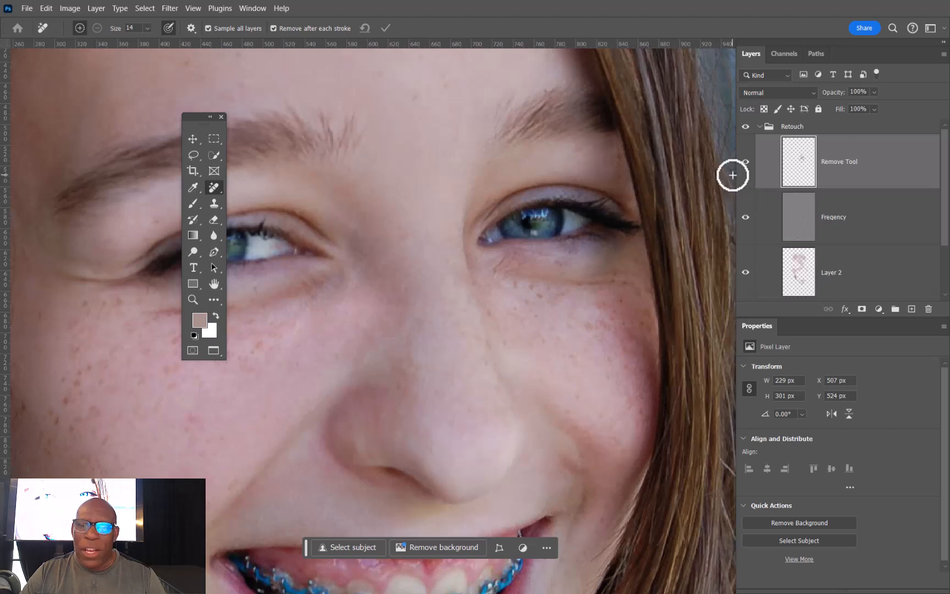
Step: Hide the Remove Tool layer and add a layer named Spot Healing Brush above it for work with that tool
left_click(746, 163)
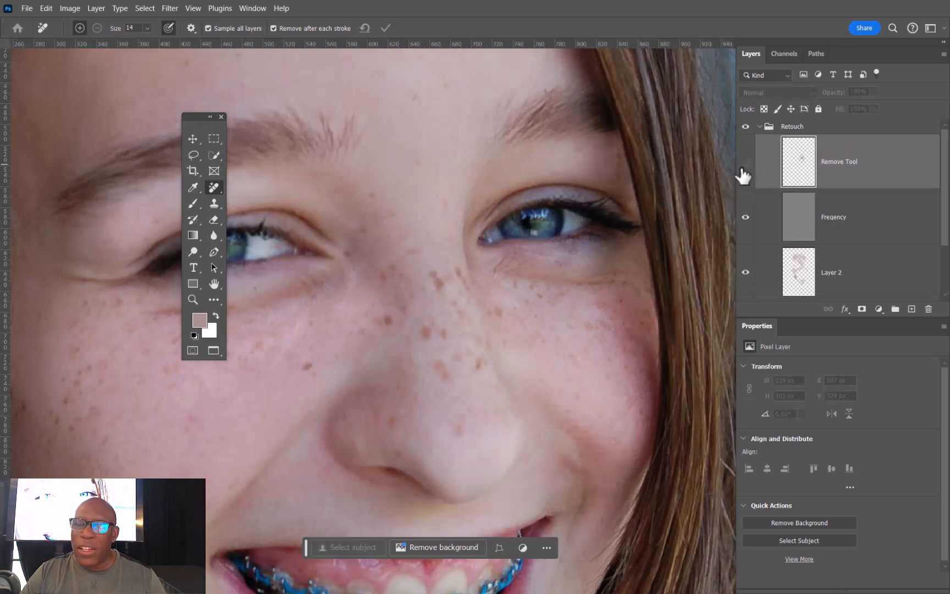
left_click(912, 310)
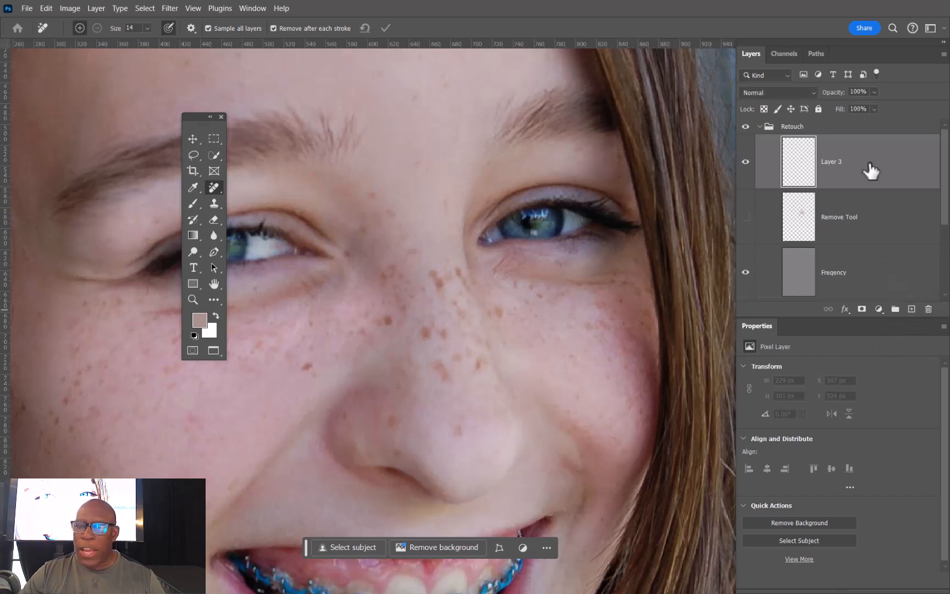
right_click(214, 187)
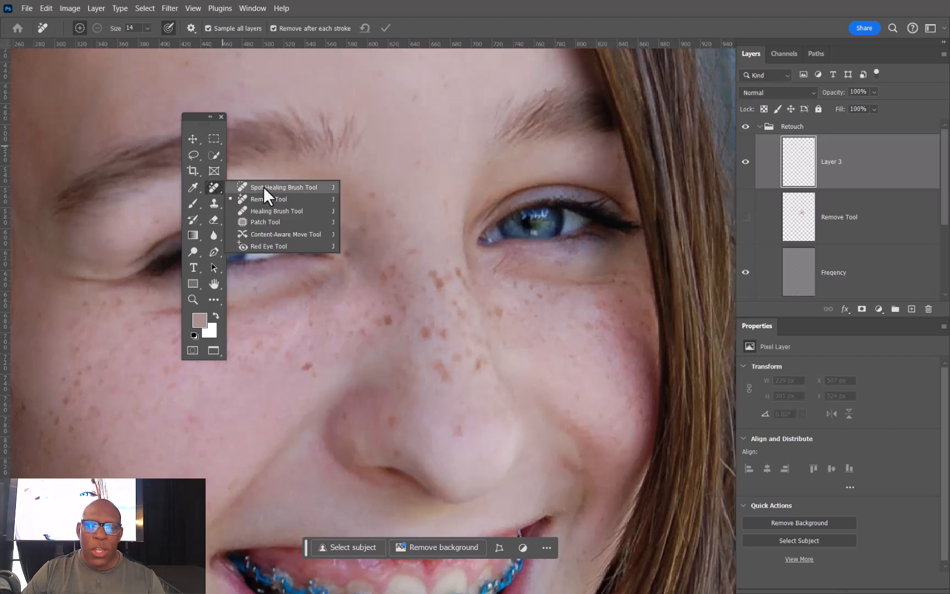
left_click(272, 190)
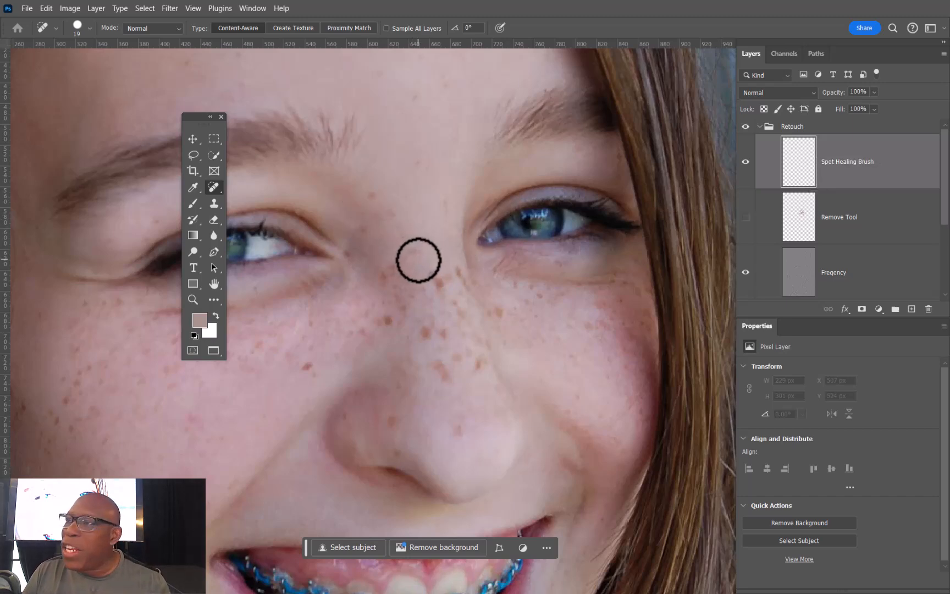
Step: Make the Content-Aware Spot Healing Brush sample all layers with a soft brush of size 19 for the nose area
left_click(421, 227)
mouse_move(420, 231)
left_mouse_down()
mouse_move(480, 231)
mouse_move(471, 191)
mouse_move(470, 201)
left_mouse_up()
mouse_move(428, 282)
left_mouse_down()
mouse_move(476, 287)
mouse_move(477, 275)
mouse_move(477, 300)
mouse_move(461, 300)
mouse_move(459, 264)
mouse_move(456, 330)
mouse_move(456, 284)
left_mouse_up()
left_click_drag(435, 75, 435, 74)
left_click_drag(458, 240, 363, 246)
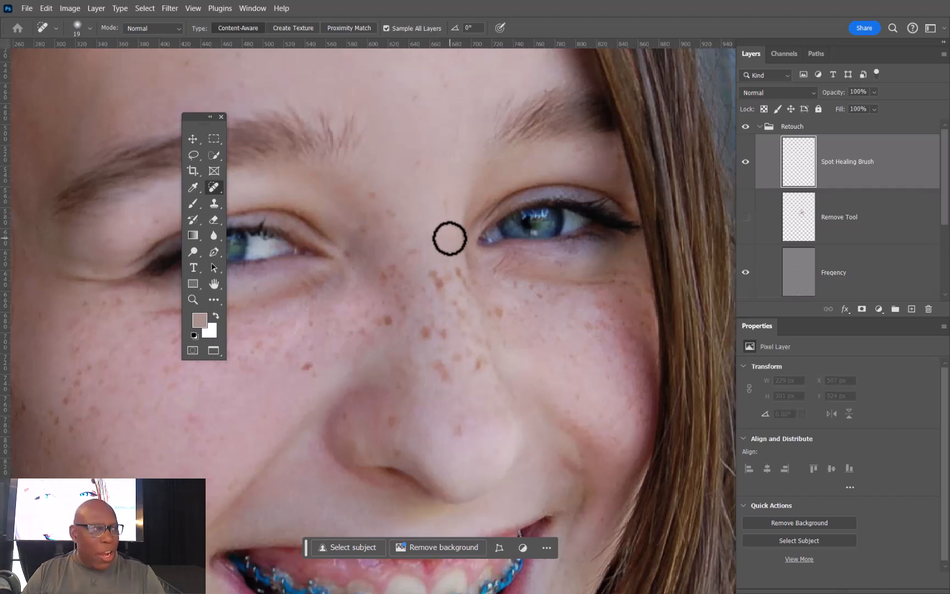
left_click_drag(443, 255, 467, 221)
mouse_move(418, 242)
left_mouse_down()
mouse_move(481, 257)
mouse_move(467, 244)
left_mouse_up()
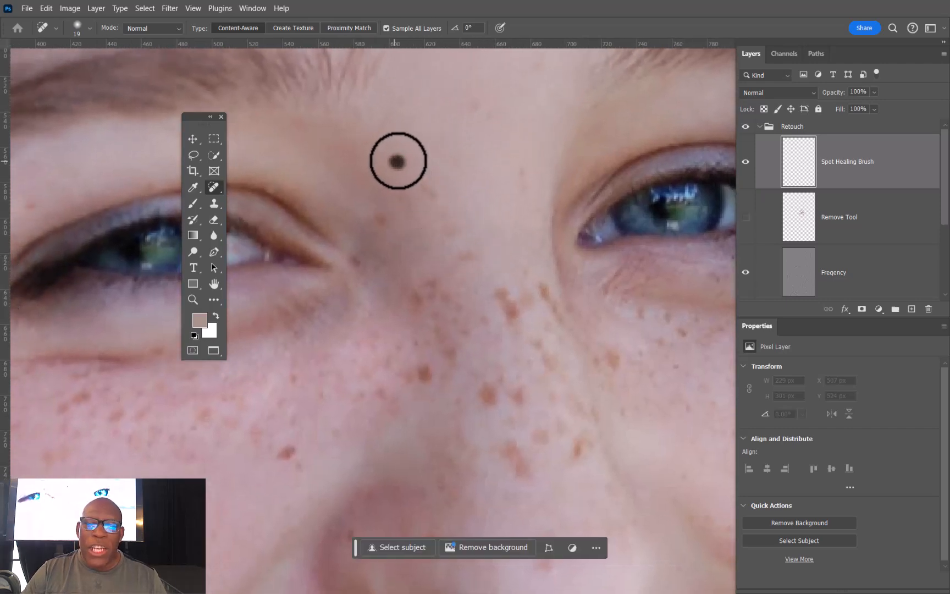
Step: Heal the freckles between the eyebrows and on the upper nose bridge on the Spot Healing Brush layer
left_click(397, 162)
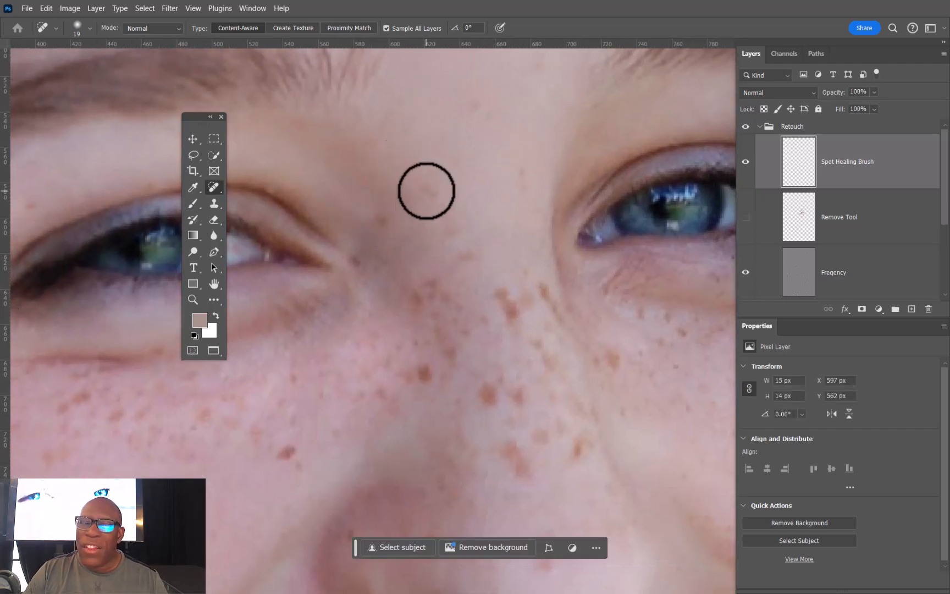
left_click(428, 193)
left_click(381, 218)
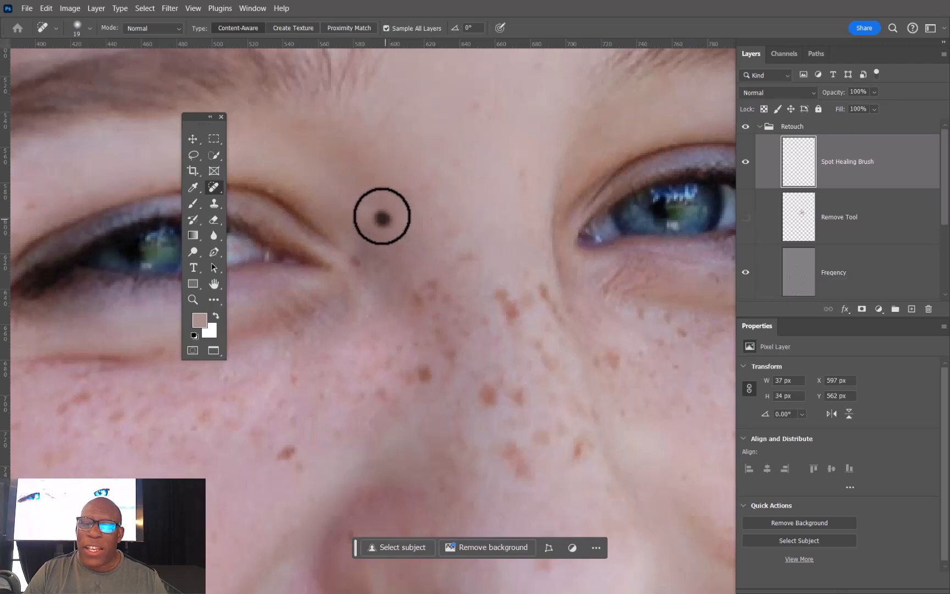
left_click_drag(355, 259, 359, 265)
left_click_drag(522, 196, 523, 171)
left_click(486, 119)
left_click(482, 102)
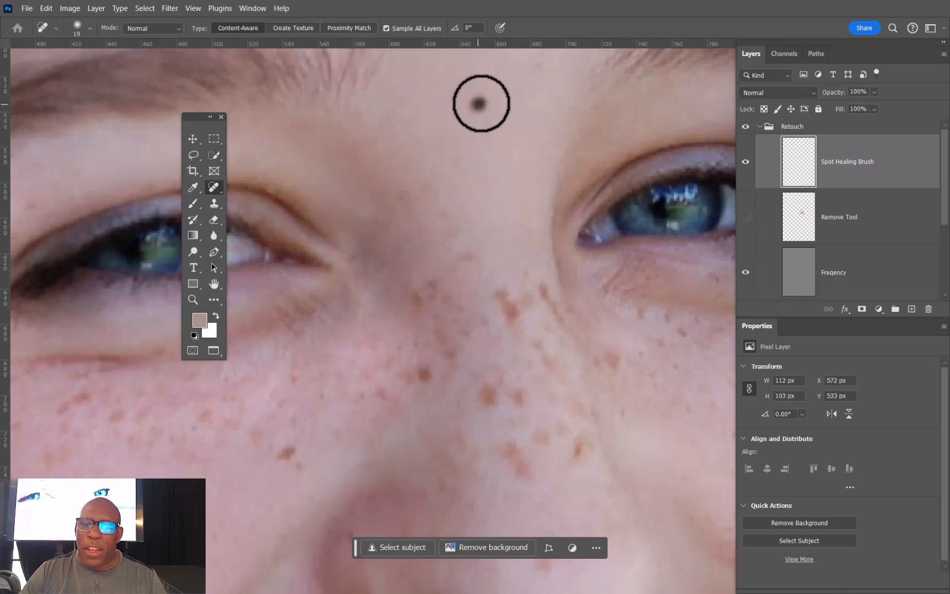
Step: Heal the cluster of freckles along the near side of the nose bridge, just below the inner eye corner
left_click(464, 258)
left_click(435, 287)
left_click(440, 300)
left_click(452, 308)
left_click(478, 320)
left_click(464, 332)
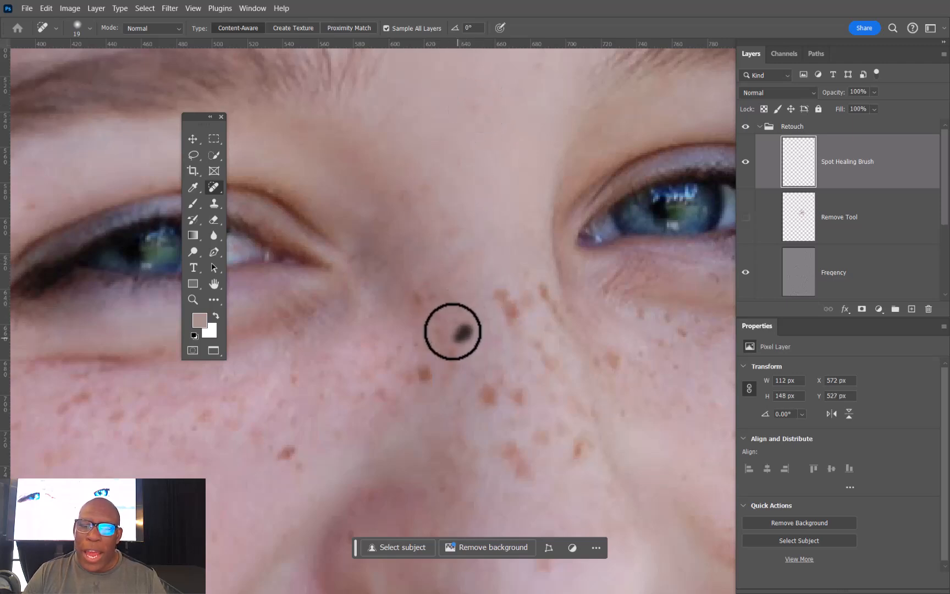
left_click(416, 293)
left_click(427, 278)
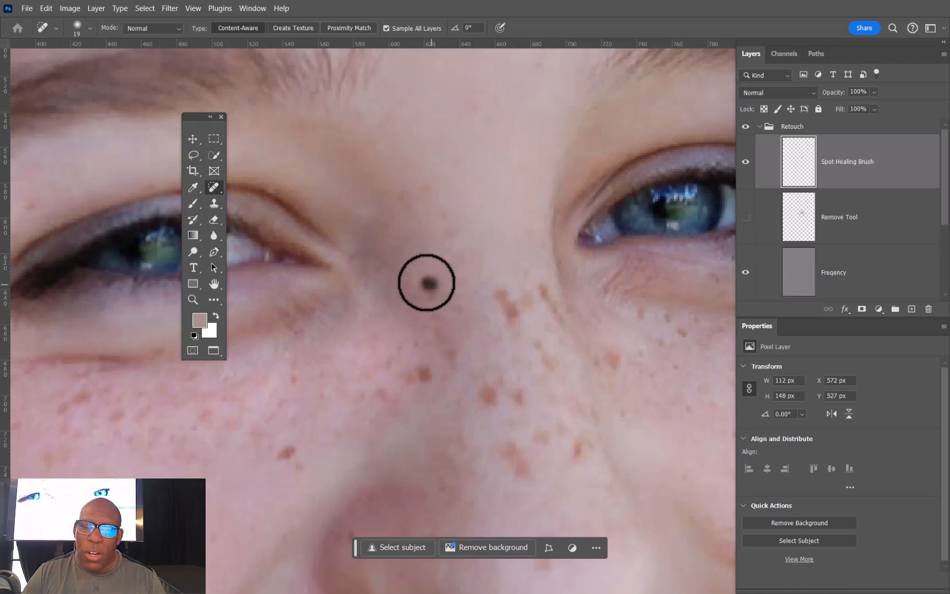
left_click(430, 301)
left_click(435, 324)
left_click(438, 336)
left_click(450, 358)
Step: Heal the freckles on the far side of the nose bridge and the two dark ones mid-nose
left_click(502, 295)
left_click(517, 306)
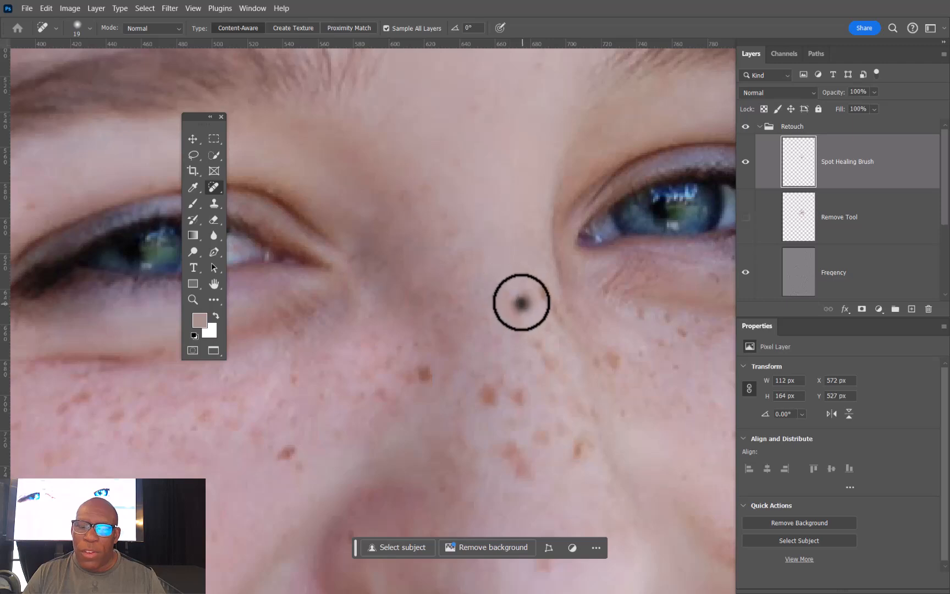
left_click(544, 294)
left_click(511, 301)
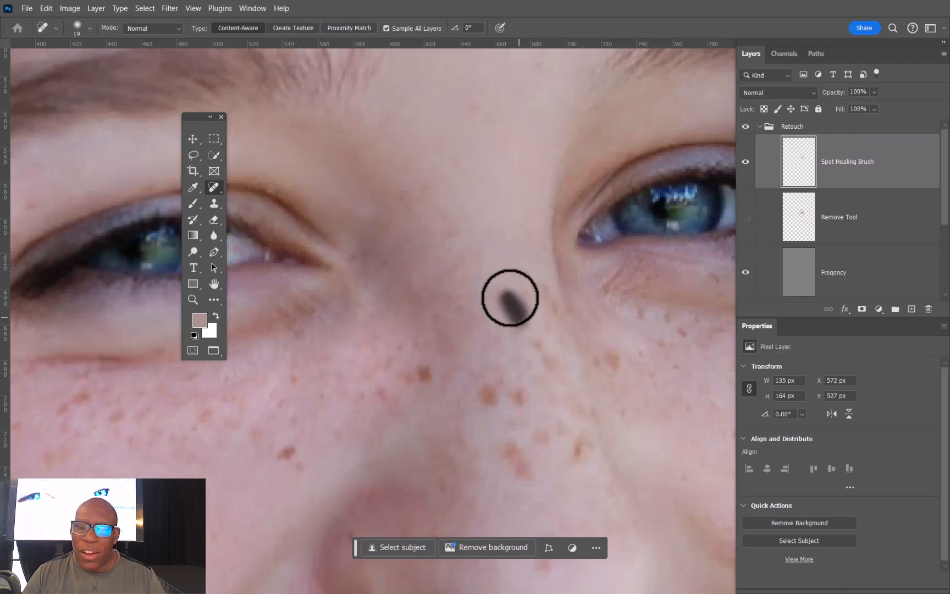
left_click(535, 350)
left_click(549, 368)
left_click(489, 393)
left_click(517, 397)
Step: Heal the dark freckle on the near side of the nose and the small spots on the adjoining inner cheek
left_click(431, 376)
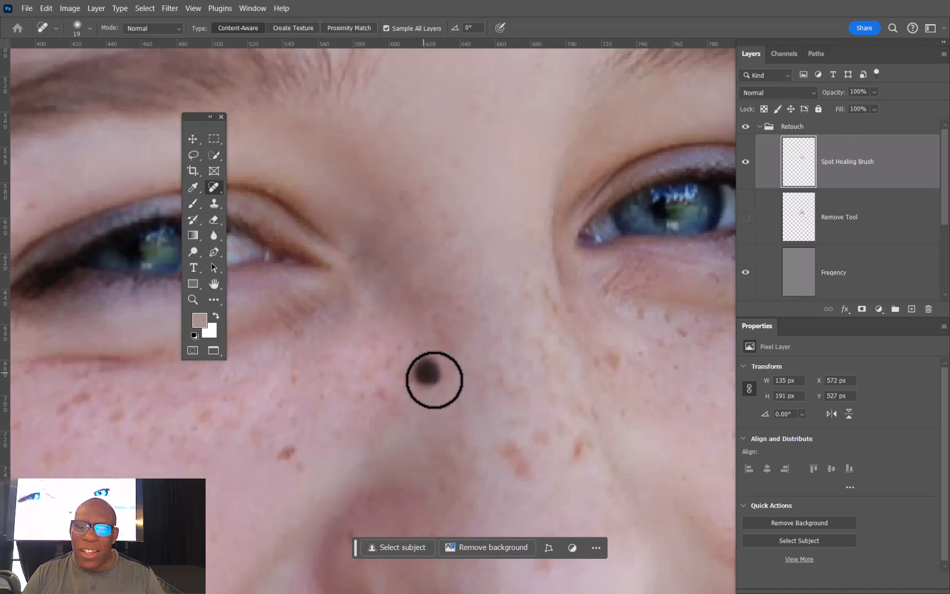
left_click(417, 346)
left_click(399, 344)
left_click(391, 365)
left_click(408, 381)
left_click(382, 389)
left_click(355, 401)
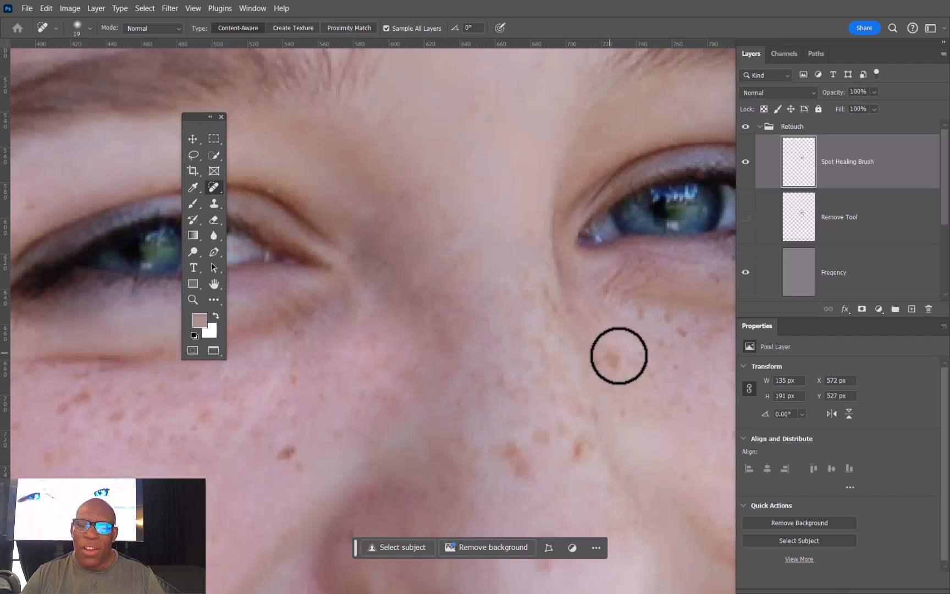
Step: Heal the freckles along the far side of the nose and its lower middle, including the one beside it on the far cheek
left_click(612, 354)
left_click(594, 416)
left_click(580, 451)
left_click(576, 408)
left_click(561, 428)
left_click(540, 438)
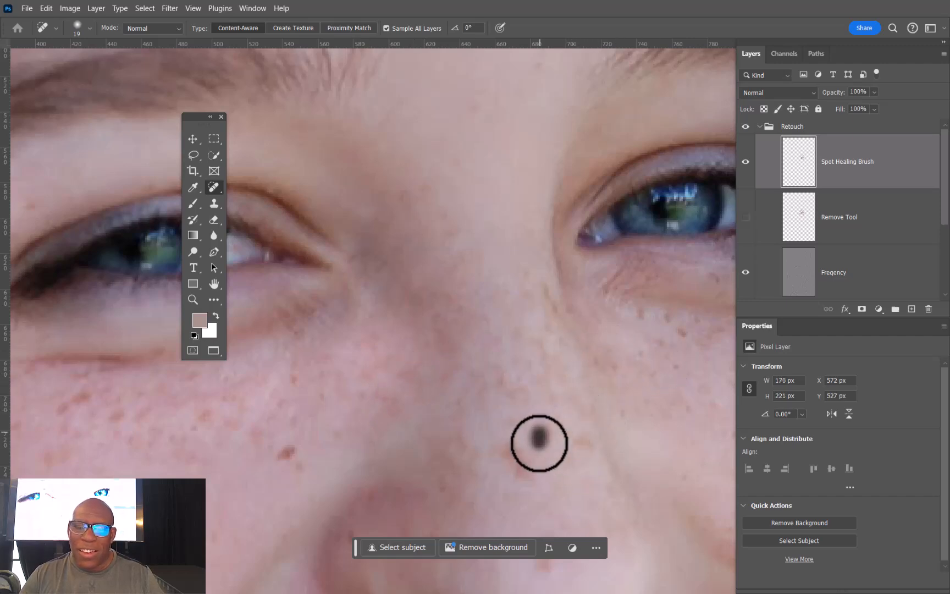
left_click_drag(505, 455, 510, 452)
left_click(504, 384)
left_click_drag(520, 329, 515, 371)
left_click_drag(510, 335, 506, 357)
Step: Heal the dark freckle and nearby spots on the near cheek, plus the small freckles below the far eye
left_click(289, 450)
left_click(294, 379)
left_click(261, 434)
left_click(644, 314)
left_click(670, 319)
left_click(672, 341)
left_click(704, 348)
left_click(682, 333)
left_click(613, 370)
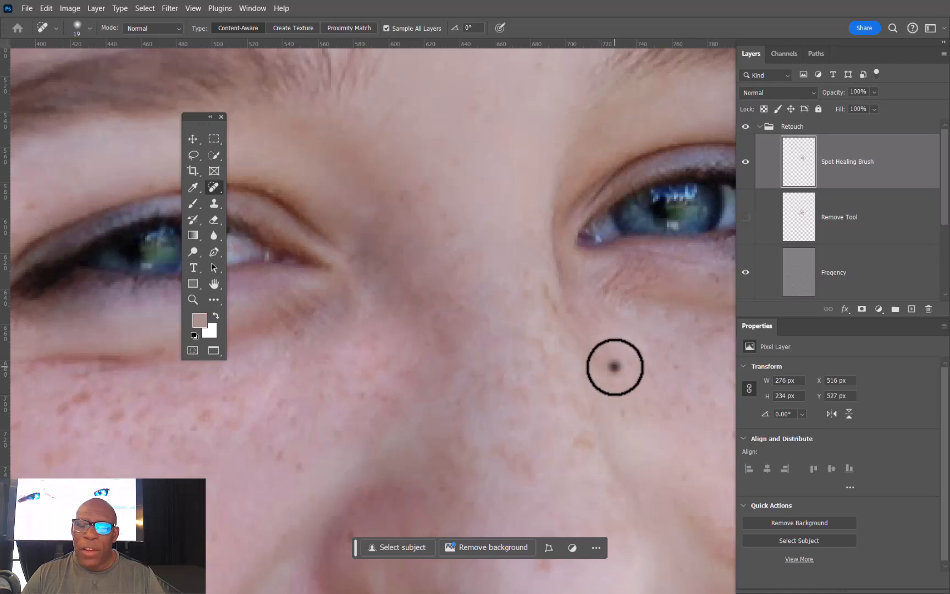
Step: Touch up the remaining faint spots on the nose bridge beside the far eye corner and between the eyes
left_click(548, 281)
left_click(554, 315)
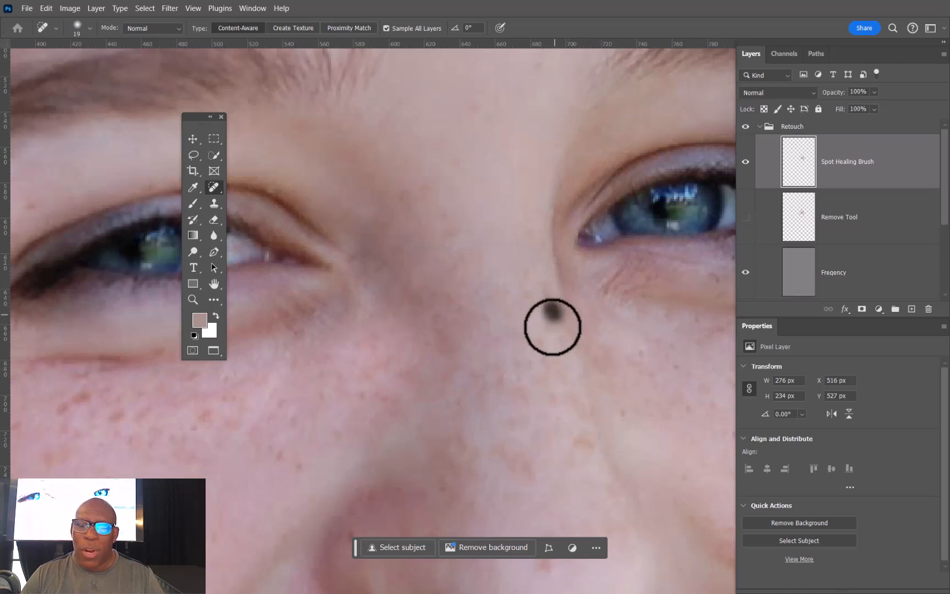
left_click(452, 229)
left_click(443, 219)
left_click(424, 188)
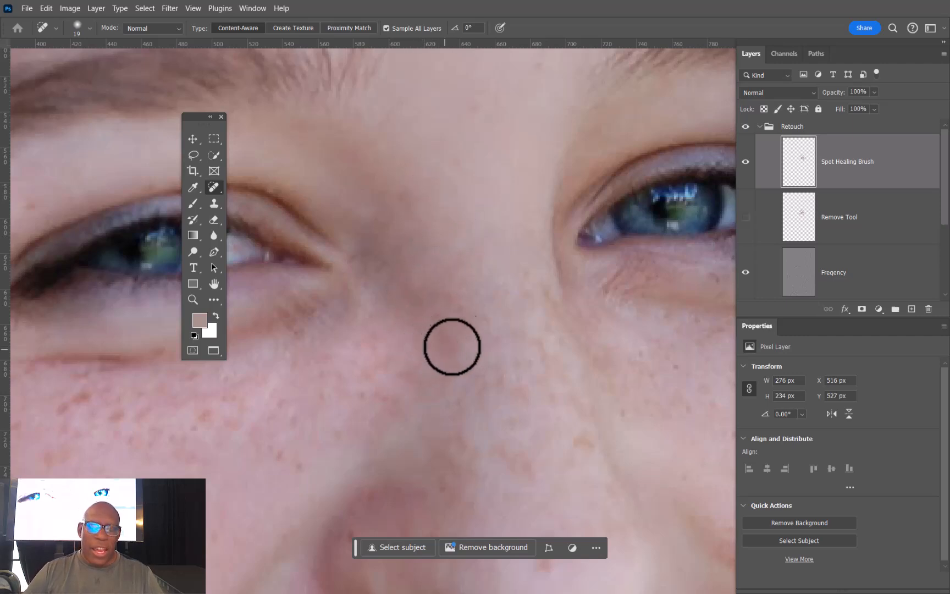
Step: Compare the face with and without the Spot Healing Brush layer, and examine the healed result on the whole portrait
left_click_drag(520, 289, 484, 300)
left_click_drag(493, 350, 471, 320)
left_click(747, 161)
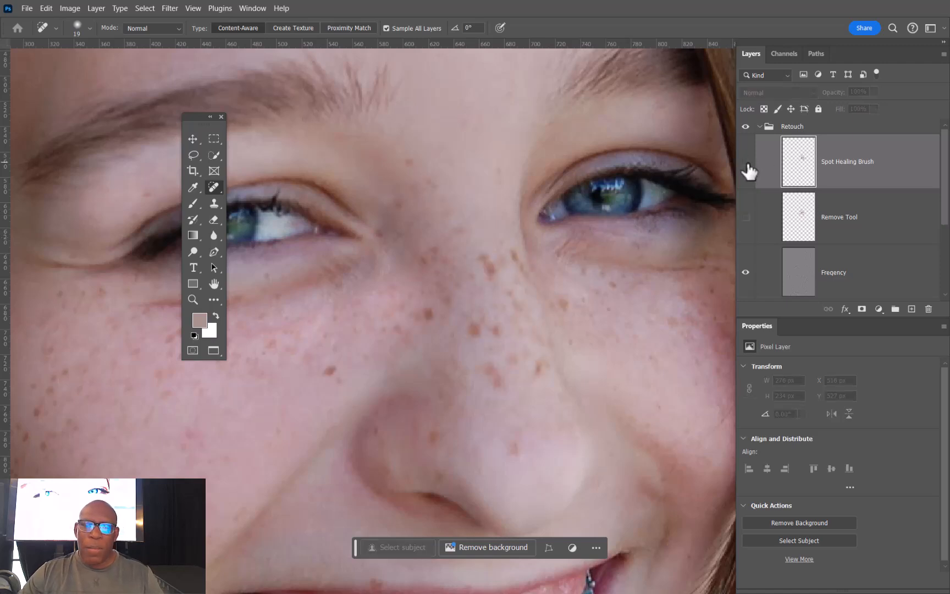
left_click(747, 163)
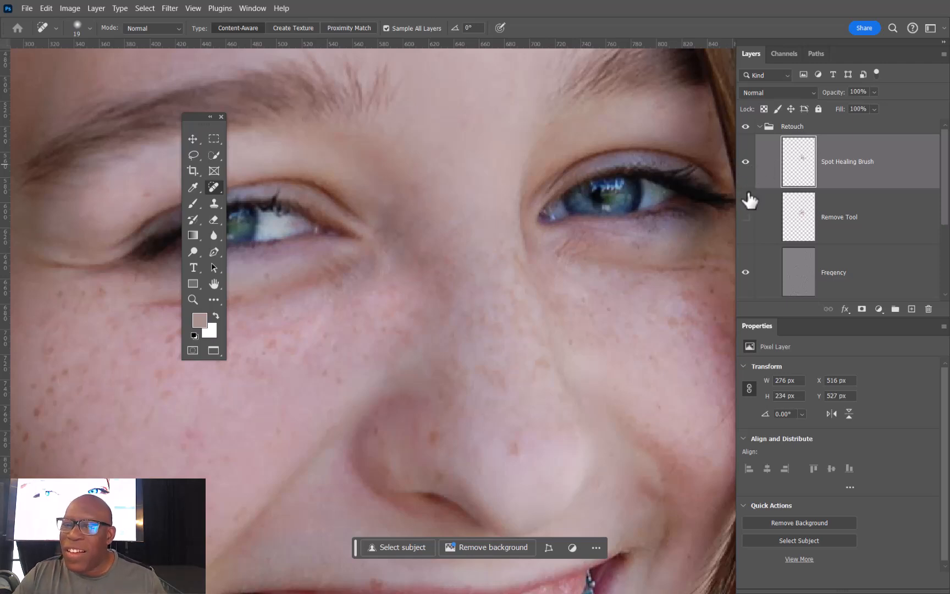
left_click(746, 162)
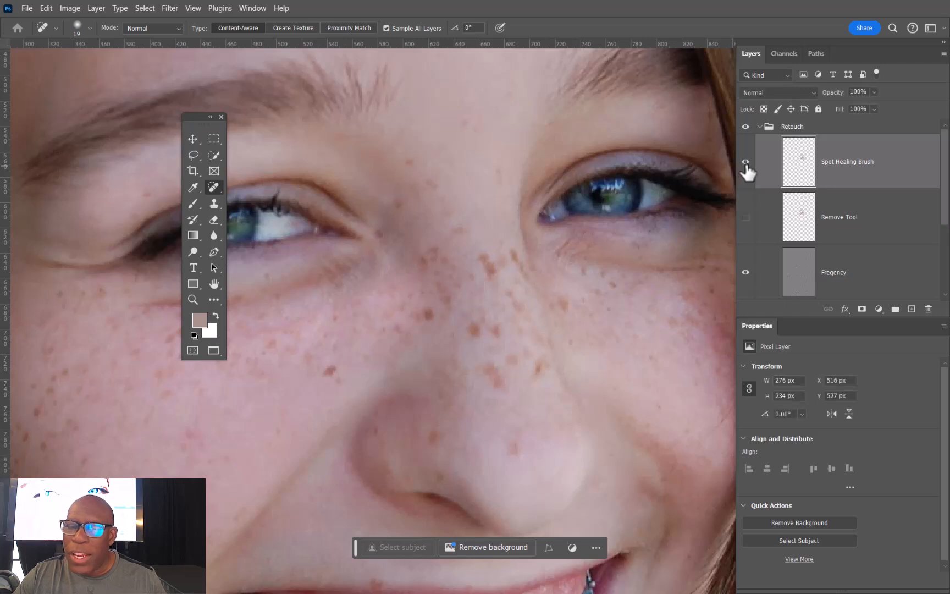
left_click(747, 161)
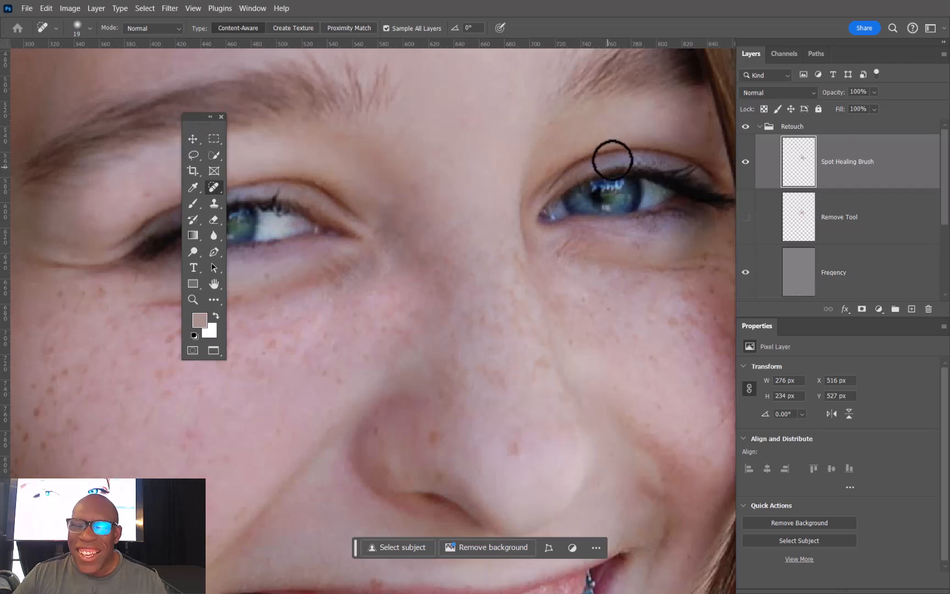
left_click(746, 163)
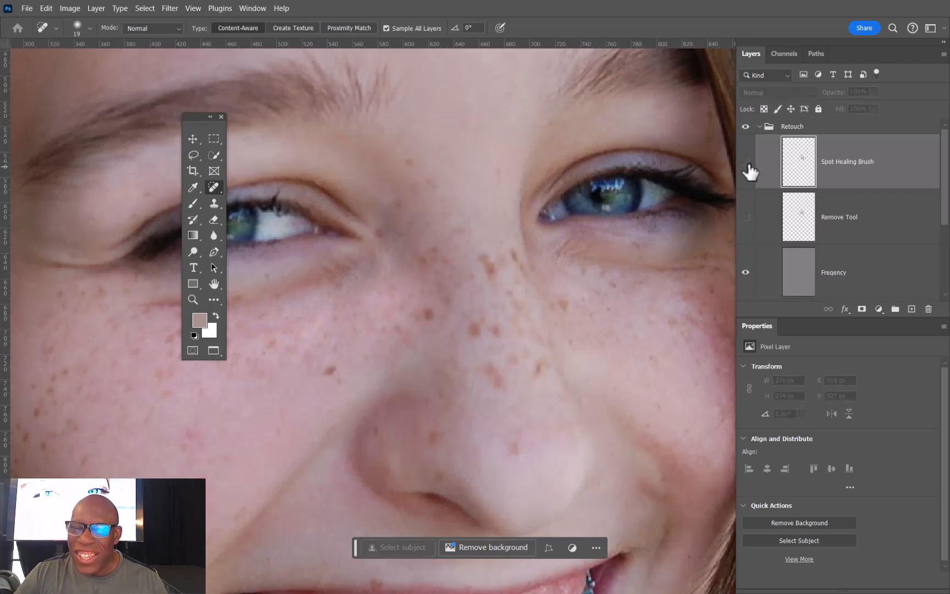
left_click(747, 164)
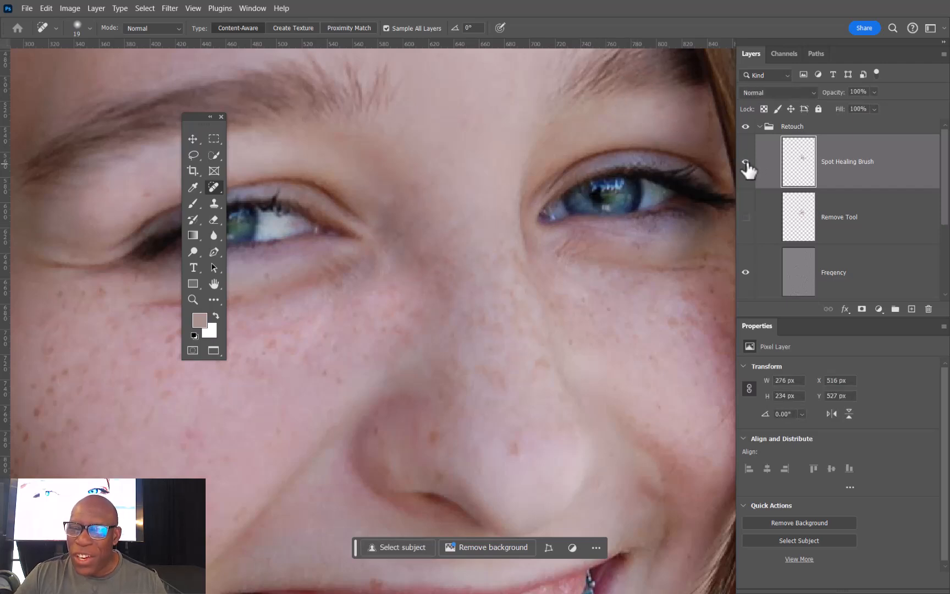
left_click(747, 164)
left_click(748, 164)
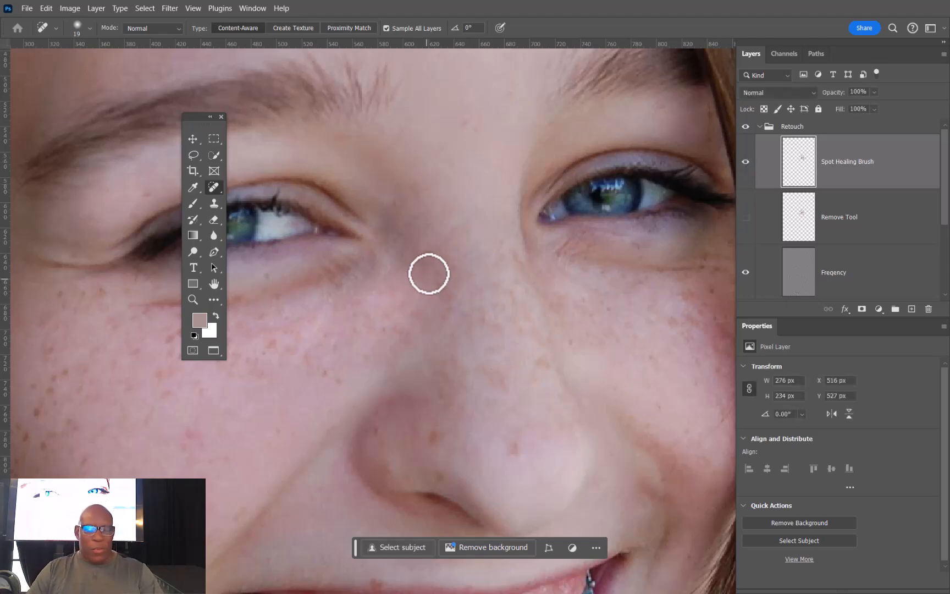
mouse_move(497, 277)
left_mouse_down()
mouse_move(455, 361)
mouse_move(463, 353)
mouse_move(458, 374)
left_mouse_up()
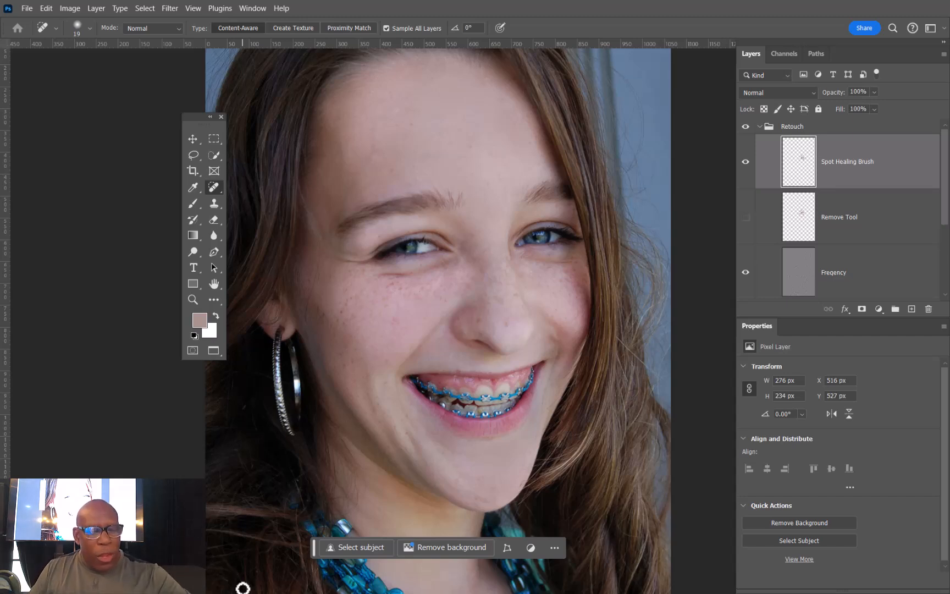
Step: Heal one more spot on the near cheek and outline the upper teeth, gums and braces with the Lasso tool
left_click(438, 310)
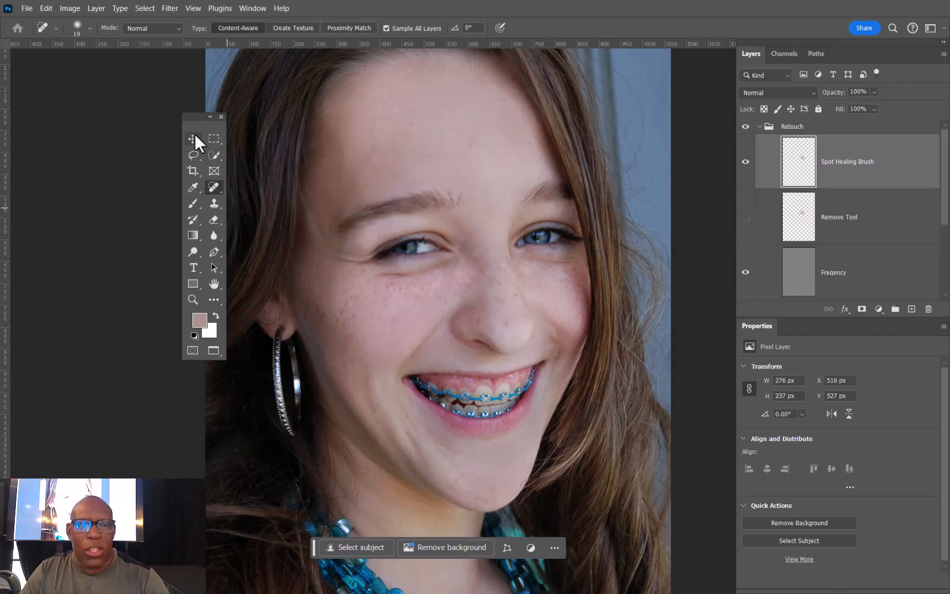
left_click(193, 154)
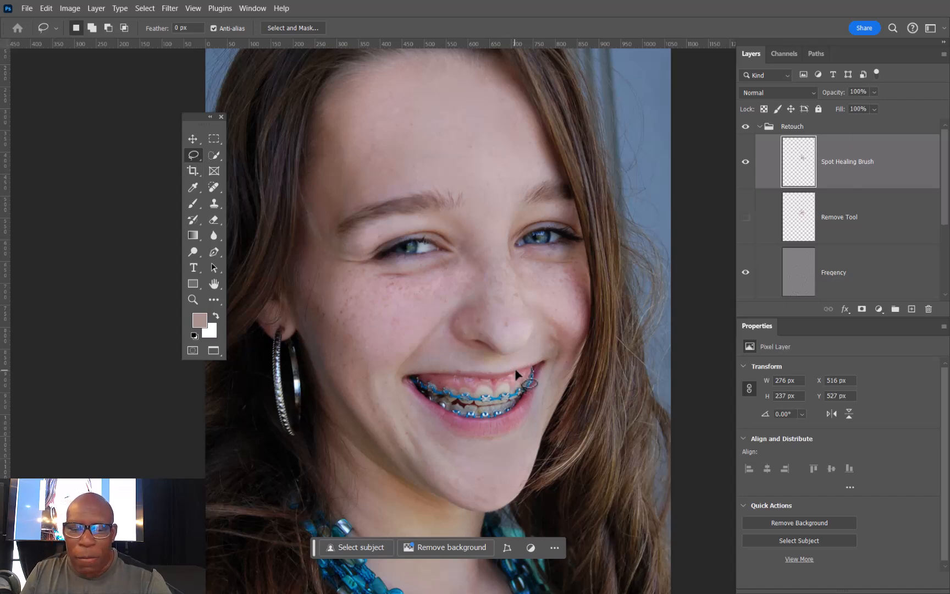
left_click_drag(528, 370, 529, 366)
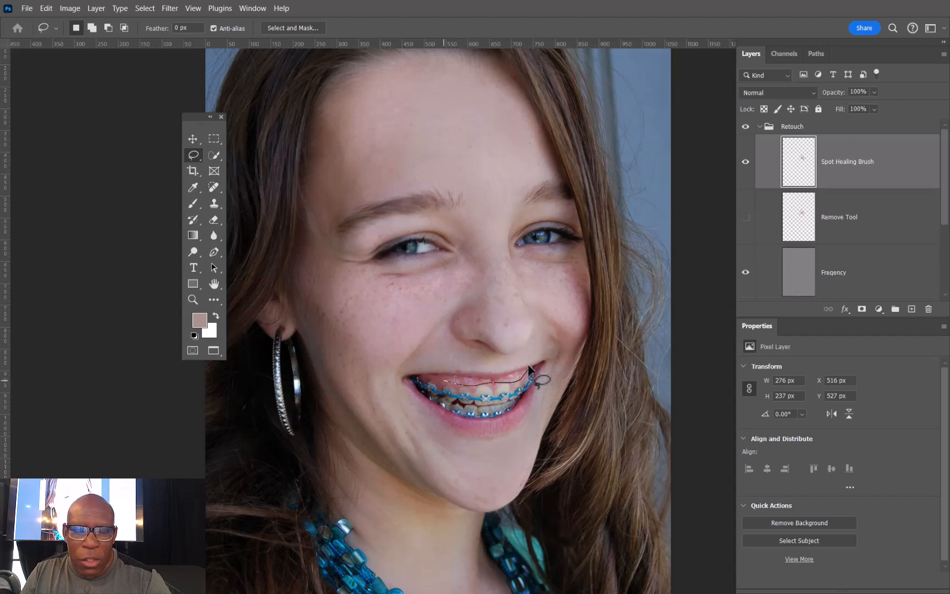
left_click_drag(529, 365, 531, 367)
left_click(532, 367)
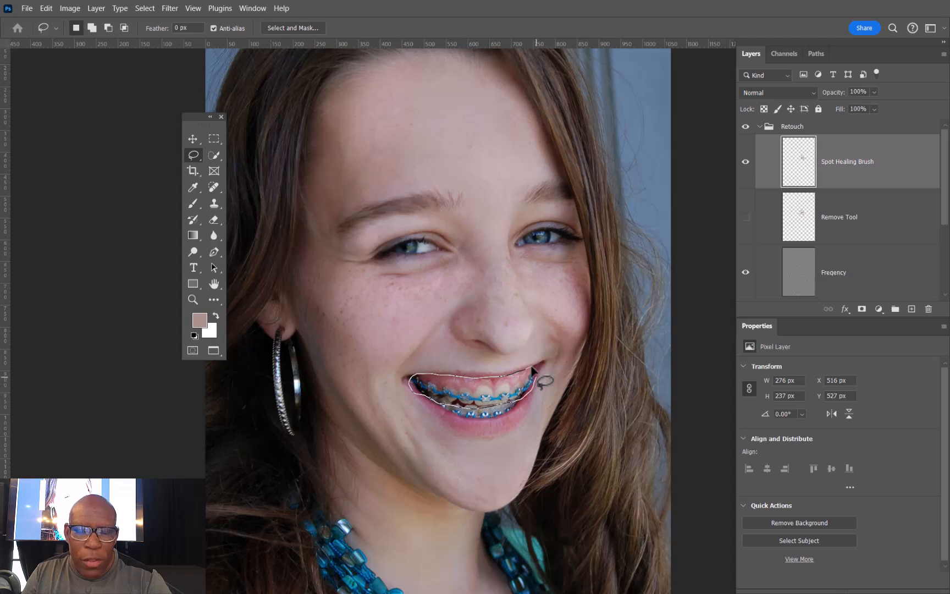
left_click_drag(532, 370, 532, 370)
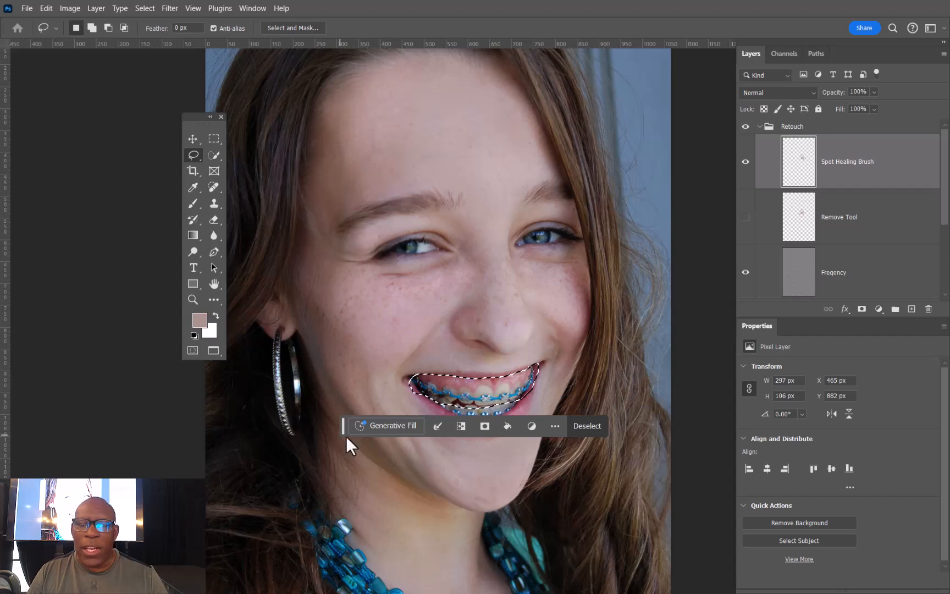
Step: Open Generative Fill for the selection and add a new layer named Upper Teeth above the Spot Healing Brush layer
left_click_drag(345, 428, 307, 481)
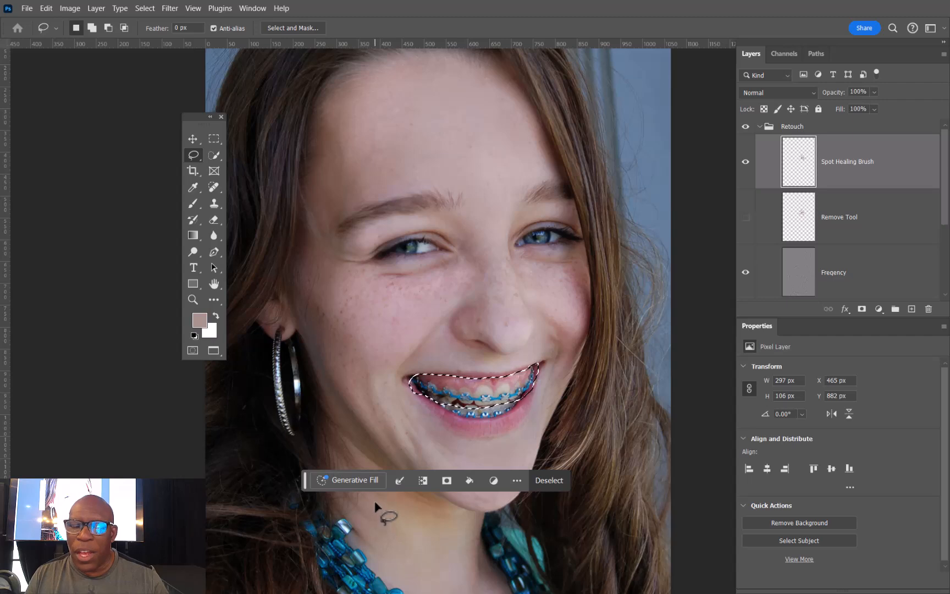
left_click(345, 480)
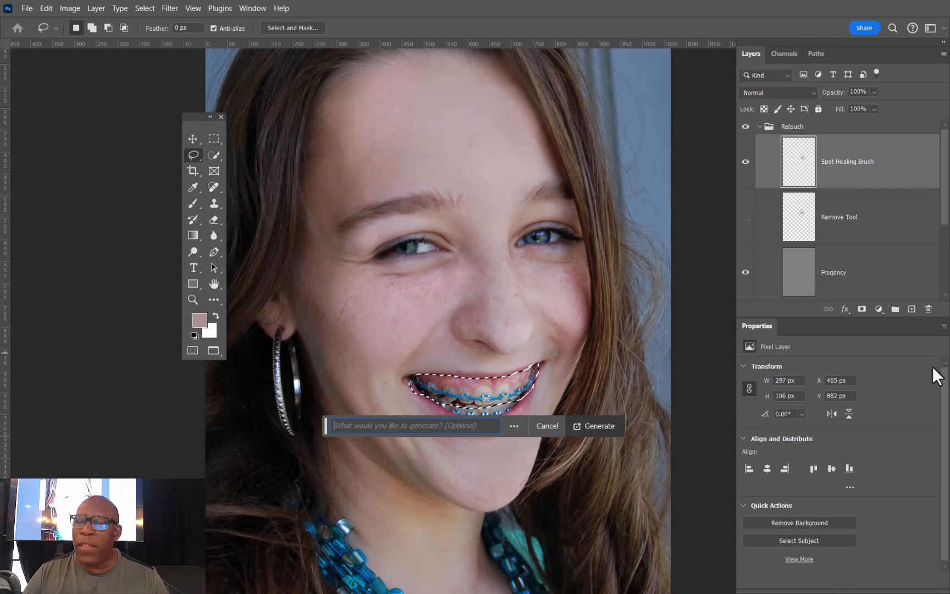
left_click(912, 310)
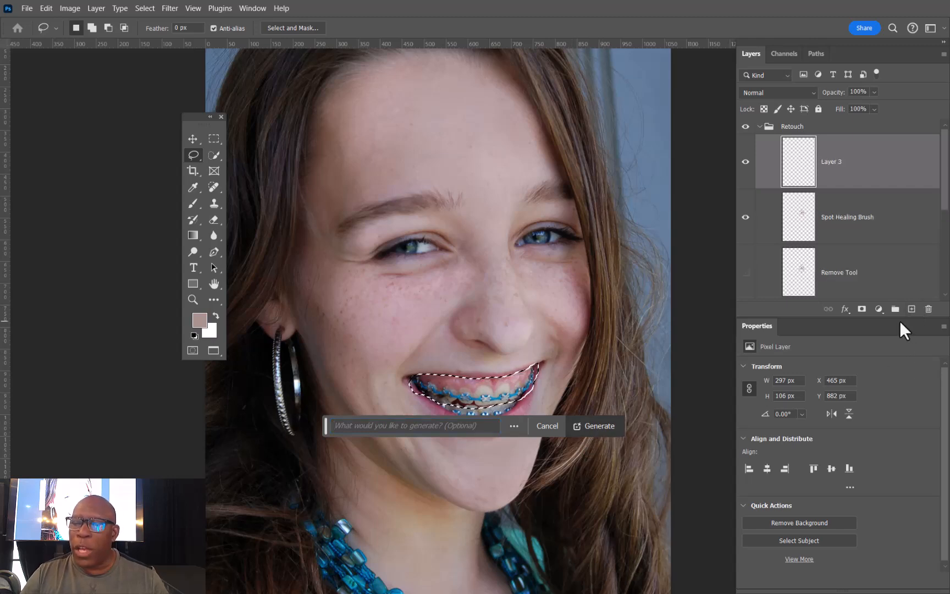
double_click(834, 163)
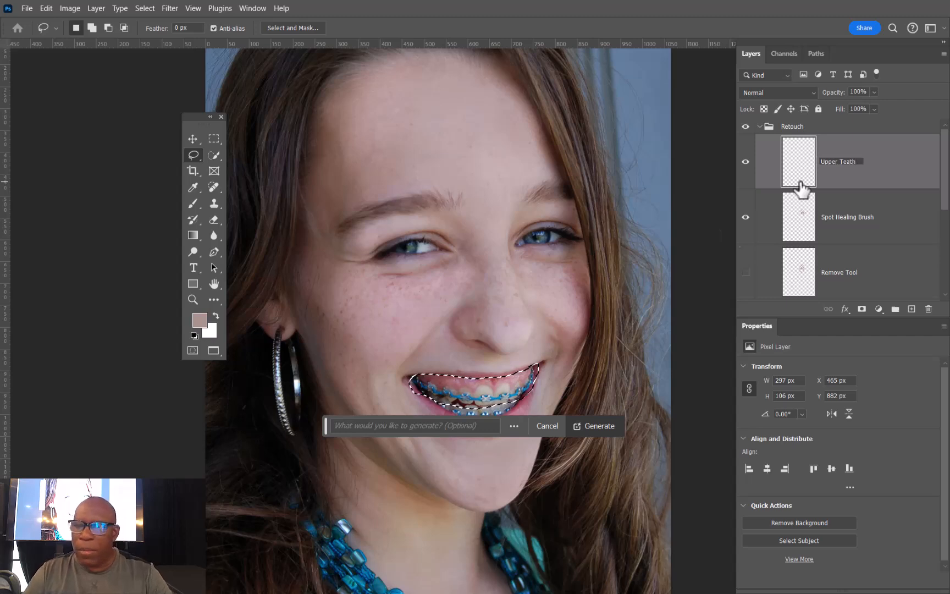
left_click(880, 176)
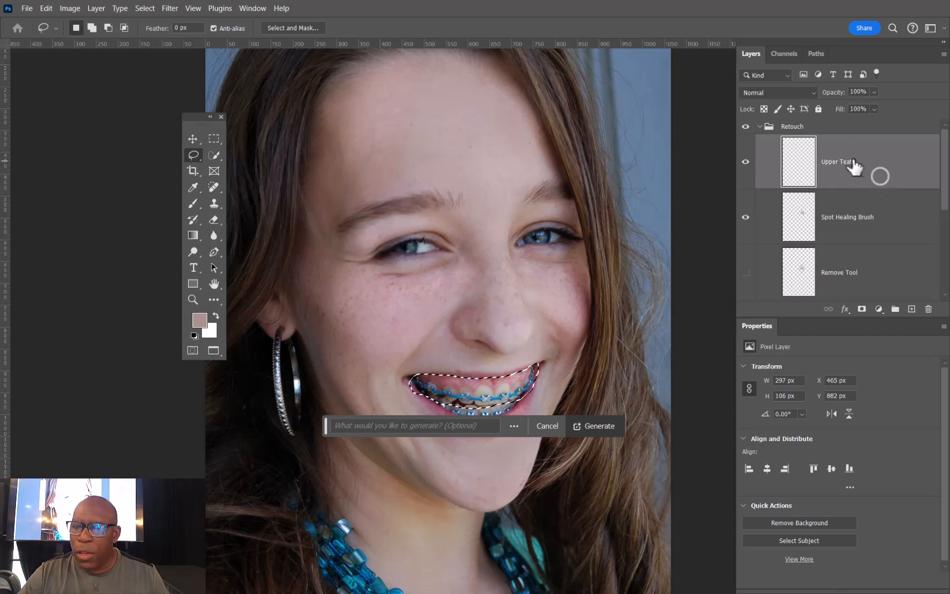
double_click(848, 163)
left_click(848, 162)
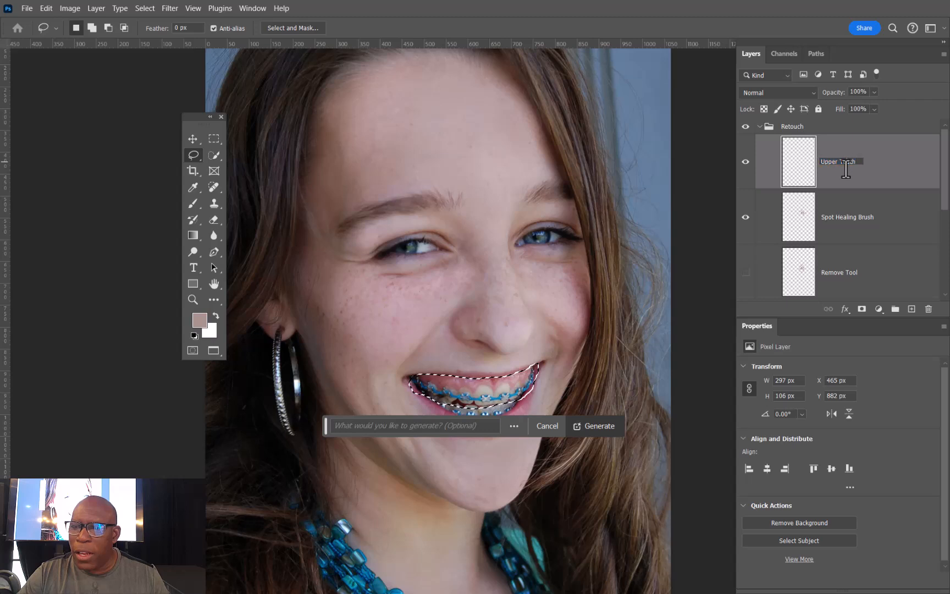
type("e")
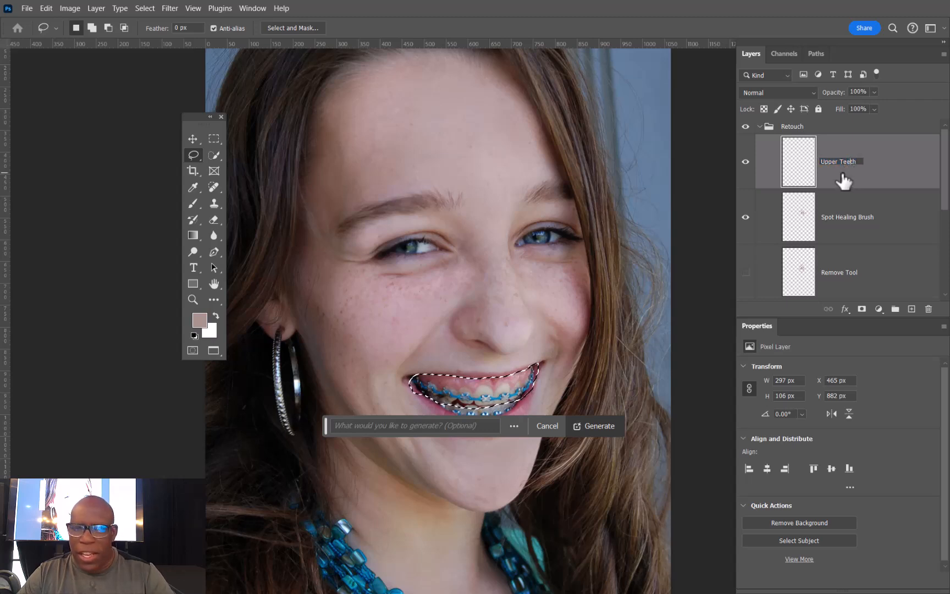
Step: Make the Spot Healing Brush layer active and run Generative Fill on the selected upper teeth with an empty prompt
left_click(877, 235)
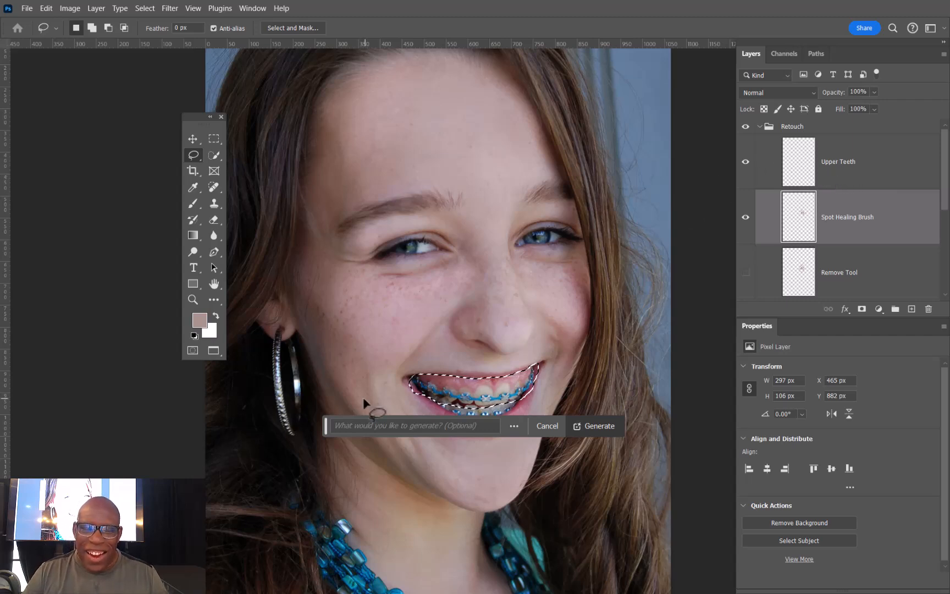
left_click_drag(325, 426, 206, 485)
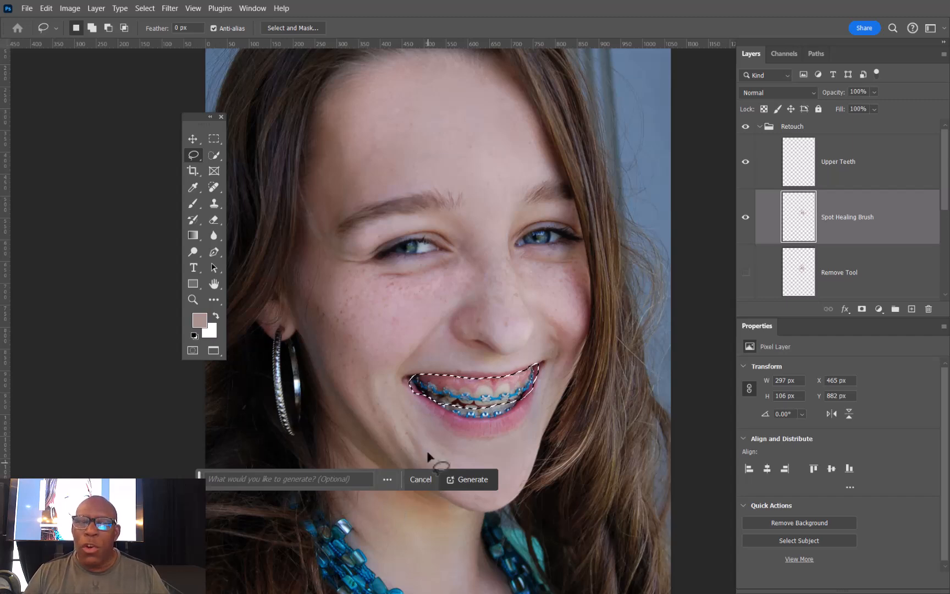
left_click(253, 9)
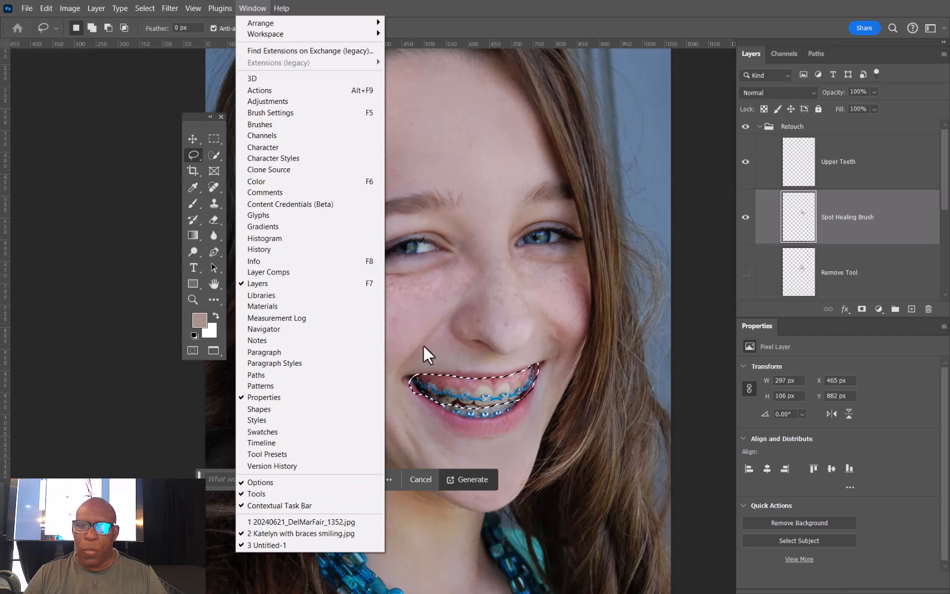
left_click(663, 17)
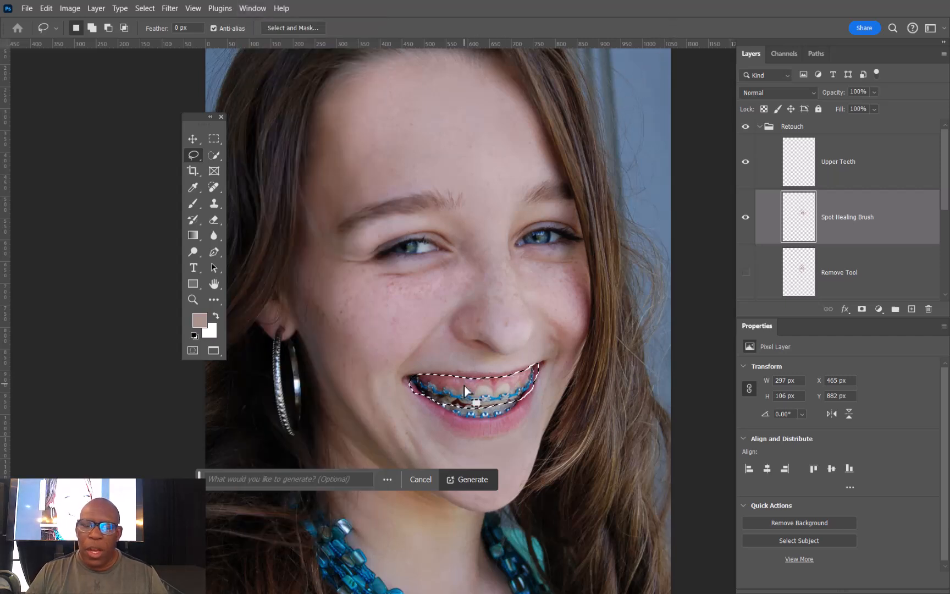
left_click(472, 479)
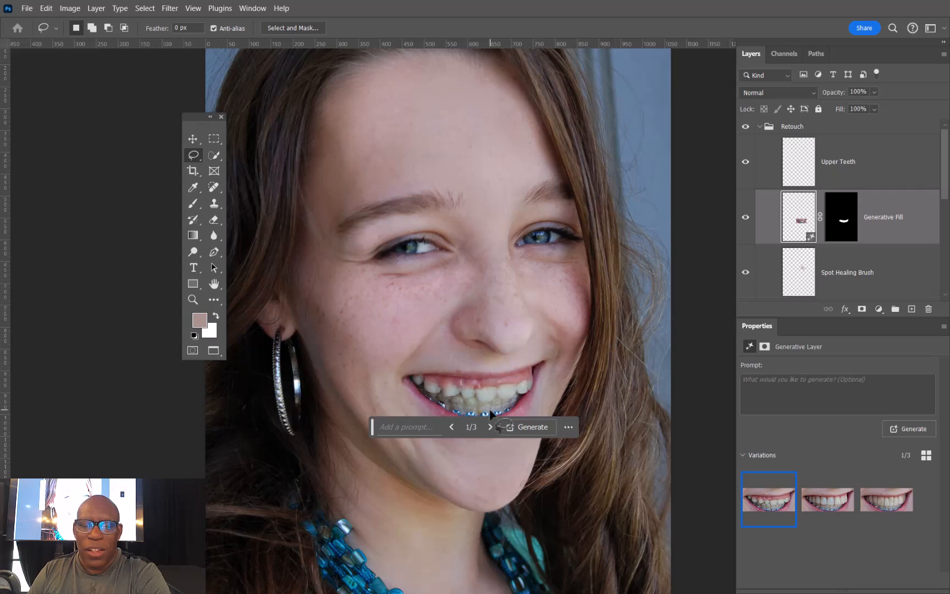
Step: Preview the second and third generated variations of the upper teeth
left_click_drag(371, 426, 311, 493)
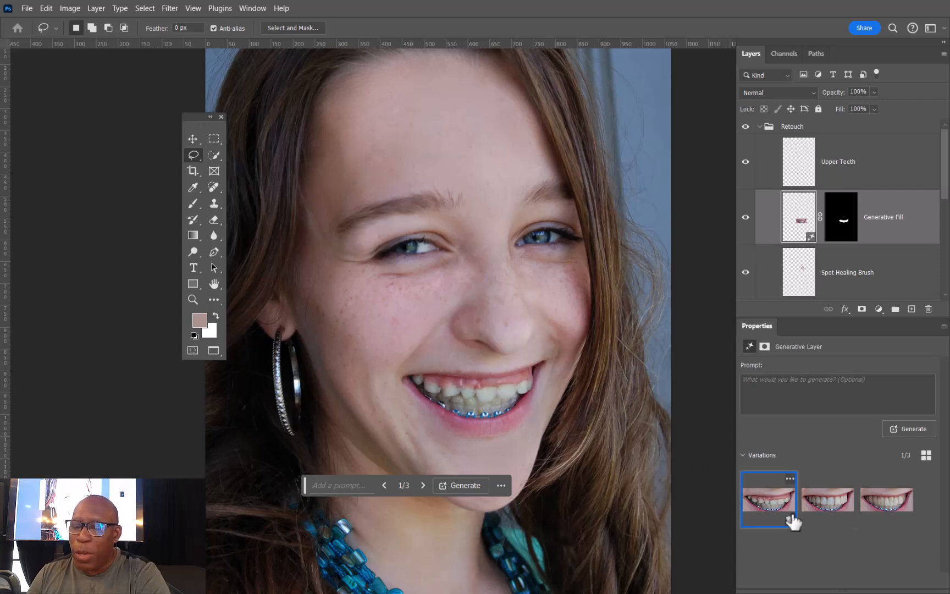
left_click(827, 510)
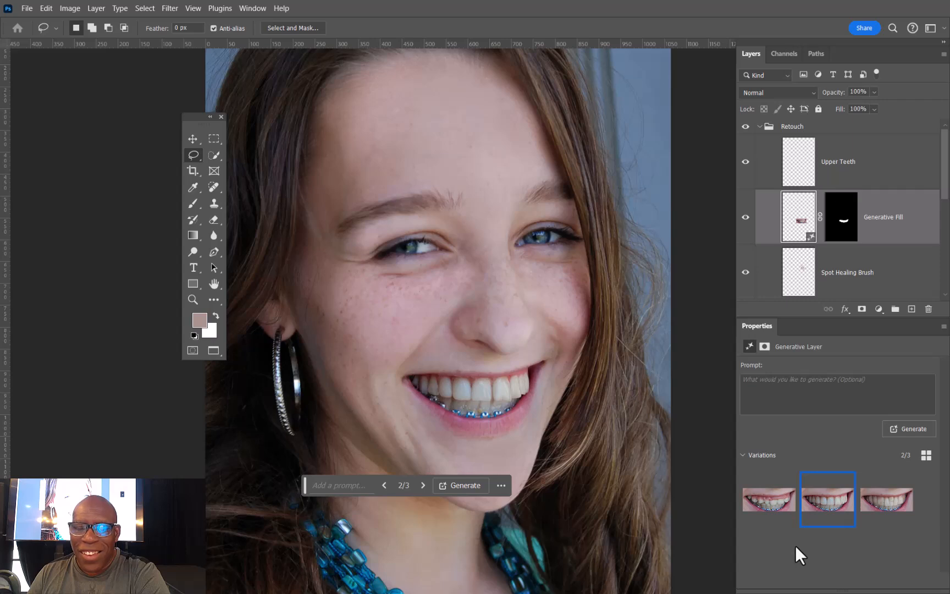
left_click(888, 507)
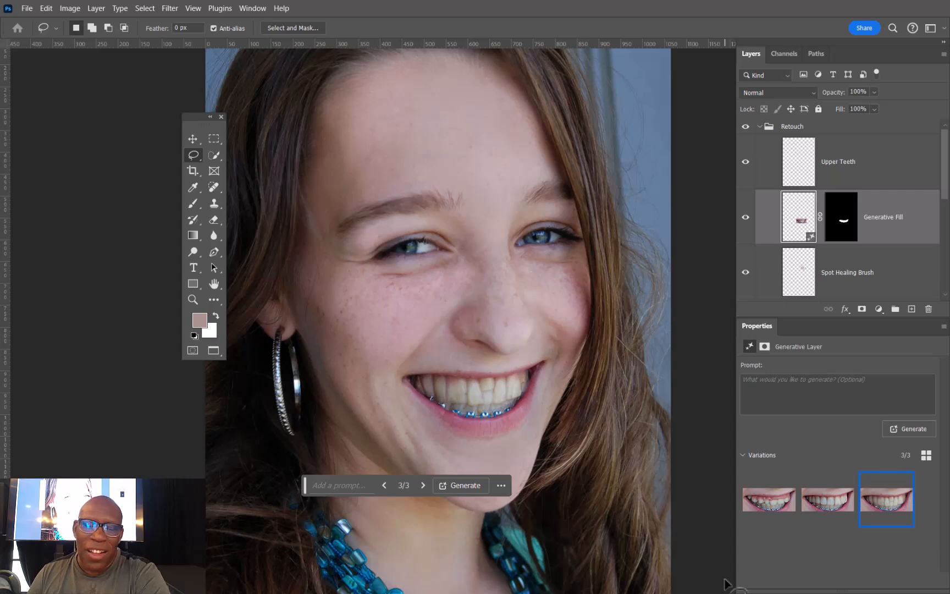
Step: Generate another set of variations without a prompt and apply the third of the six to the upper teeth
left_click(909, 429)
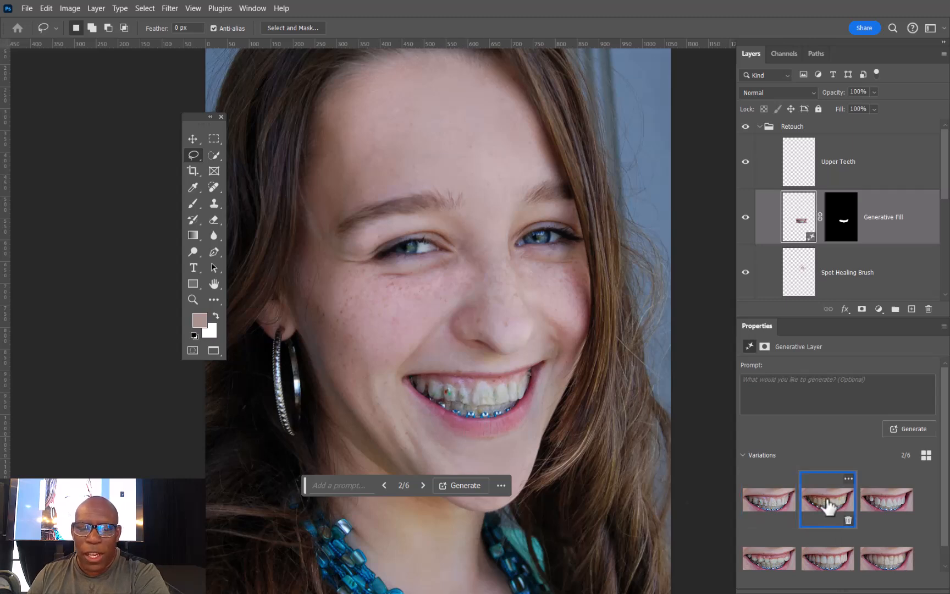
left_click(825, 503)
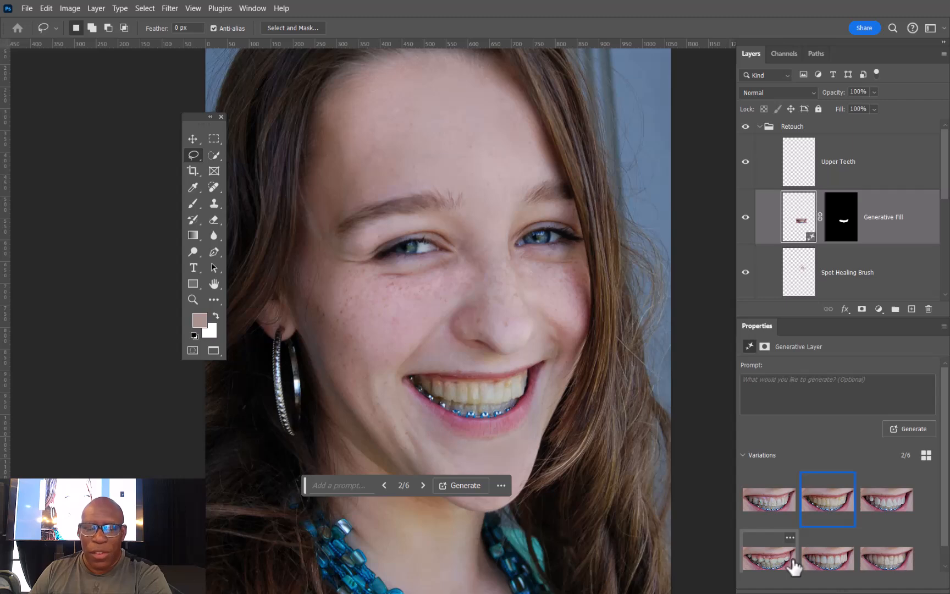
left_click(887, 509)
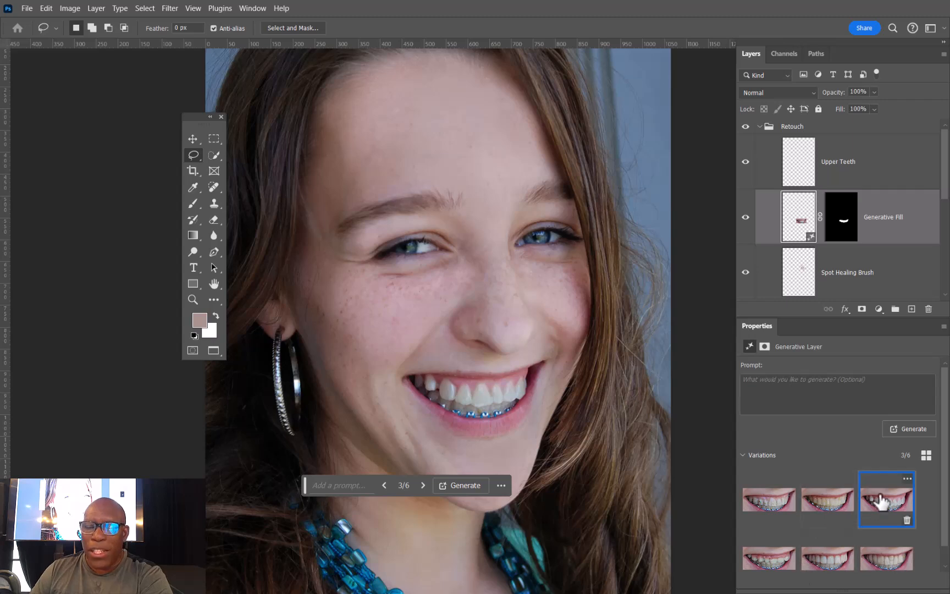
Step: Compare the smile with and without the Generative Fill layer
left_click(746, 219)
left_click(746, 220)
left_click(746, 220)
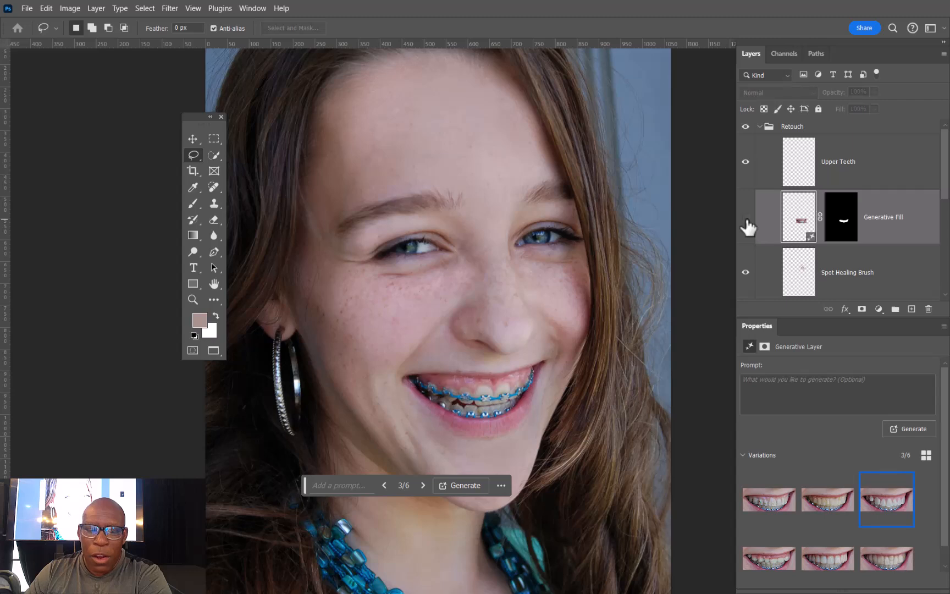
left_click(746, 219)
left_click(747, 219)
left_click(746, 220)
left_click(746, 220)
left_click(746, 220)
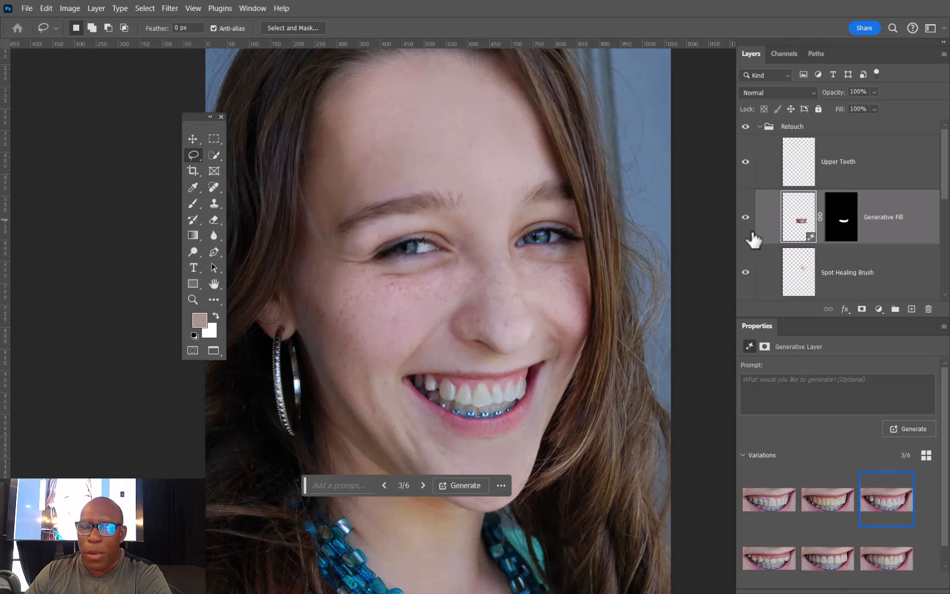
left_click(746, 218)
left_click(745, 219)
left_click(746, 219)
left_click(746, 225)
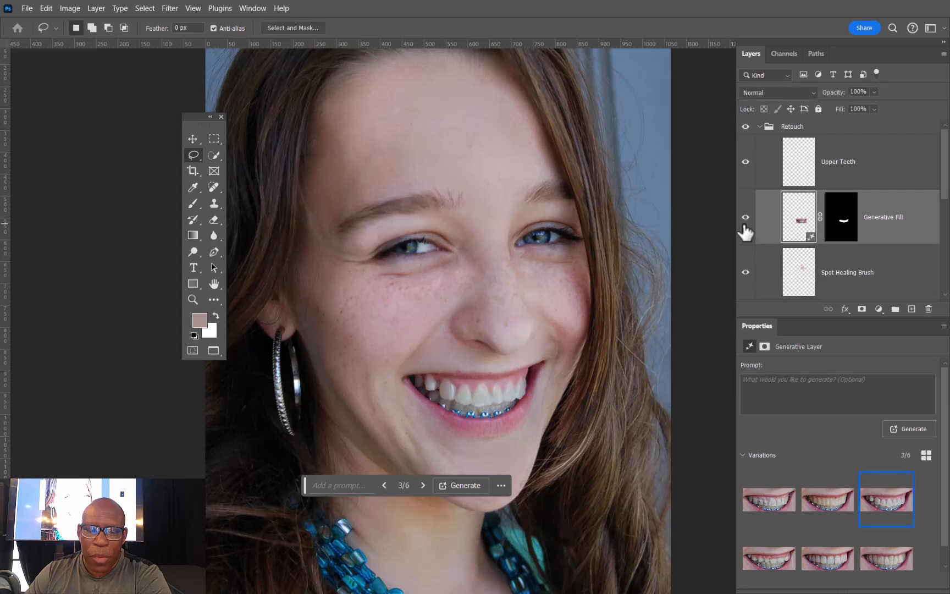
left_click(746, 225)
left_click(746, 224)
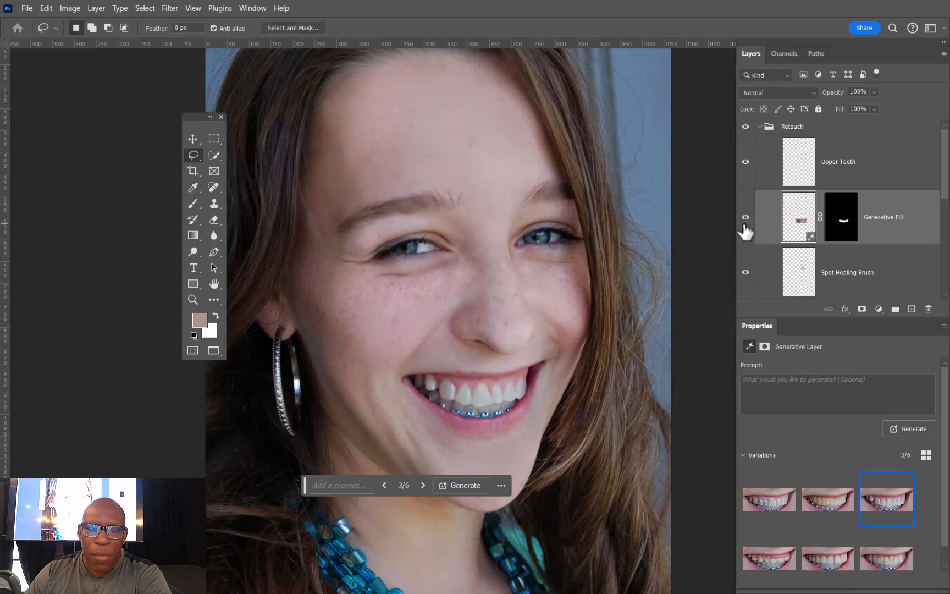
Step: Select the Generative Fill layer's mask, view it on its own and return to the portrait
left_click(842, 228)
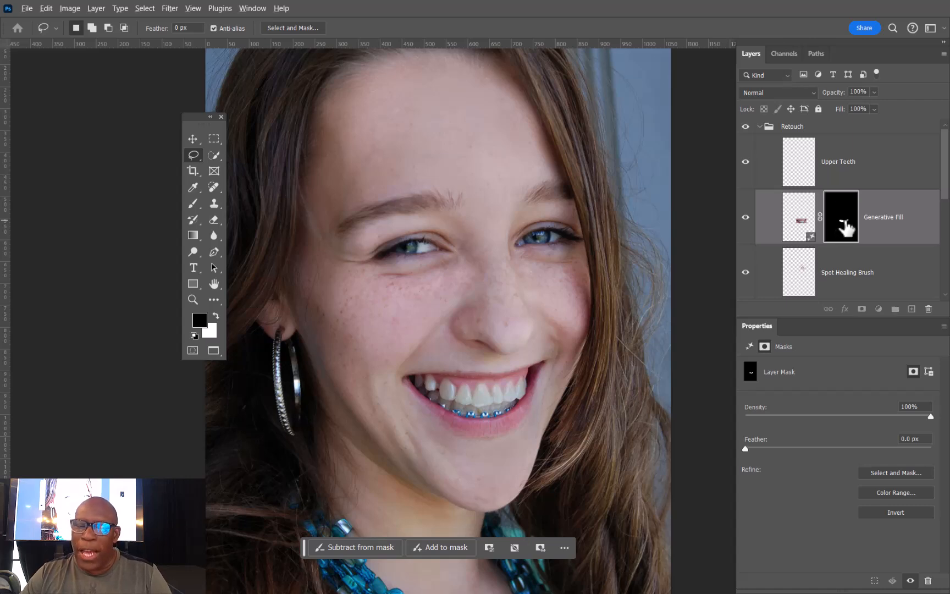
left_click(844, 228, "alt")
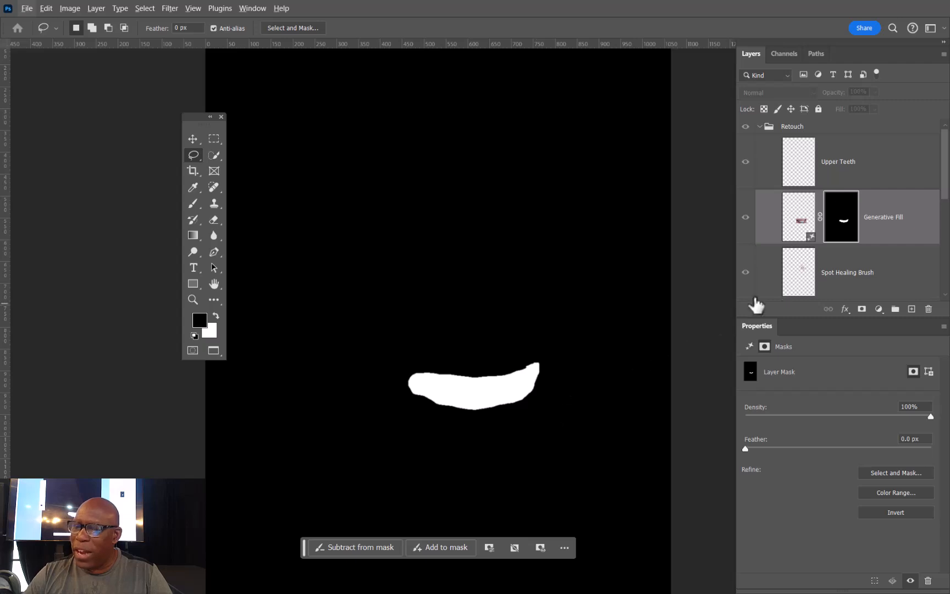
left_click(847, 236, "alt")
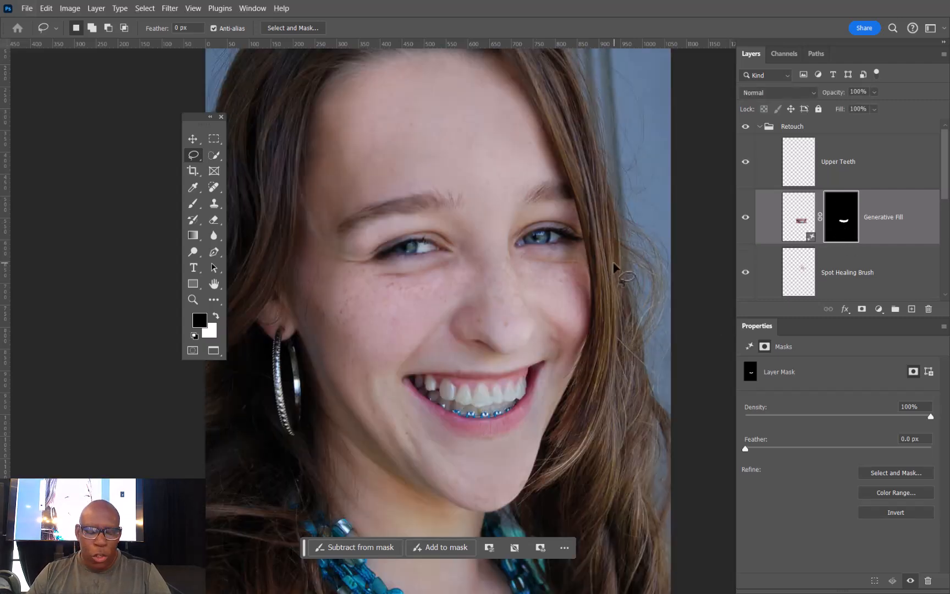
Step: Paint black on the Generative Fill mask along the lower edges of the upper teeth with a 20 px brush, after comparing against the original braces
left_click_drag(598, 292, 634, 289)
left_click_drag(563, 338, 638, 174)
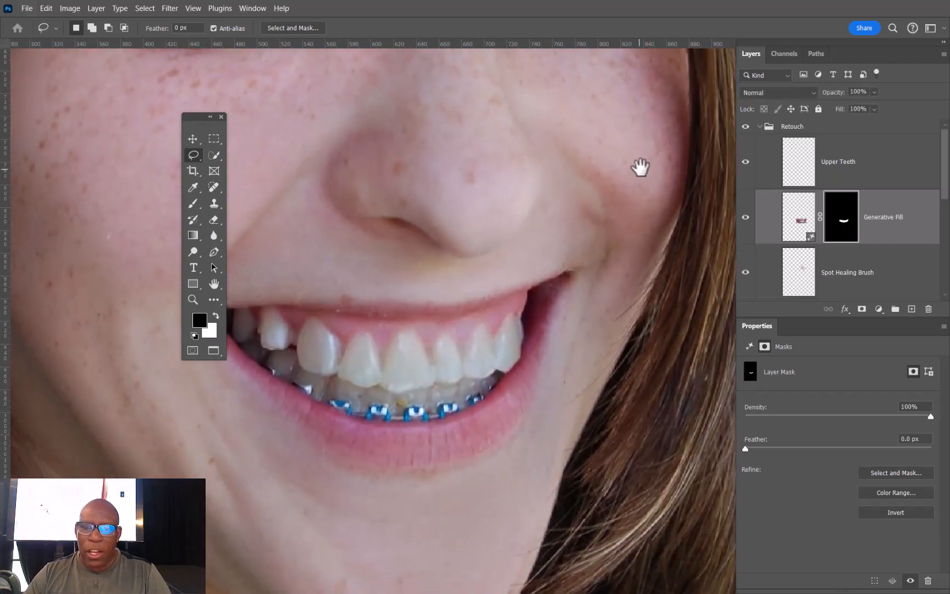
key("b")
mouse_move(499, 334)
left_mouse_down()
mouse_move(427, 325)
mouse_move(426, 82)
left_mouse_up()
mouse_move(391, 354)
left_mouse_down()
mouse_move(388, 227)
mouse_move(386, 341)
mouse_move(387, 287)
mouse_move(336, 292)
left_mouse_up()
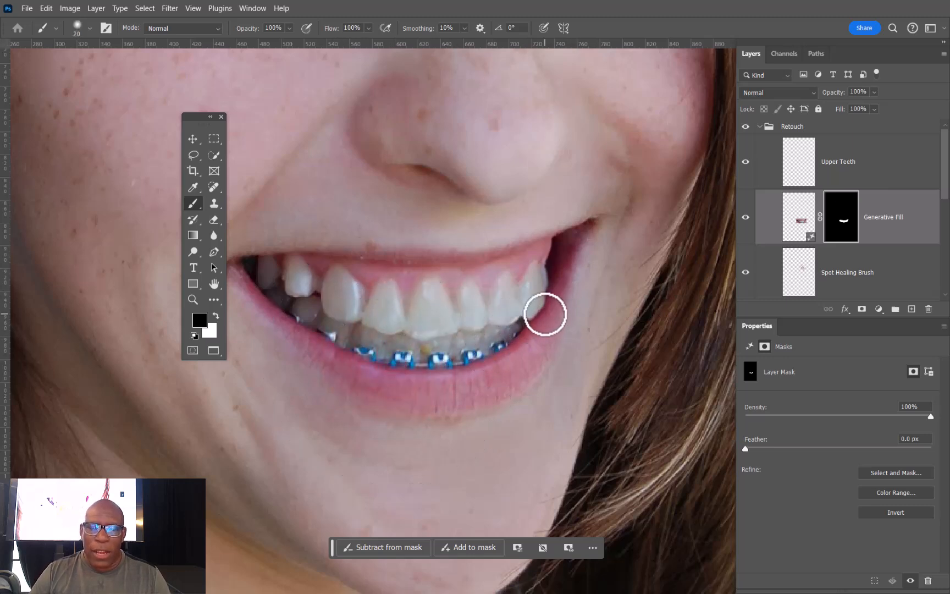
left_click(746, 220)
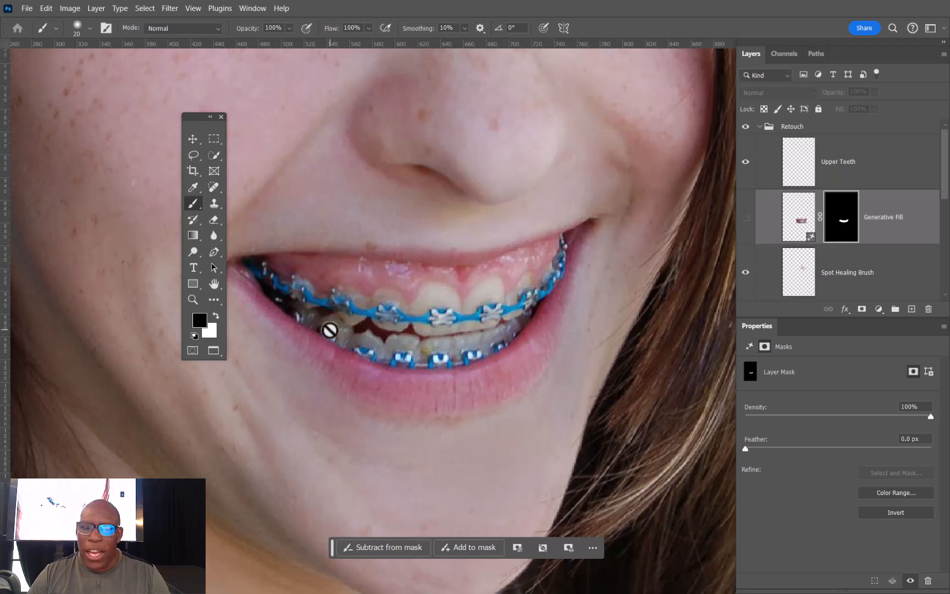
left_click(745, 217)
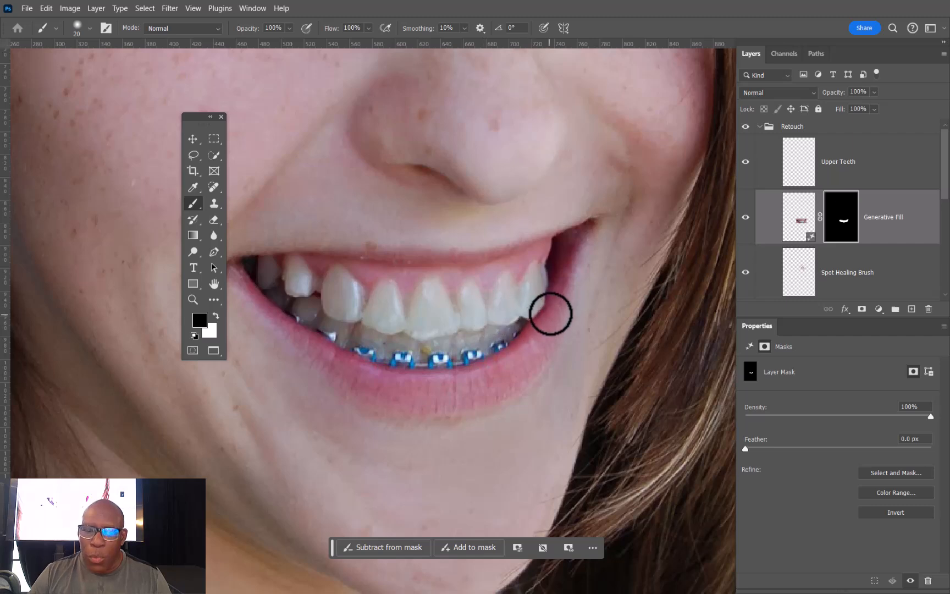
mouse_move(528, 307)
left_mouse_down()
mouse_move(379, 332)
mouse_move(322, 303)
left_mouse_up()
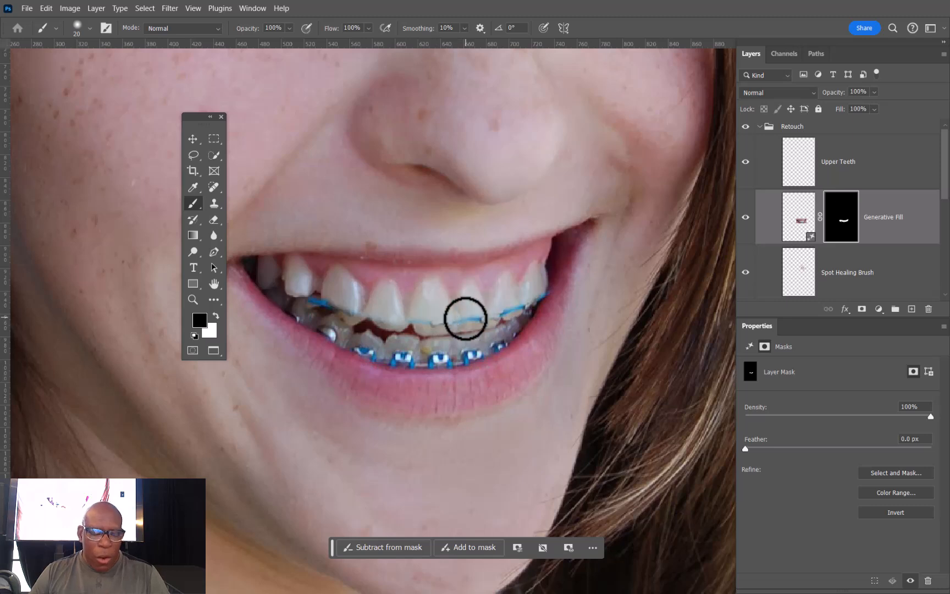
Step: Restore the tips of the generated upper teeth over the remaining brace wire by painting white on the mask with an 8 px brush
left_click(426, 350, "ctrl")
left_click(427, 343, "ctrl")
mouse_move(429, 298)
left_mouse_down()
mouse_move(485, 320)
mouse_move(424, 319)
left_mouse_up()
key("x")
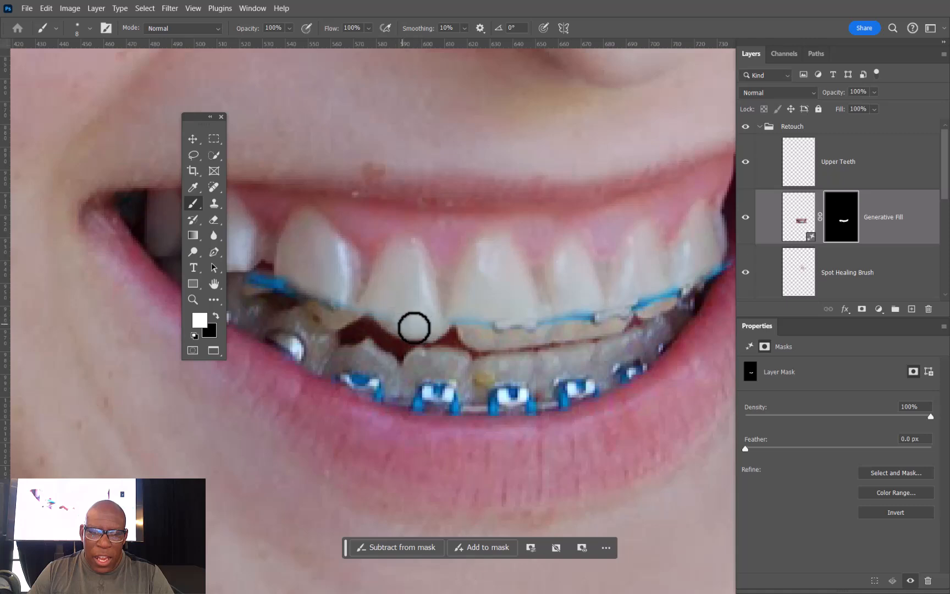
mouse_move(400, 323)
left_mouse_down()
mouse_move(355, 302)
mouse_move(339, 314)
mouse_move(352, 313)
mouse_move(333, 316)
mouse_move(299, 296)
left_mouse_up()
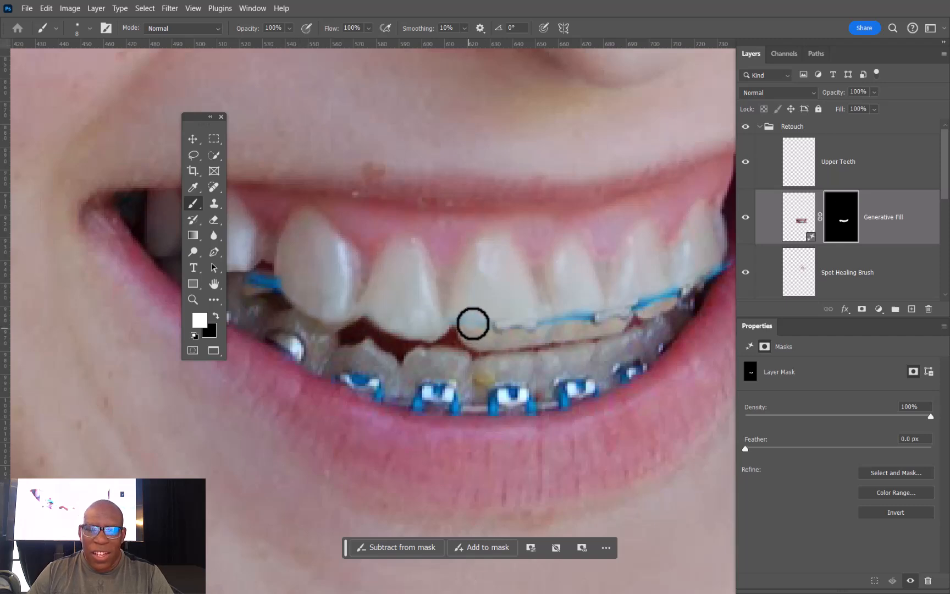
mouse_move(471, 332)
left_mouse_down()
mouse_move(488, 335)
mouse_move(476, 316)
mouse_move(529, 333)
mouse_move(478, 346)
left_mouse_up()
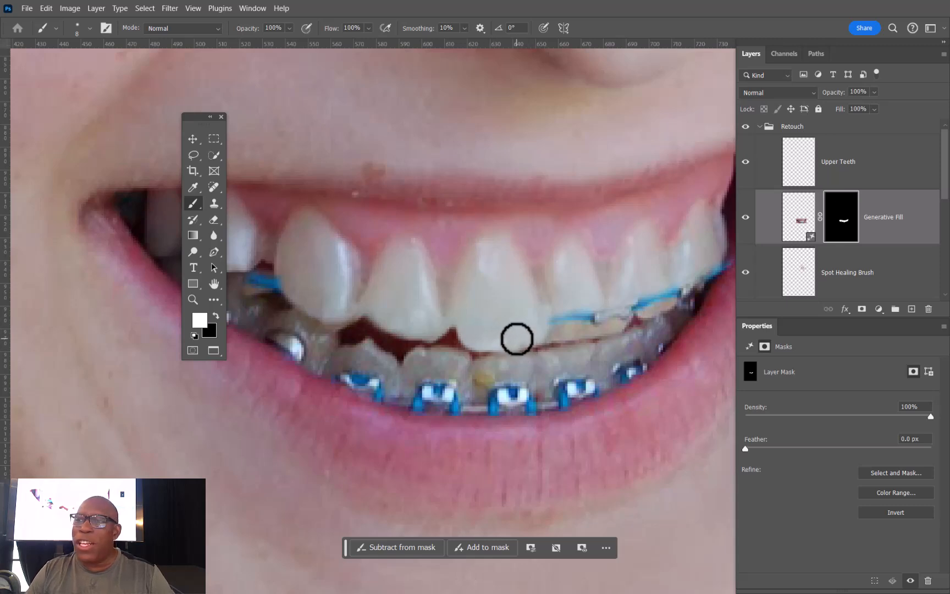
left_click_drag(559, 325, 599, 322)
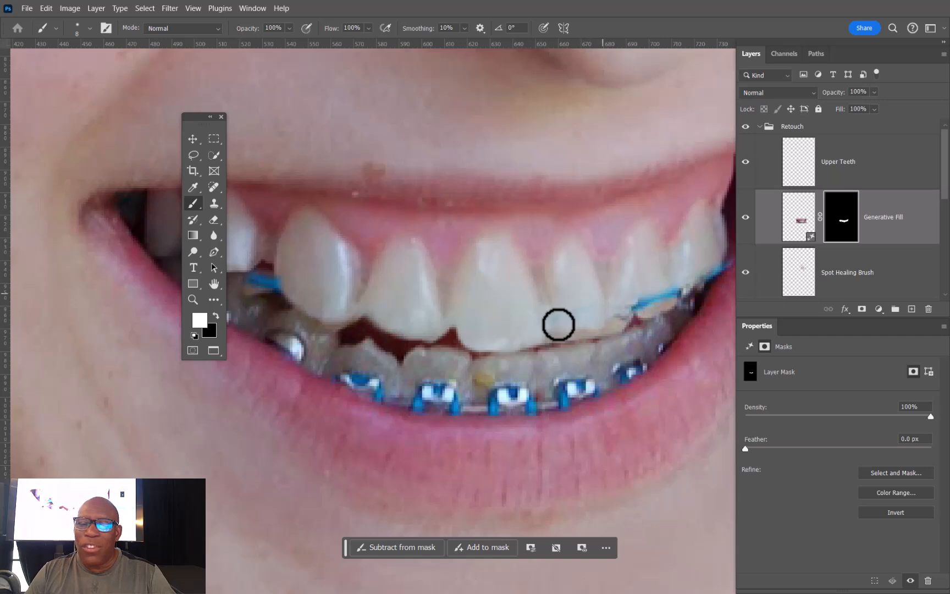
left_click_drag(595, 328, 572, 330)
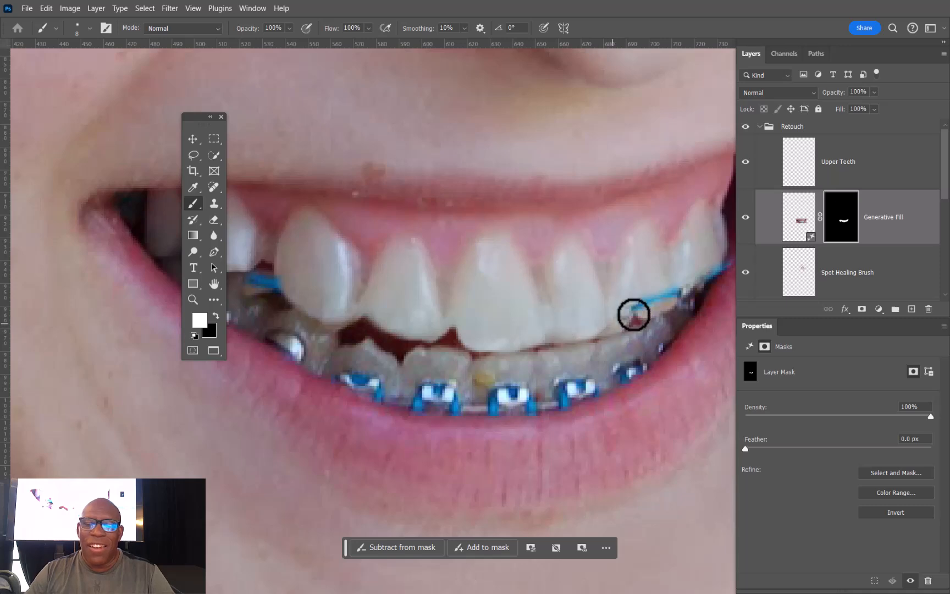
left_click_drag(638, 305, 670, 296)
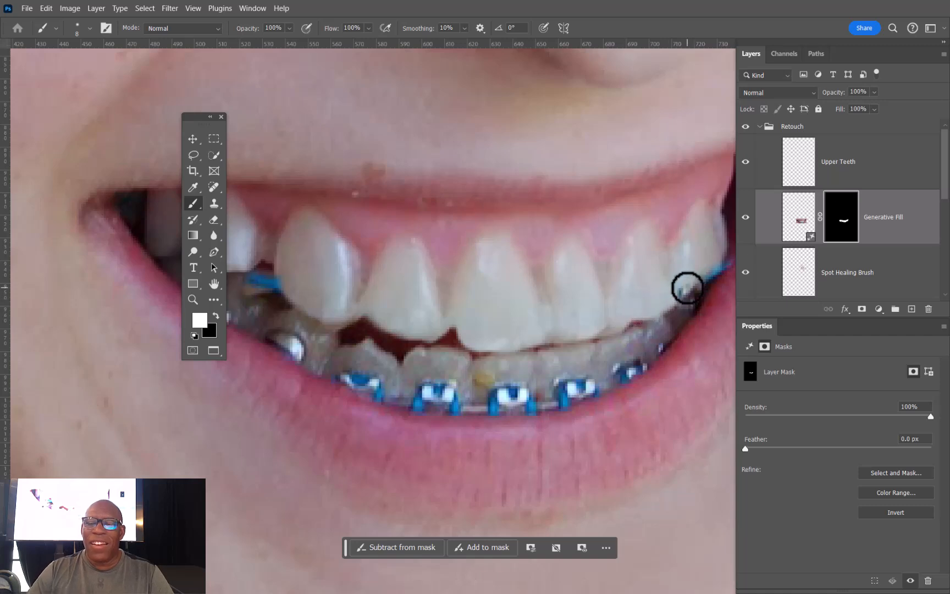
left_click_drag(682, 290, 718, 270)
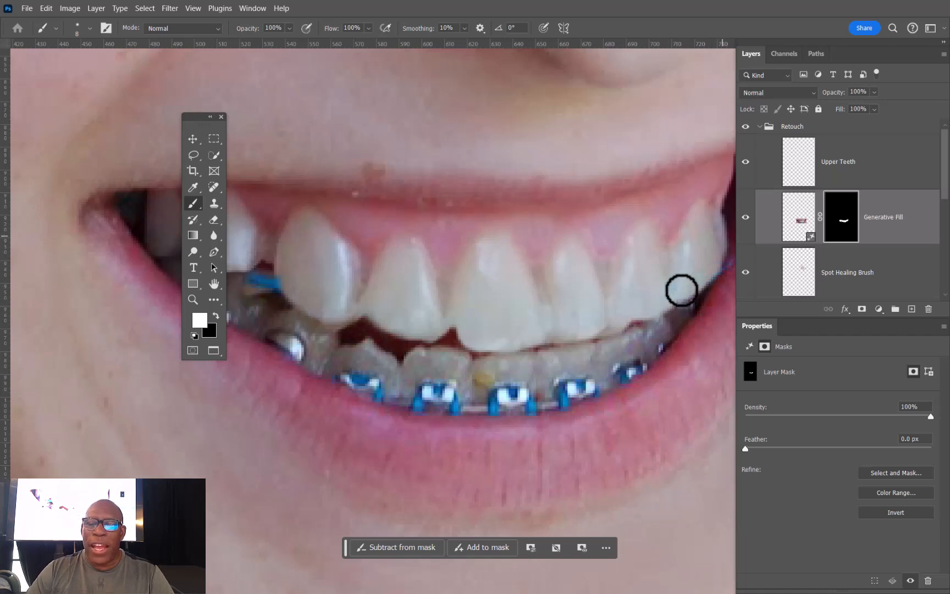
left_click_drag(544, 329, 532, 368)
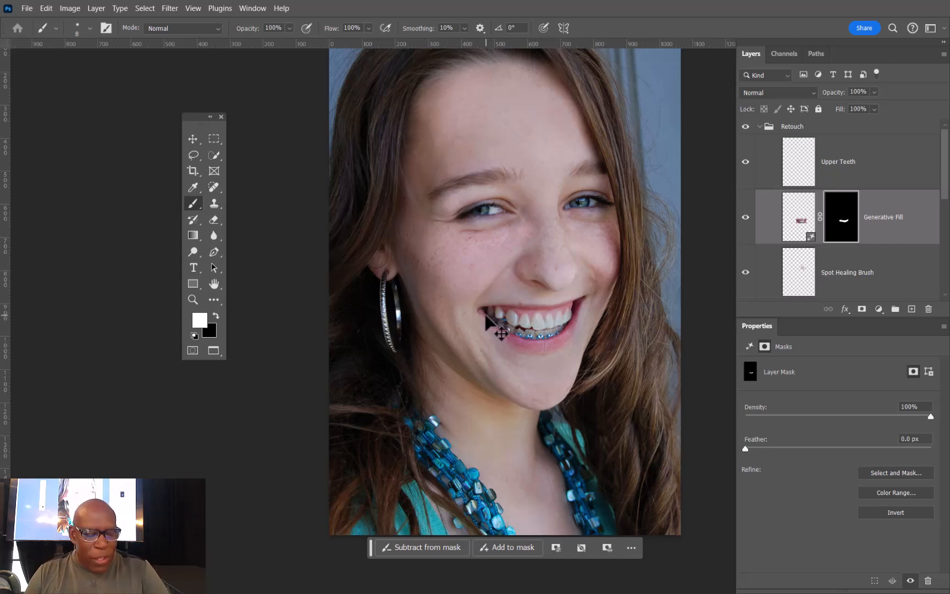
Step: Save the portrait as a new TIFF file in the Retouching folder, adding 2 to the end of its file name
key("ctrl+shift+s")
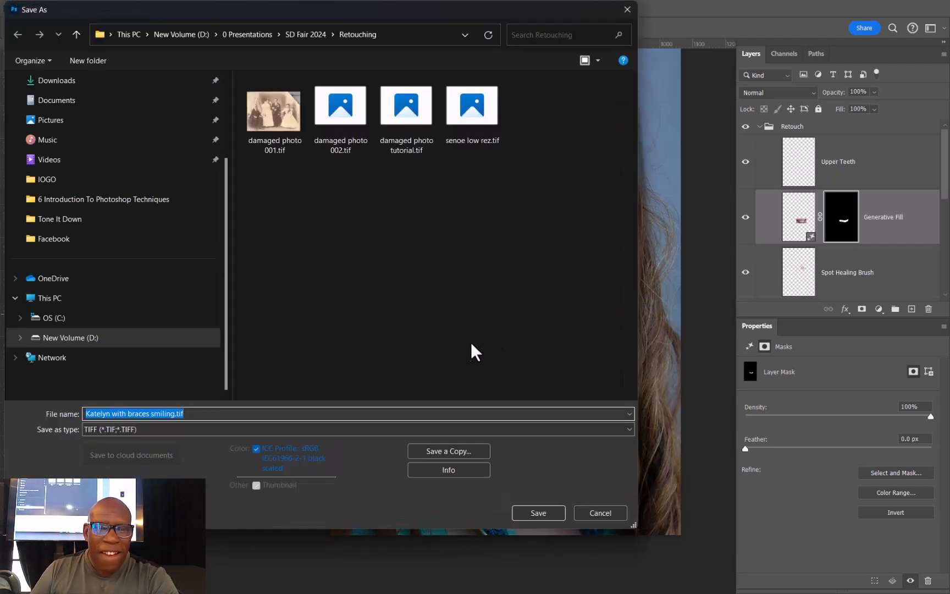
left_click(424, 314)
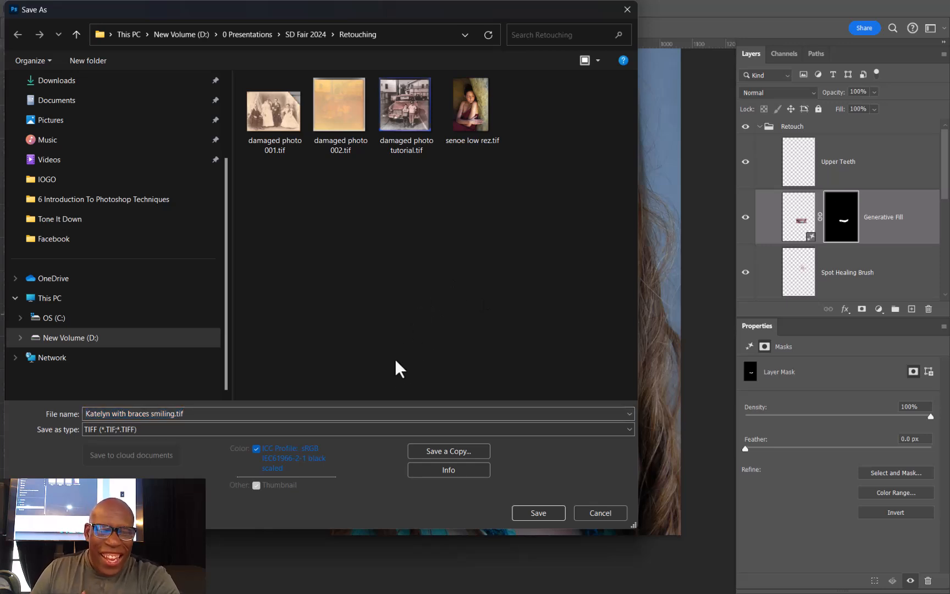
left_click(174, 416)
left_click_drag(174, 413, 170, 421)
left_click(174, 414)
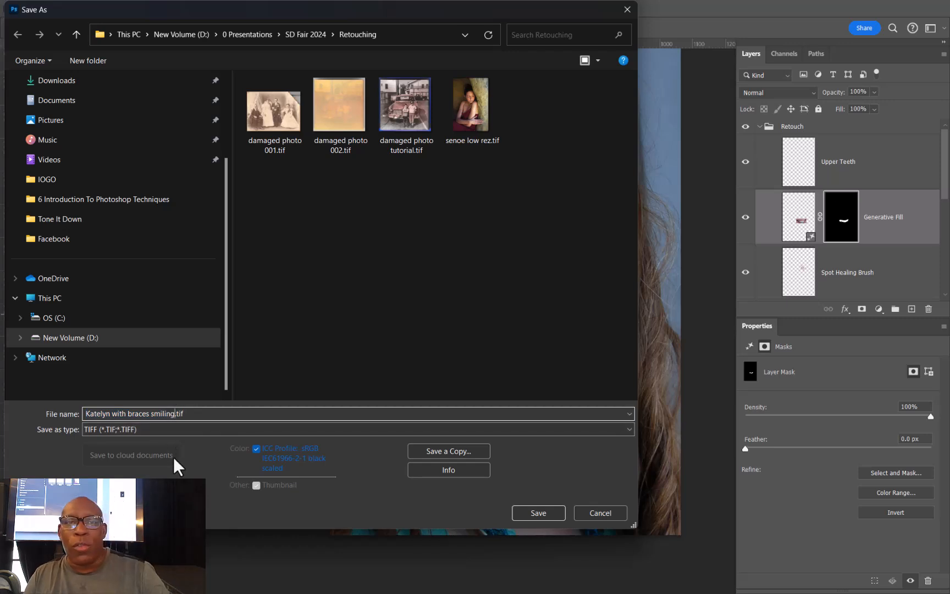
type("2")
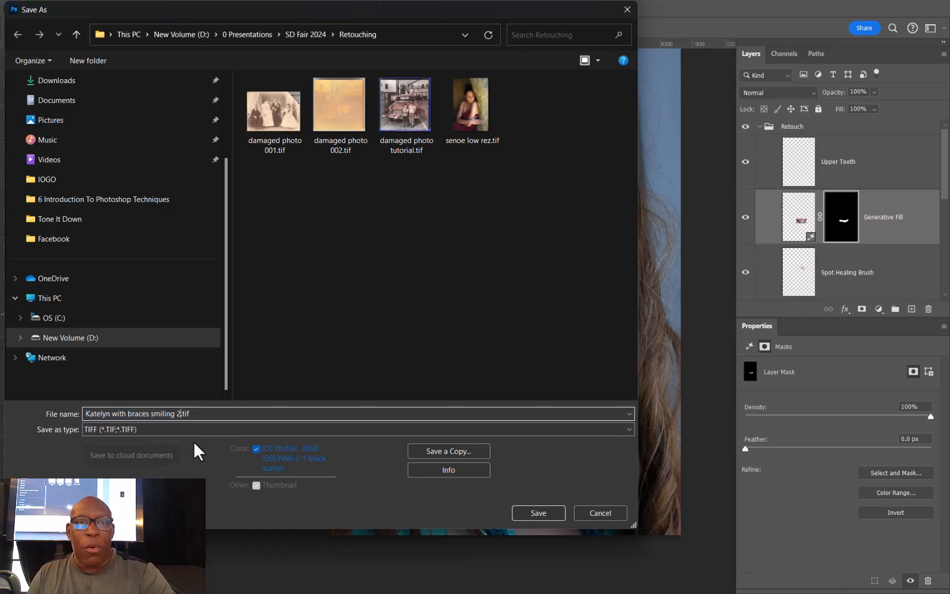
left_click(536, 513)
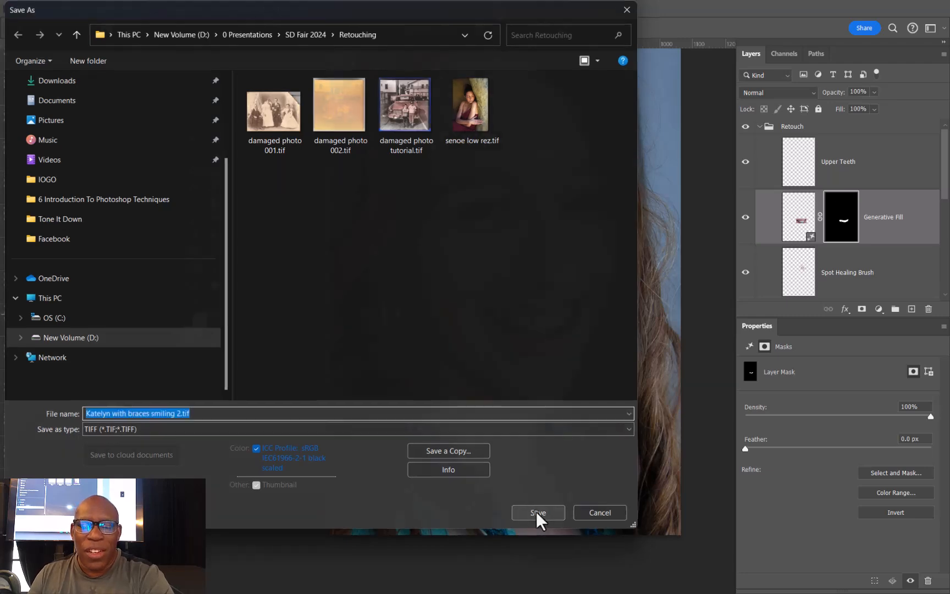
left_click(626, 138)
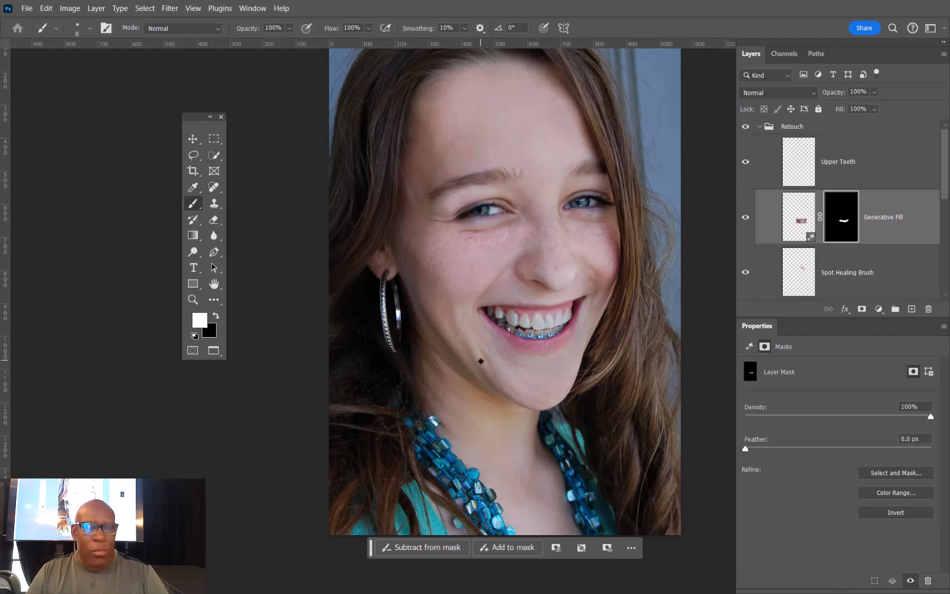
Step: Open the Adobe Creative Cloud desktop app from the list of installed apps
key("super")
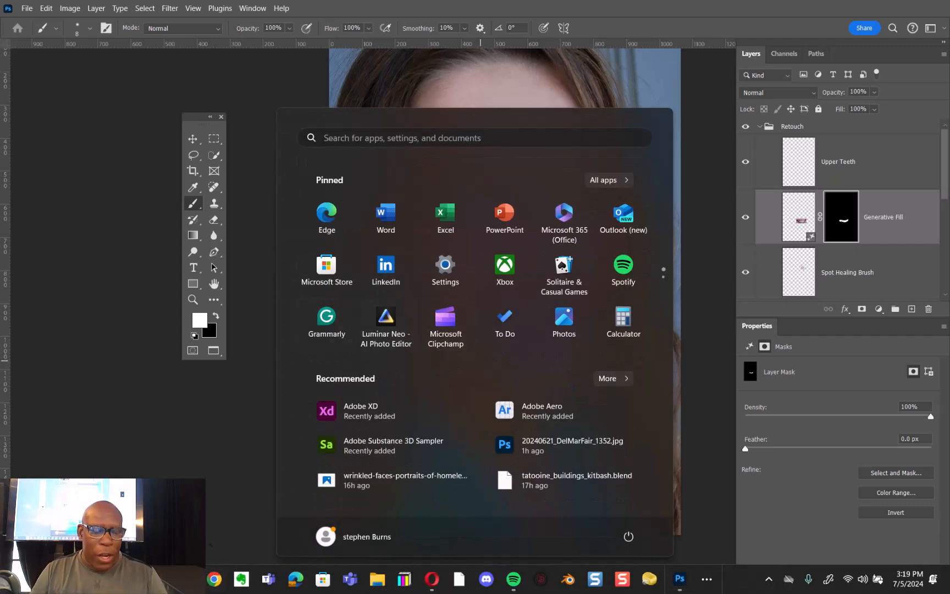
key("super")
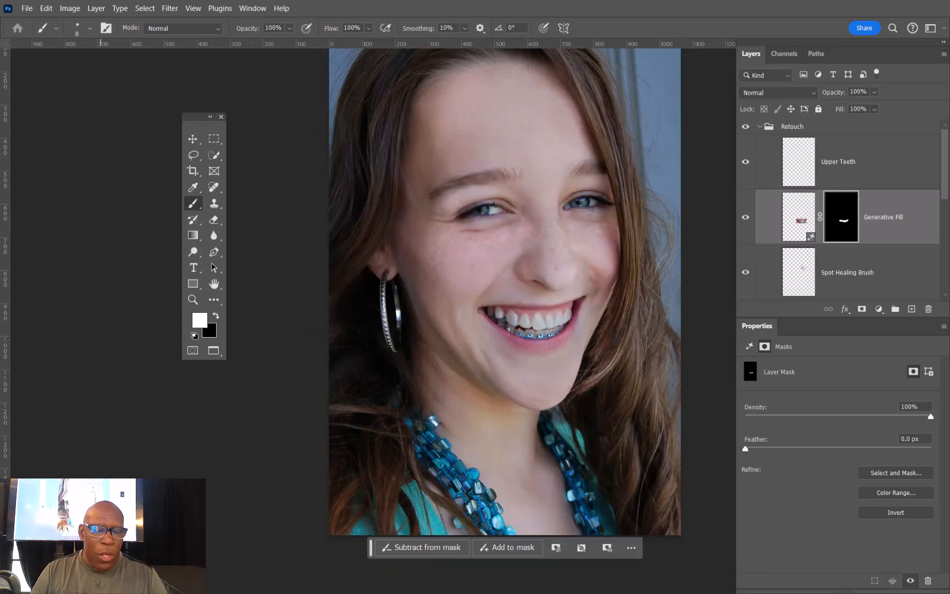
key("super")
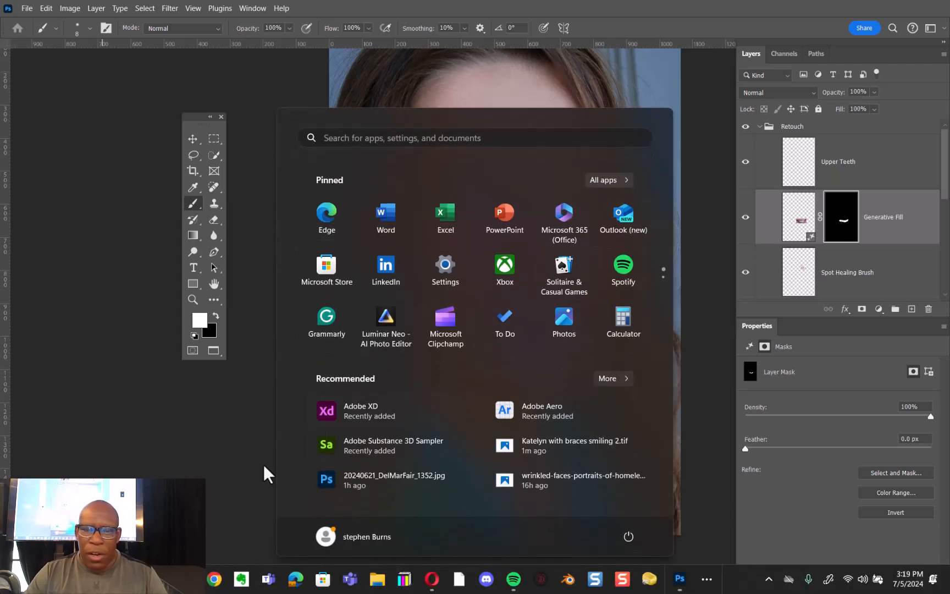
left_click(610, 180)
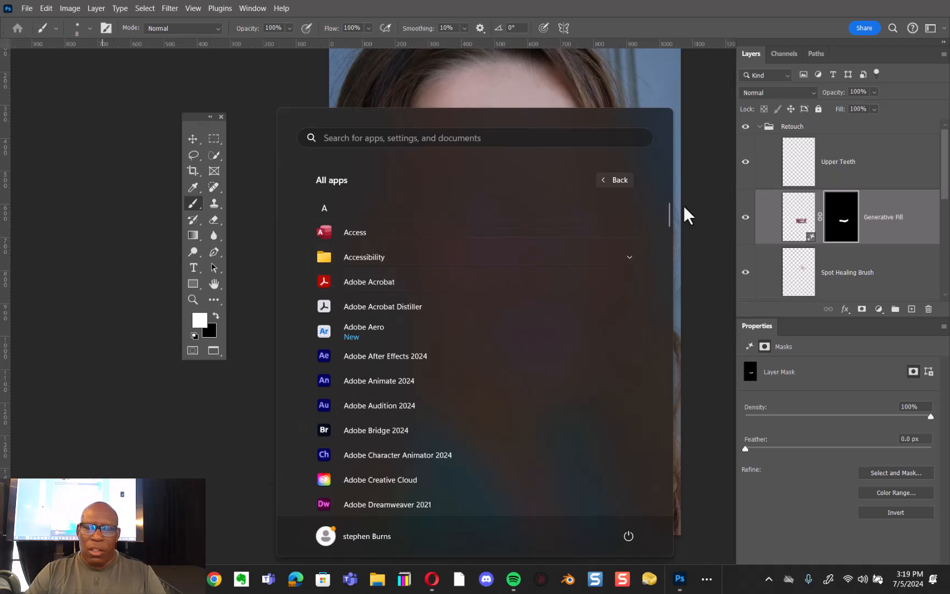
scroll(681, 207, "down", 5)
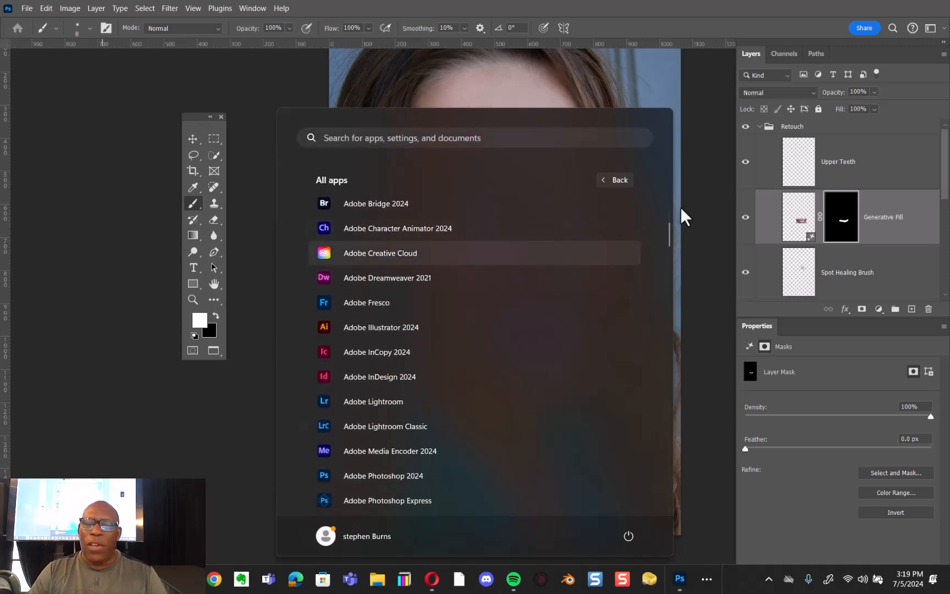
key("Return")
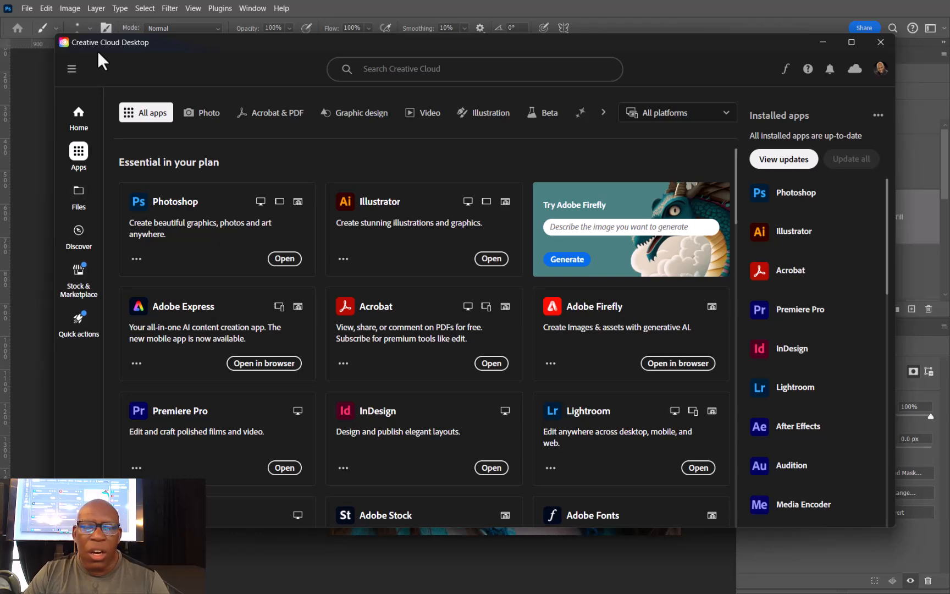
Step: Look over the Creative Cloud app list and its Window and Help commands, and return to Photoshop
left_click_drag(441, 43, 463, 118)
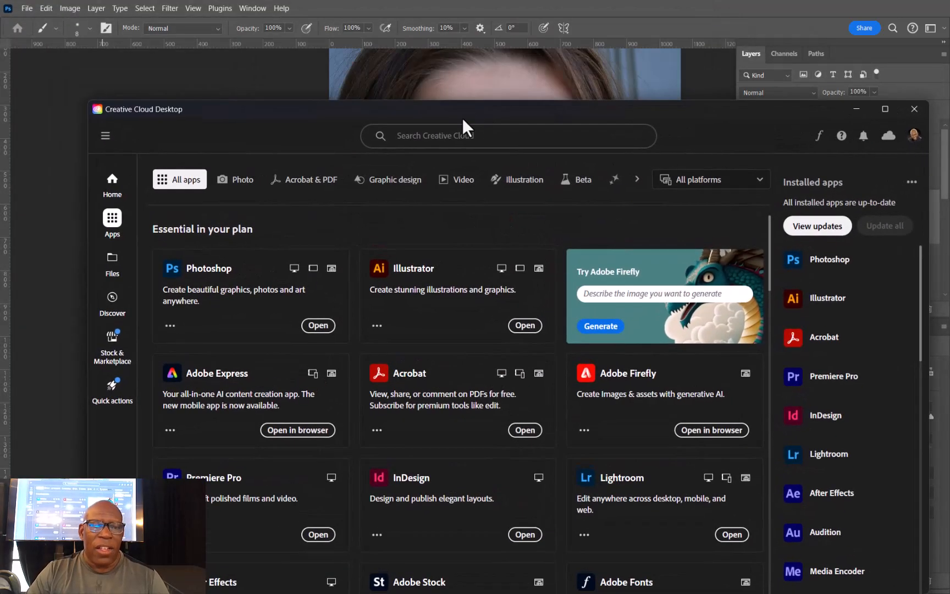
key("alt")
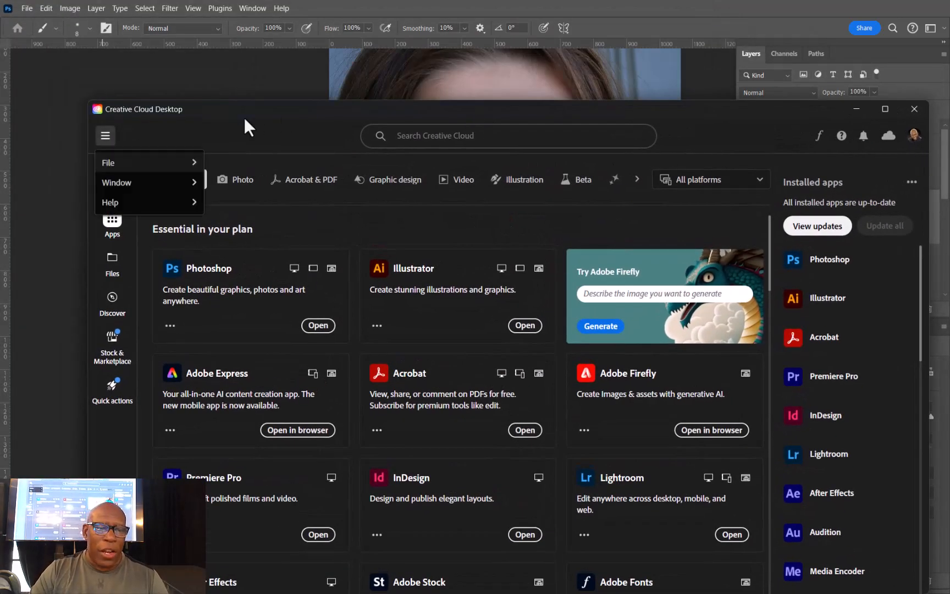
mouse_move(149, 203)
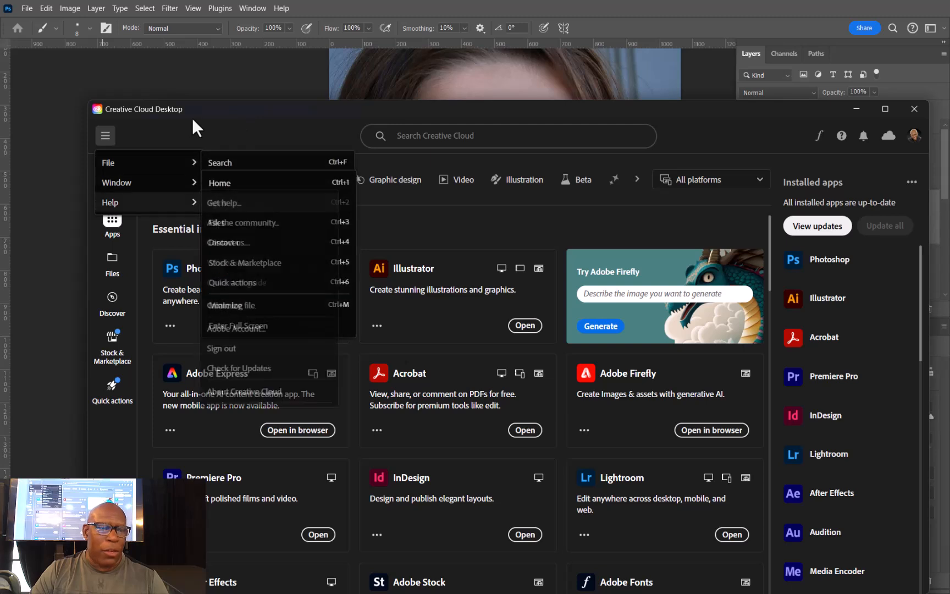
mouse_move(149, 182)
left_click(192, 118)
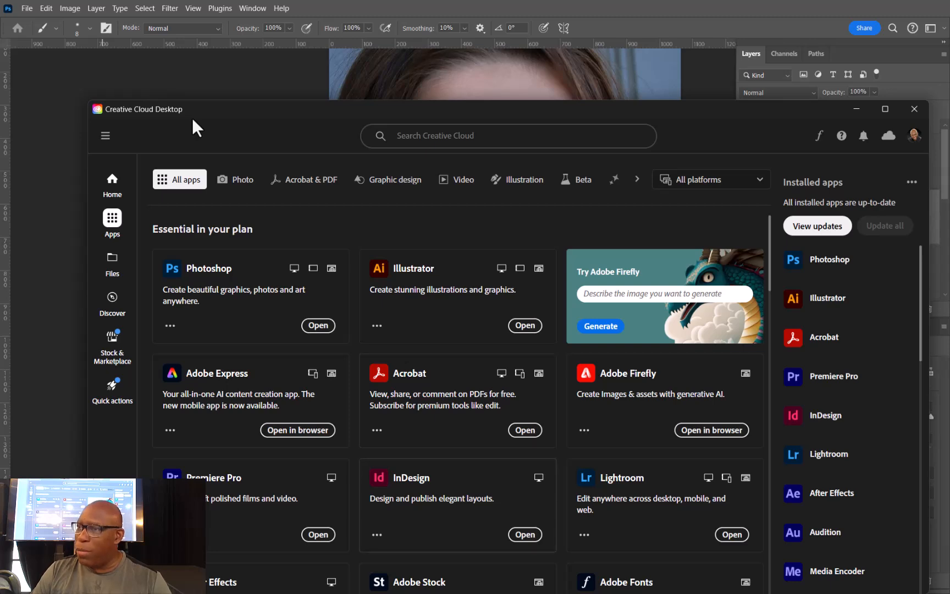
left_click_drag(713, 116, 717, 85)
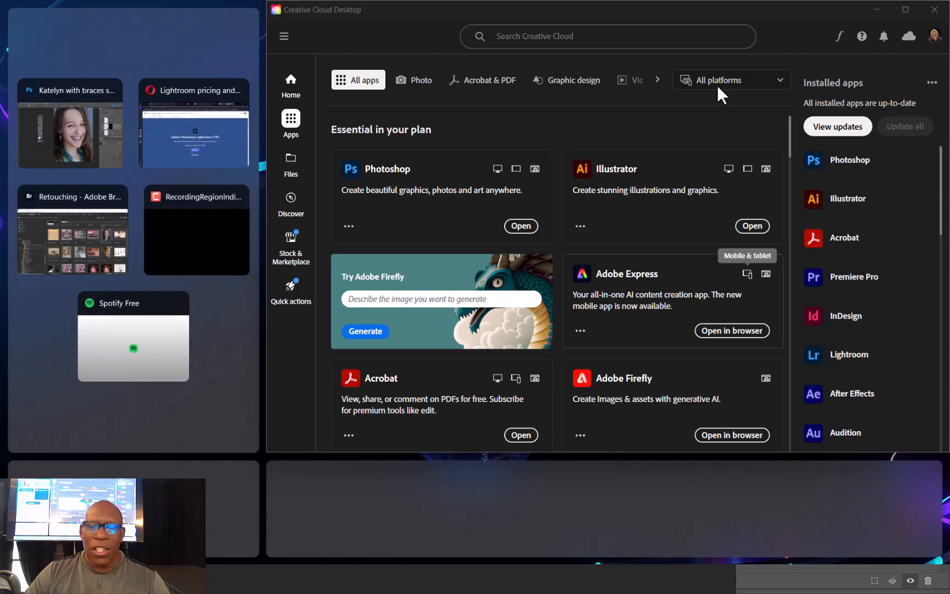
left_click(909, 11)
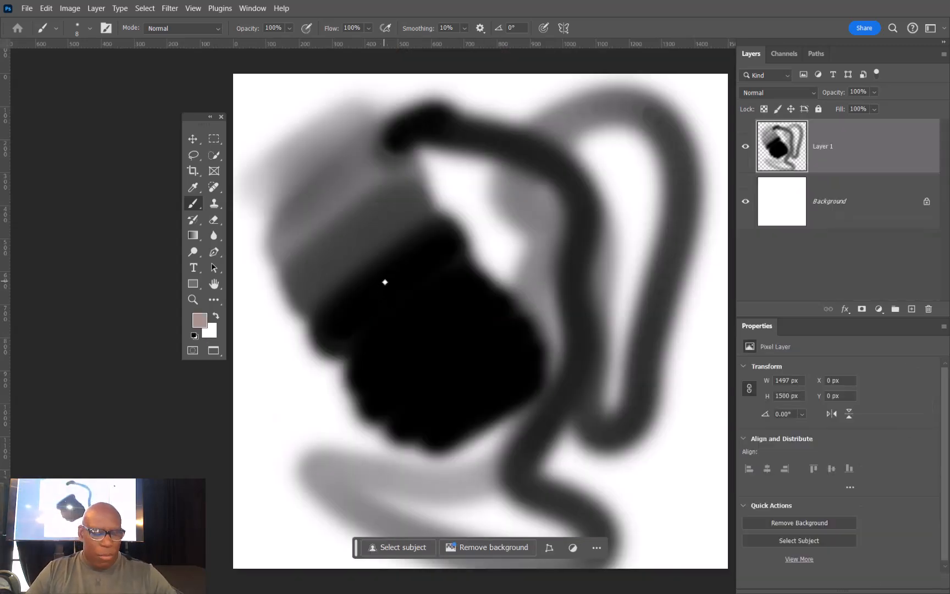
Step: Close the brush-stroke document and move the floating tool palette away from the face in the veteran's portrait
key("ctrl+w")
left_click(493, 233)
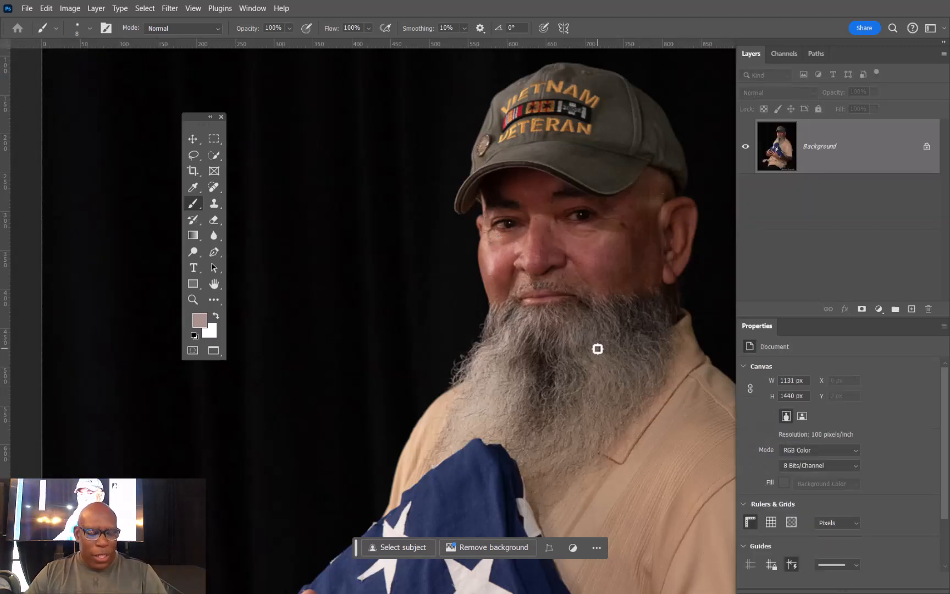
left_click_drag(581, 309, 558, 325)
mouse_move(193, 119)
left_mouse_down()
mouse_move(155, 146)
mouse_move(124, 122)
left_mouse_up()
mouse_move(433, 264)
left_mouse_down()
mouse_move(456, 283)
mouse_move(471, 269)
left_mouse_up()
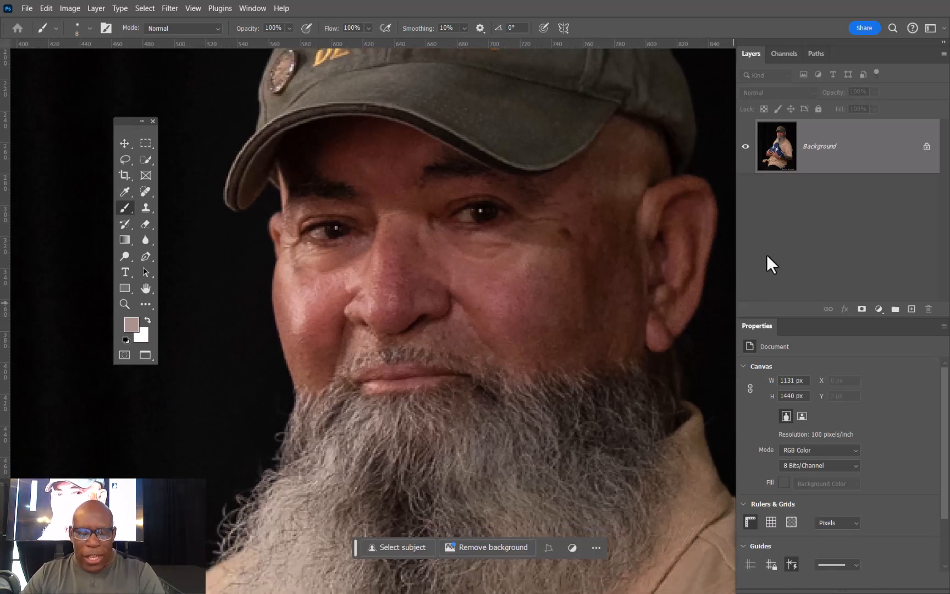
Step: Duplicate the veteran portrait's Background layer twice and hide the upper copy, making Layer 1 the active layer
key("ctrl+j")
key("ctrl+j")
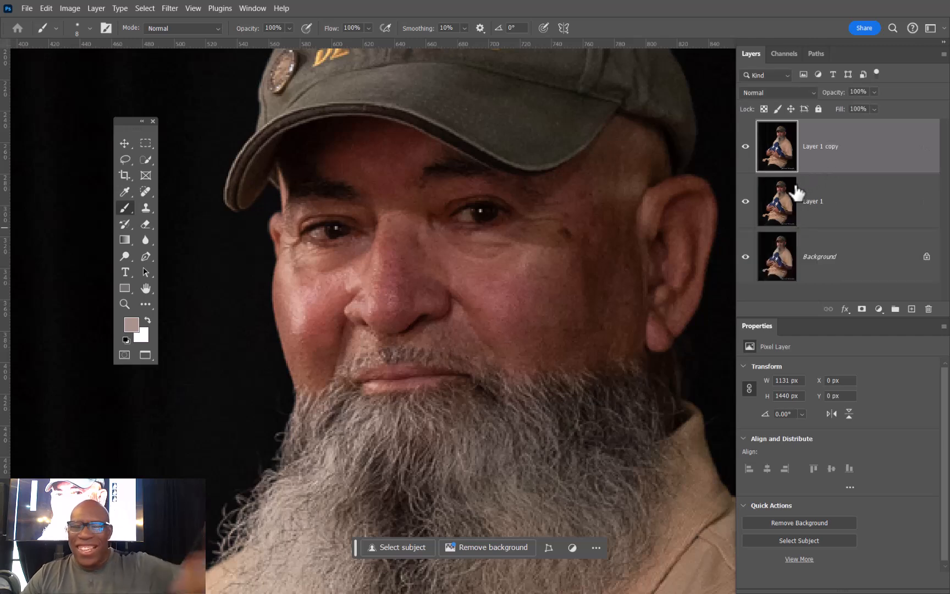
left_click(747, 146)
left_click(824, 215)
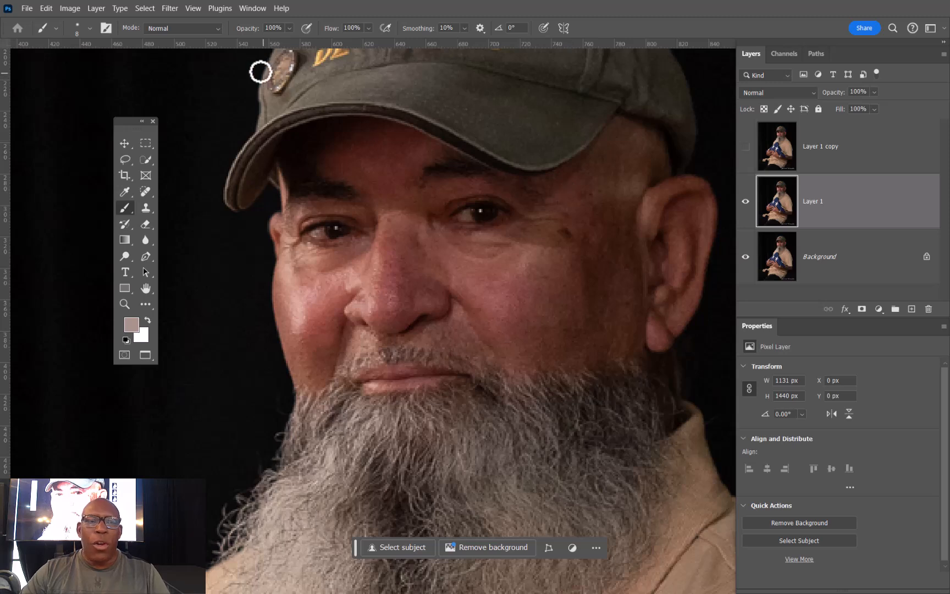
Step: Open the Surface Blur filter for Layer 1 and move its dialog away from the man's face
left_click(169, 8)
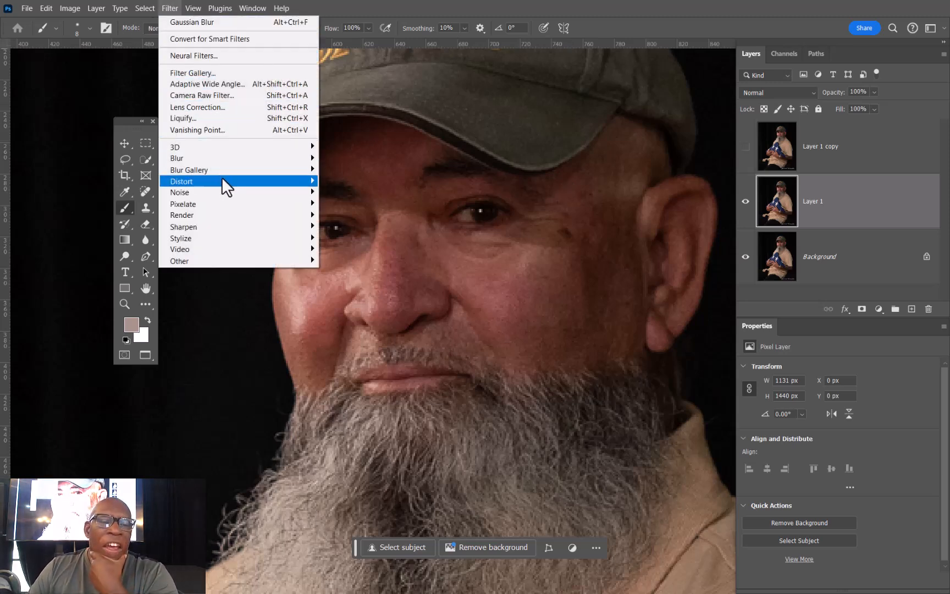
mouse_move(233, 159)
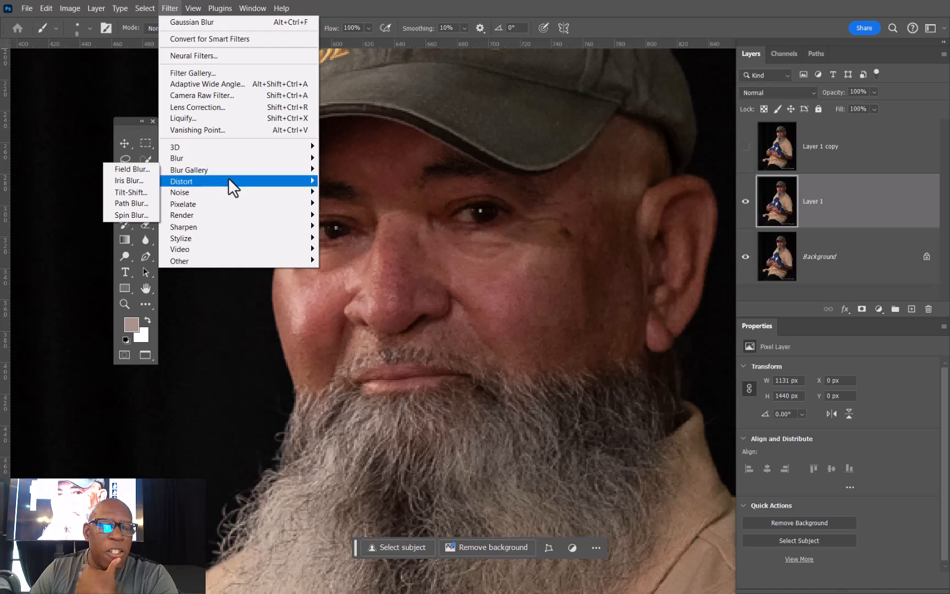
mouse_move(227, 223)
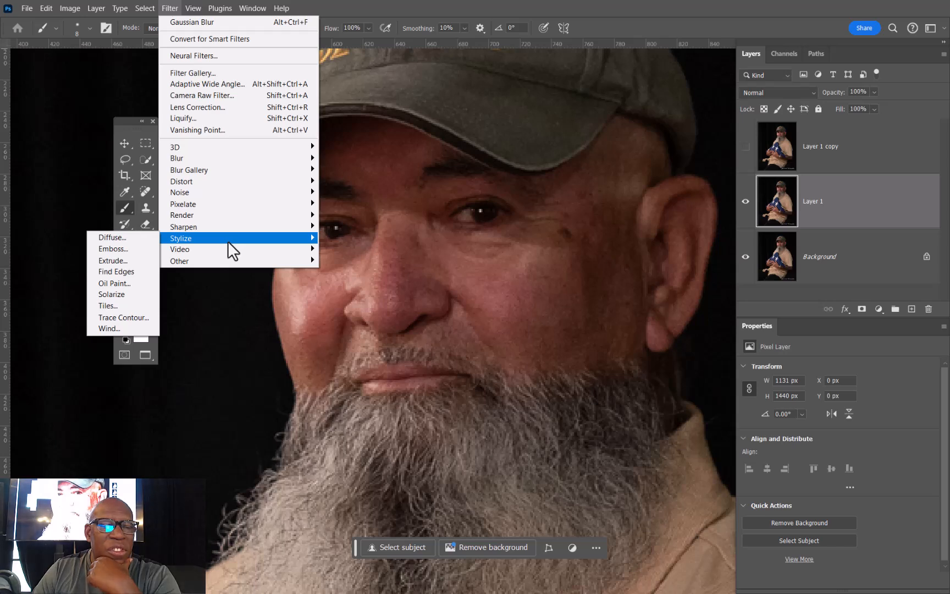
mouse_move(229, 261)
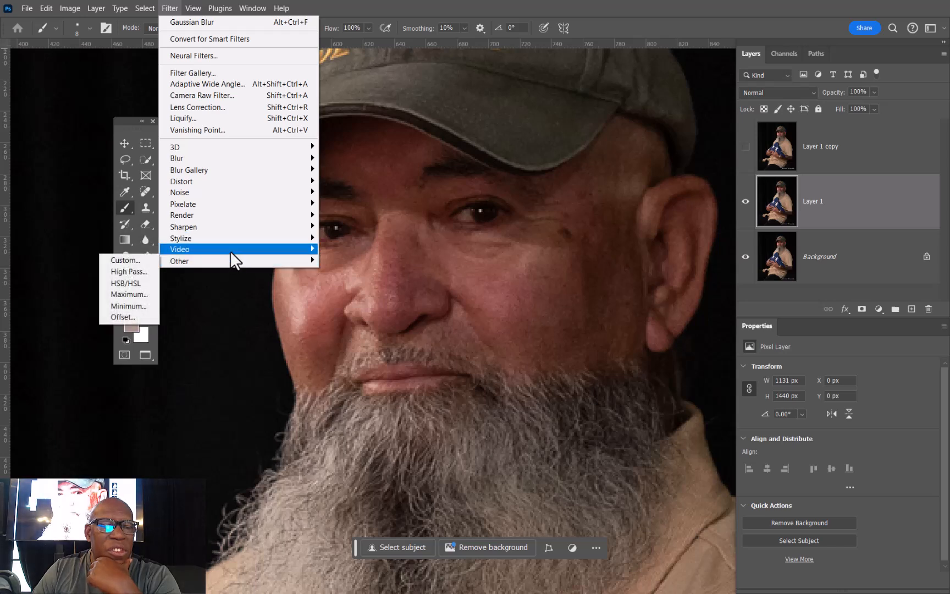
mouse_move(252, 162)
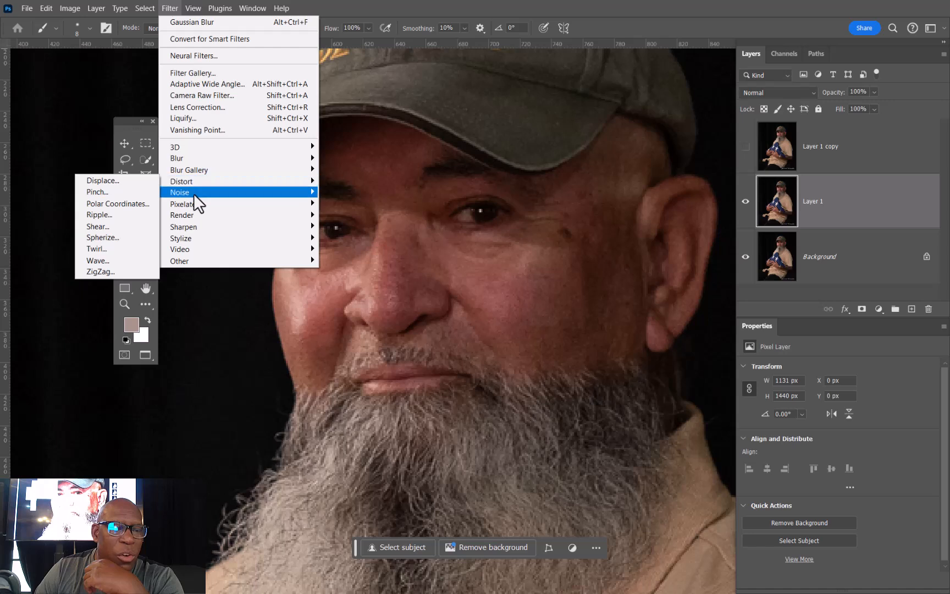
mouse_move(194, 193)
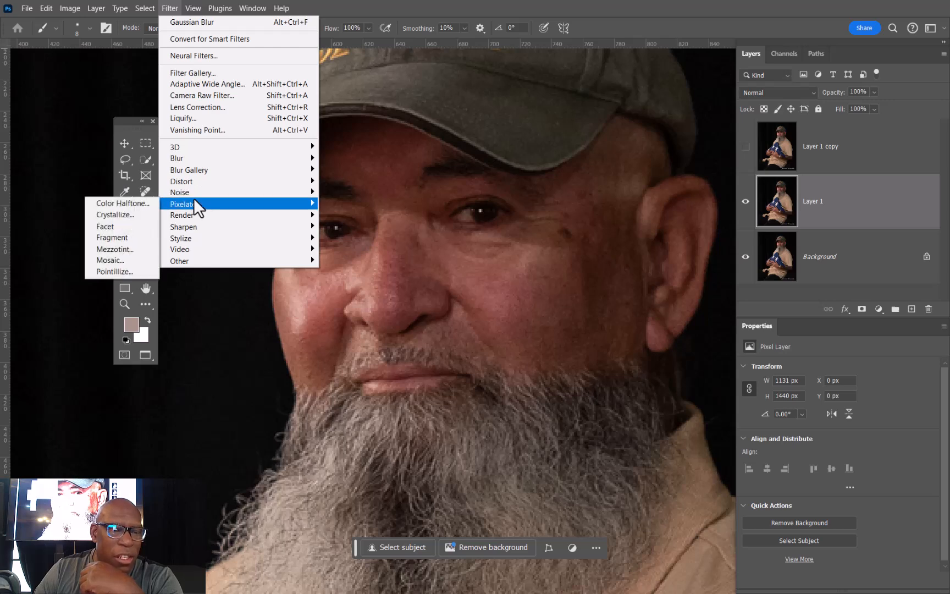
mouse_move(193, 216)
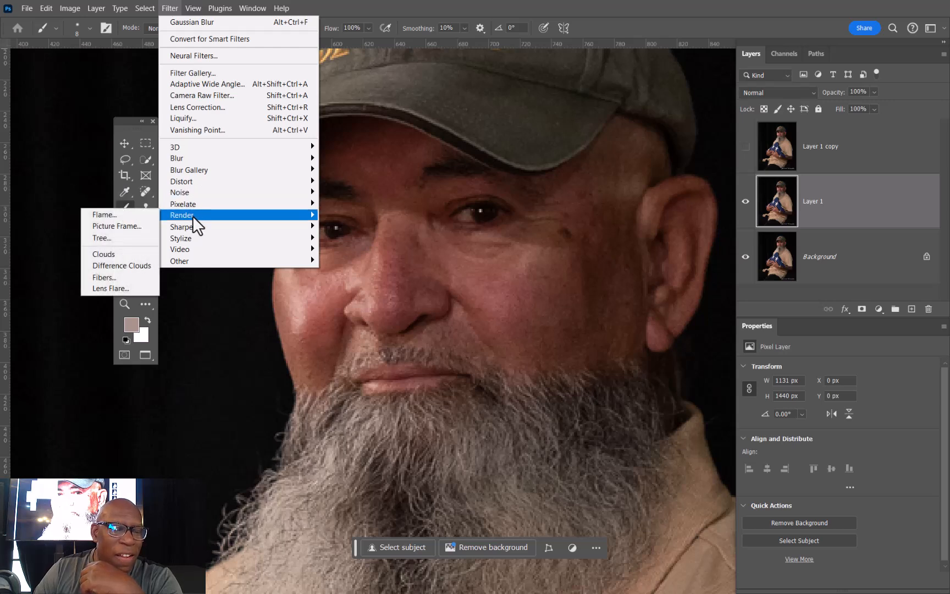
mouse_move(191, 238)
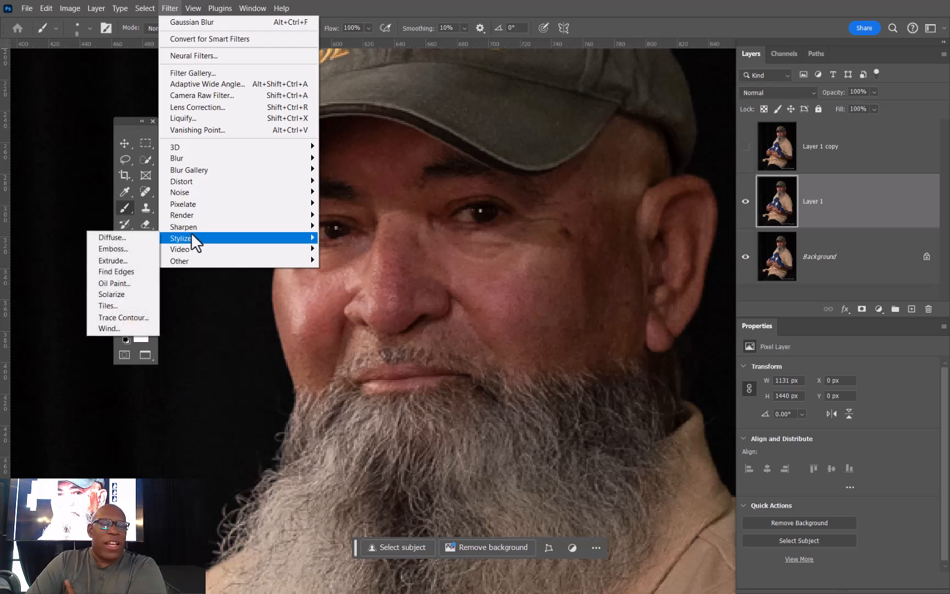
mouse_move(212, 157)
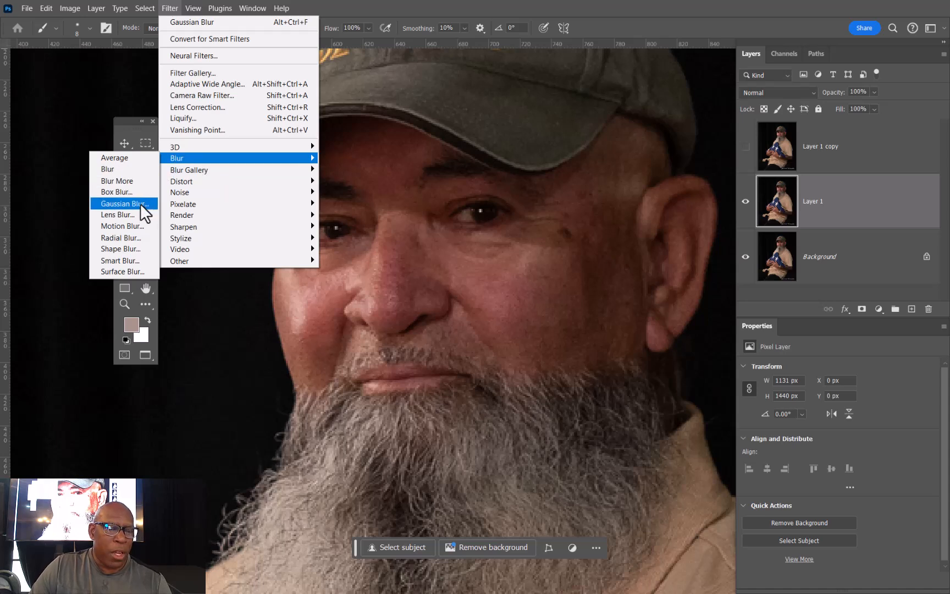
left_click(124, 272)
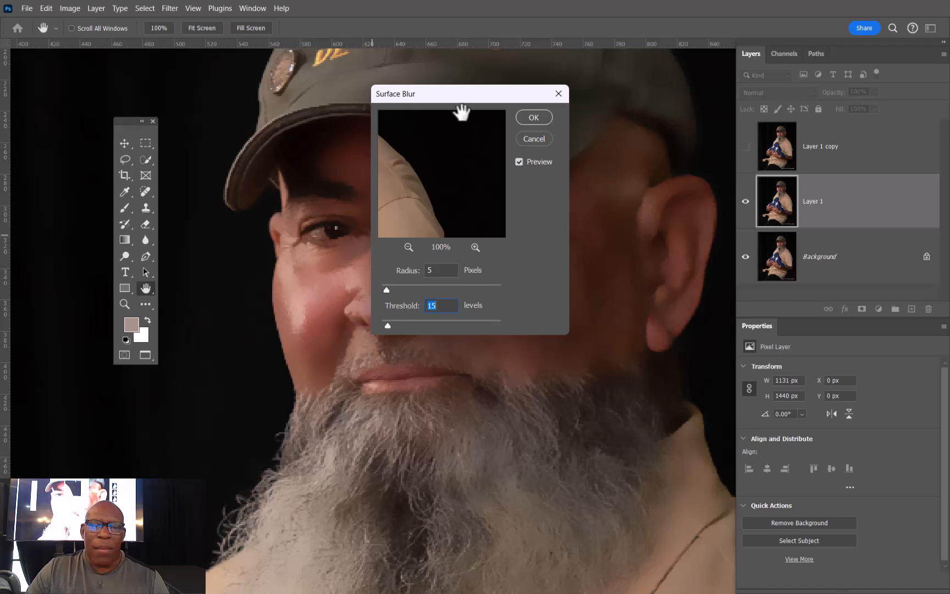
left_click_drag(467, 94, 758, 93)
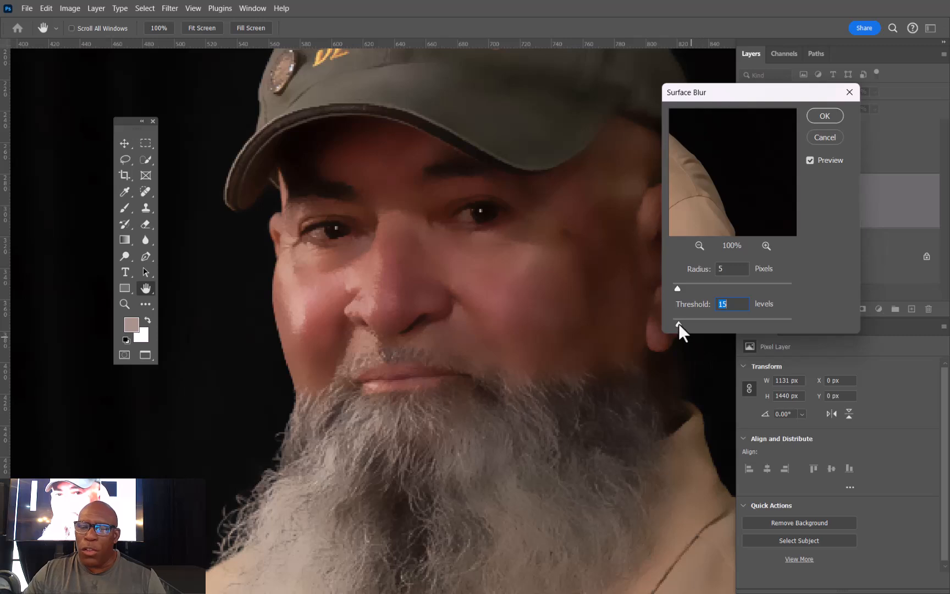
Step: Apply the Surface Blur to Layer 1 with a radius of 4 pixels and a threshold of 91 levels
left_click_drag(679, 324, 735, 327)
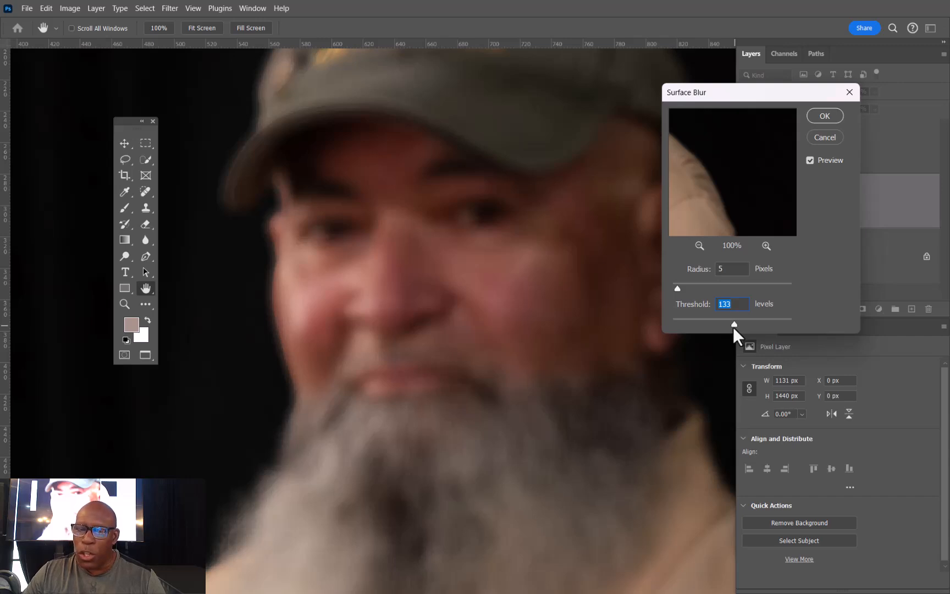
left_click_drag(734, 325, 715, 325)
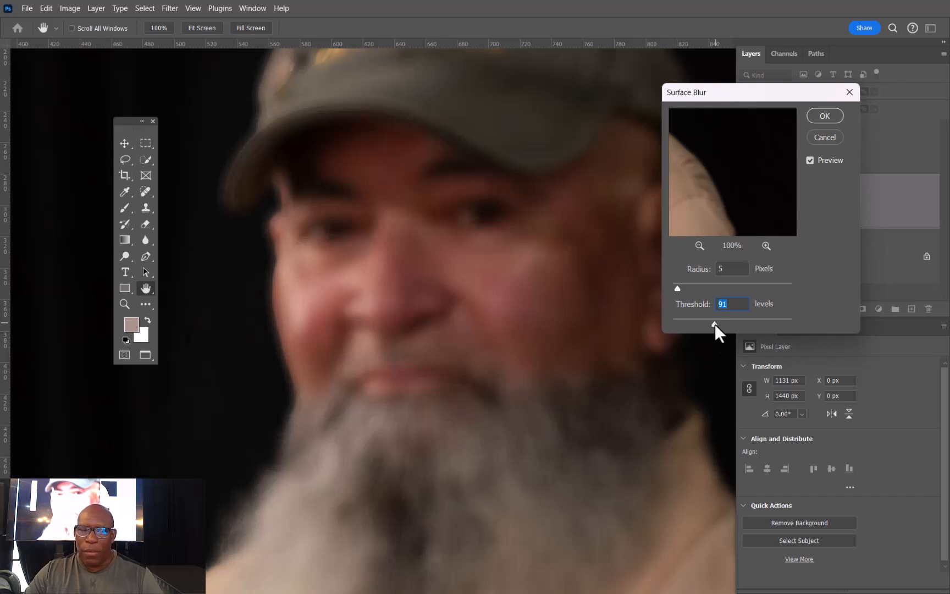
mouse_move(678, 287)
left_mouse_down()
mouse_move(692, 292)
mouse_move(676, 289)
left_mouse_up()
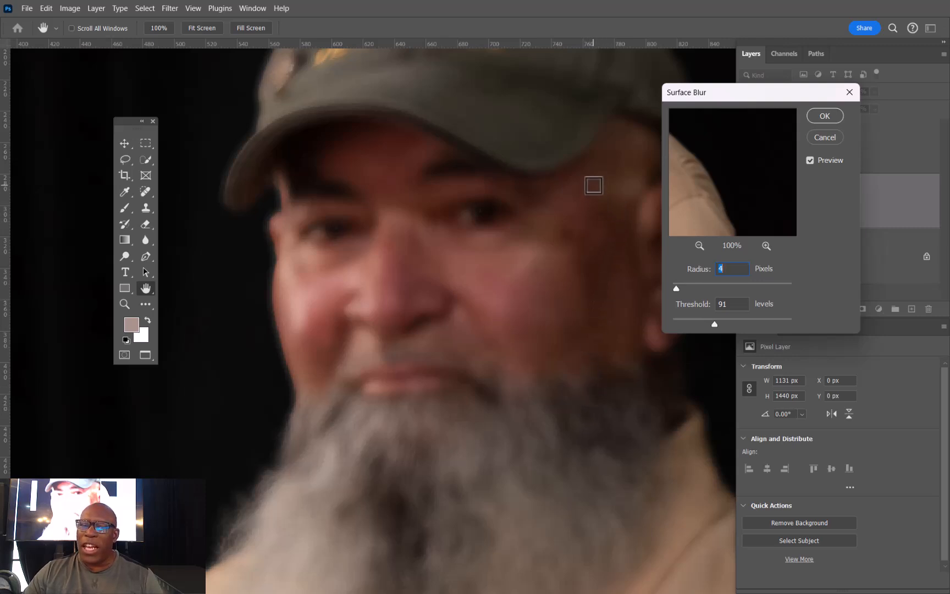
left_click(824, 119)
key("b")
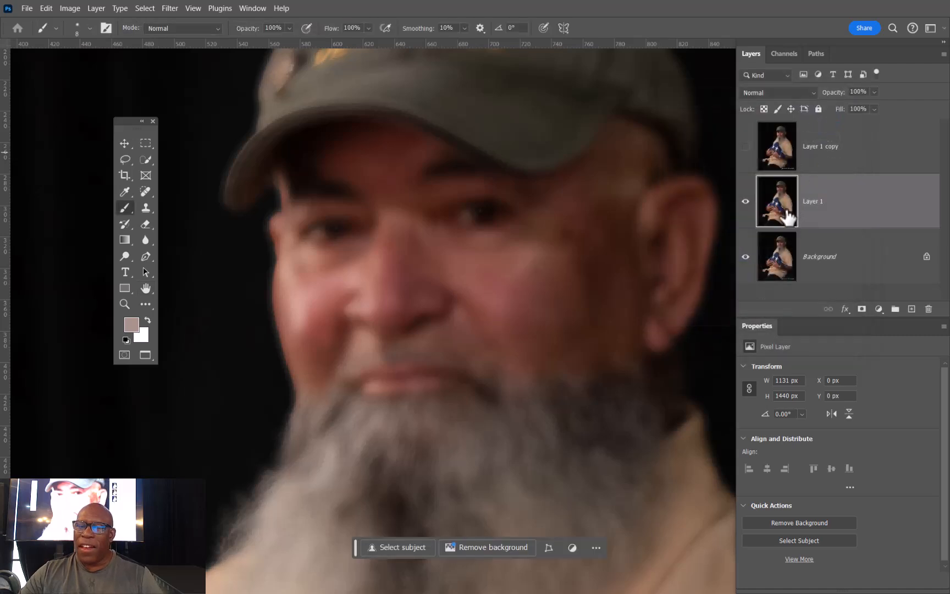
Step: Show the Layer 1 copy layer, and rename Layer 1 as color and Layer 1 copy as Frequency
left_click(812, 155)
left_click(746, 146)
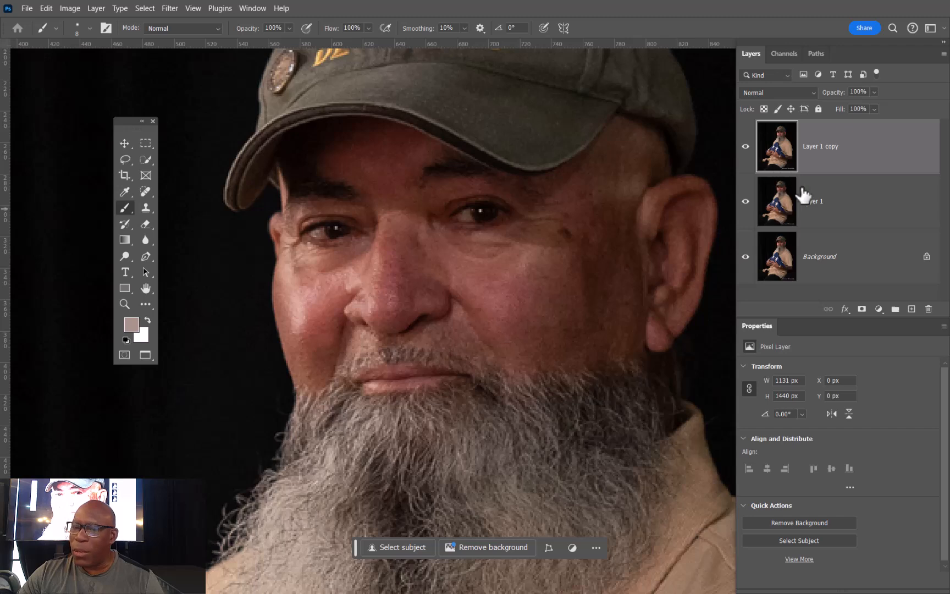
double_click(812, 204)
type("color")
key("Return")
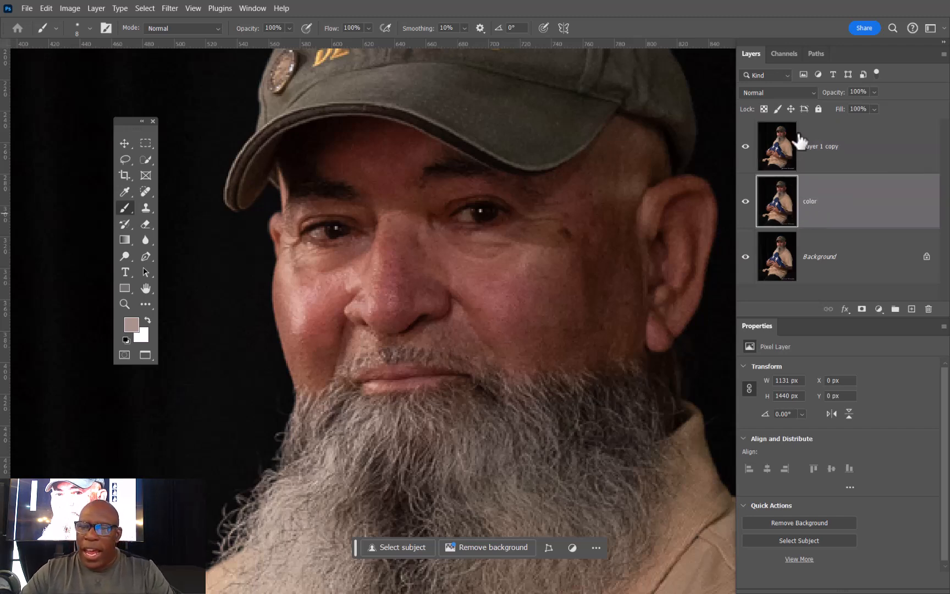
double_click(817, 152)
type("Frequency")
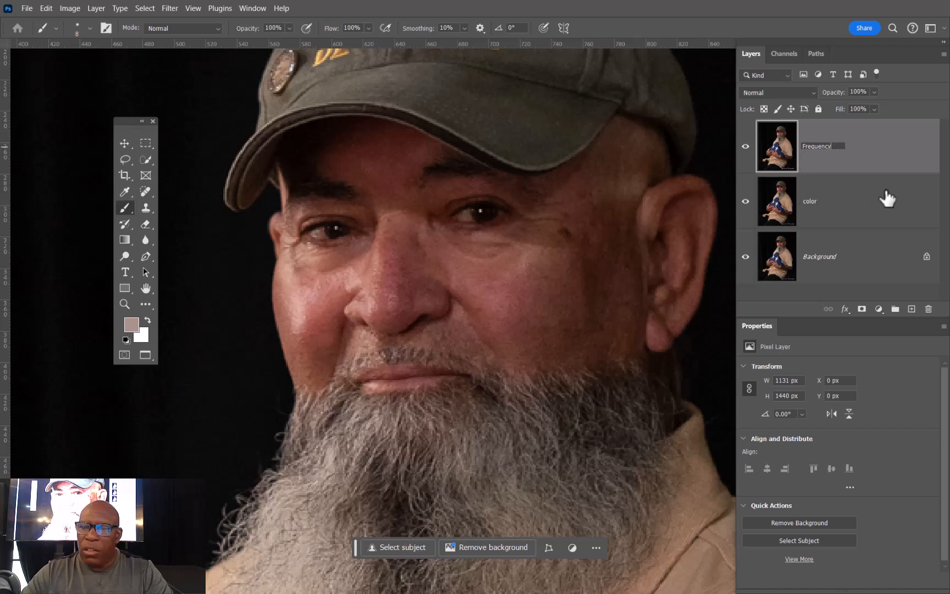
left_click(887, 155)
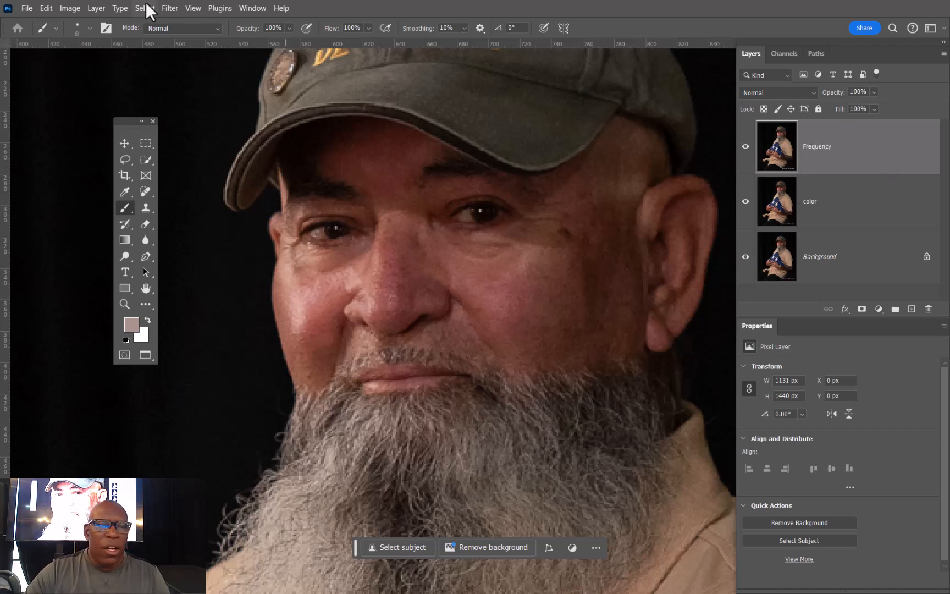
Step: Apply the color layer's RGB image to the Frequency layer with Subtract blending, 100% opacity, scale 2 and offset 128
left_click(72, 11)
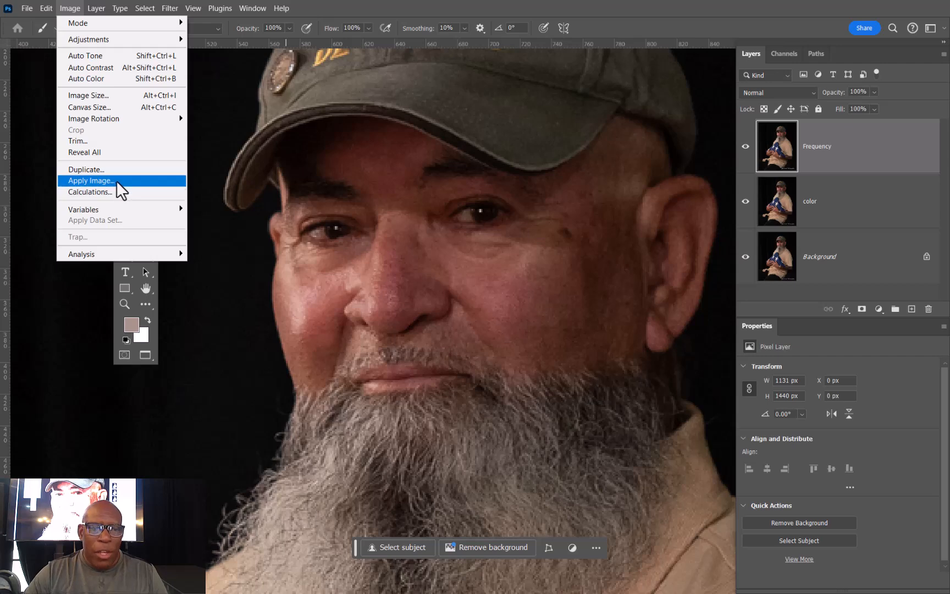
left_click(119, 181)
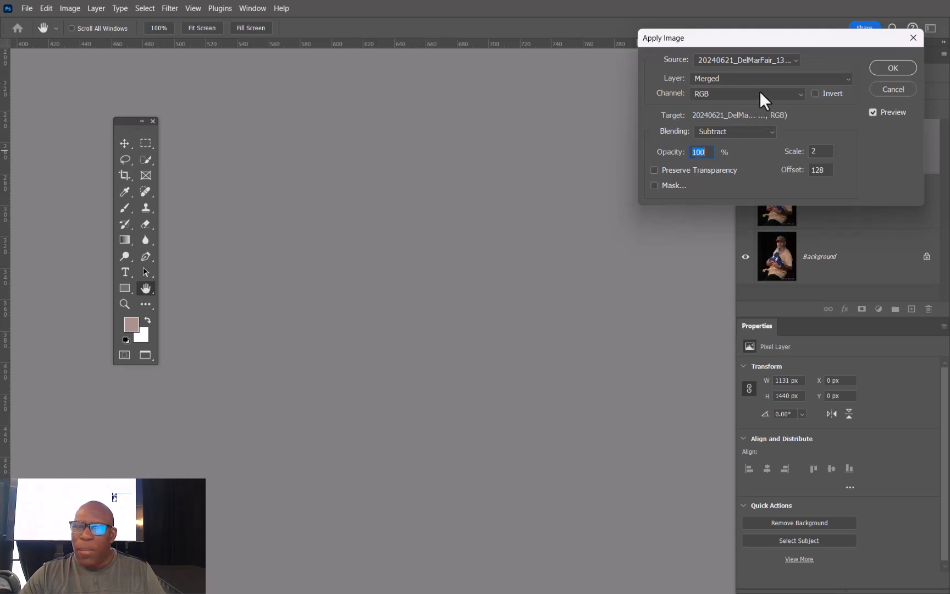
left_click_drag(781, 40, 561, 25)
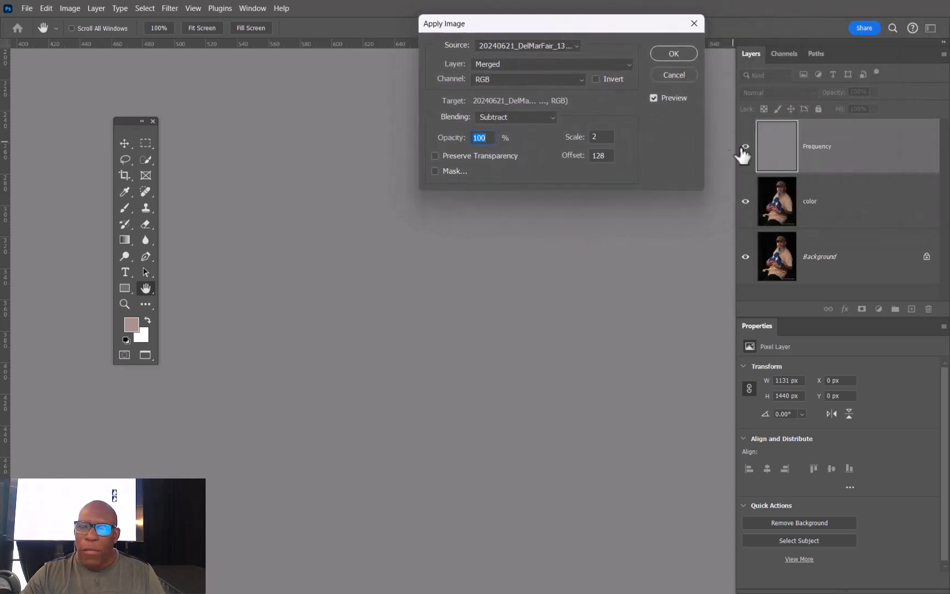
left_click(627, 63)
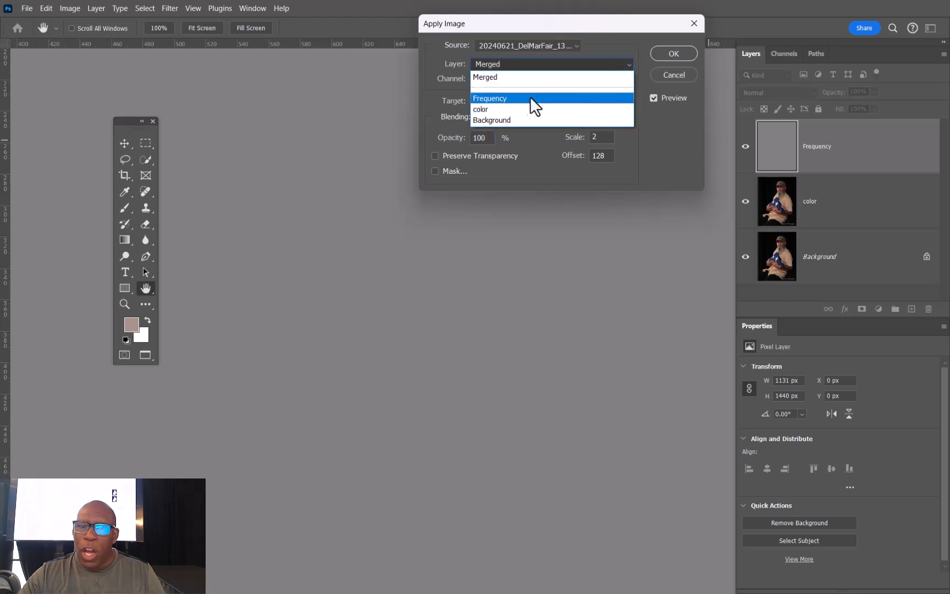
left_click(516, 110)
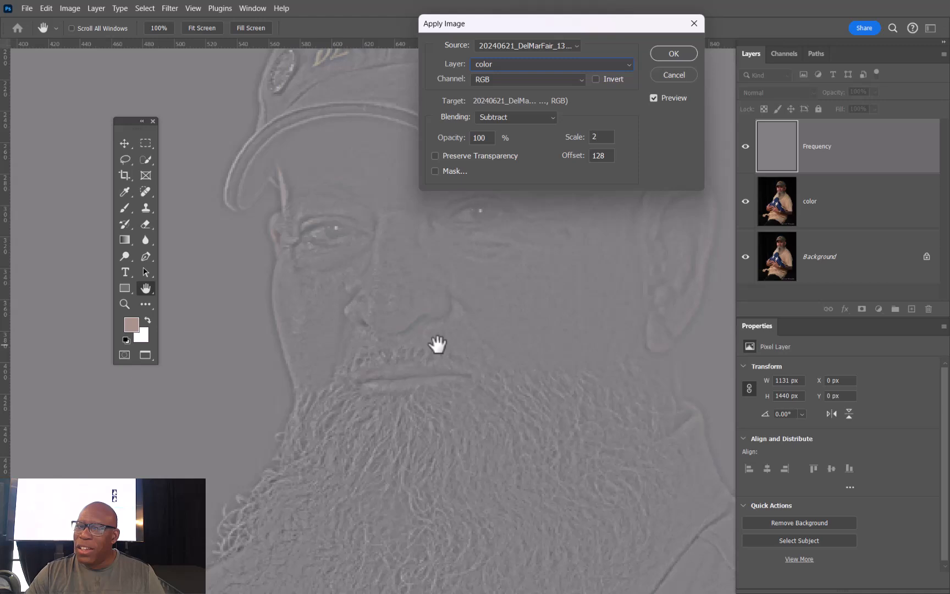
left_click(674, 53)
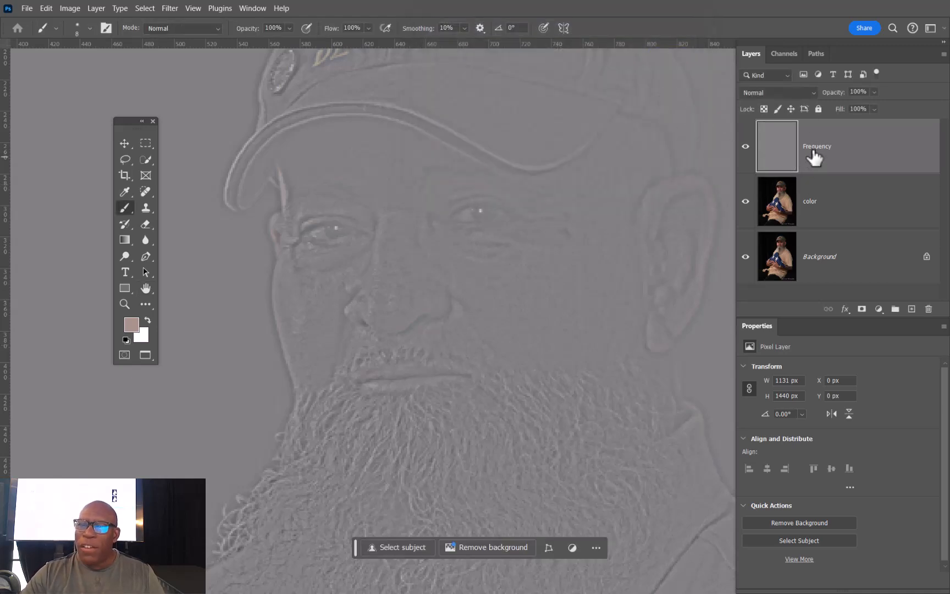
Step: Set the Frequency layer's blend mode to Linear Light, comparing it with Vivid Light and Soft Light
left_click(812, 91)
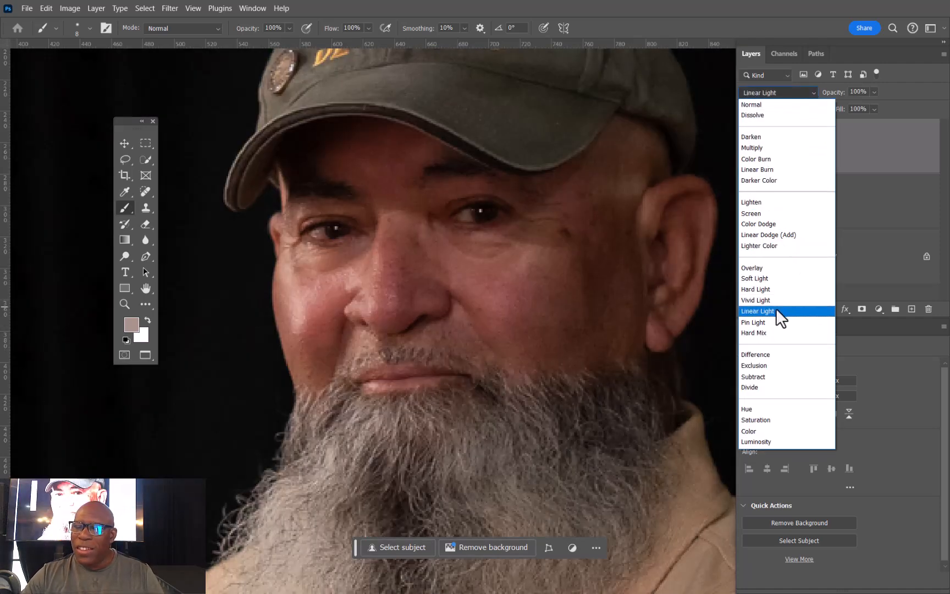
left_click(776, 311)
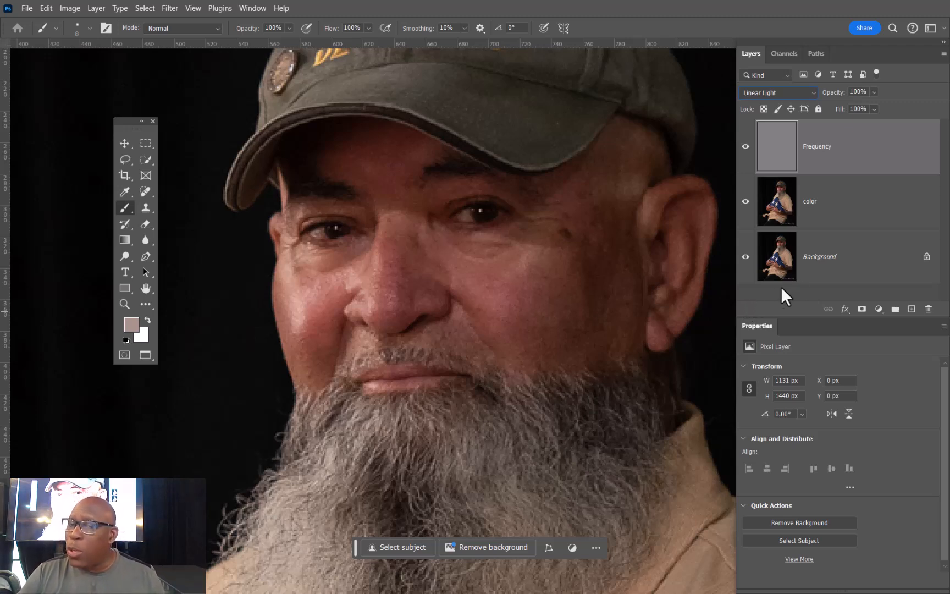
left_click(788, 203)
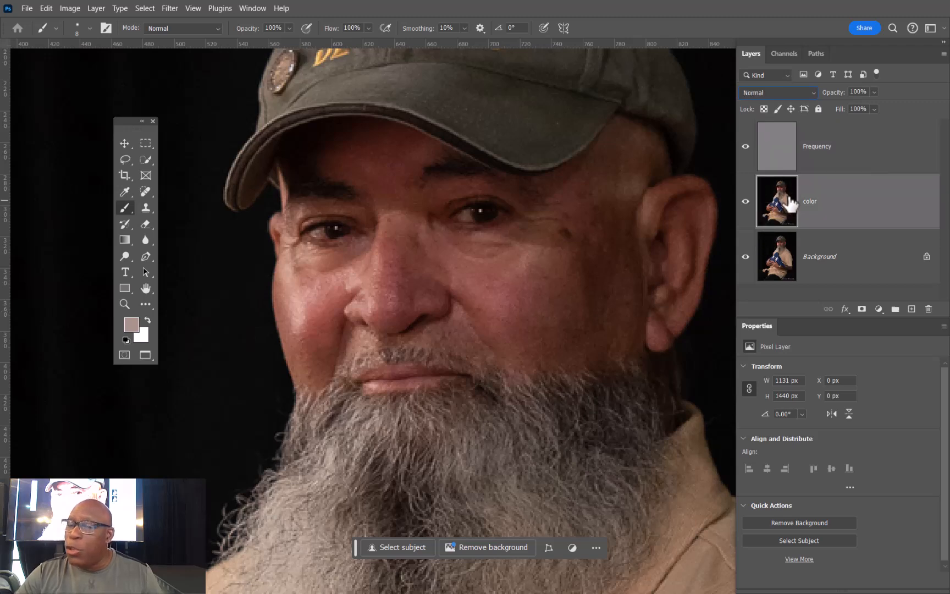
left_click(814, 148)
left_click(809, 94)
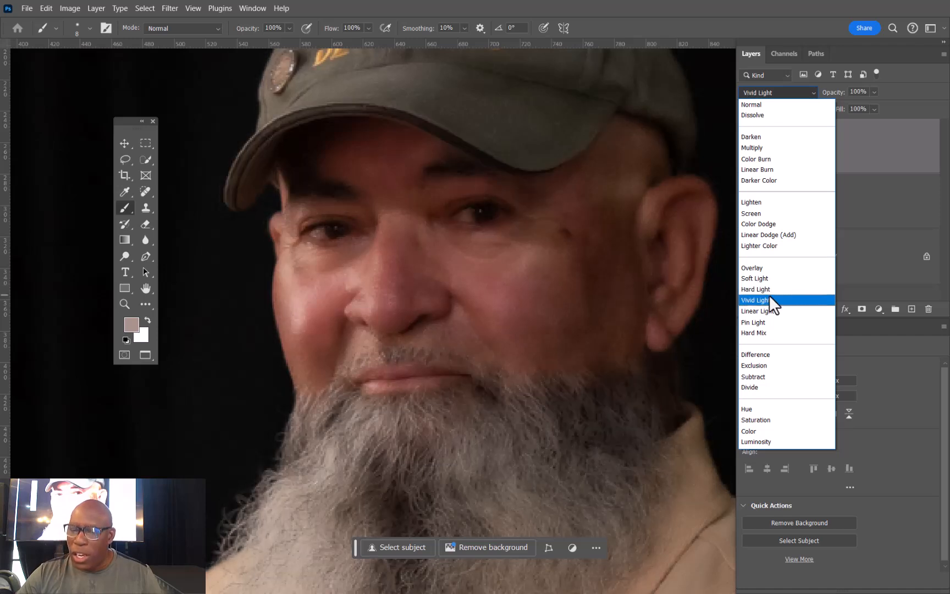
left_click(768, 310)
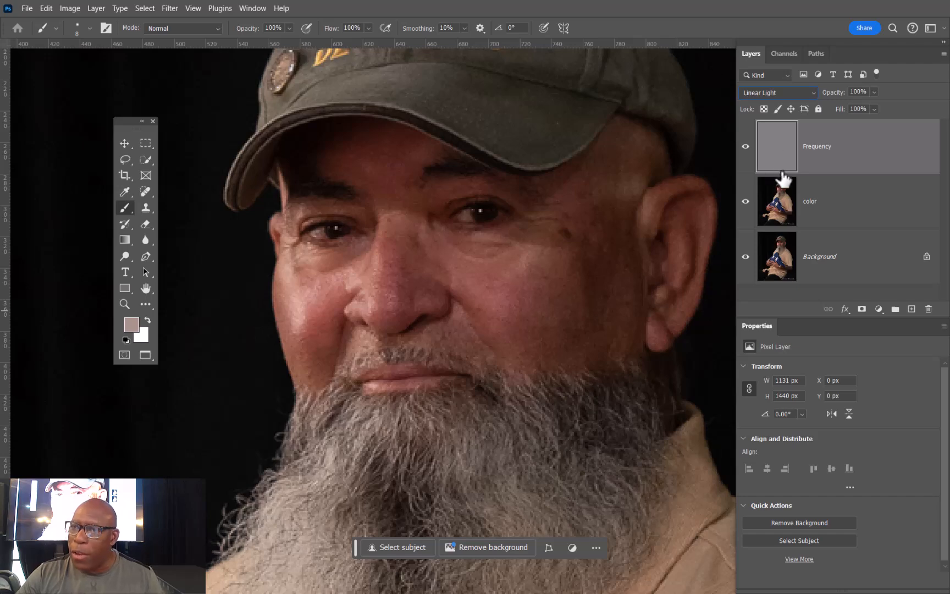
left_click(792, 93)
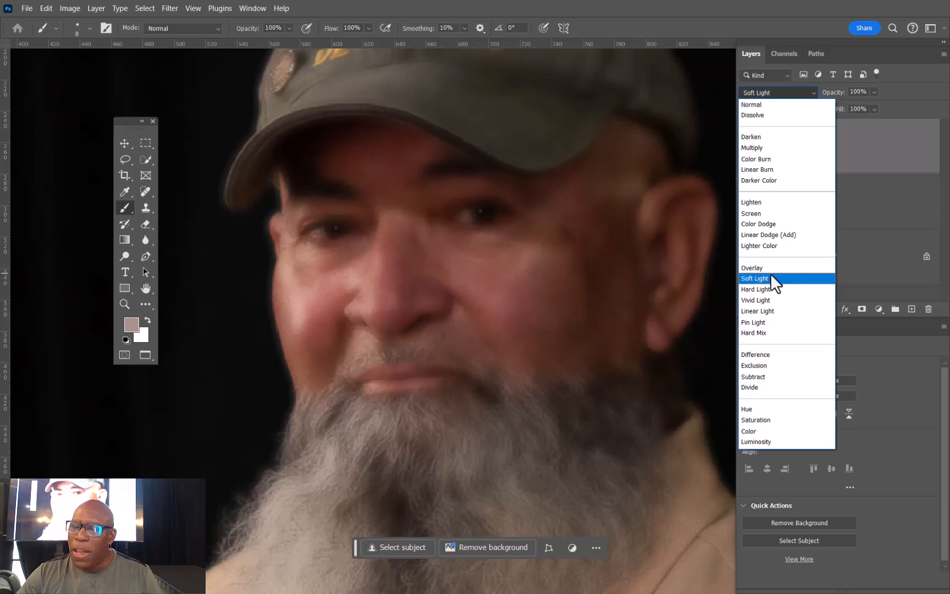
left_click(765, 311)
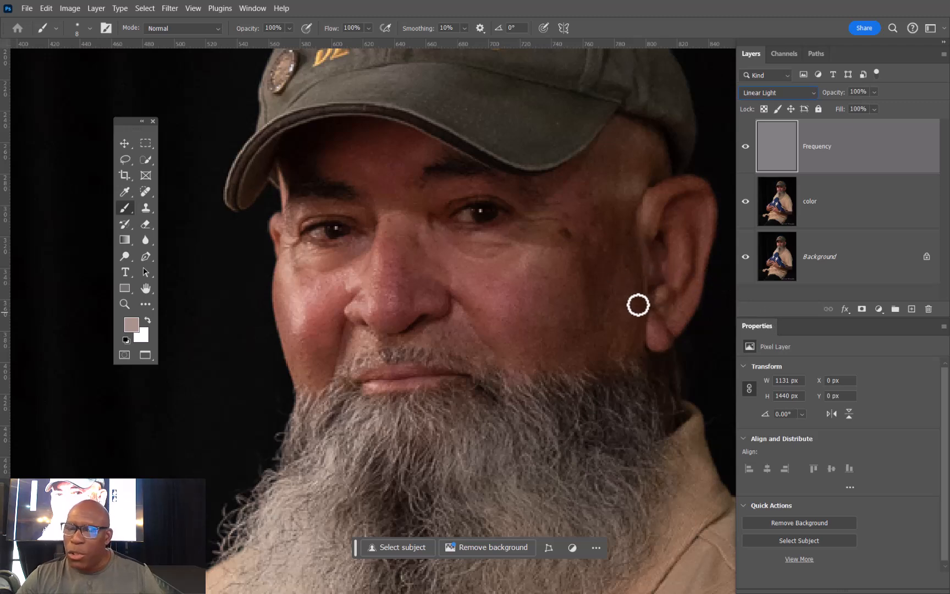
Step: Compare the original Background with the combined color and Frequency layers by repeatedly isolating the Background and restoring all layers
left_click(747, 256, "alt")
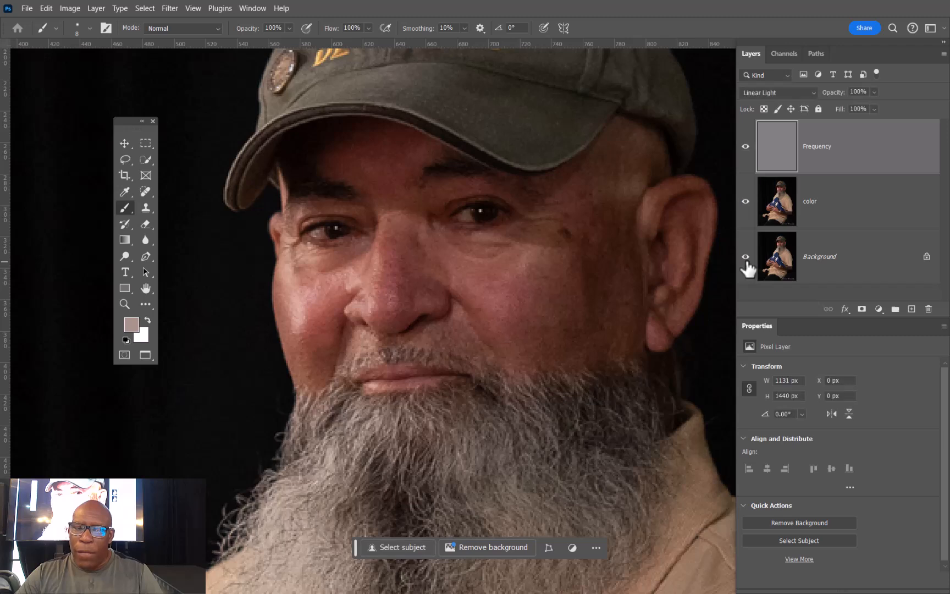
left_click(747, 257, "alt")
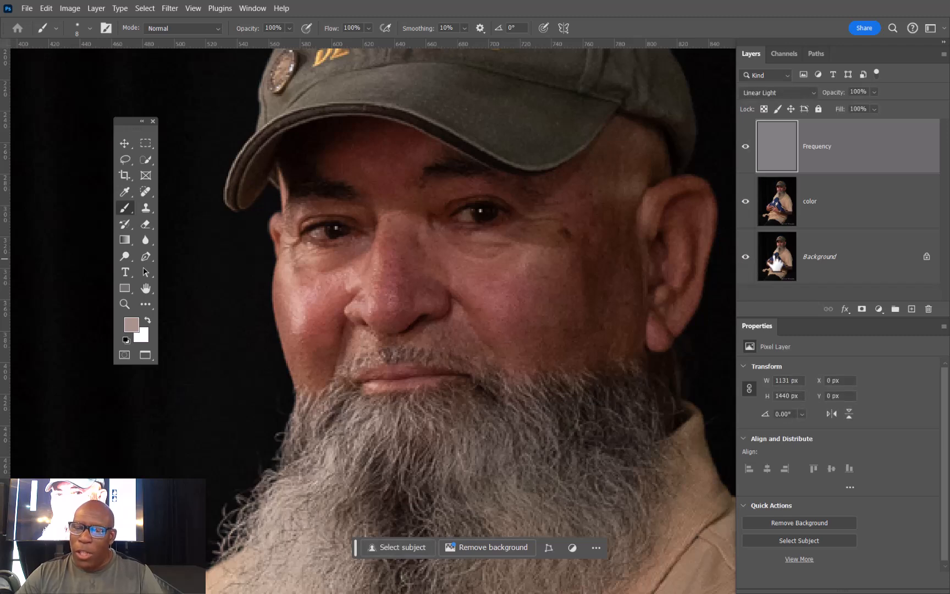
left_click(746, 257, "alt")
left_click(746, 257, "alt")
left_click(746, 257, "alt")
left_click(746, 257, "alt")
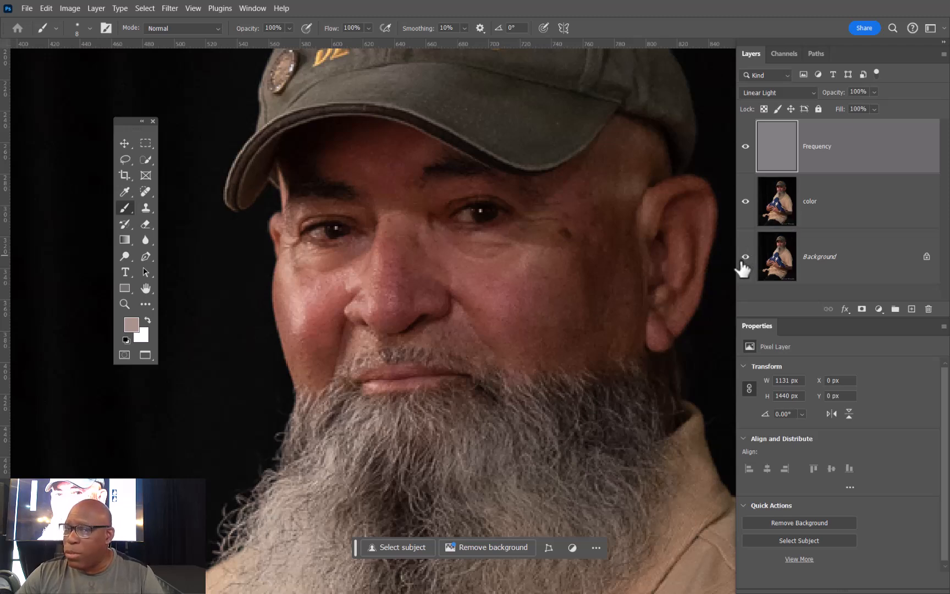
Step: Add an empty layer between the color and Frequency layers and enlarge the brush to 39
left_click(844, 226)
left_click(911, 309)
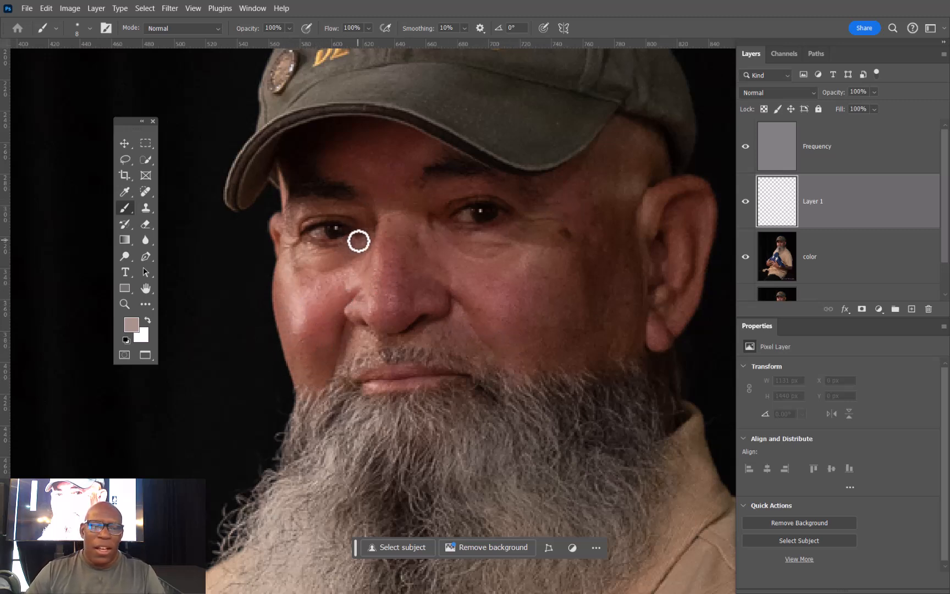
left_click_drag(435, 258, 460, 261)
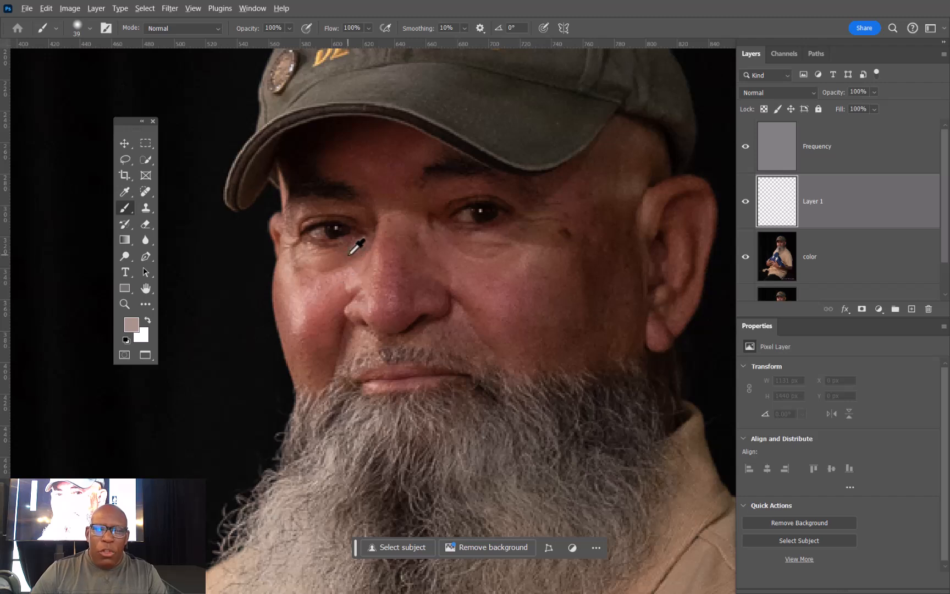
left_click(126, 159, "alt")
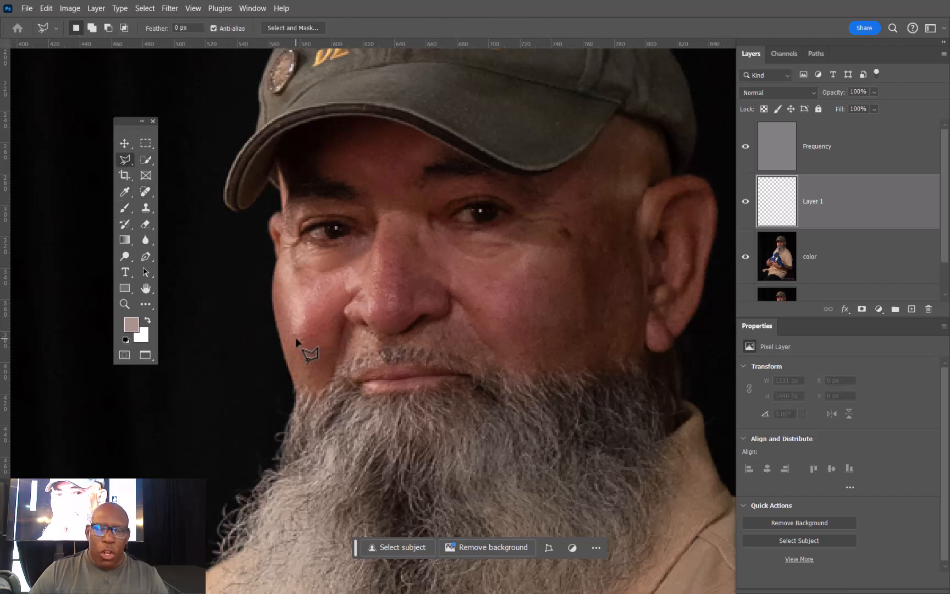
left_click_drag(129, 159, 174, 157)
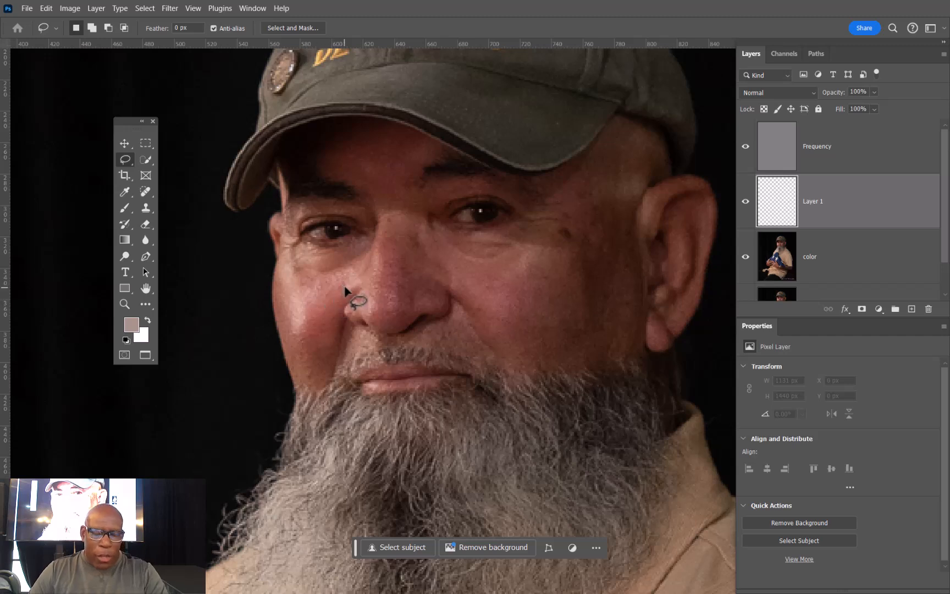
key("b")
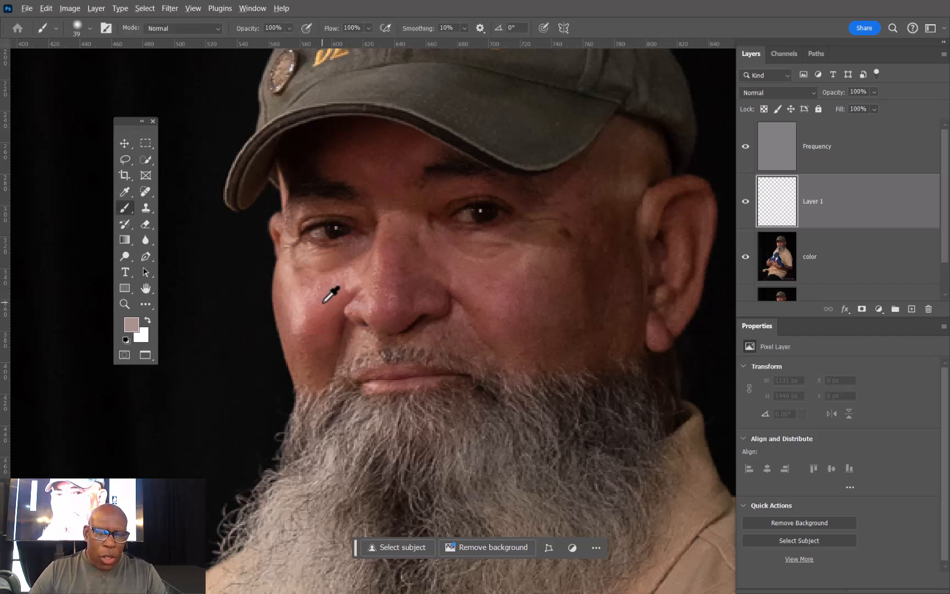
Step: Sample the skin tone beside the nose and paint over the shiny highlights on the narrower cheek with a small soft brush on Layer 1
left_click(330, 295, "alt")
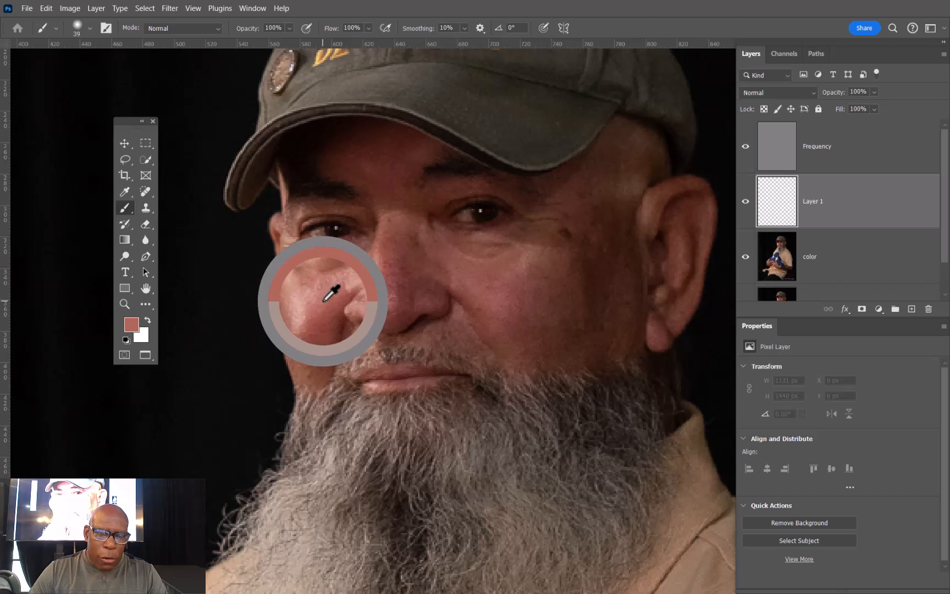
mouse_move(325, 289)
left_mouse_down()
mouse_move(297, 292)
mouse_move(305, 300)
left_mouse_up()
left_click(315, 302)
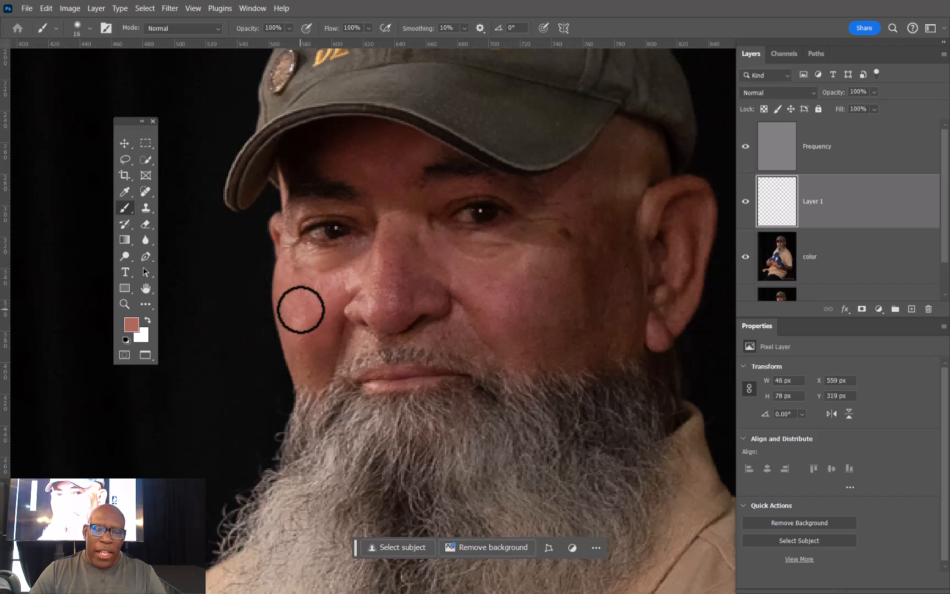
left_click_drag(333, 320, 319, 335)
mouse_move(342, 282)
left_mouse_down()
mouse_move(359, 264)
mouse_move(324, 317)
mouse_move(332, 286)
mouse_move(351, 274)
mouse_move(328, 277)
left_mouse_up()
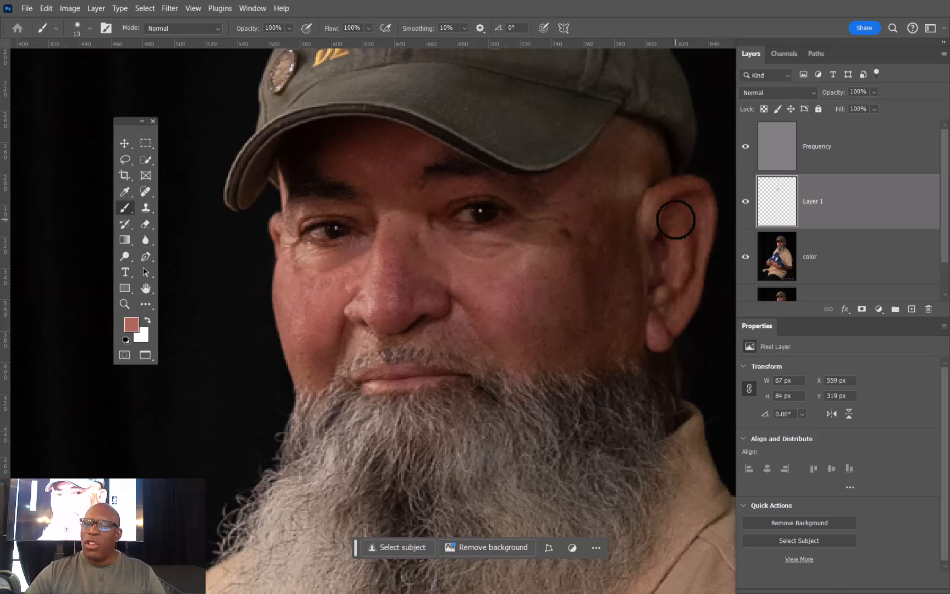
Step: Compare the cheek with and without the painted retouching by repeatedly hiding and showing Layer 1
left_click(746, 202)
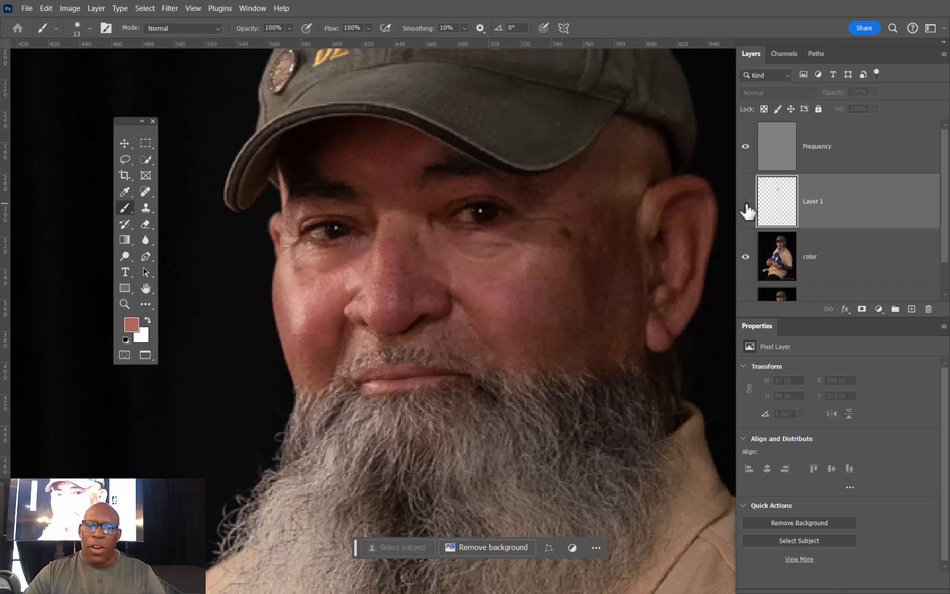
left_click(746, 204)
left_click(746, 203)
left_click(746, 203)
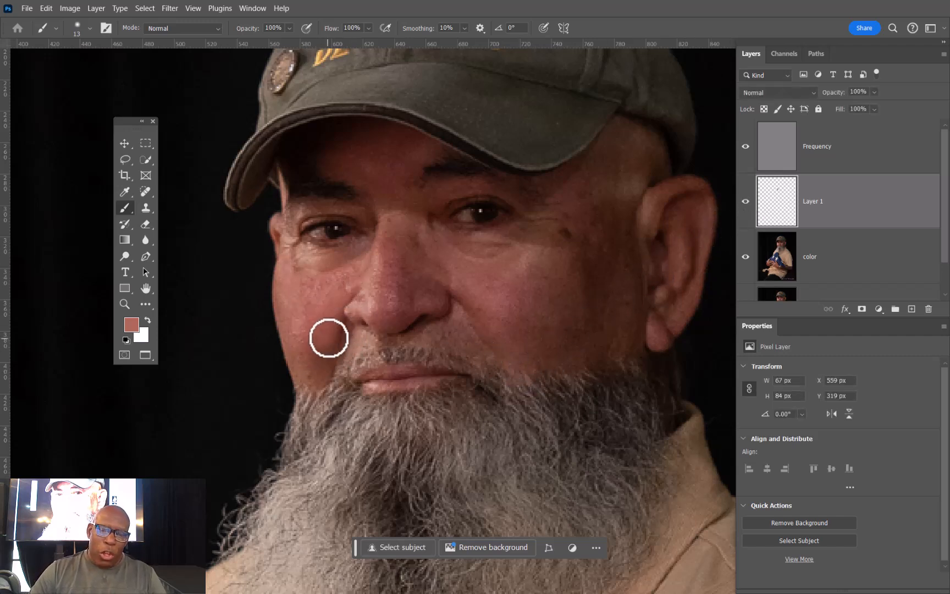
left_click(746, 204)
left_click(747, 204)
left_click(746, 204)
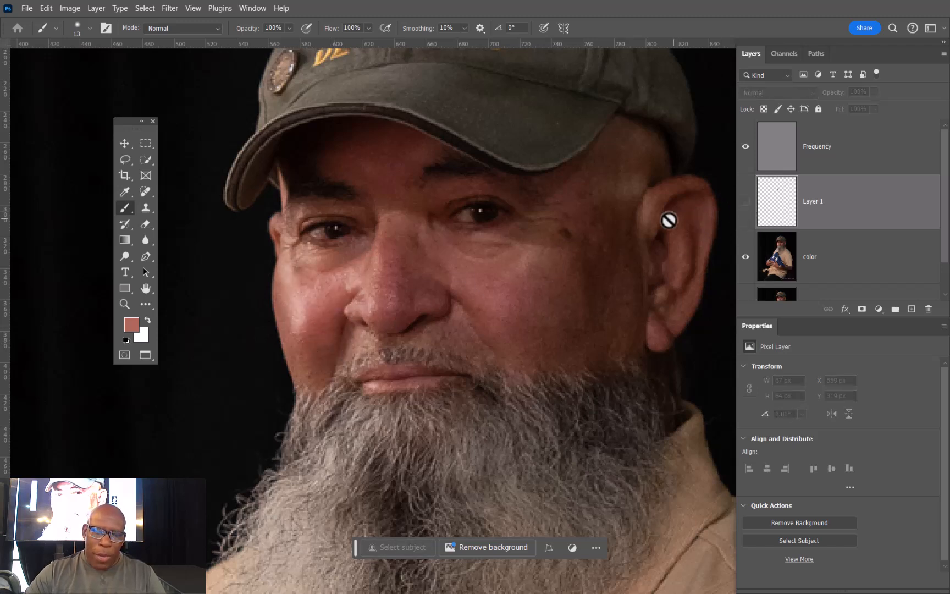
left_click(747, 203)
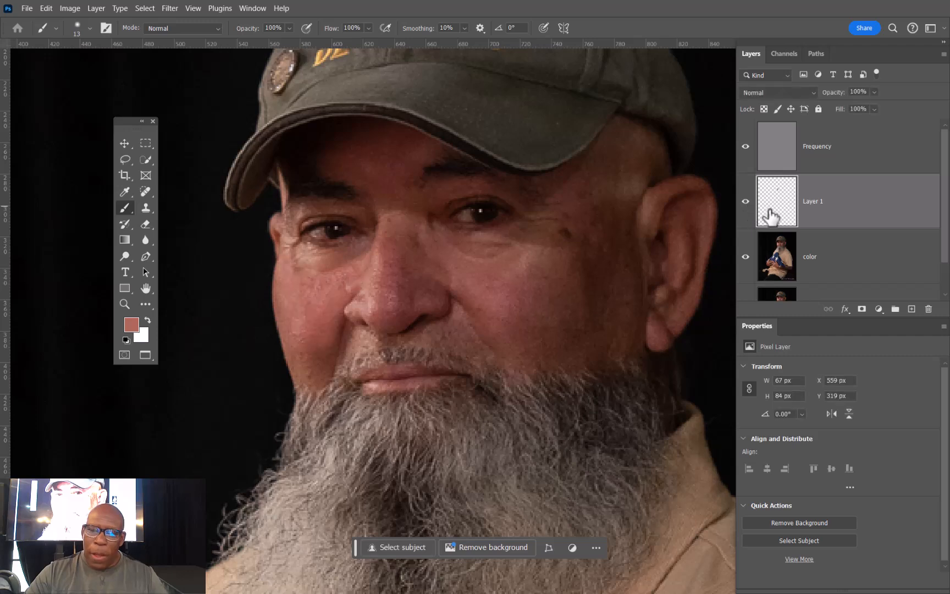
Step: Blend the lower part of the narrower cheek and the area under the eye above it by painting with skin tones sampled from each spot
left_click(333, 346, "alt")
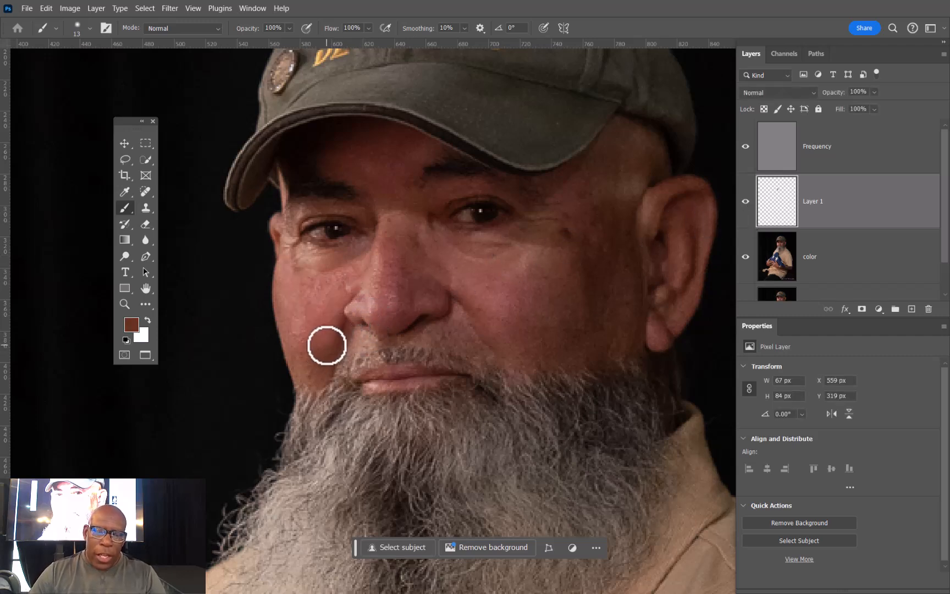
left_click_drag(335, 339, 320, 356)
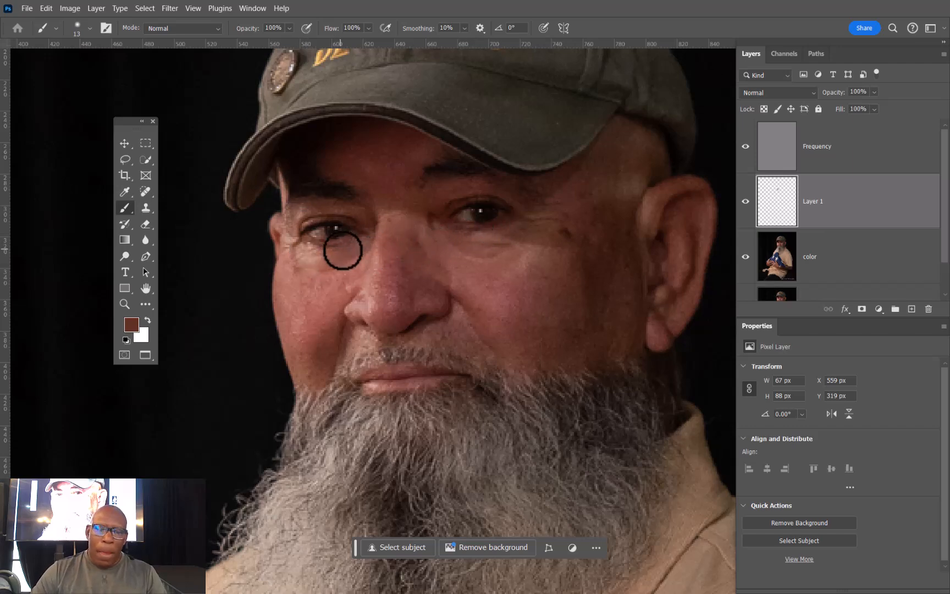
mouse_move(367, 243)
left_mouse_down()
mouse_move(384, 219)
mouse_move(394, 250)
mouse_move(439, 244)
left_mouse_up()
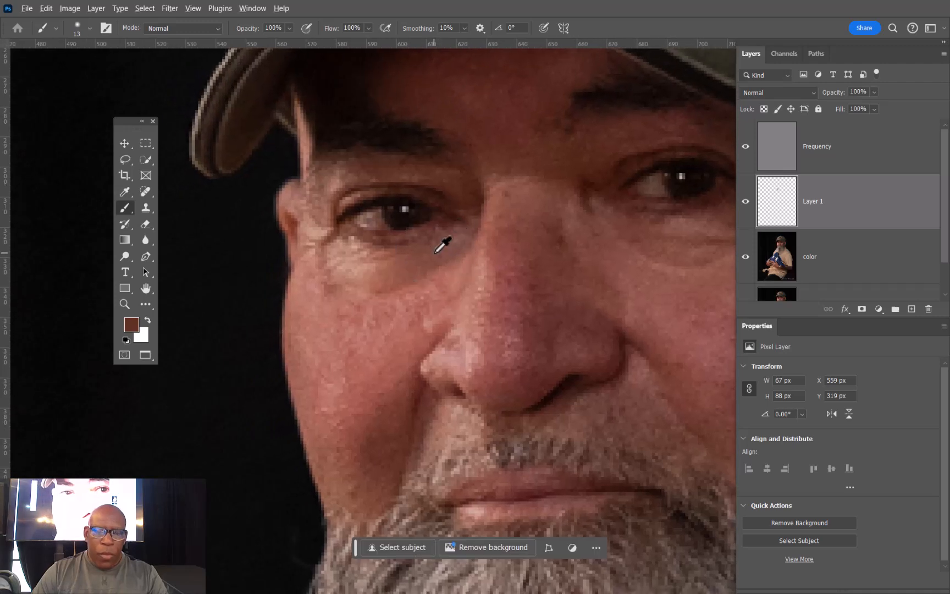
left_click(381, 265, "alt")
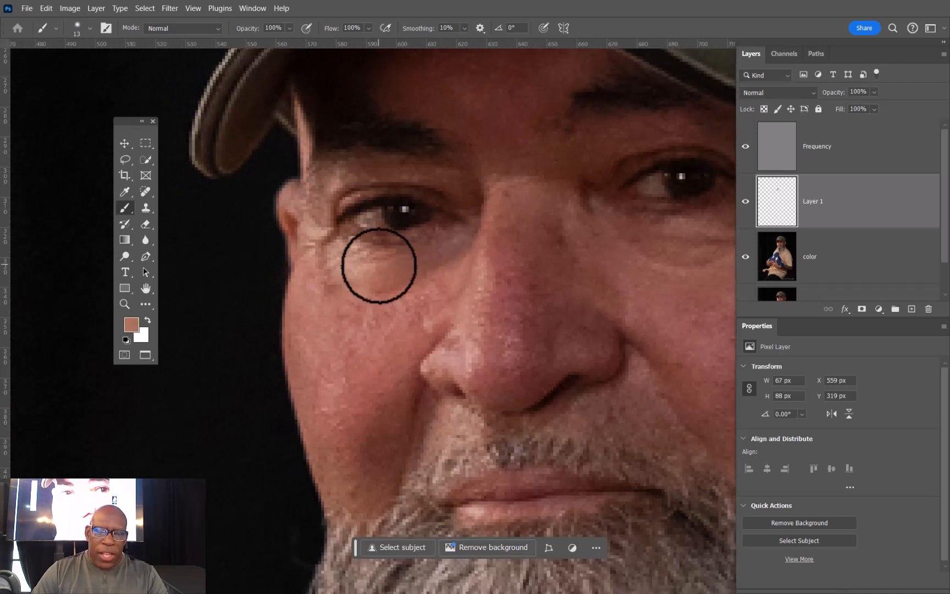
left_click_drag(374, 272, 365, 265)
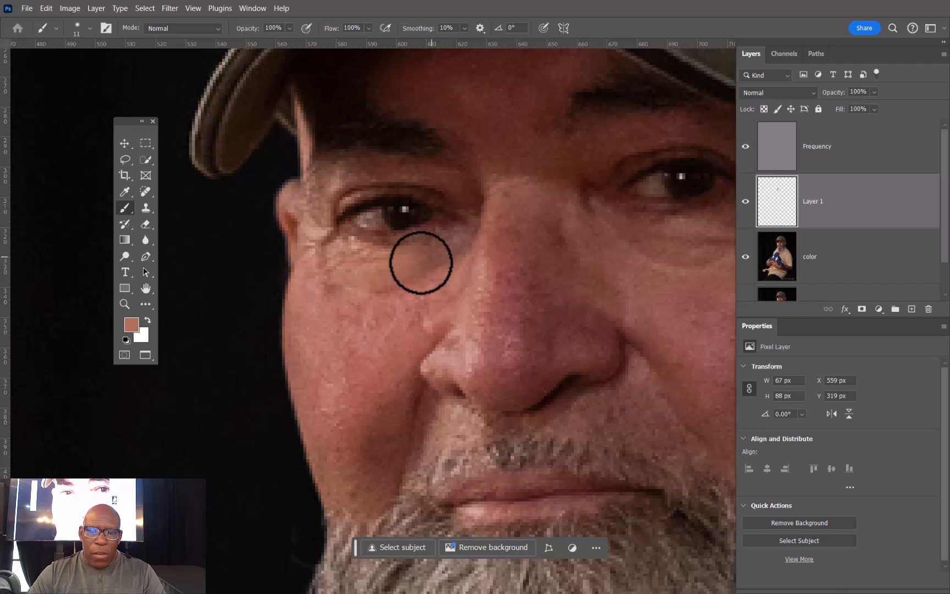
mouse_move(493, 278)
left_mouse_down()
mouse_move(450, 290)
mouse_move(448, 275)
mouse_move(390, 273)
mouse_move(481, 277)
mouse_move(459, 286)
left_mouse_up()
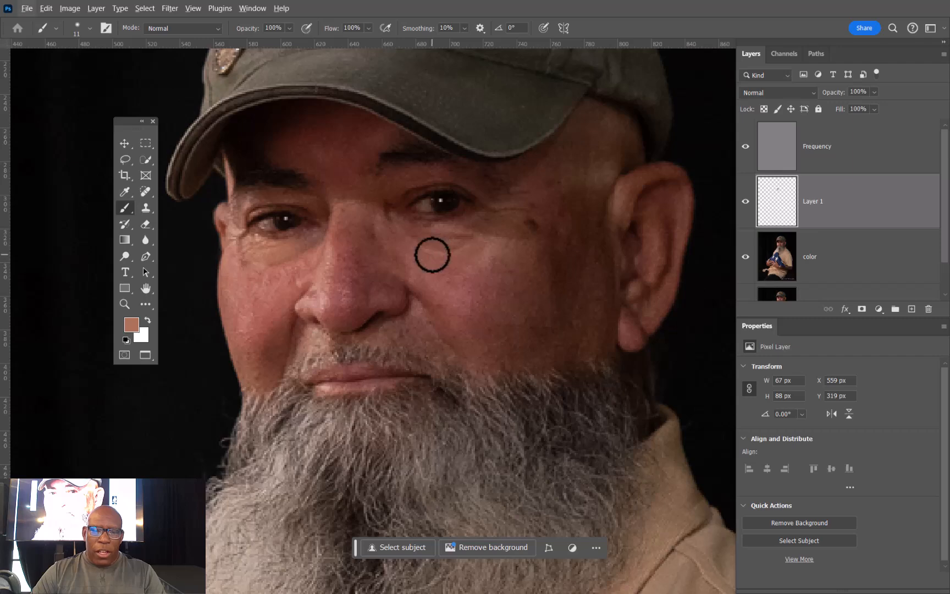
key("super")
left_click(433, 236)
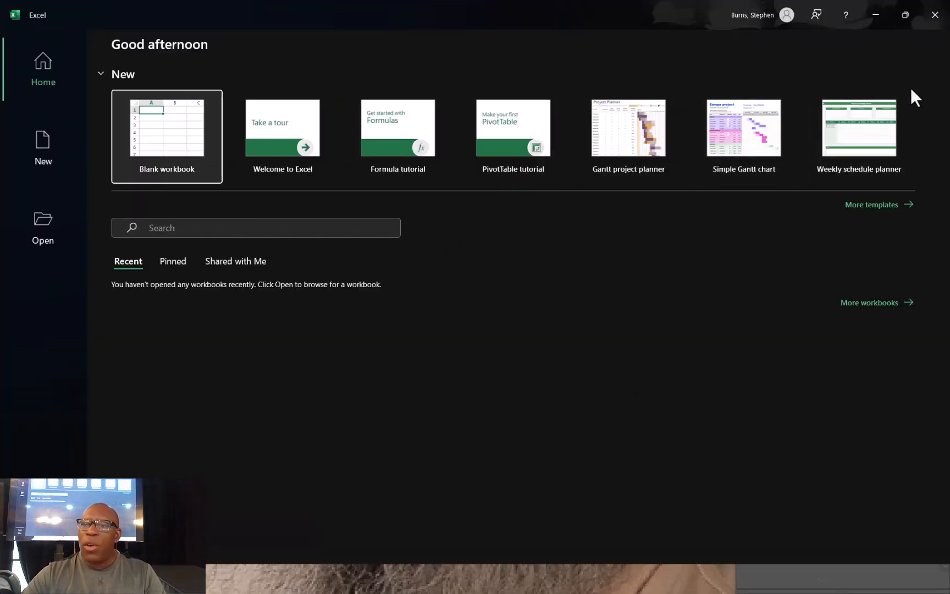
left_click(935, 15)
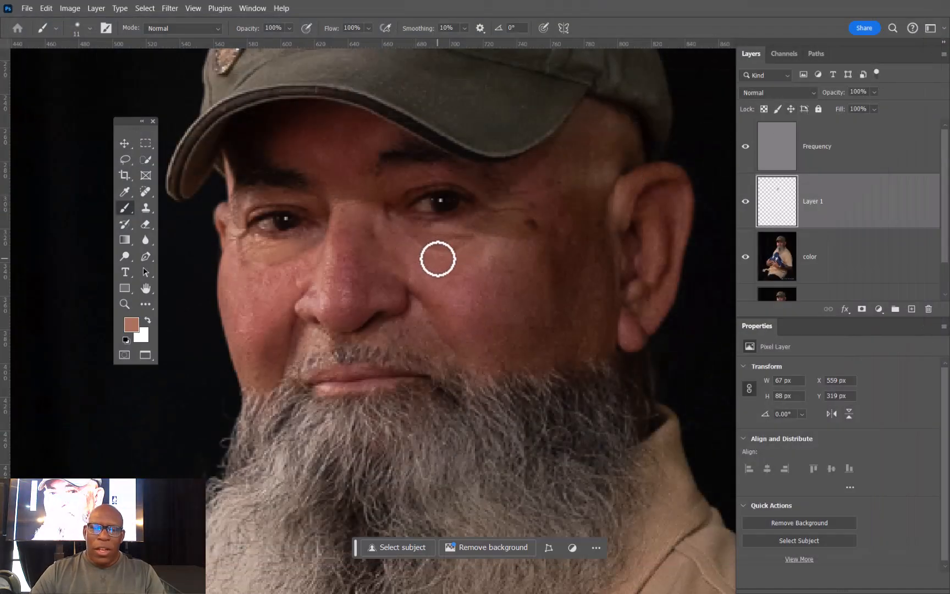
Step: Sample the skin tone beneath the eye nearer the visible ear and paint it over that side's cheek and temple with a larger brush
left_click(426, 259, "alt")
key("bracketright")
key("bracketright")
key("bracketright")
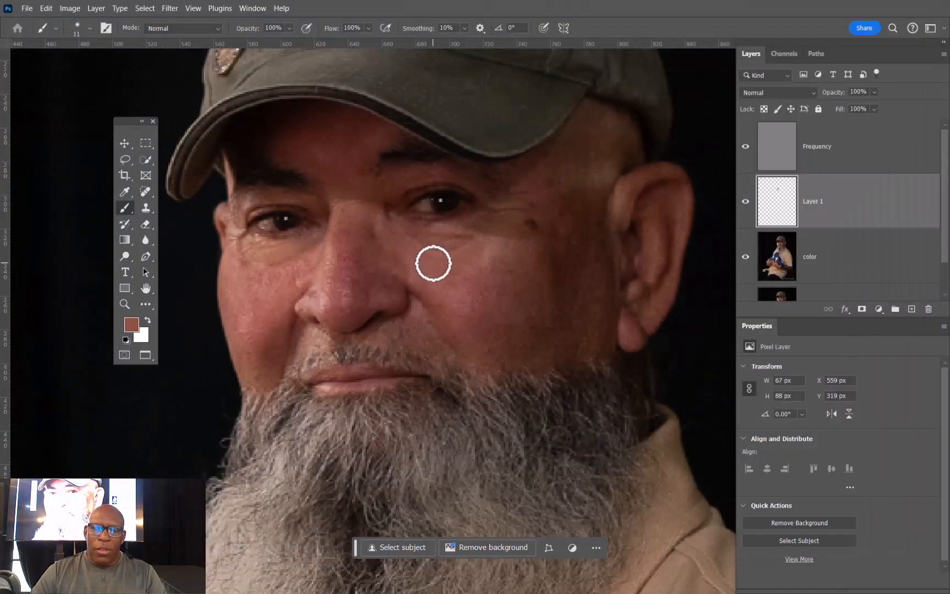
mouse_move(436, 266)
left_mouse_down()
mouse_move(505, 255)
mouse_move(495, 265)
mouse_move(503, 264)
mouse_move(504, 297)
mouse_move(515, 296)
left_mouse_up()
left_click_drag(514, 272, 492, 290)
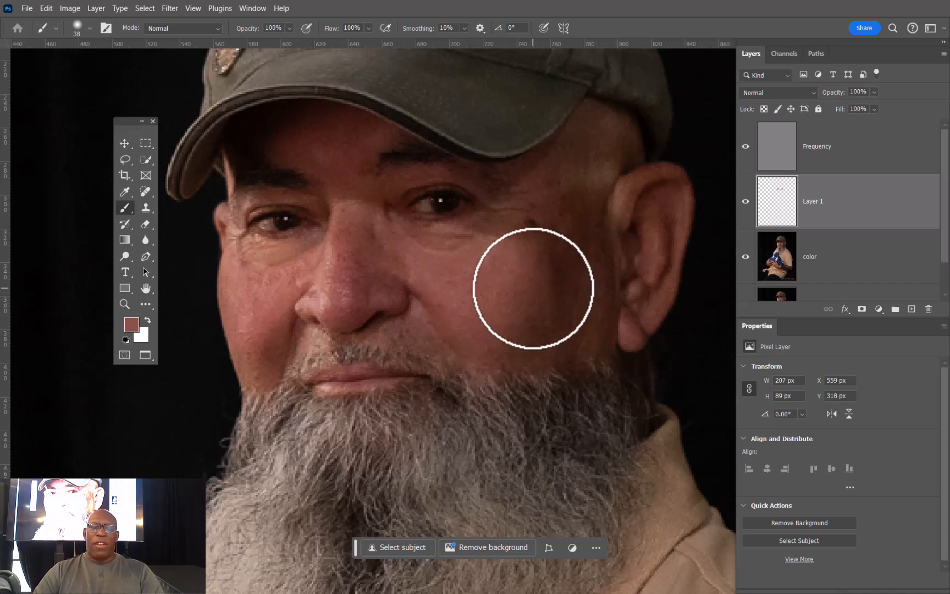
mouse_move(514, 247)
left_mouse_down()
mouse_move(477, 288)
mouse_move(513, 236)
mouse_move(487, 232)
mouse_move(503, 231)
mouse_move(525, 263)
mouse_move(525, 224)
mouse_move(544, 229)
mouse_move(524, 206)
mouse_move(554, 273)
mouse_move(550, 215)
left_mouse_up()
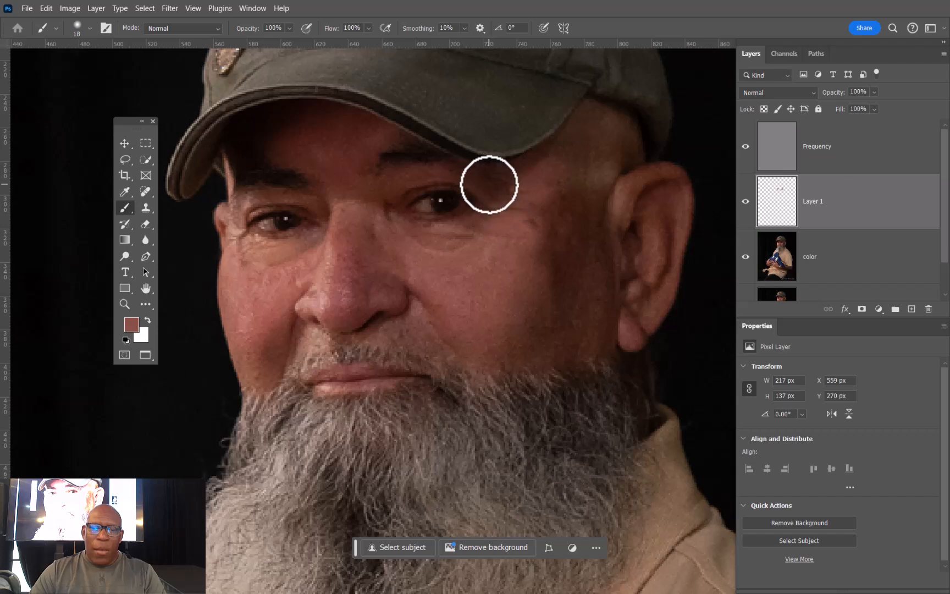
Step: Blend the skin around the eye and temple nearer the visible ear by painting with a darker tone sampled beside the eyebrow
key("alt")
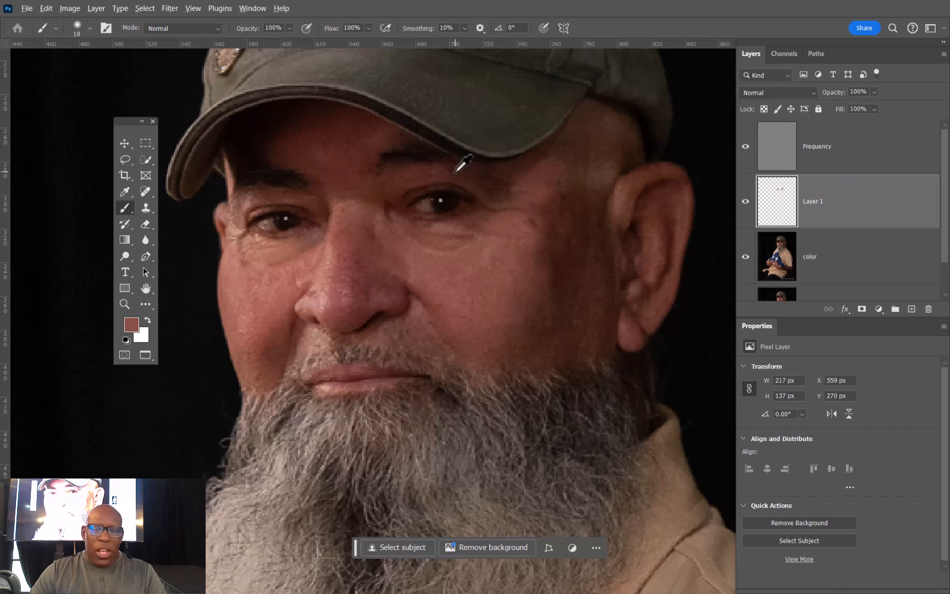
left_click(418, 172, "alt")
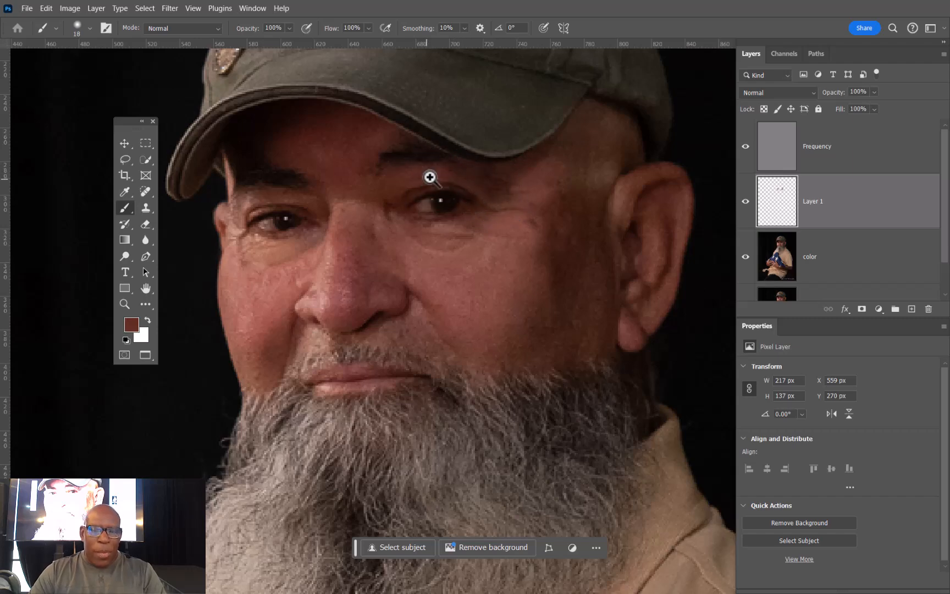
scroll(424, 176, "up", 5)
mouse_move(443, 196)
left_mouse_down()
mouse_move(426, 212)
mouse_move(454, 210)
left_mouse_up()
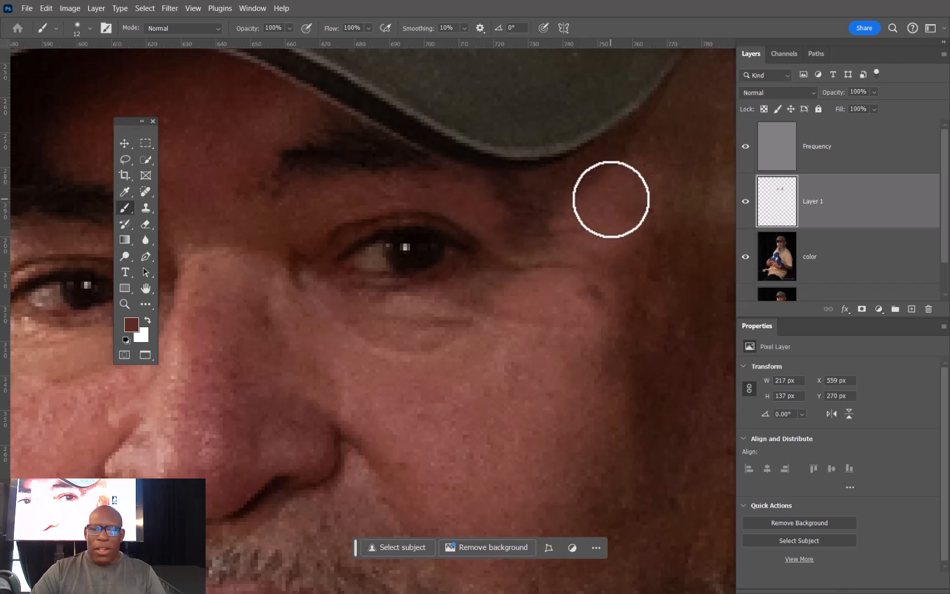
mouse_move(614, 184)
left_mouse_down()
mouse_move(624, 164)
mouse_move(587, 185)
mouse_move(642, 149)
mouse_move(616, 161)
mouse_move(599, 228)
mouse_move(632, 165)
left_mouse_up()
mouse_move(550, 268)
left_mouse_down()
mouse_move(489, 321)
mouse_move(520, 320)
mouse_move(506, 286)
left_mouse_up()
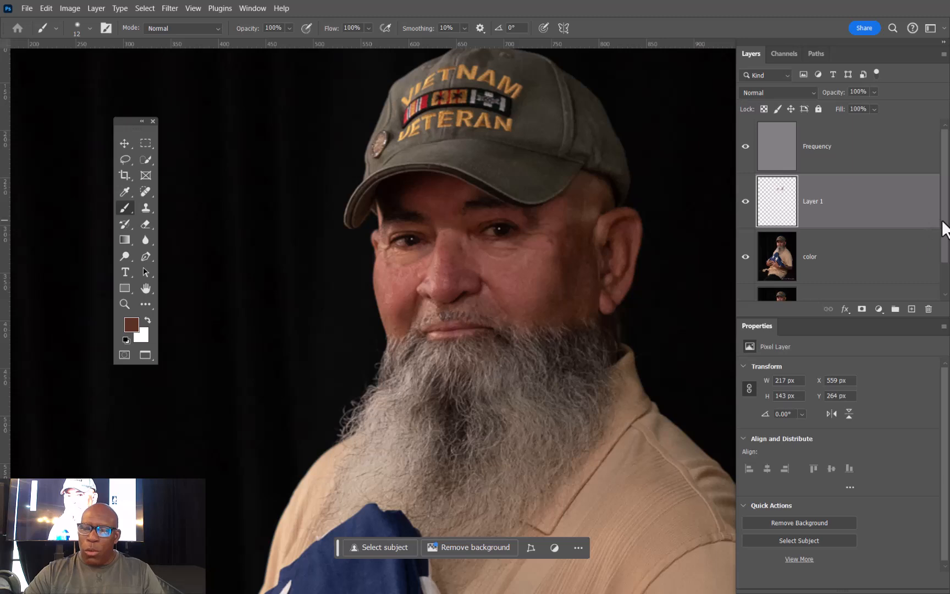
Step: Compare the original Background with the retouched portrait by repeatedly isolating the Background and restoring all layers
left_click_drag(943, 222, 938, 270)
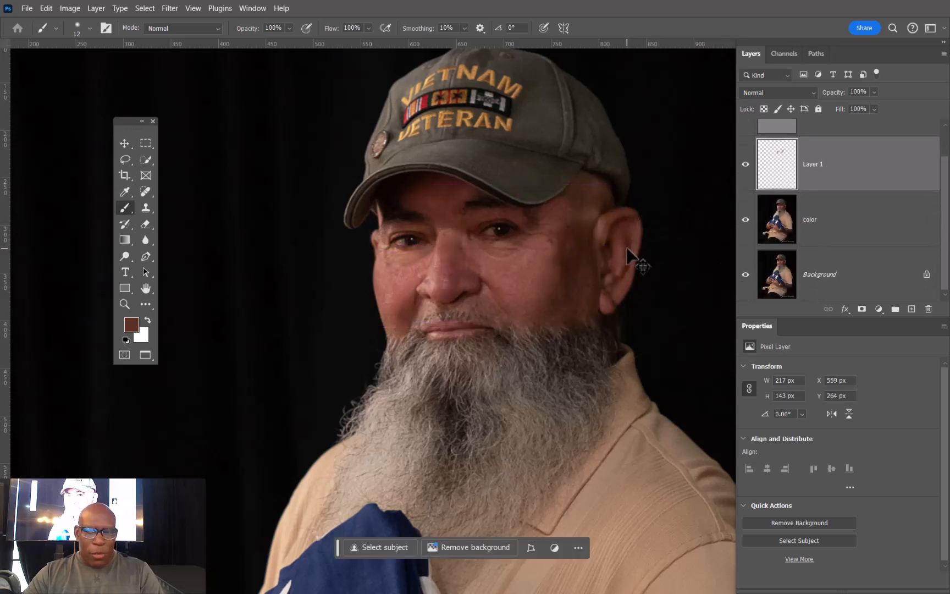
mouse_move(621, 252)
left_mouse_down()
mouse_move(643, 227)
mouse_move(633, 234)
left_mouse_up()
left_click_drag(556, 273, 609, 304)
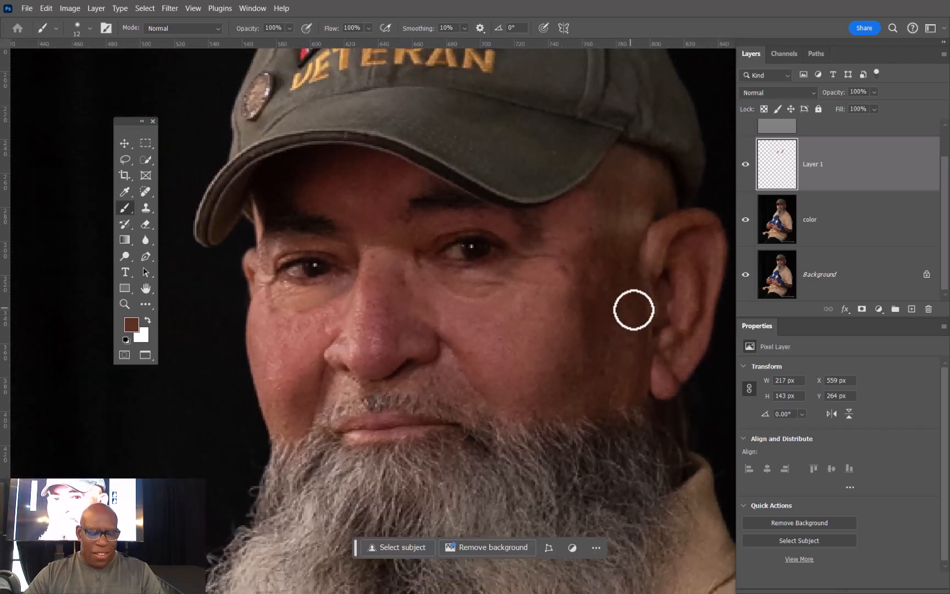
left_click(746, 276, "alt")
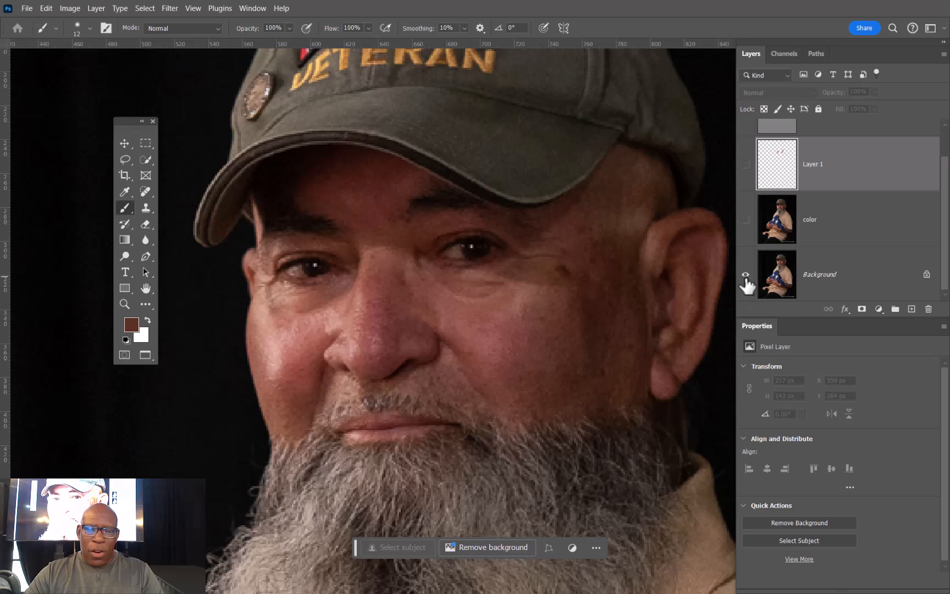
left_click(746, 275, "alt")
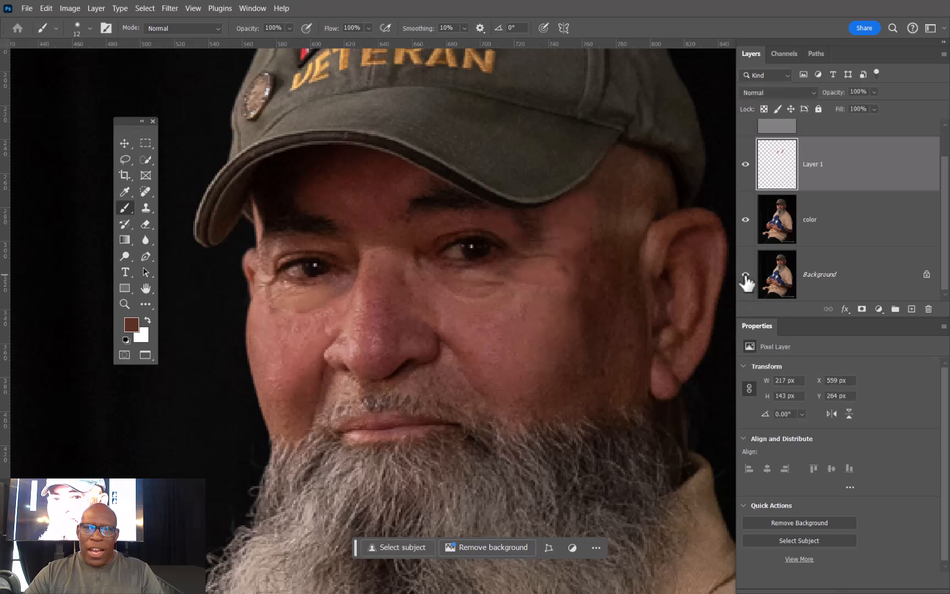
left_click(746, 278, "alt")
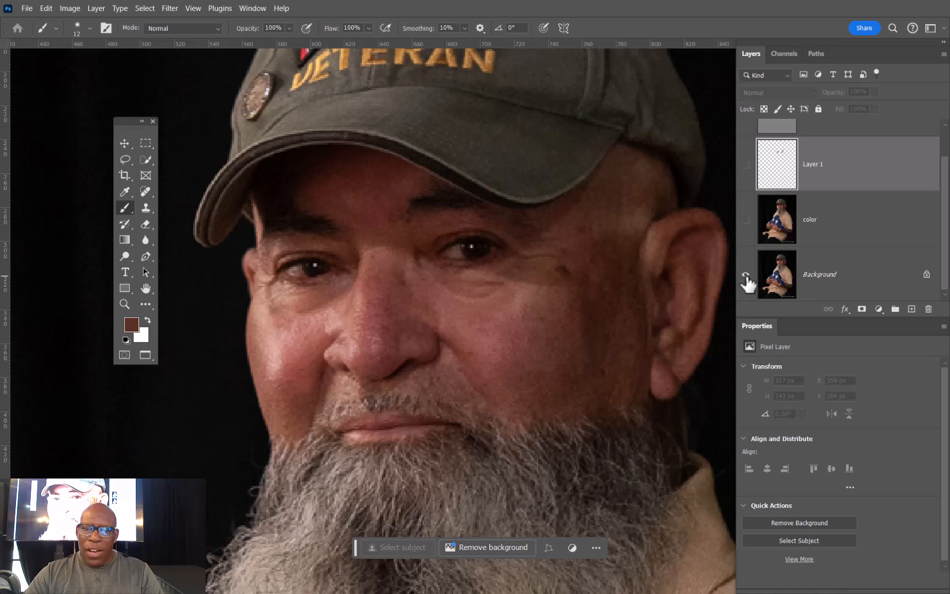
left_click(746, 277, "alt")
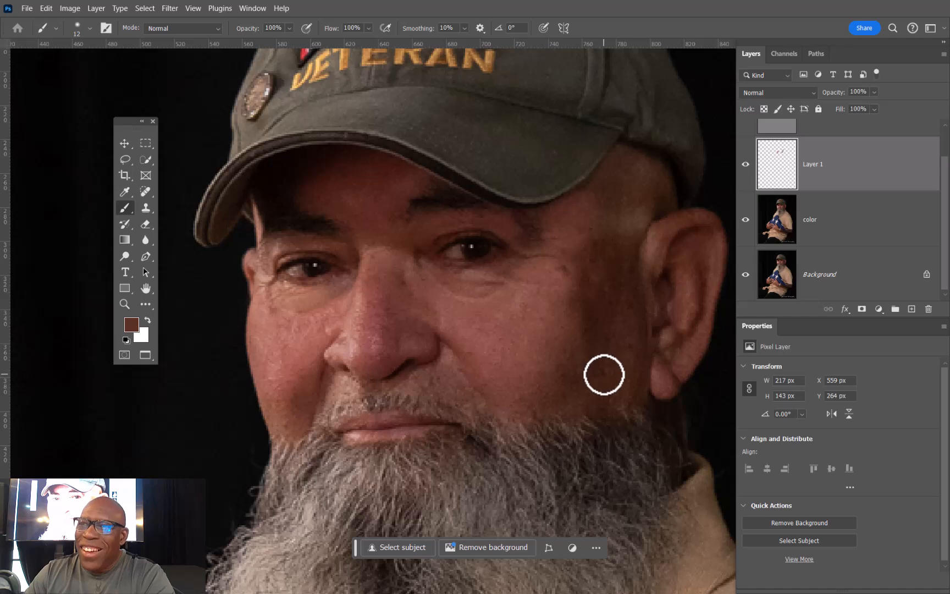
left_click(746, 277, "alt")
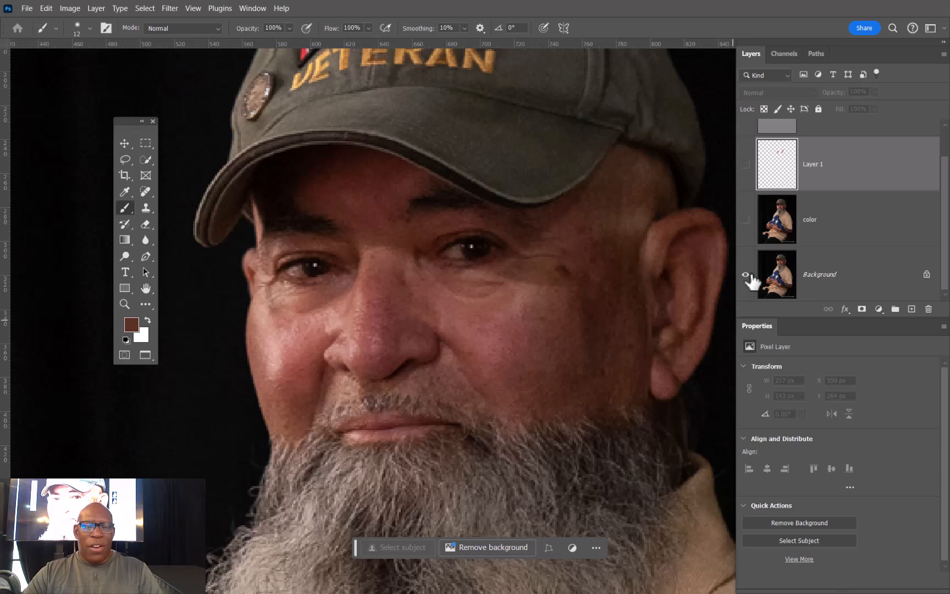
left_click(746, 276, "alt")
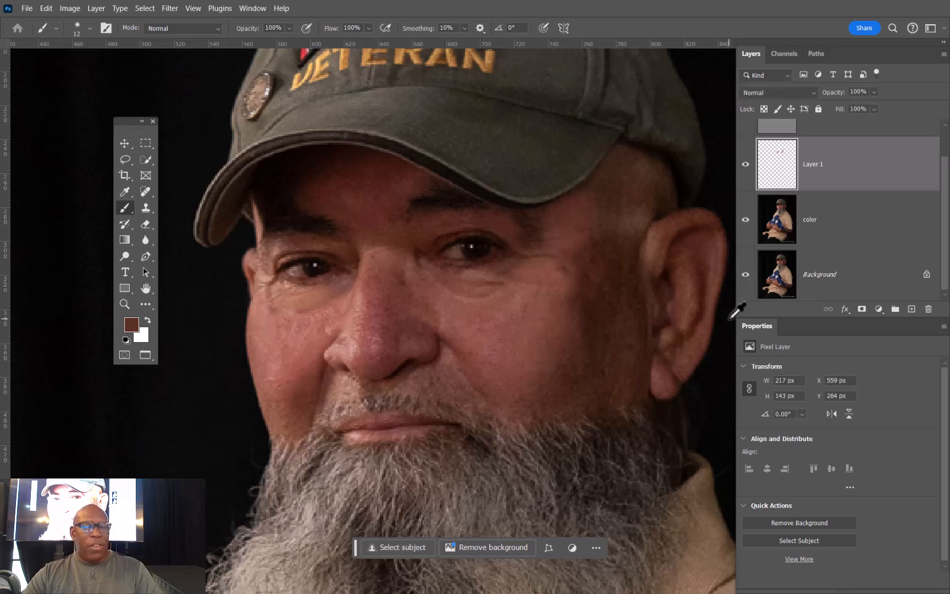
left_click(745, 276, "alt")
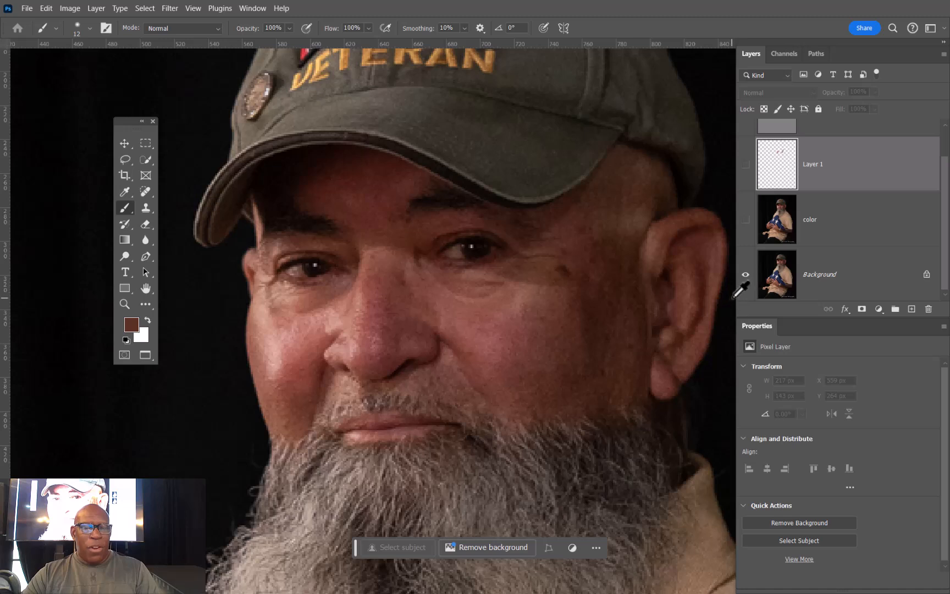
left_click(747, 276, "alt")
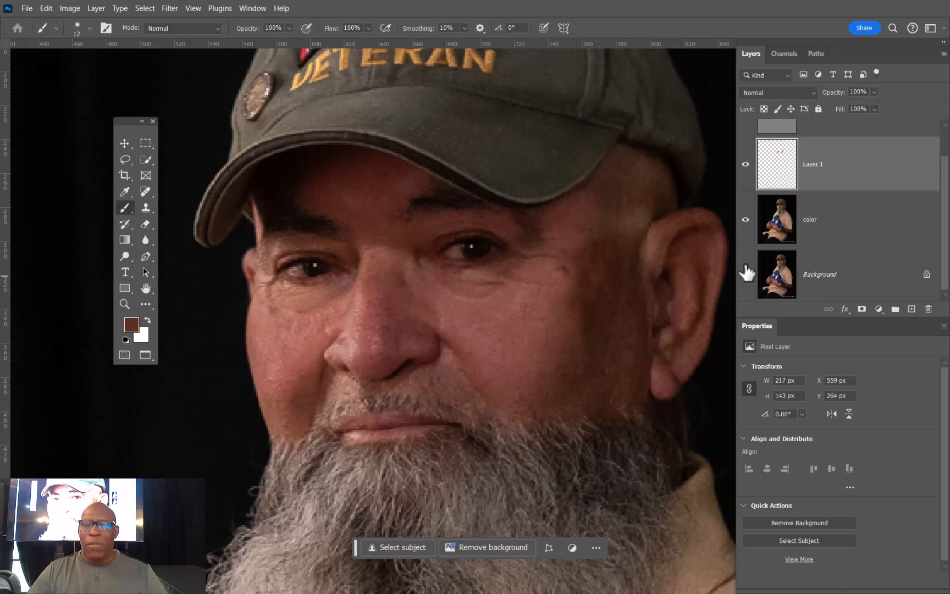
left_click(747, 274)
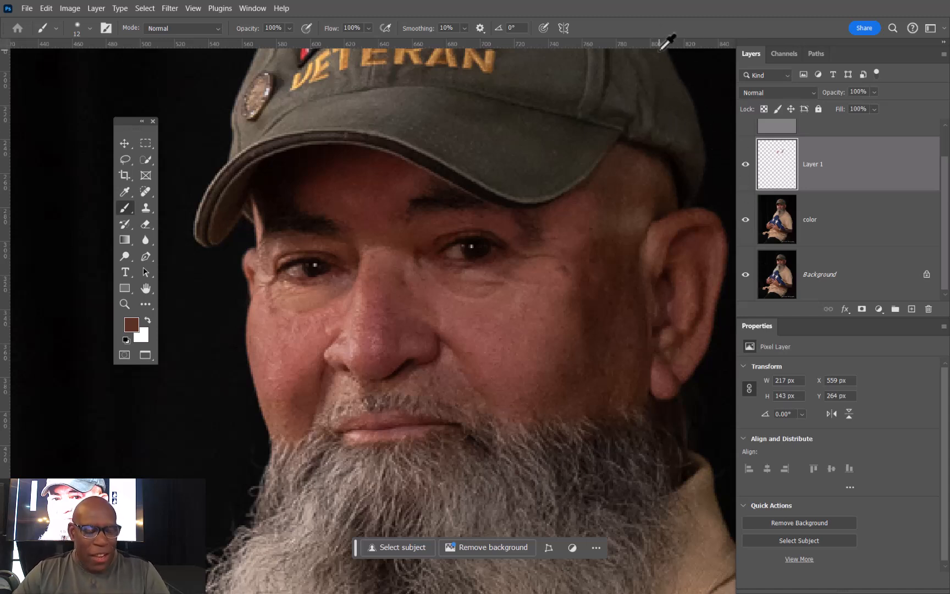
key("alt+Tab")
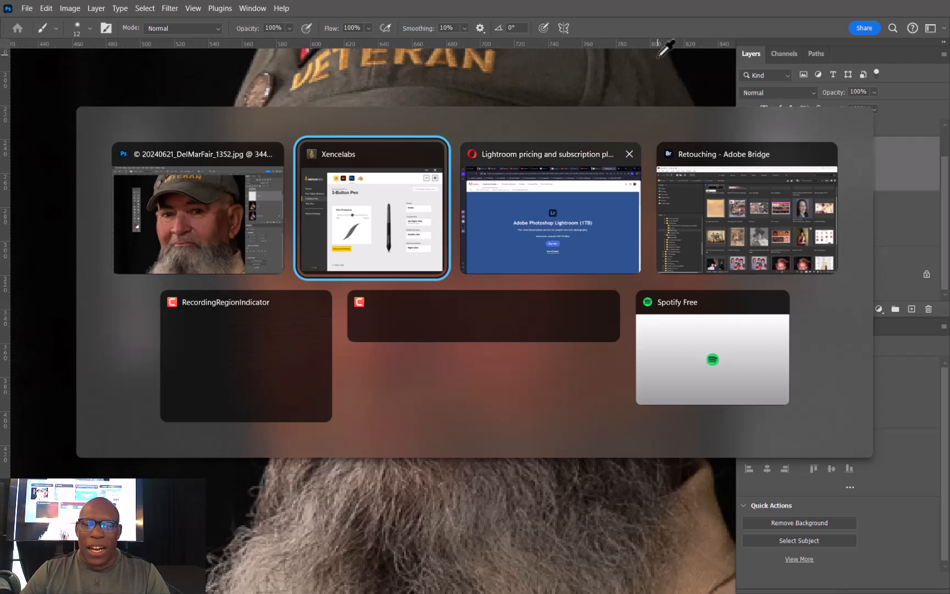
left_click(480, 305)
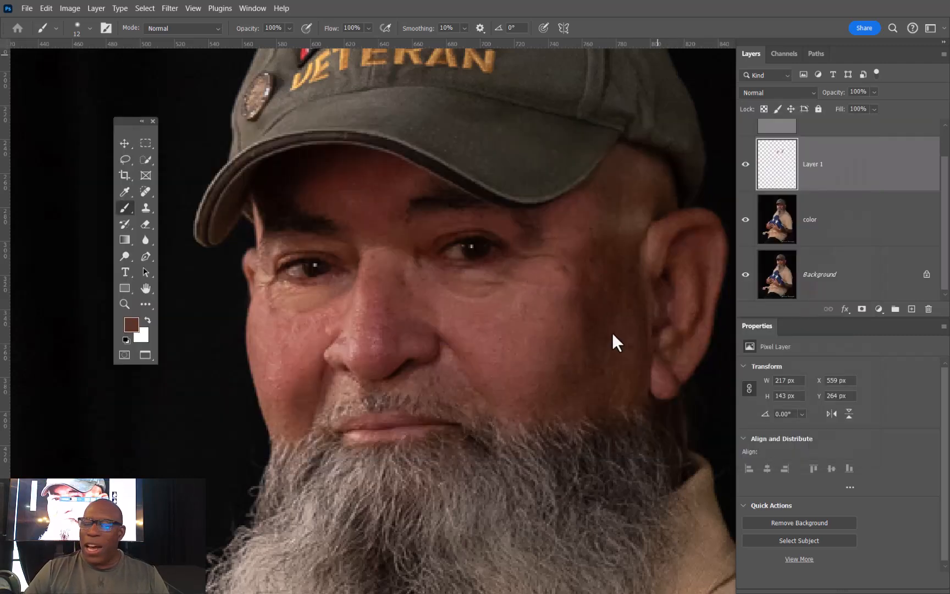